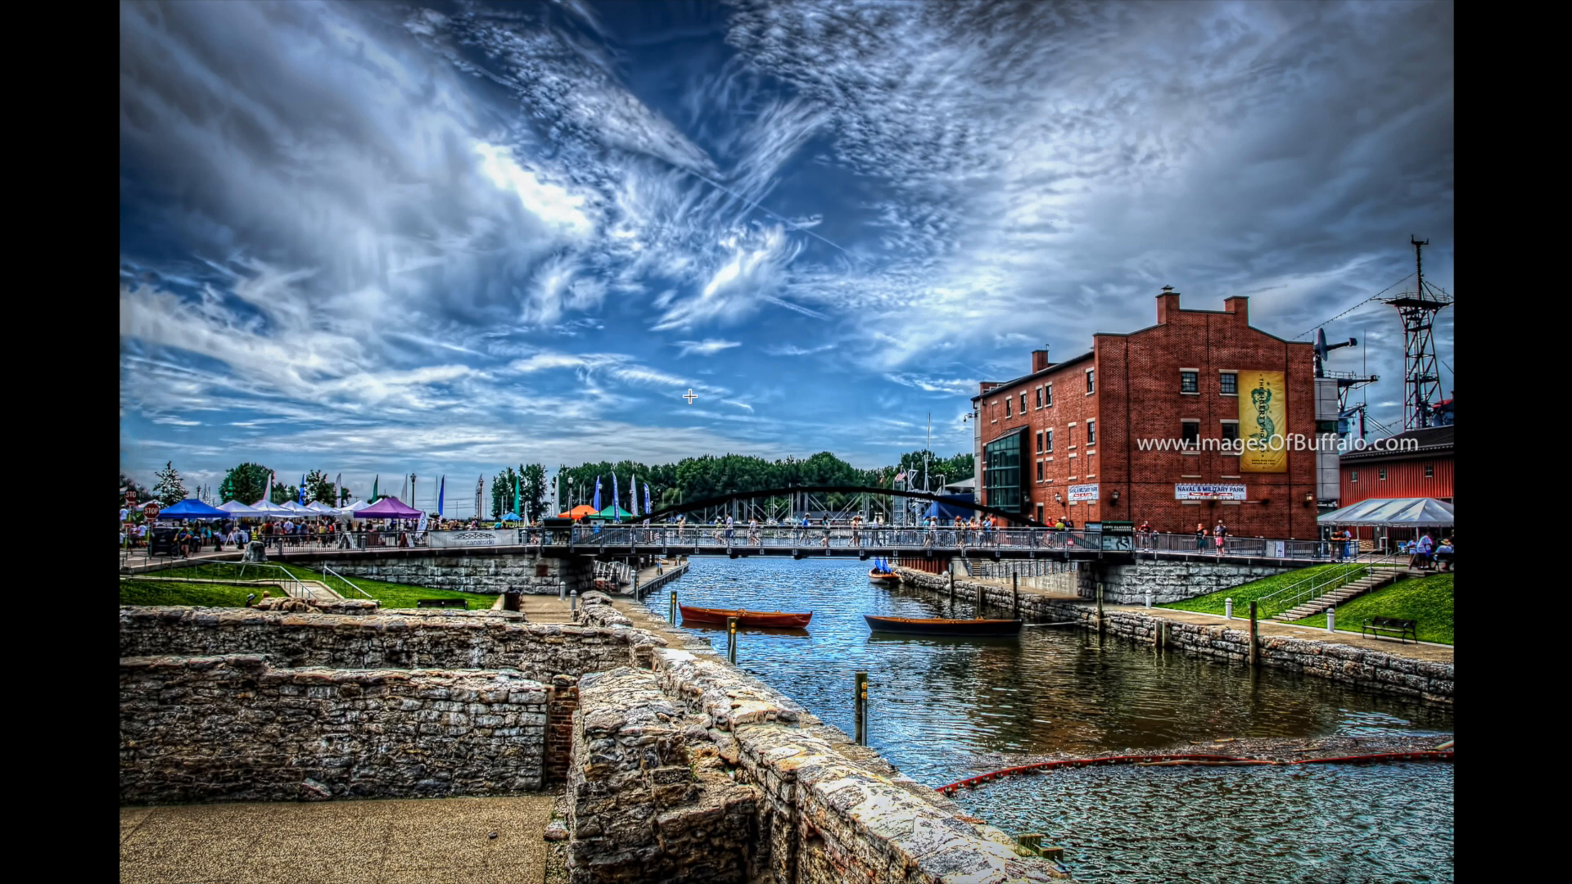
- Close the full-screen picture, switch to Lightroom and look up the Photomatix Pro entry among the export presets
key(Escape)
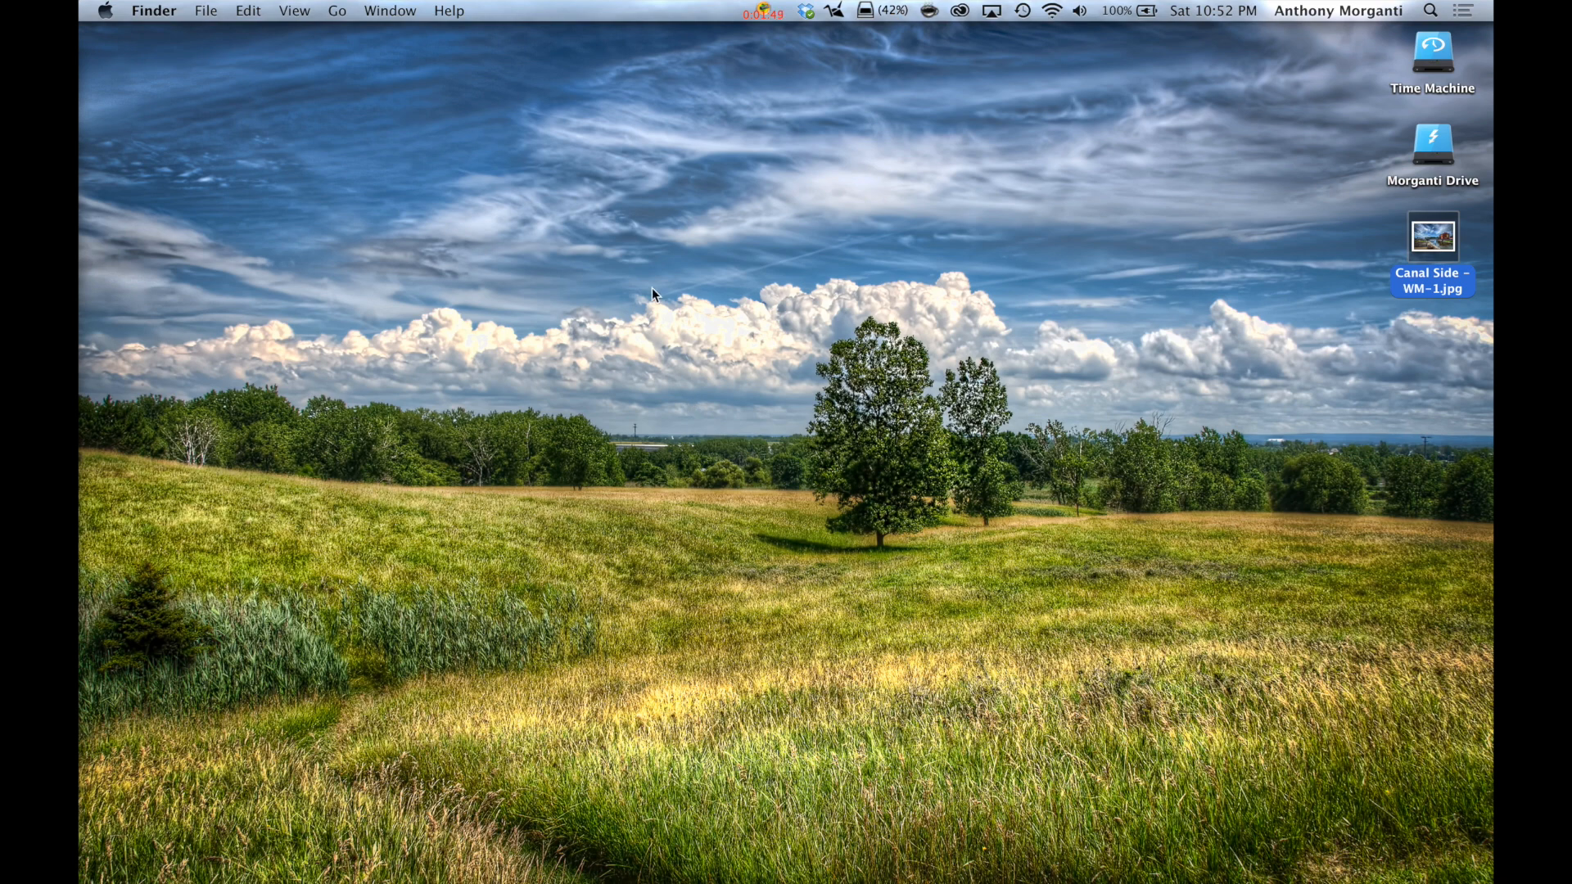
click(103, 639)
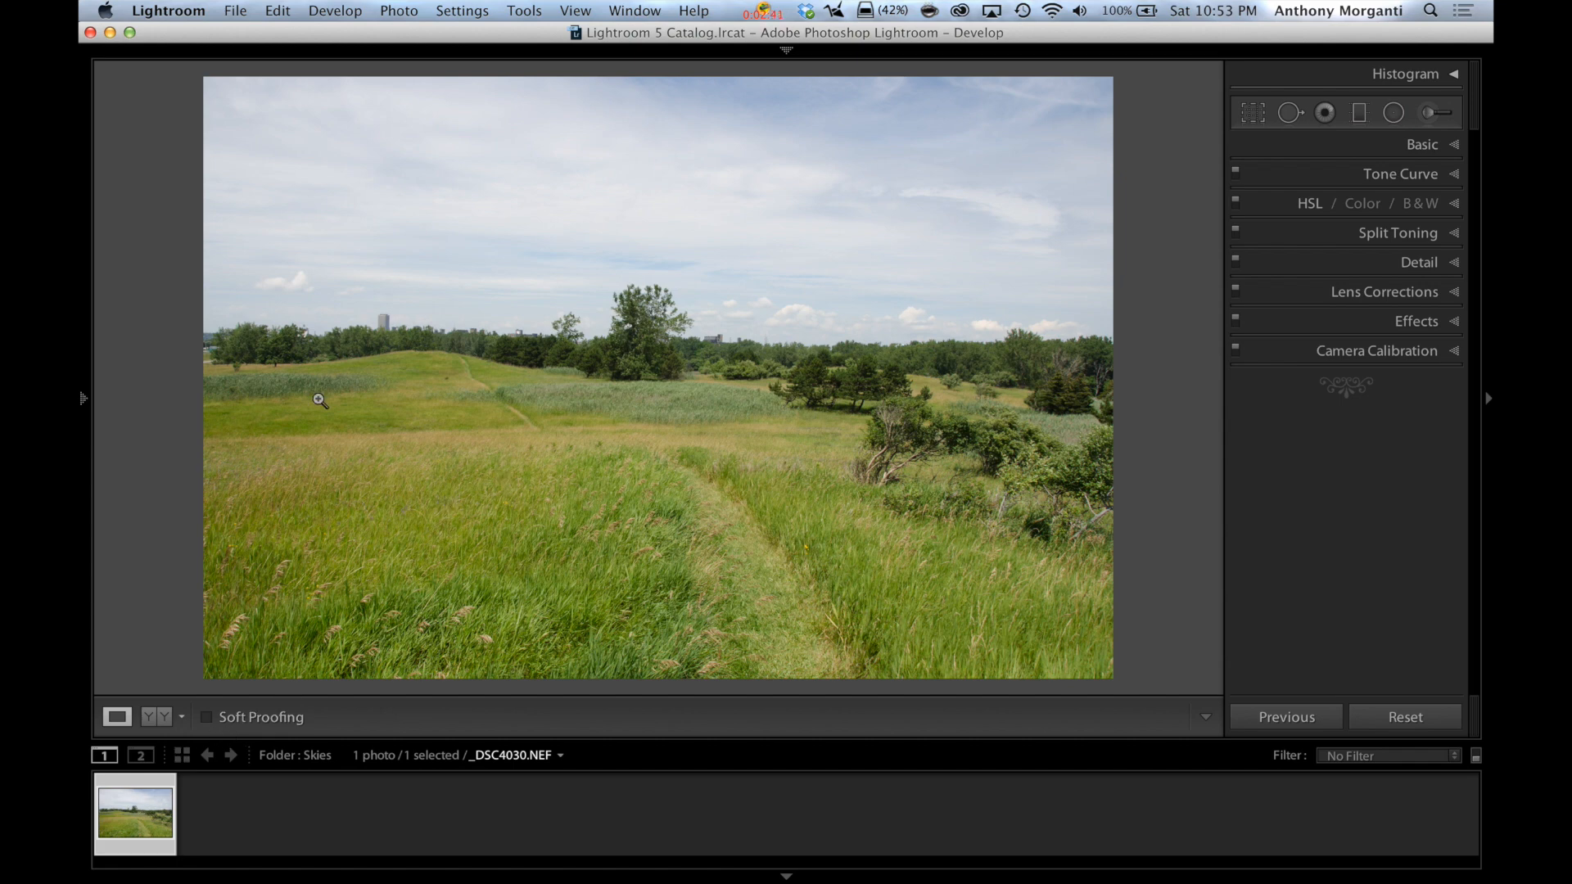
click(235, 11)
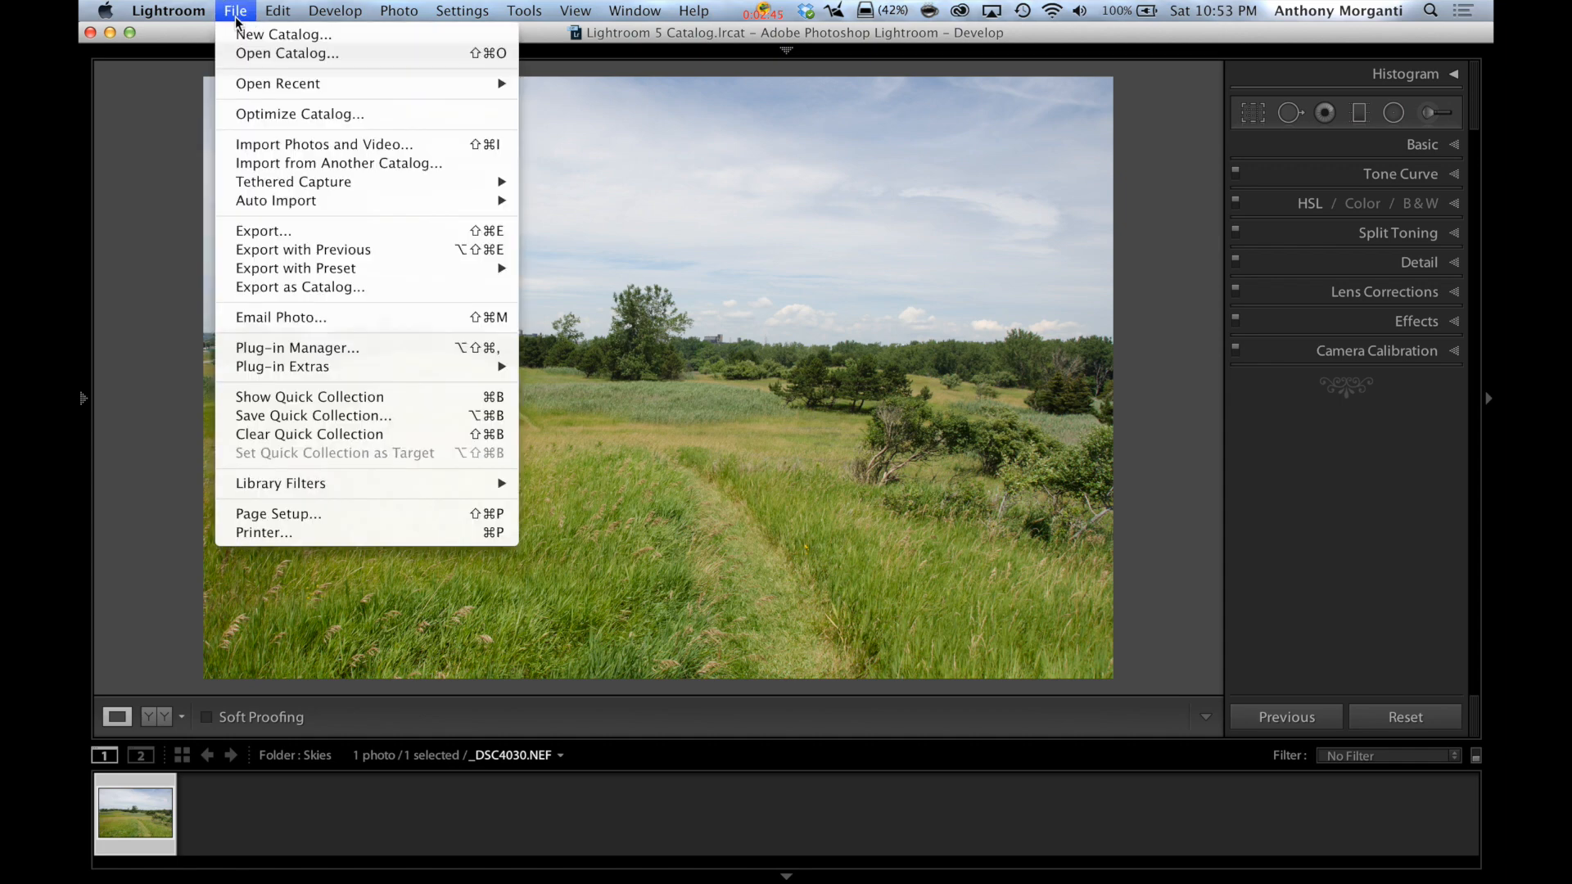
mouse_move(418, 270)
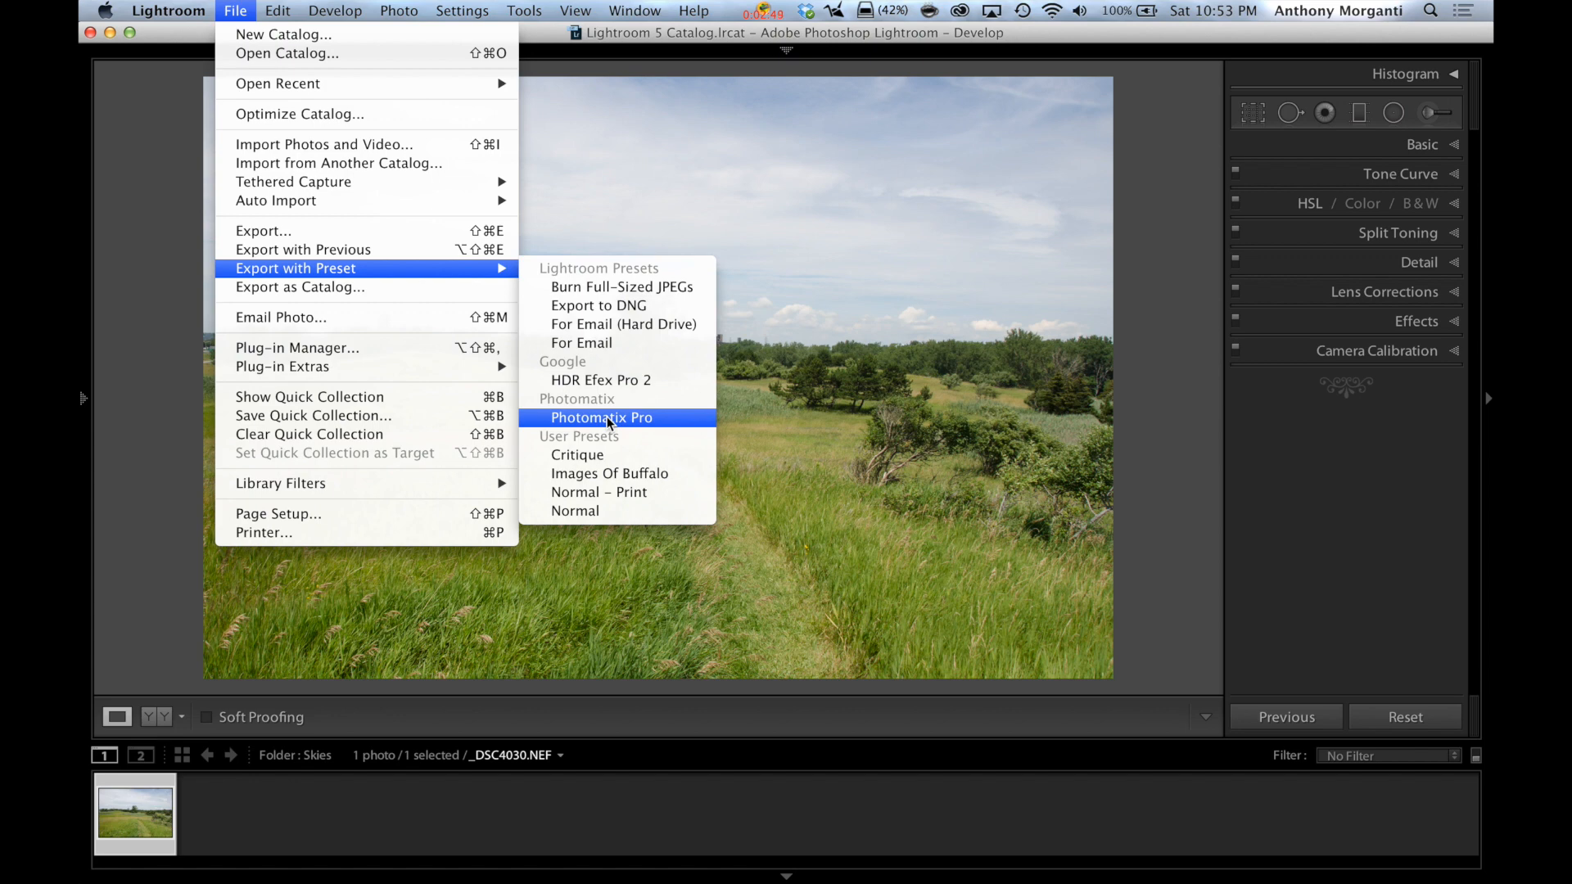
click(598, 714)
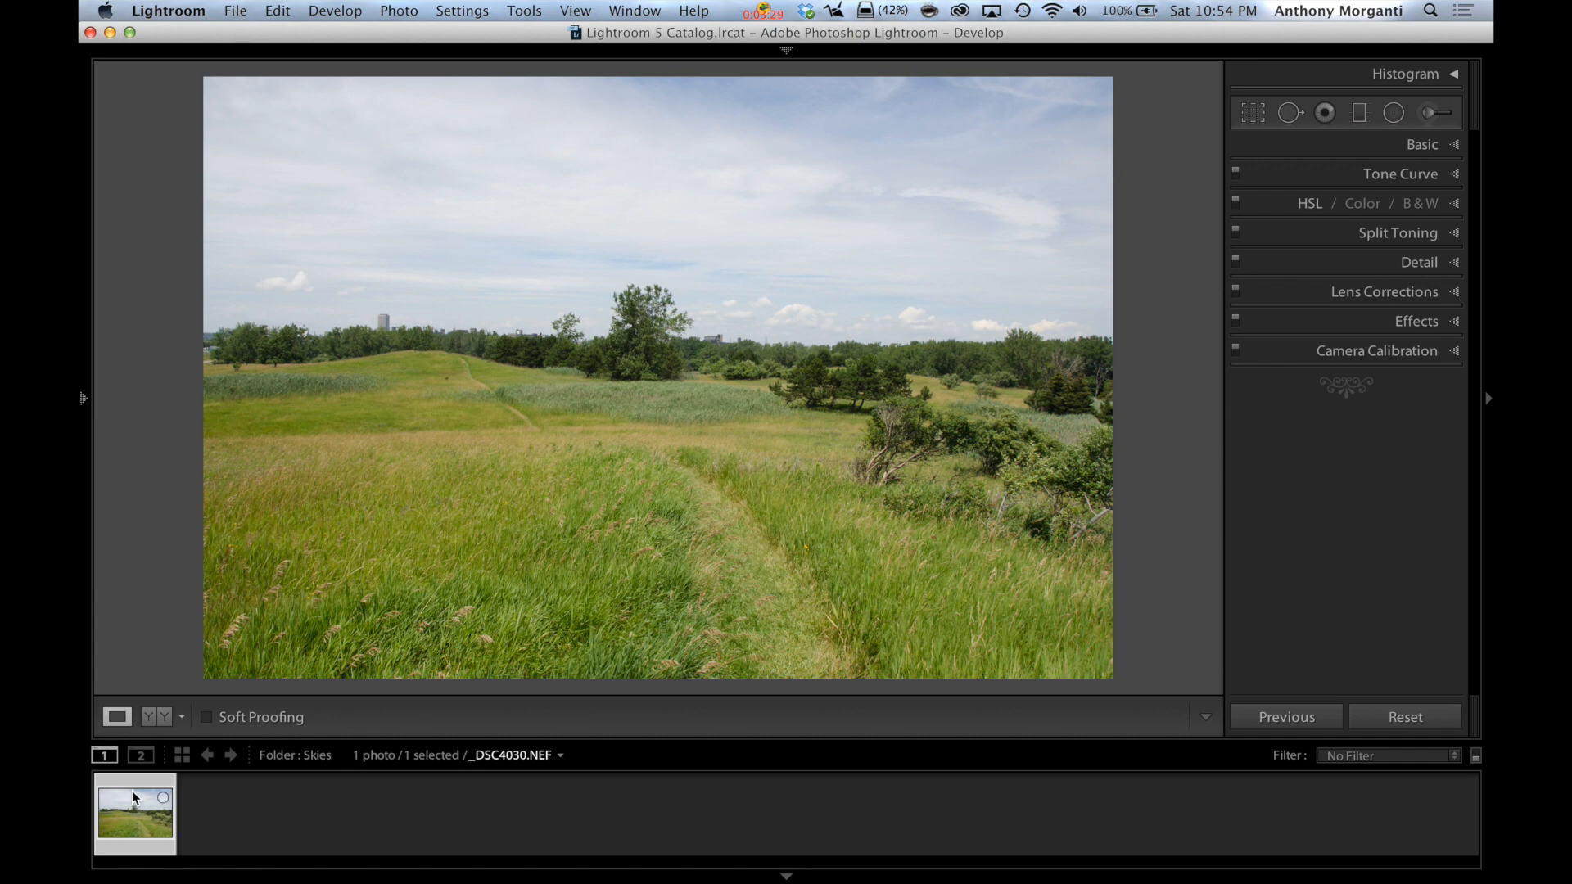
- Open _DSC4030.NEF in Photomatix Pro with raw noise reduction raised above 100%, and bring its adjustment window to the front
drag(121, 794, 108, 678)
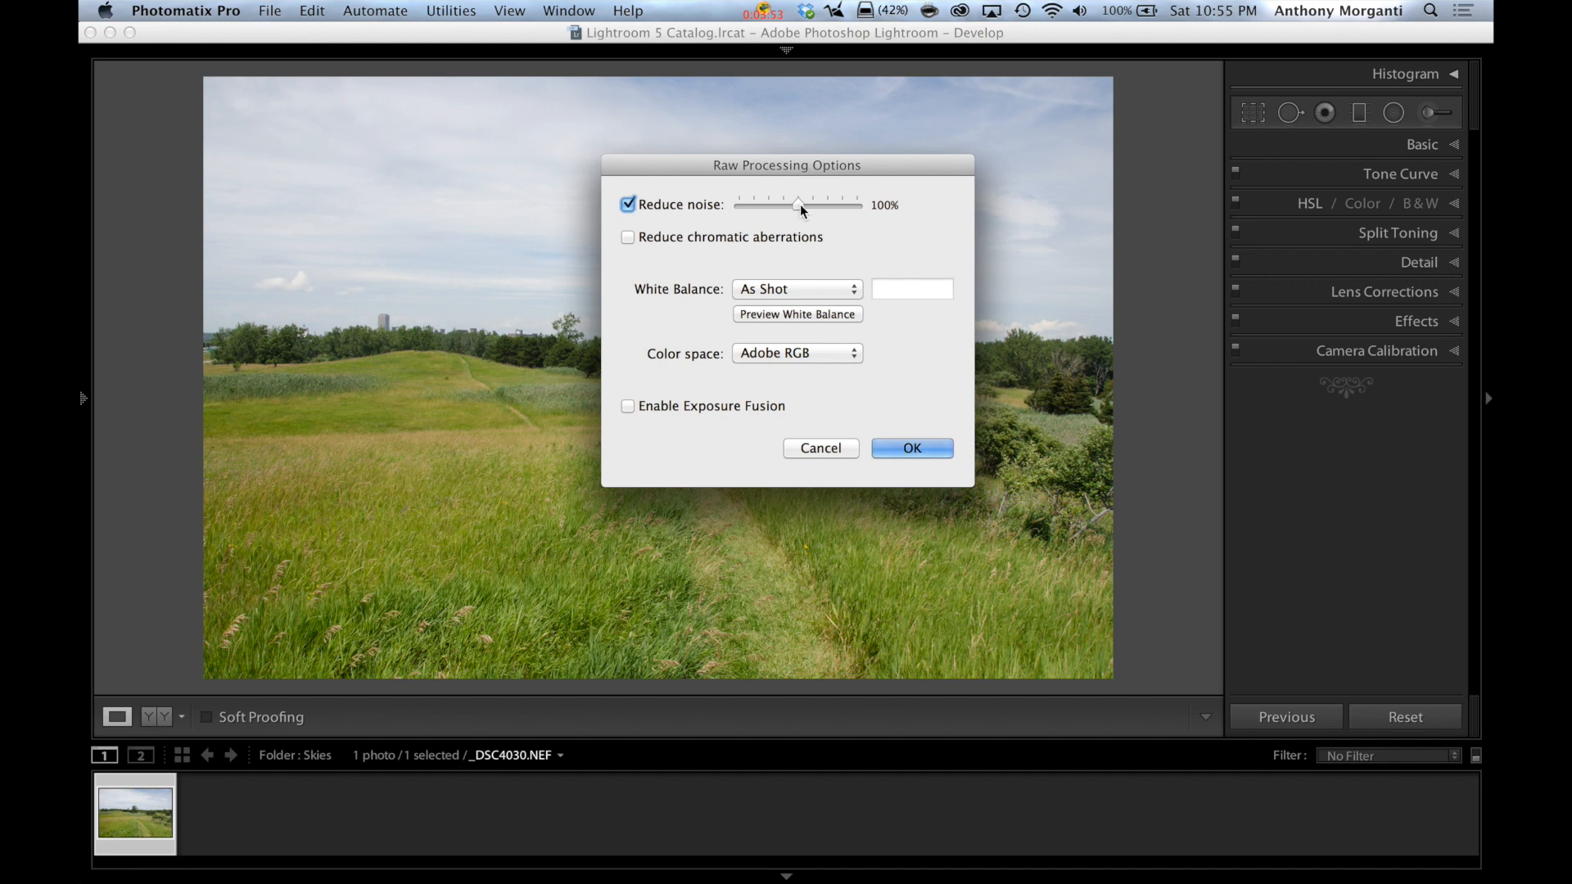
drag(798, 203, 847, 207)
click(907, 450)
click(910, 449)
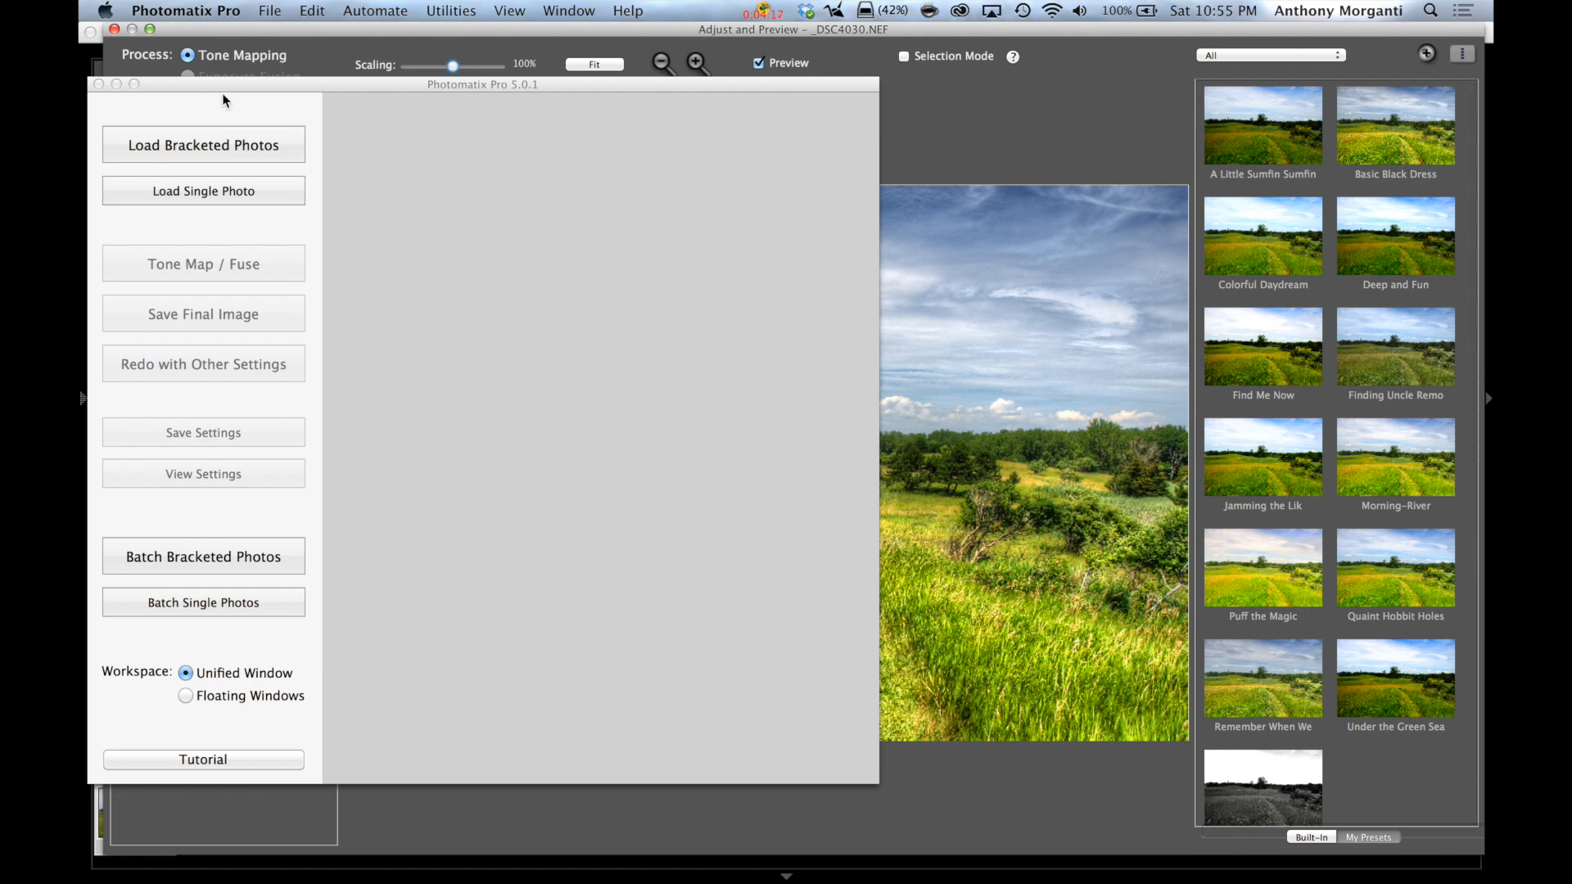
click(434, 40)
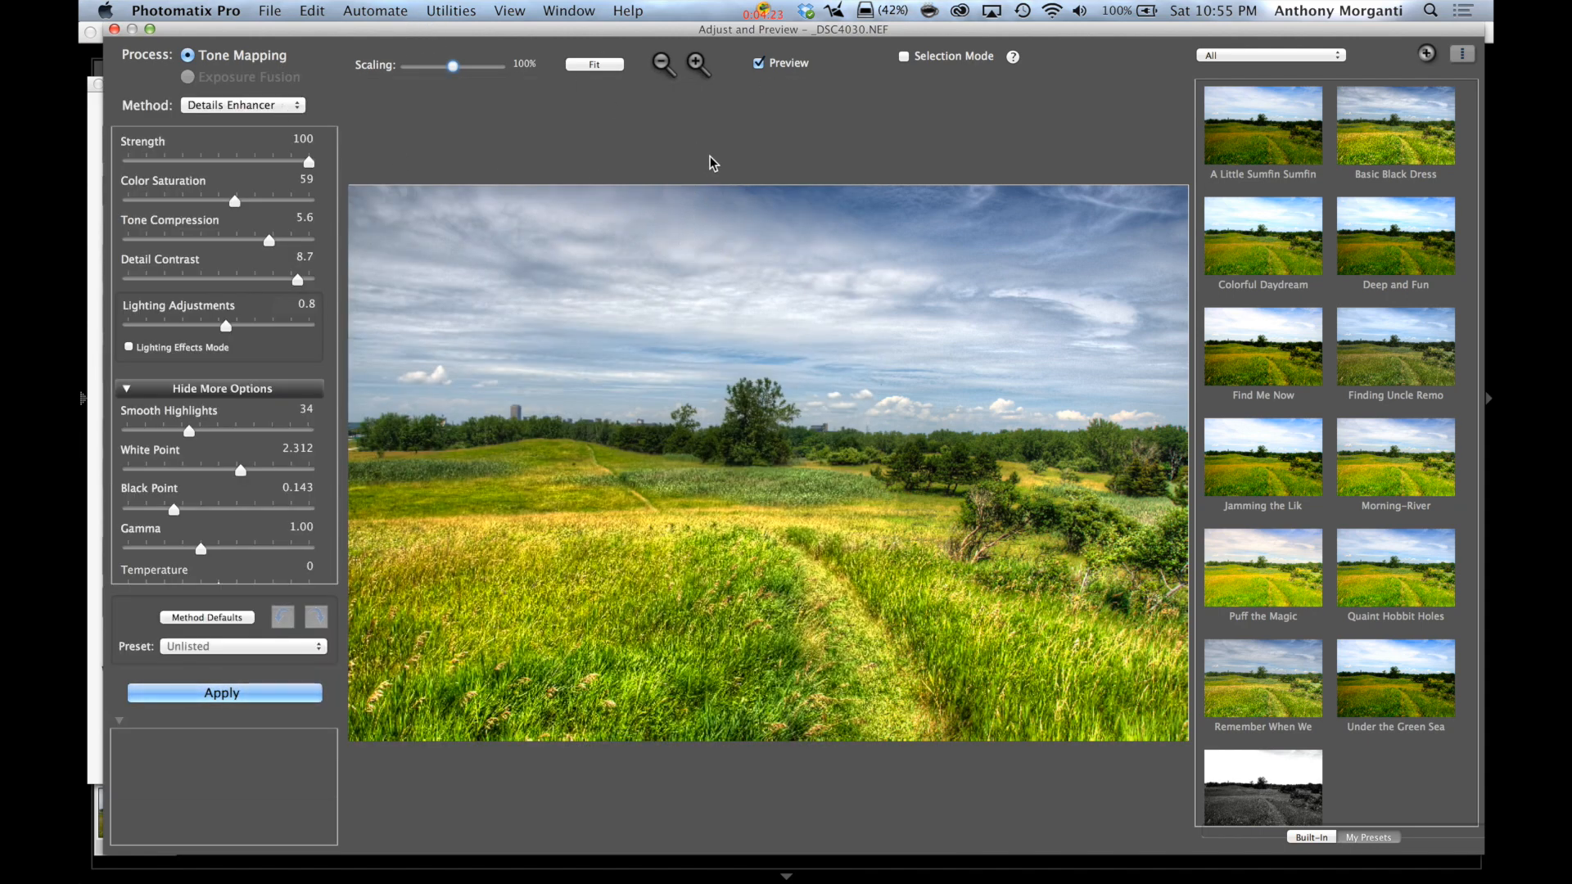
- Try several built-in presets on the photo, including Default, Painterly, Painterly 2, Painterly 4, Surreal, Deep and Grunge
click(1308, 836)
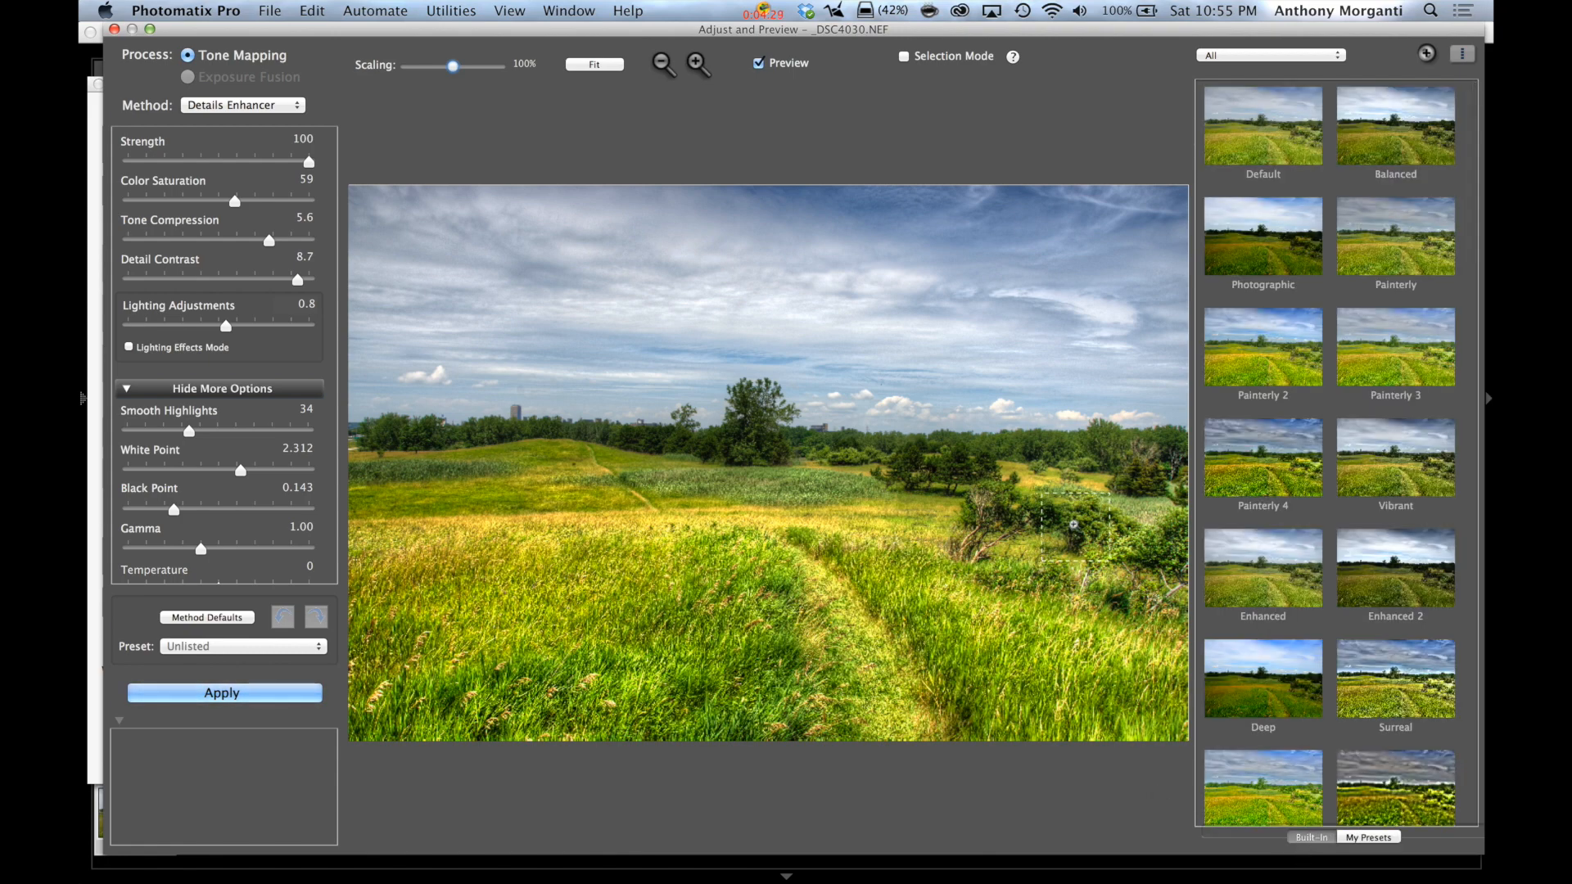
click(1266, 136)
click(1373, 219)
click(1283, 350)
click(1295, 442)
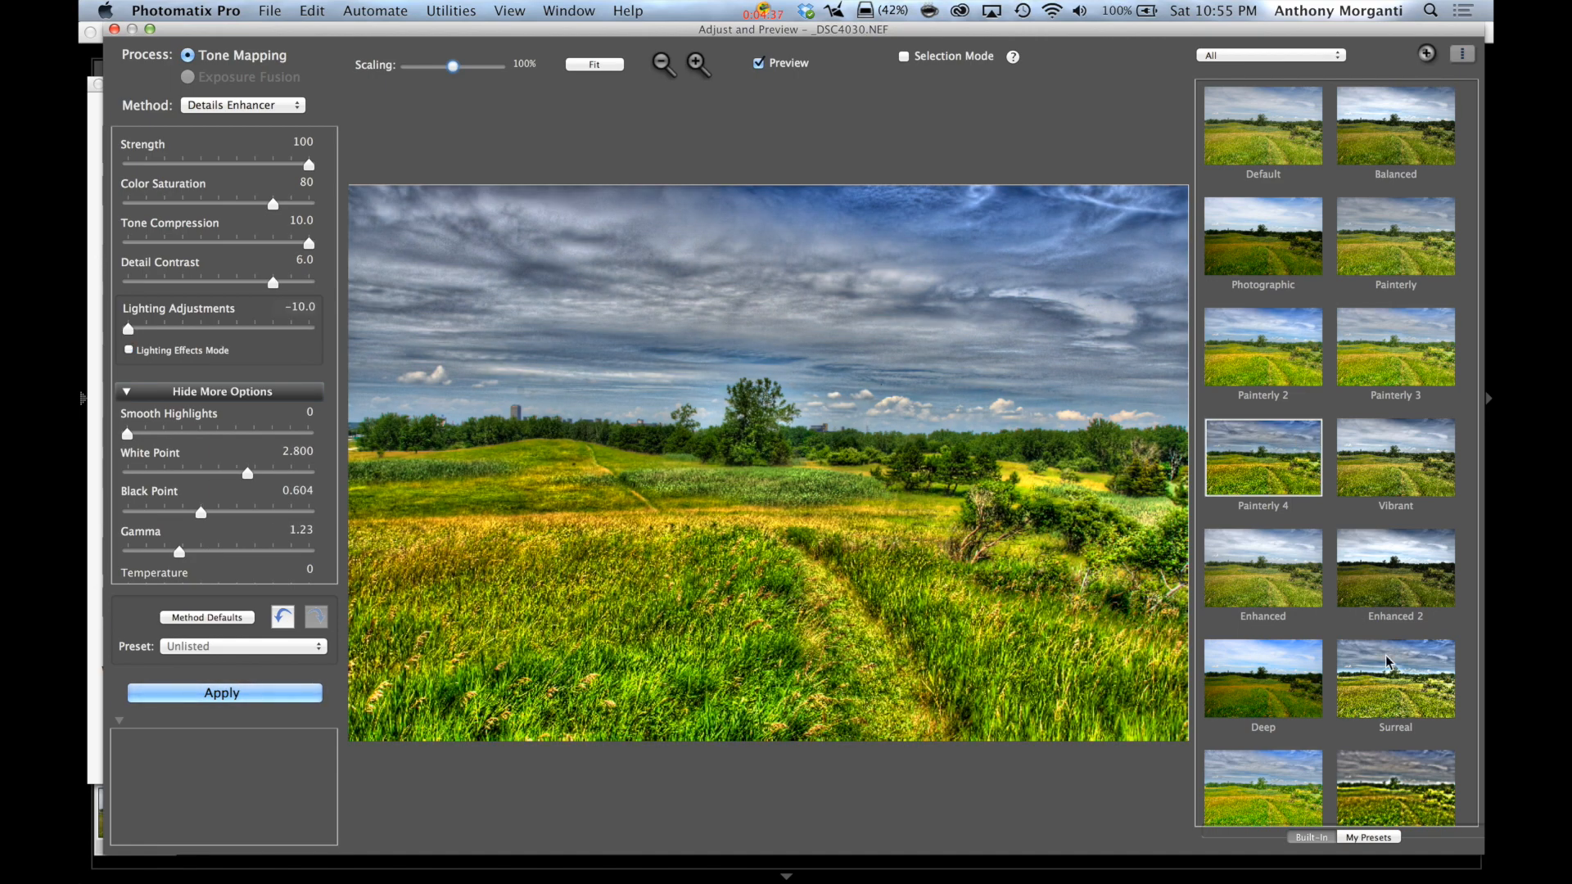
click(1372, 679)
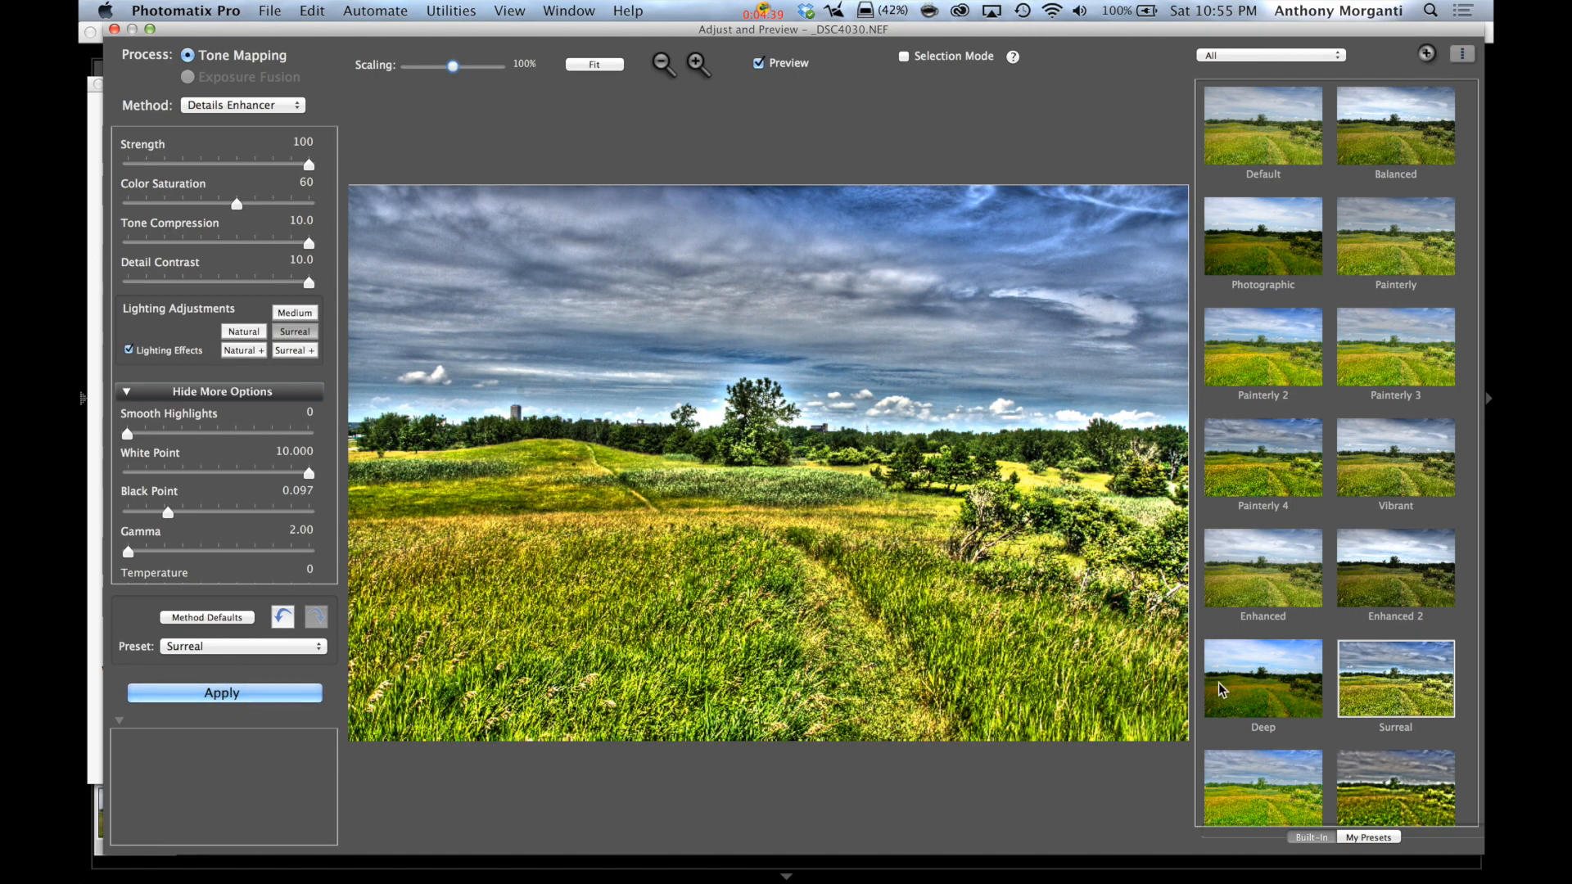
click(1224, 690)
click(1278, 786)
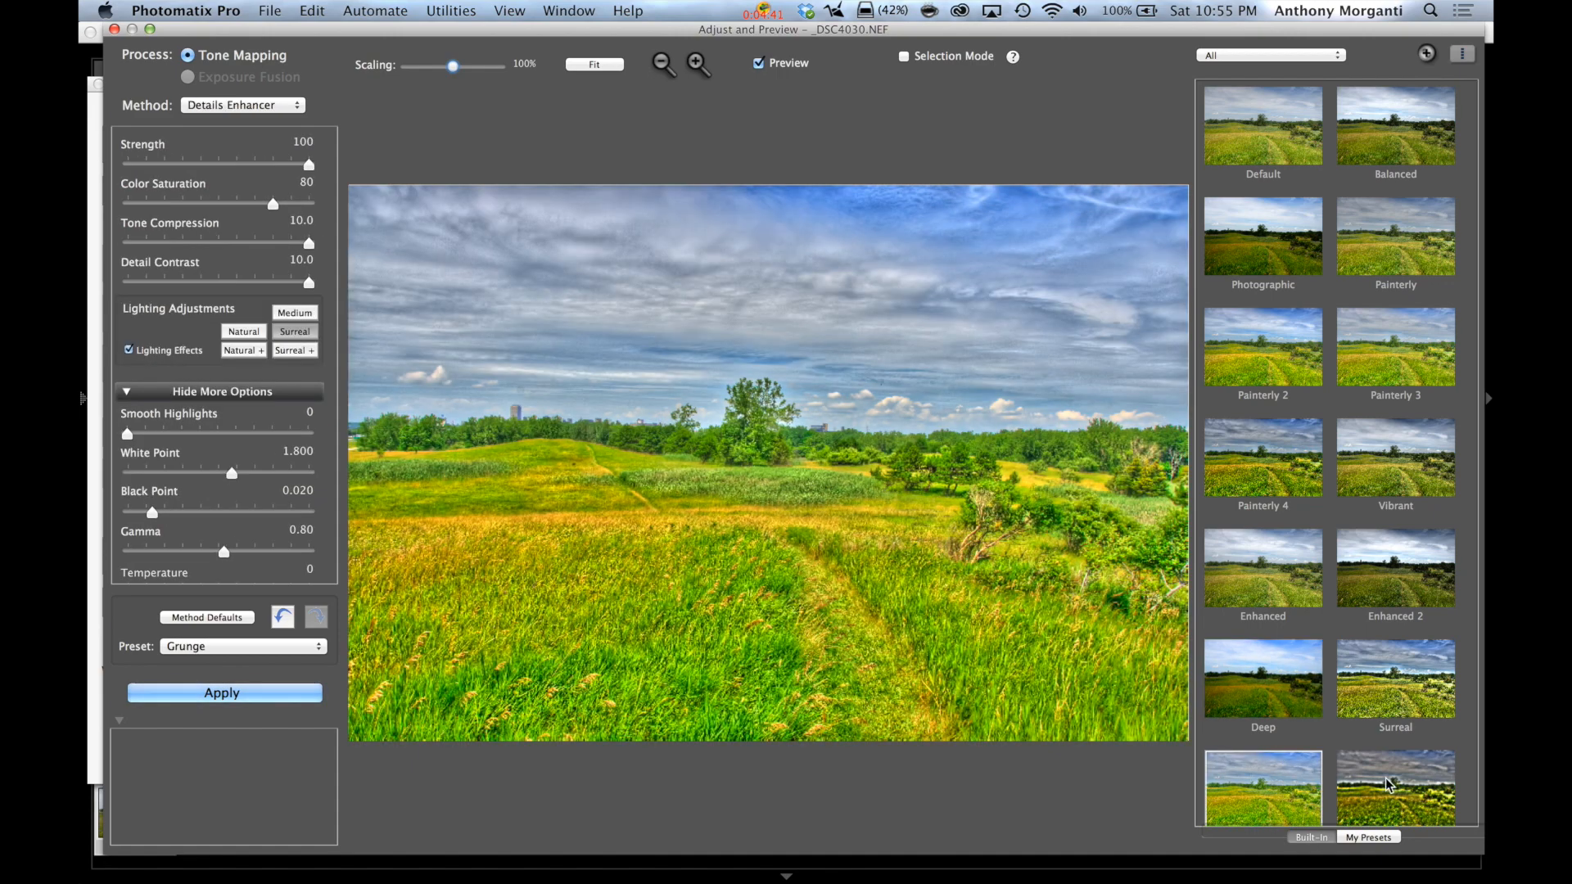
click(1391, 786)
- Compare the custom presets Remember When We, Jamming the Lik, Puff the Magic and Quaint Hobbit Holes, and settle on Basic Black Dress
click(1375, 837)
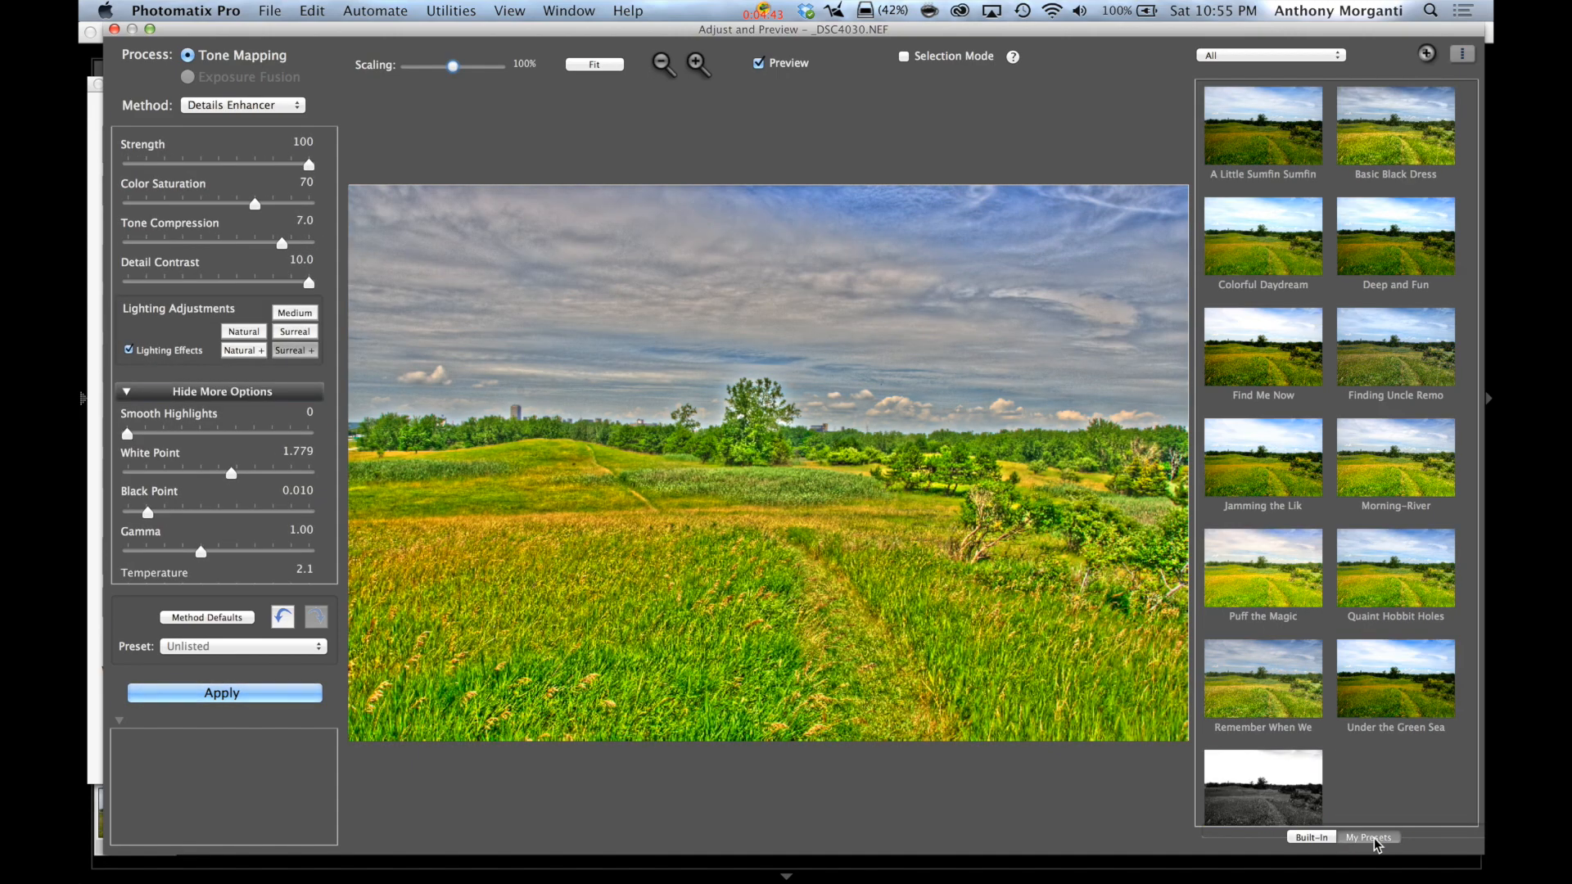
click(1385, 160)
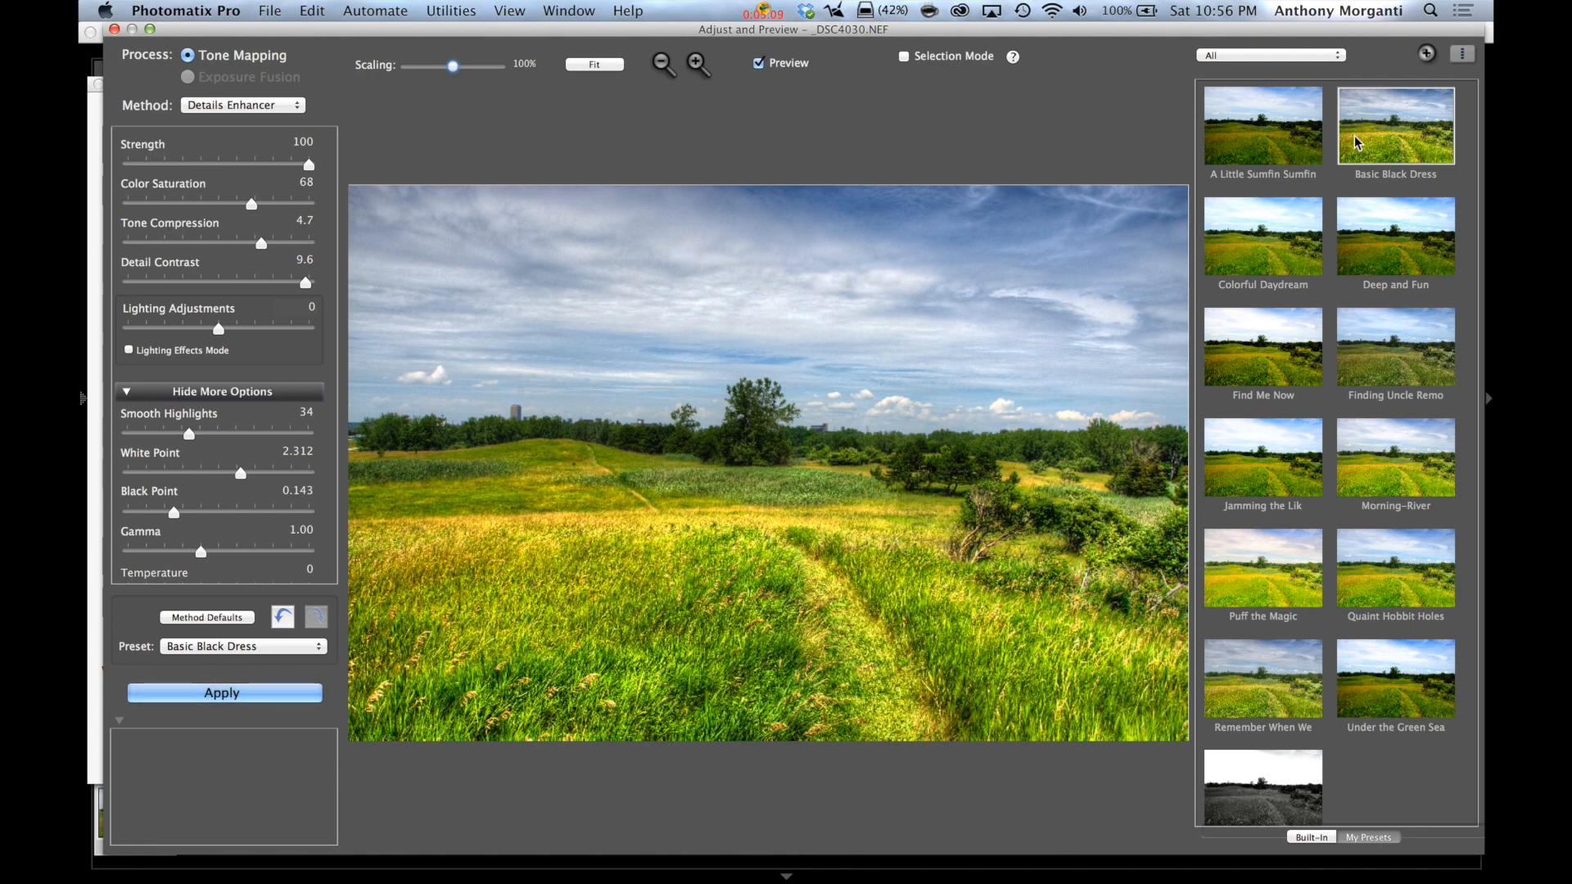
click(1252, 682)
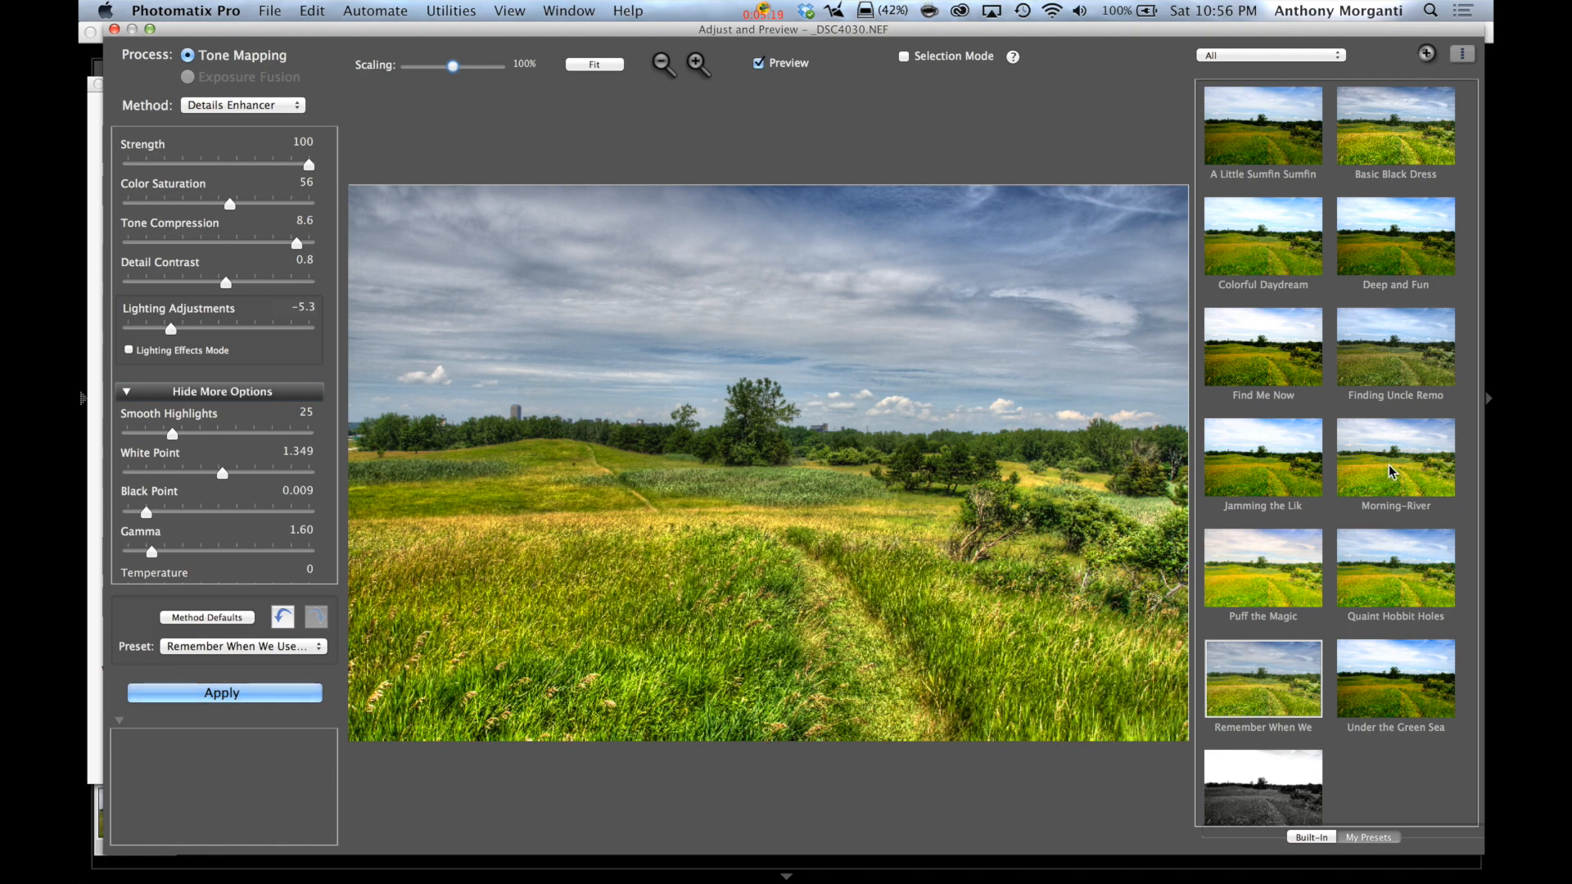
click(1301, 489)
click(1285, 573)
click(1389, 575)
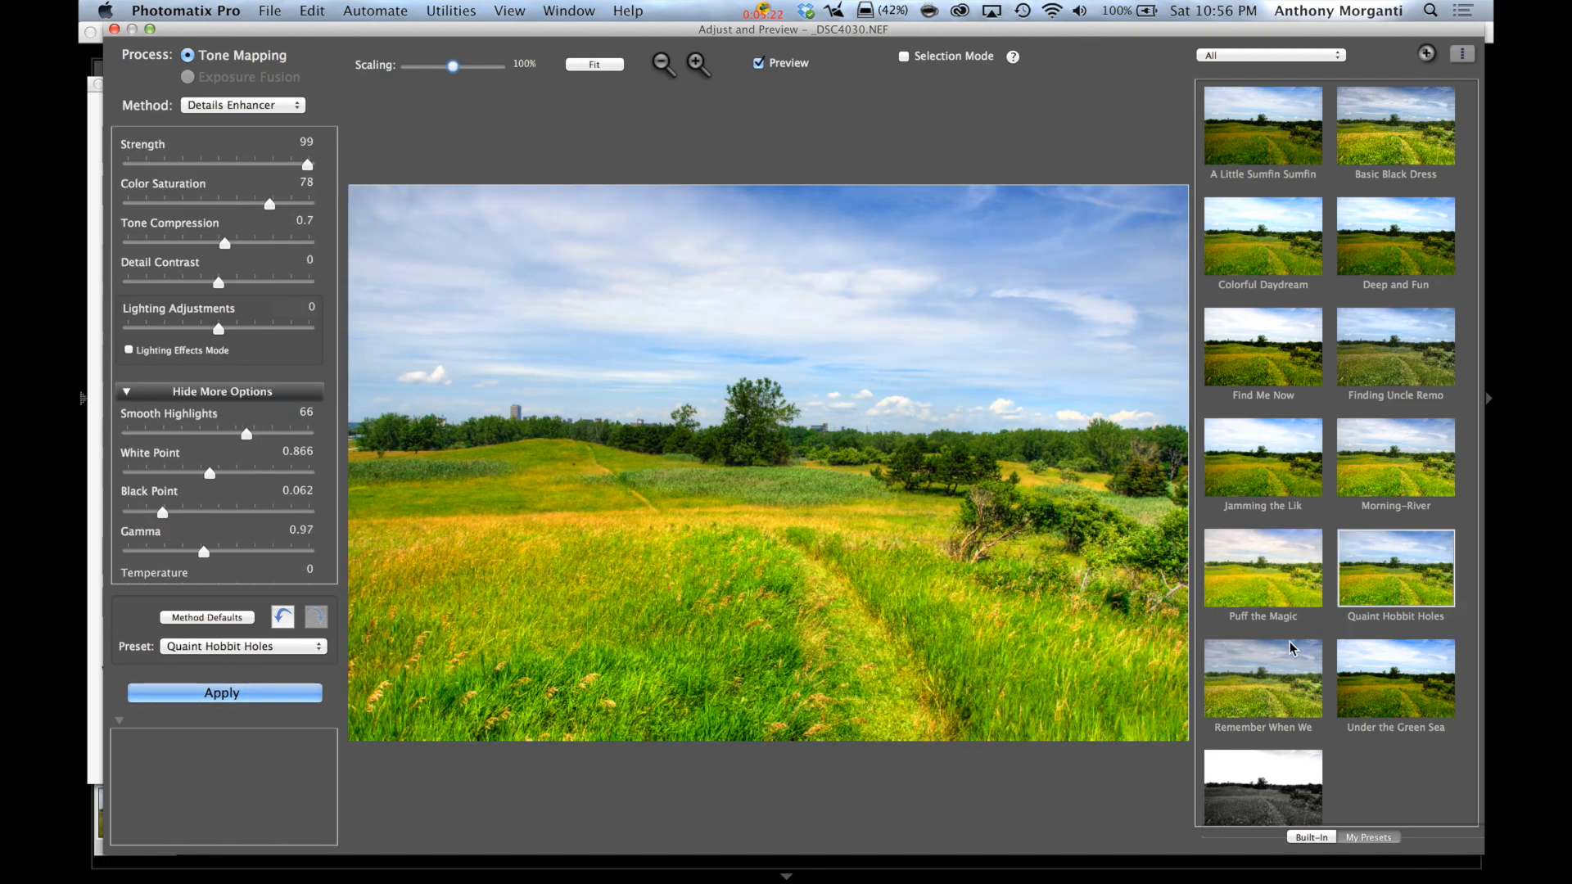
click(1275, 682)
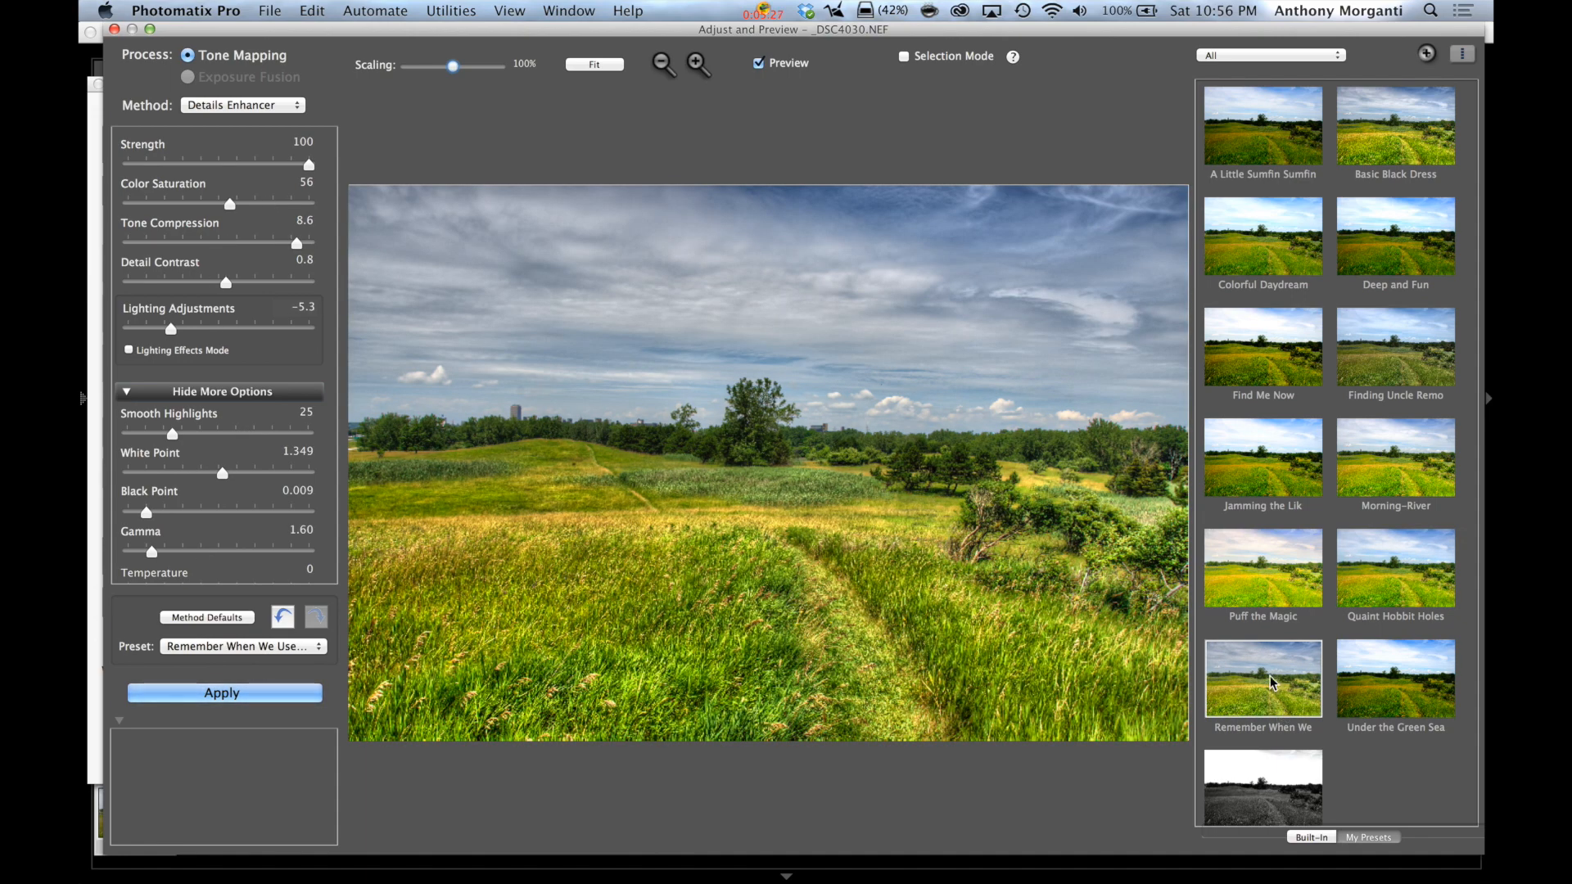
click(1365, 141)
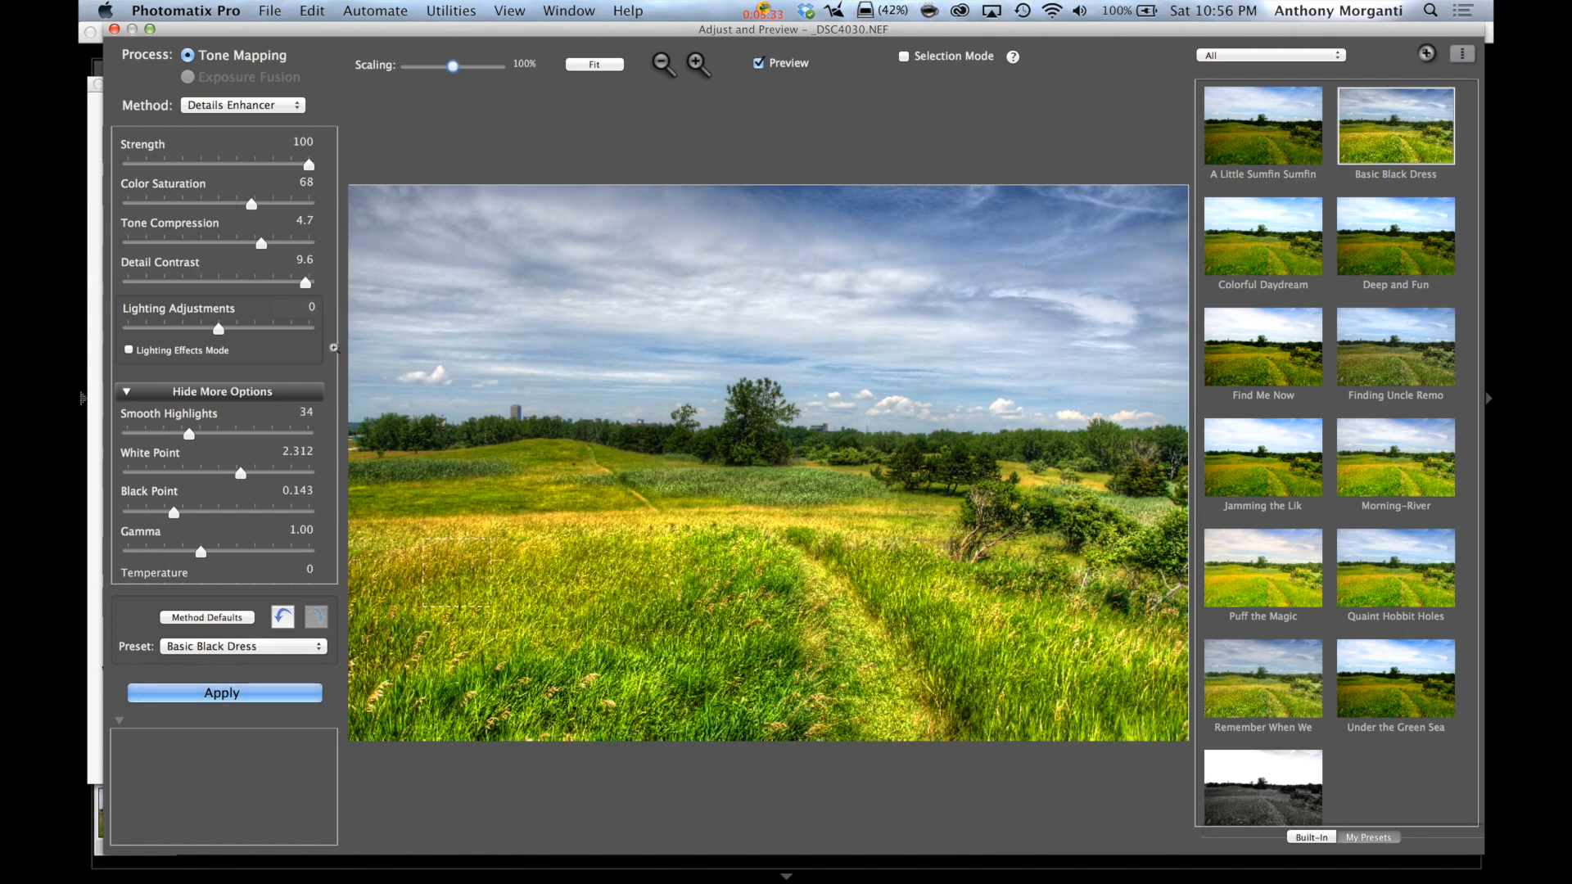
- Set Color Saturation to 60, Tone Compression to 6.7 and Detail Contrast to 8.5
mouse_move(262, 171)
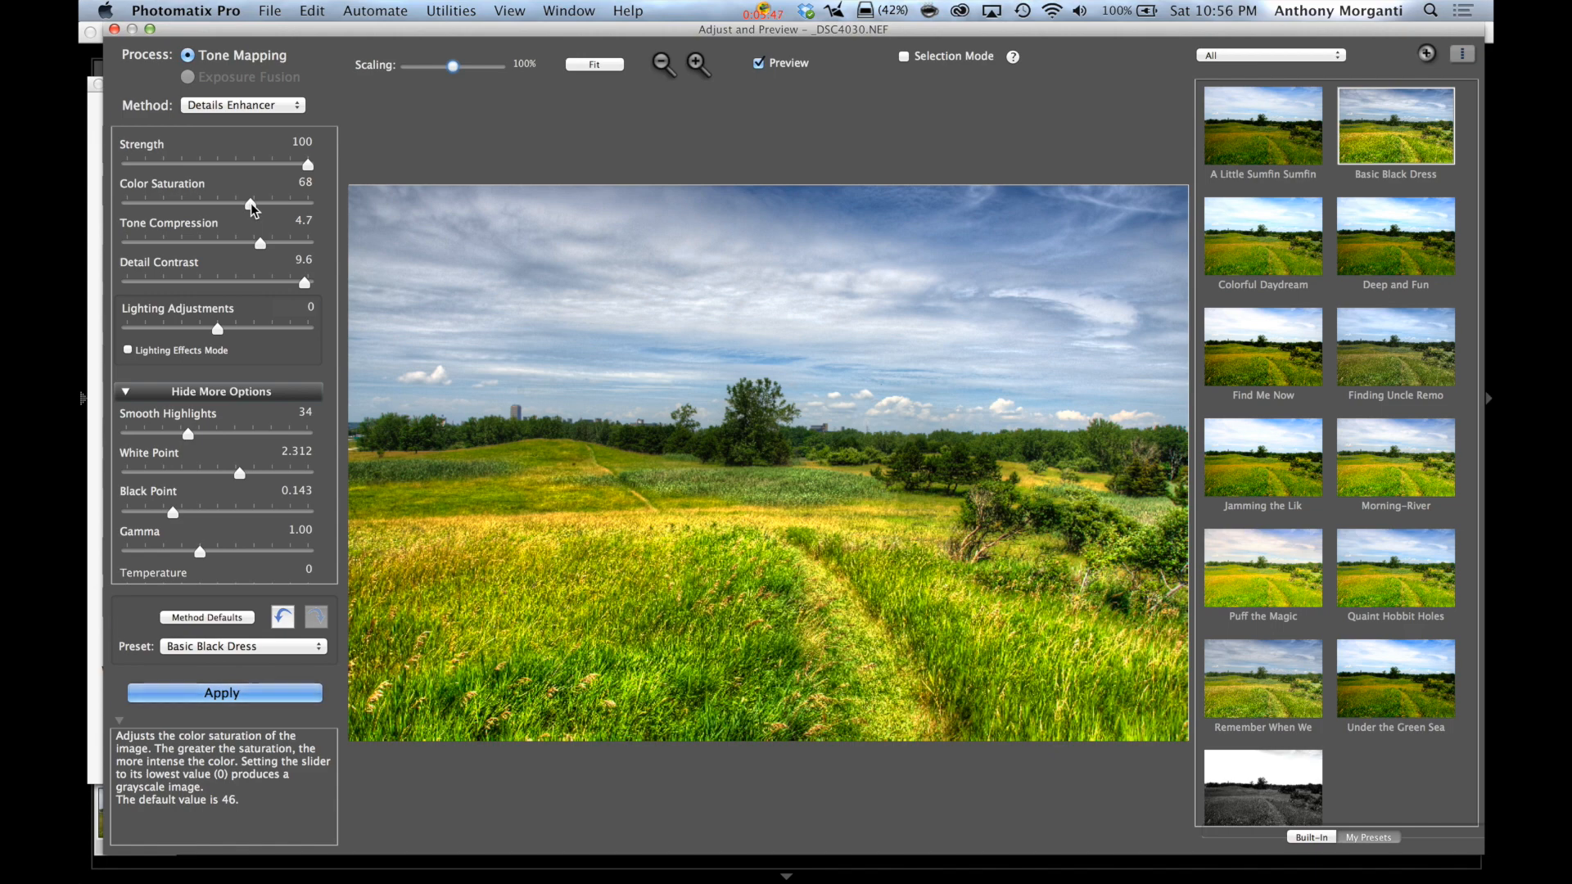
drag(251, 205, 235, 205)
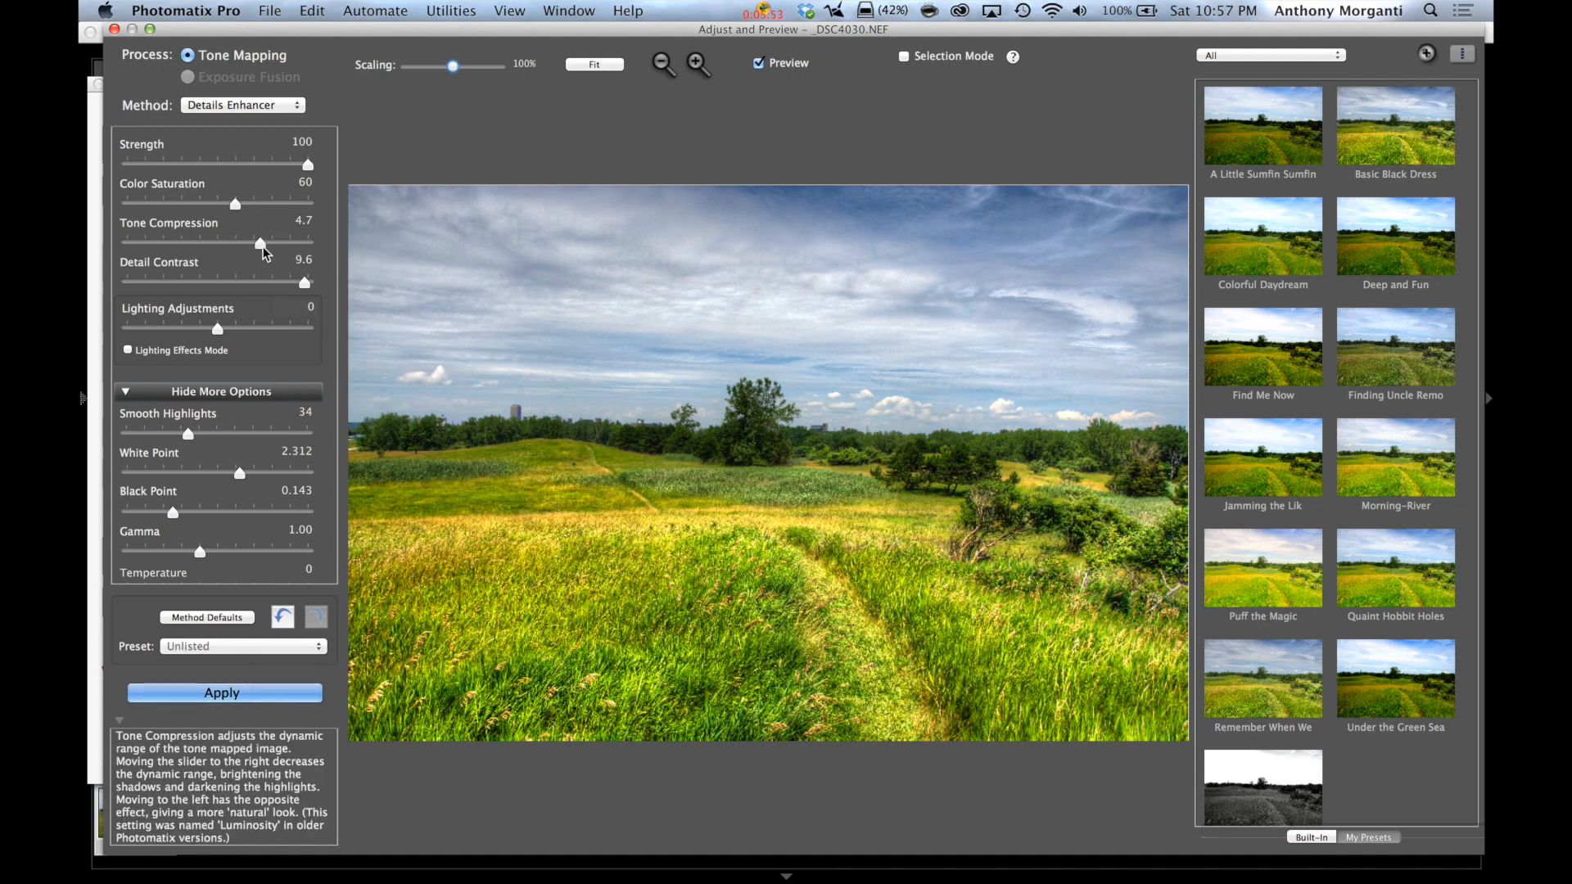
drag(261, 243, 280, 243)
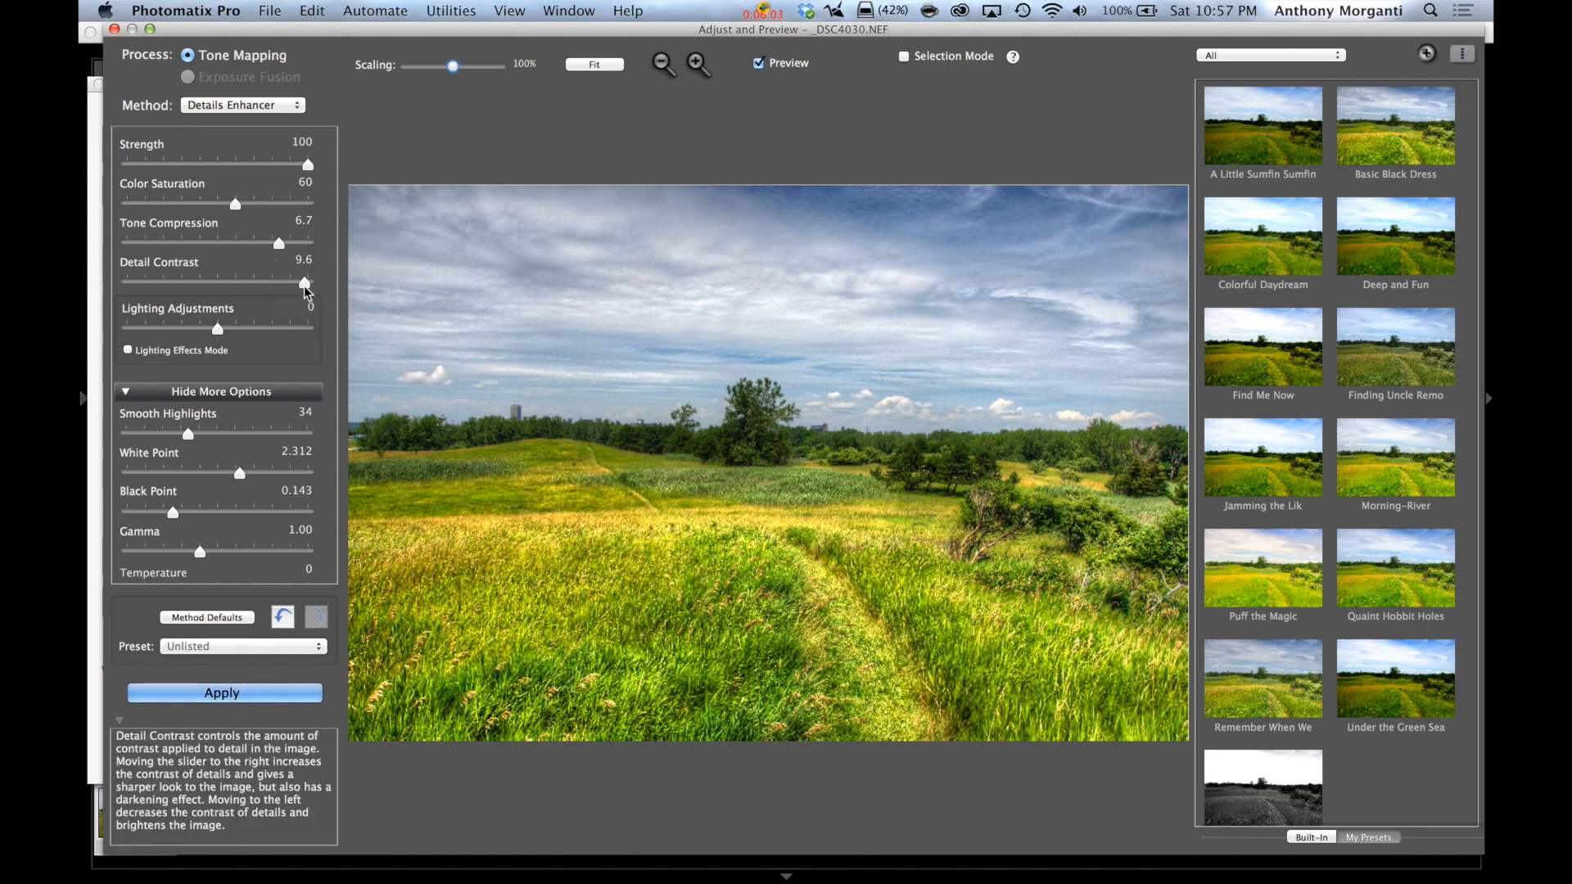
mouse_move(304, 286)
mouse_down()
mouse_move(277, 286)
mouse_move(293, 283)
mouse_up()
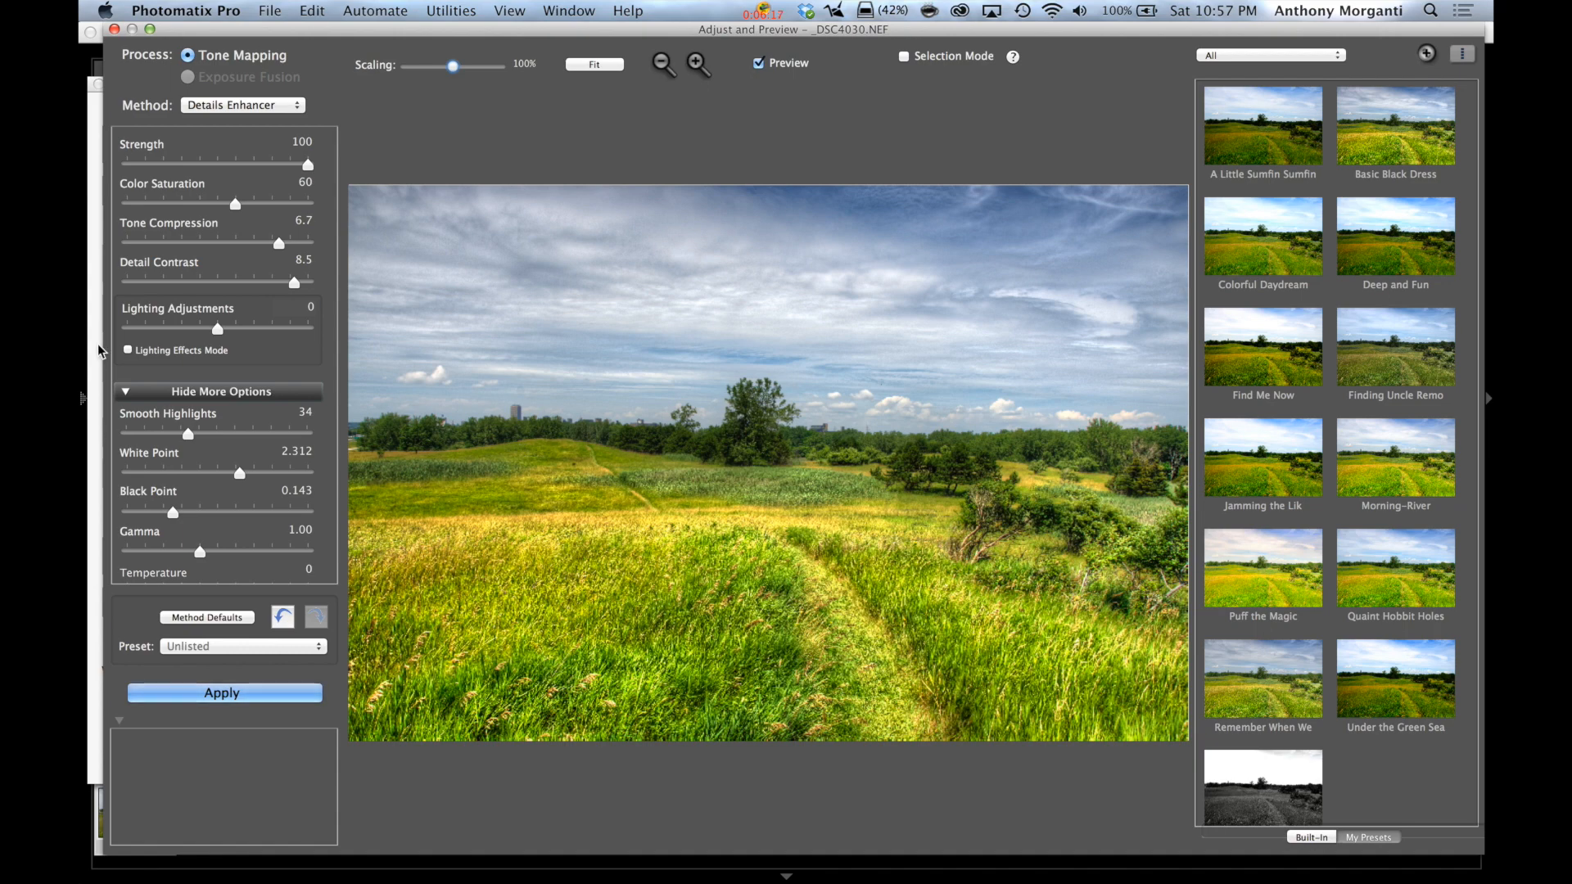
- Try Lighting Adjustments at 8.9 and at -10.0, and reset it to 0
mouse_move(195, 330)
drag(216, 328, 298, 330)
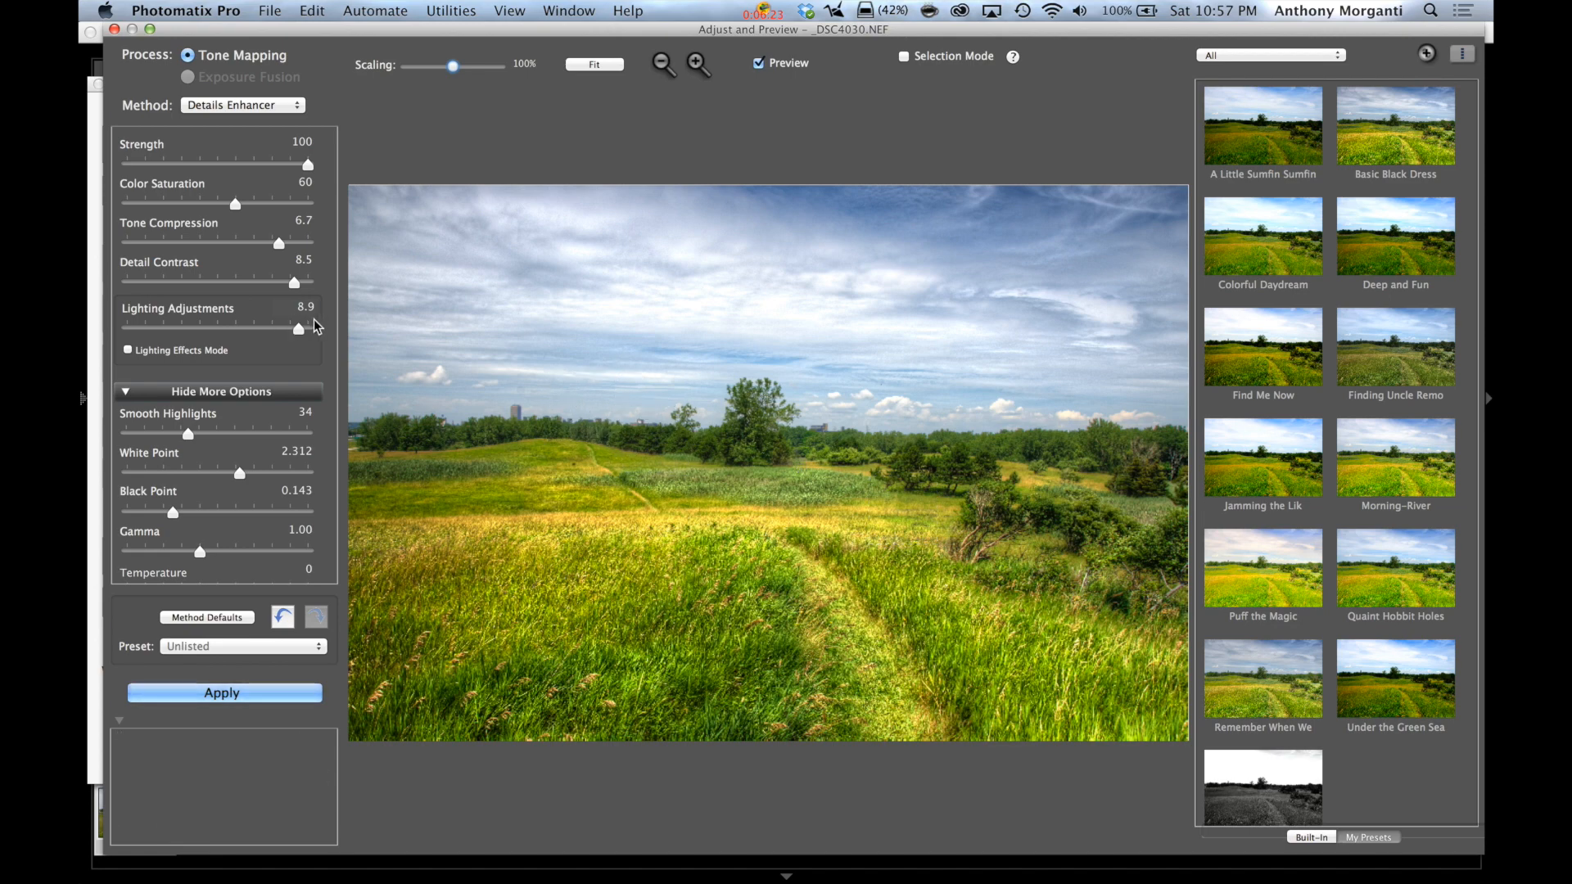
mouse_move(296, 331)
drag(298, 330, 123, 329)
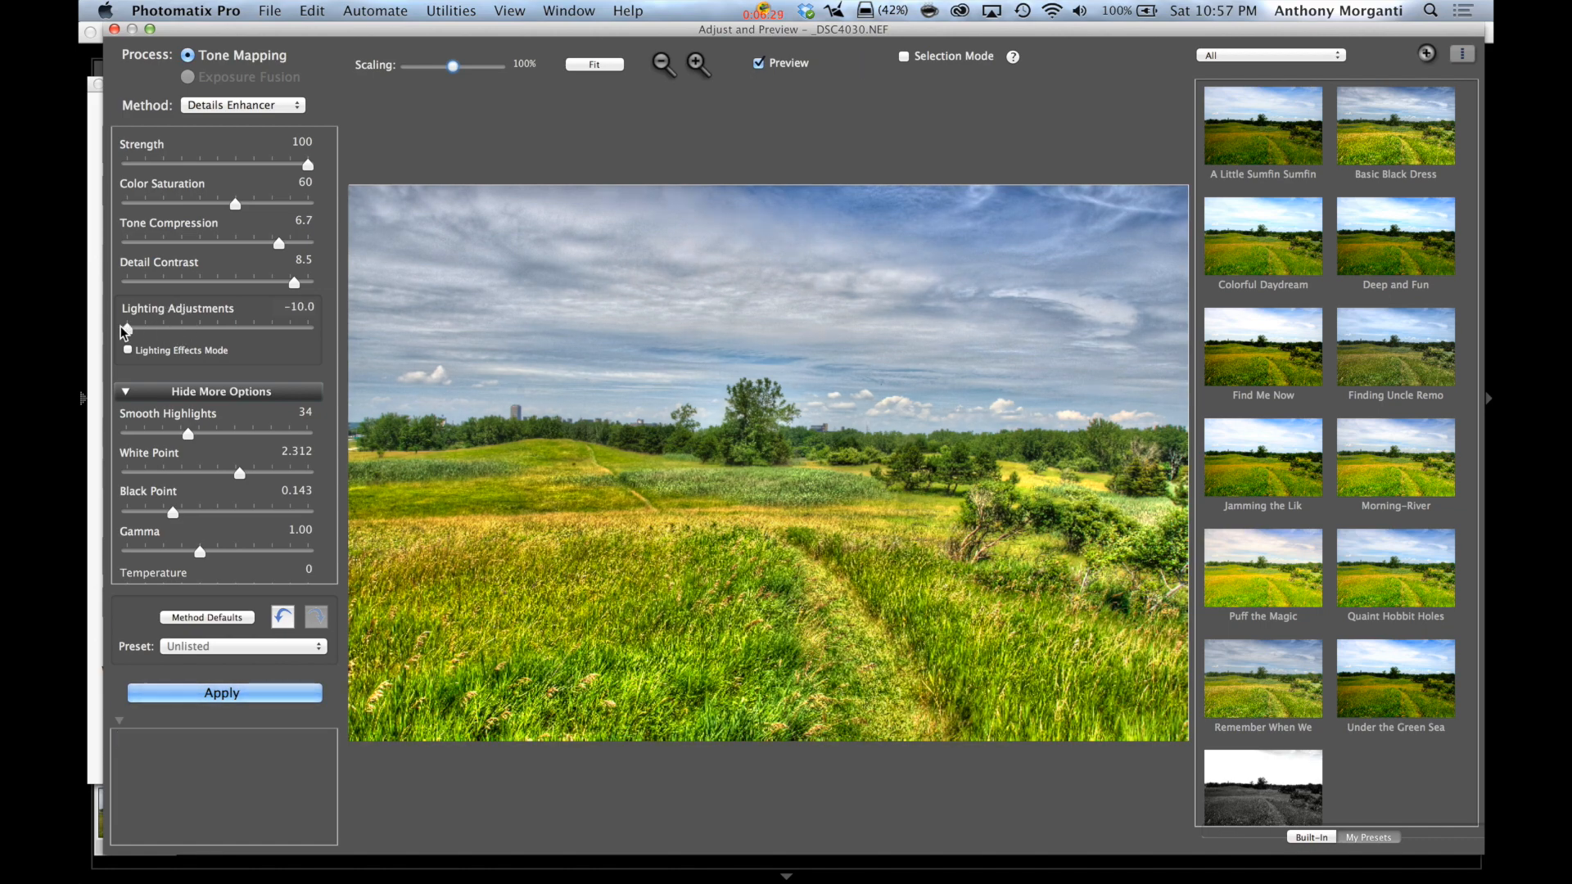
click(205, 330)
double_click(207, 328)
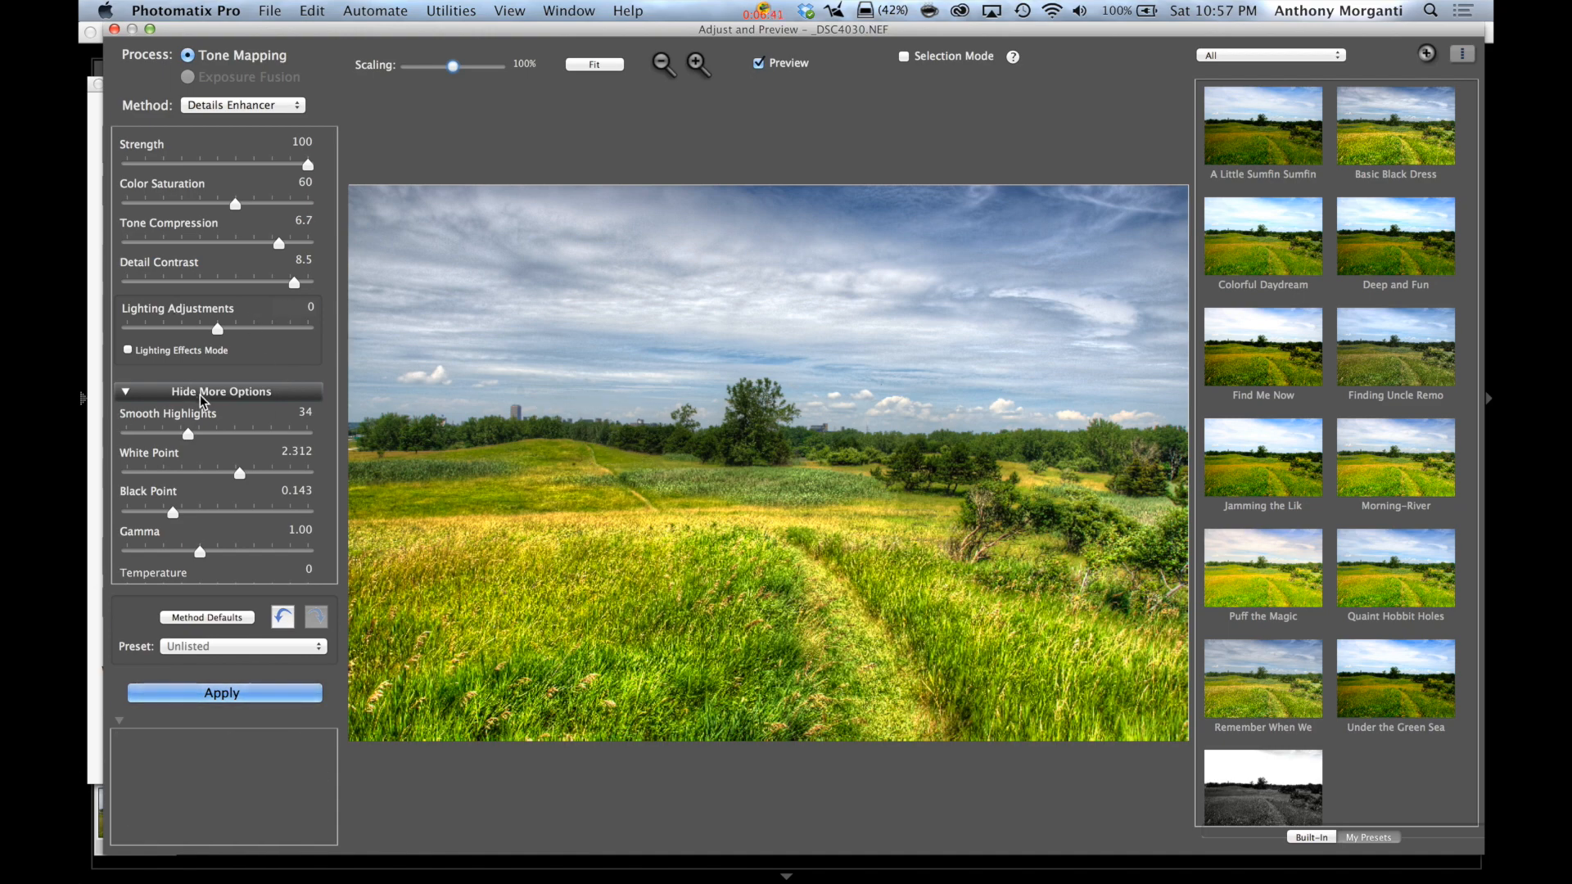
- Try Micro-smoothing at 7.8 in the advanced options and return it to 0
scroll(200, 396, down, 5)
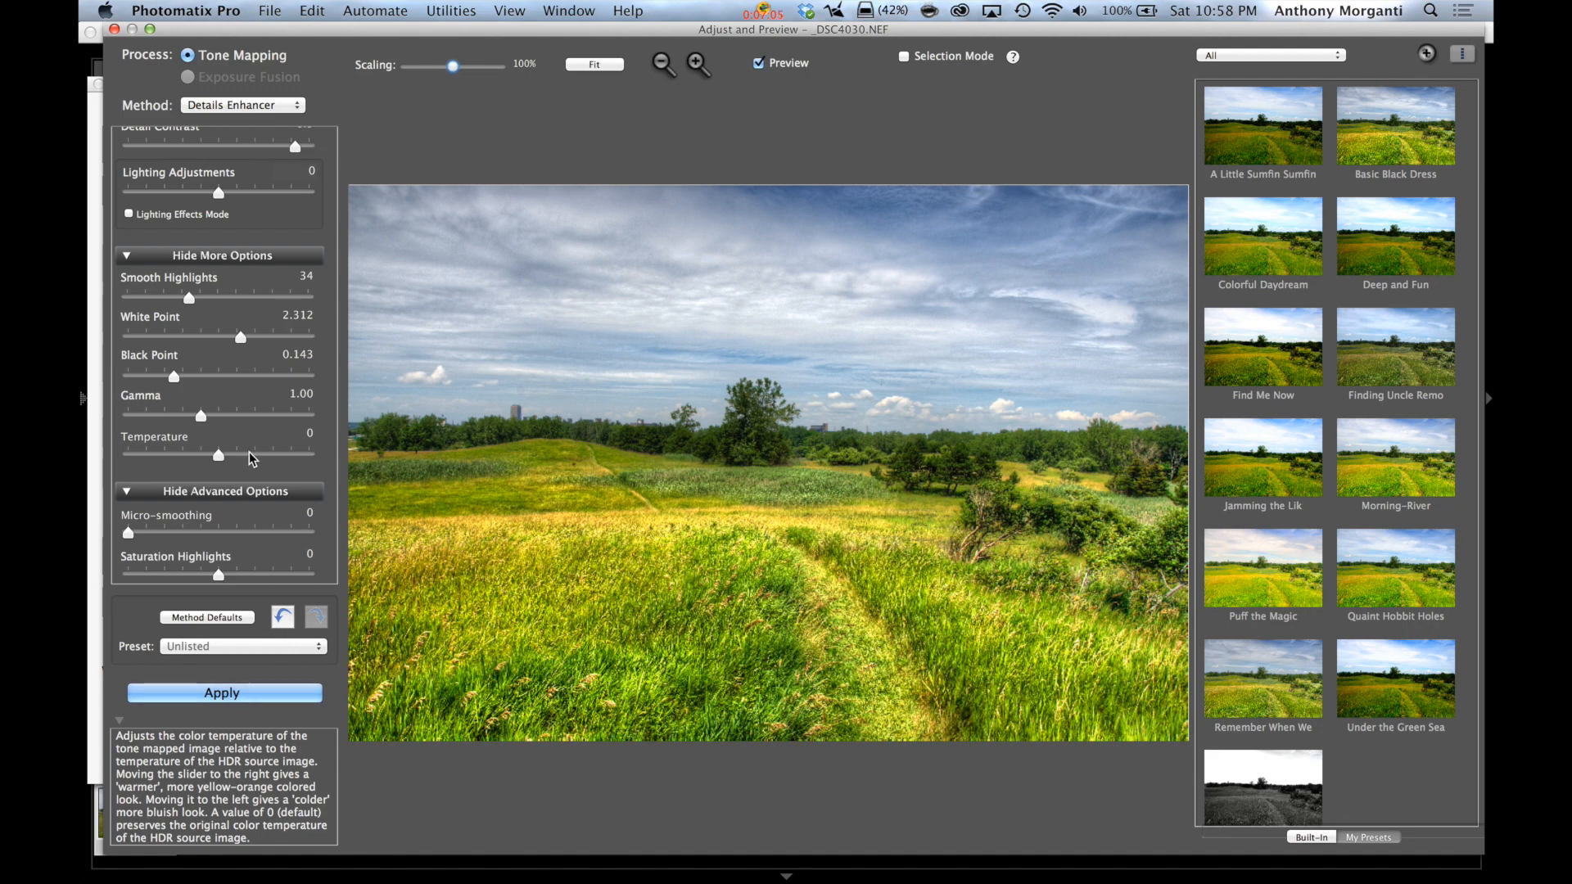
scroll(261, 458, down, 5)
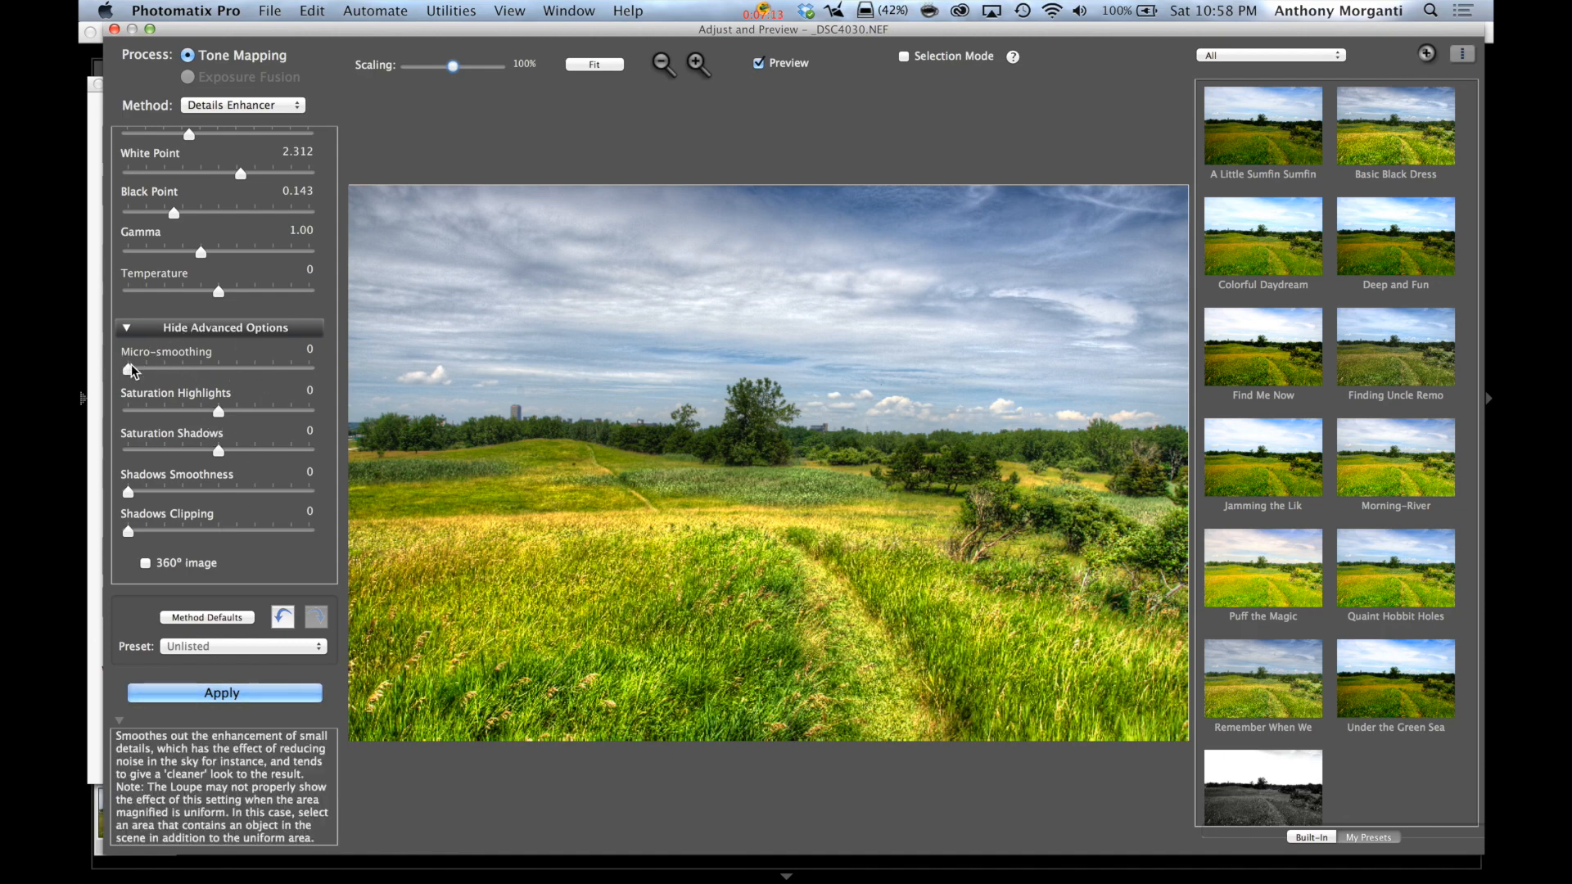
drag(129, 368, 179, 371)
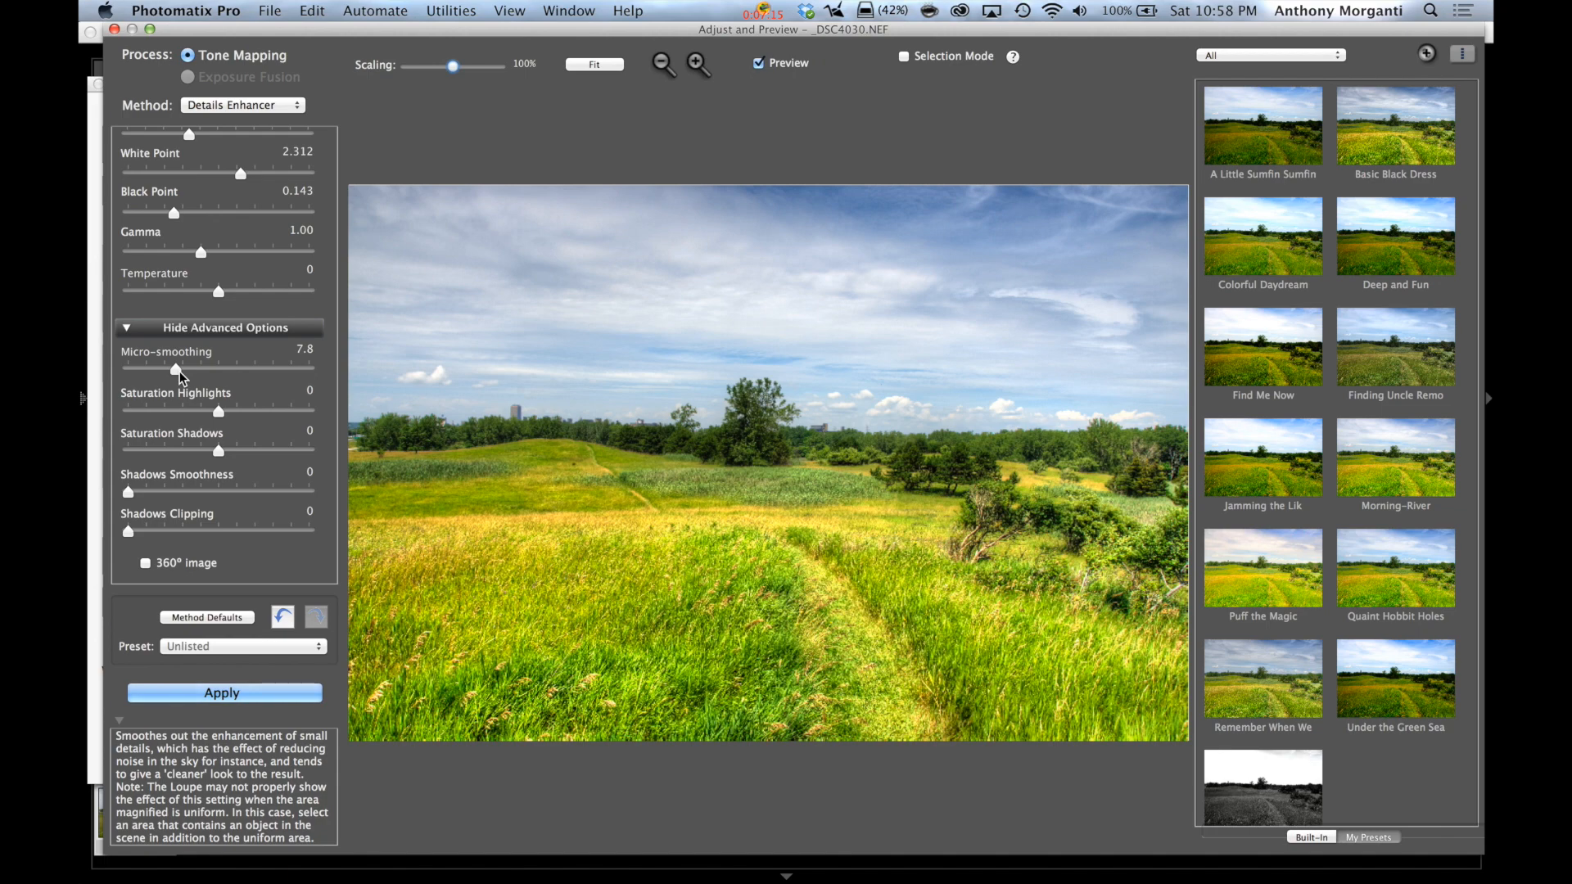
drag(177, 370, 110, 366)
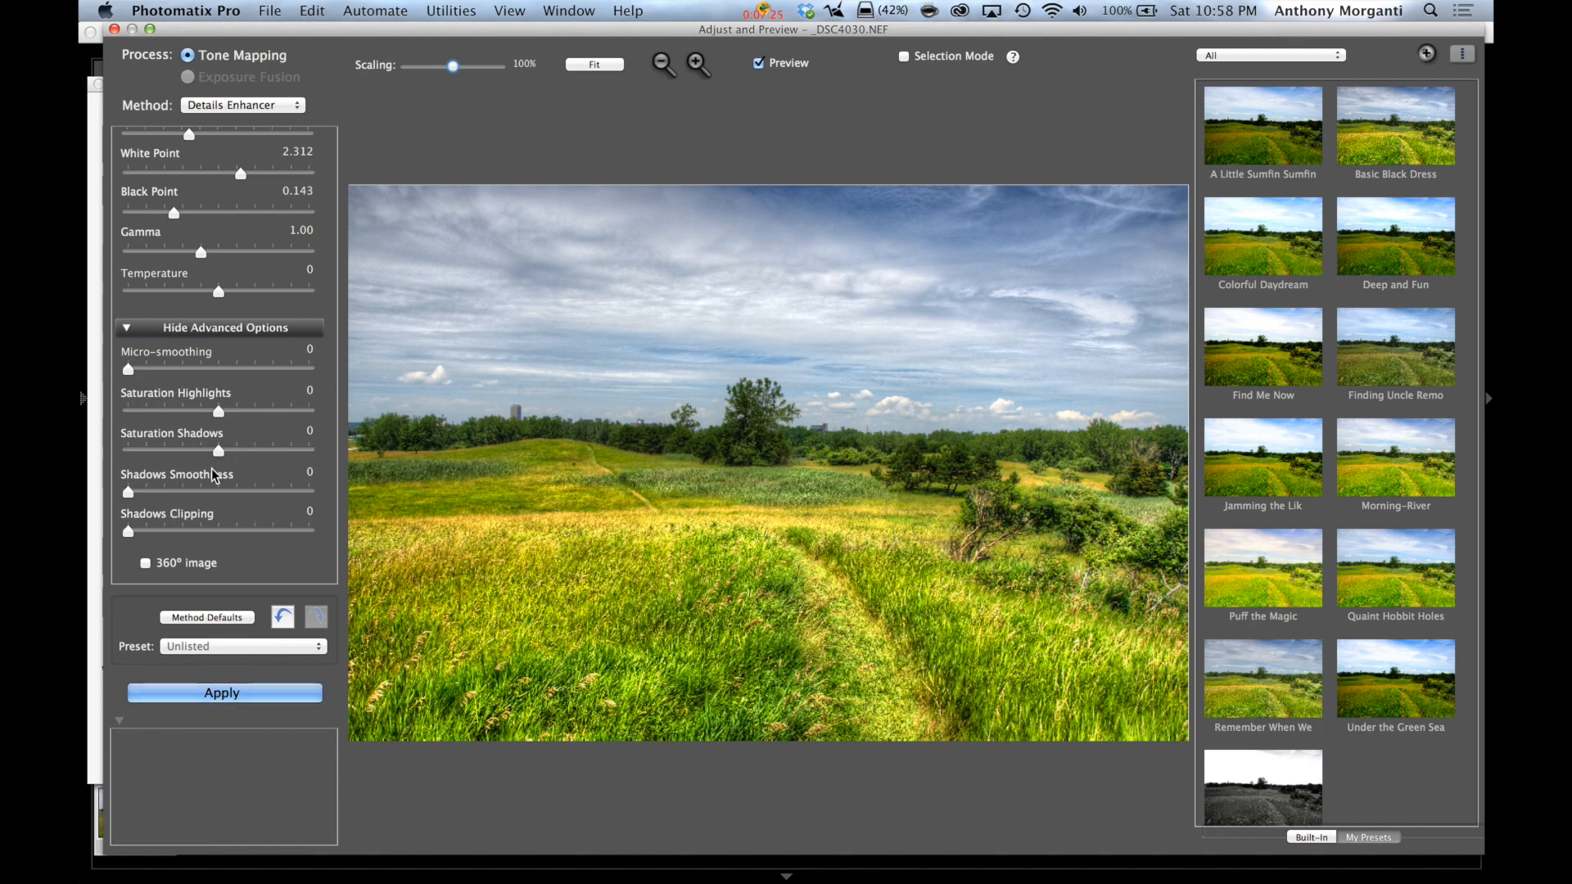
- Apply the tone mapping, and review the contrast choices and per-color saturation controls of the finishing touches, keeping contrast at None
click(230, 694)
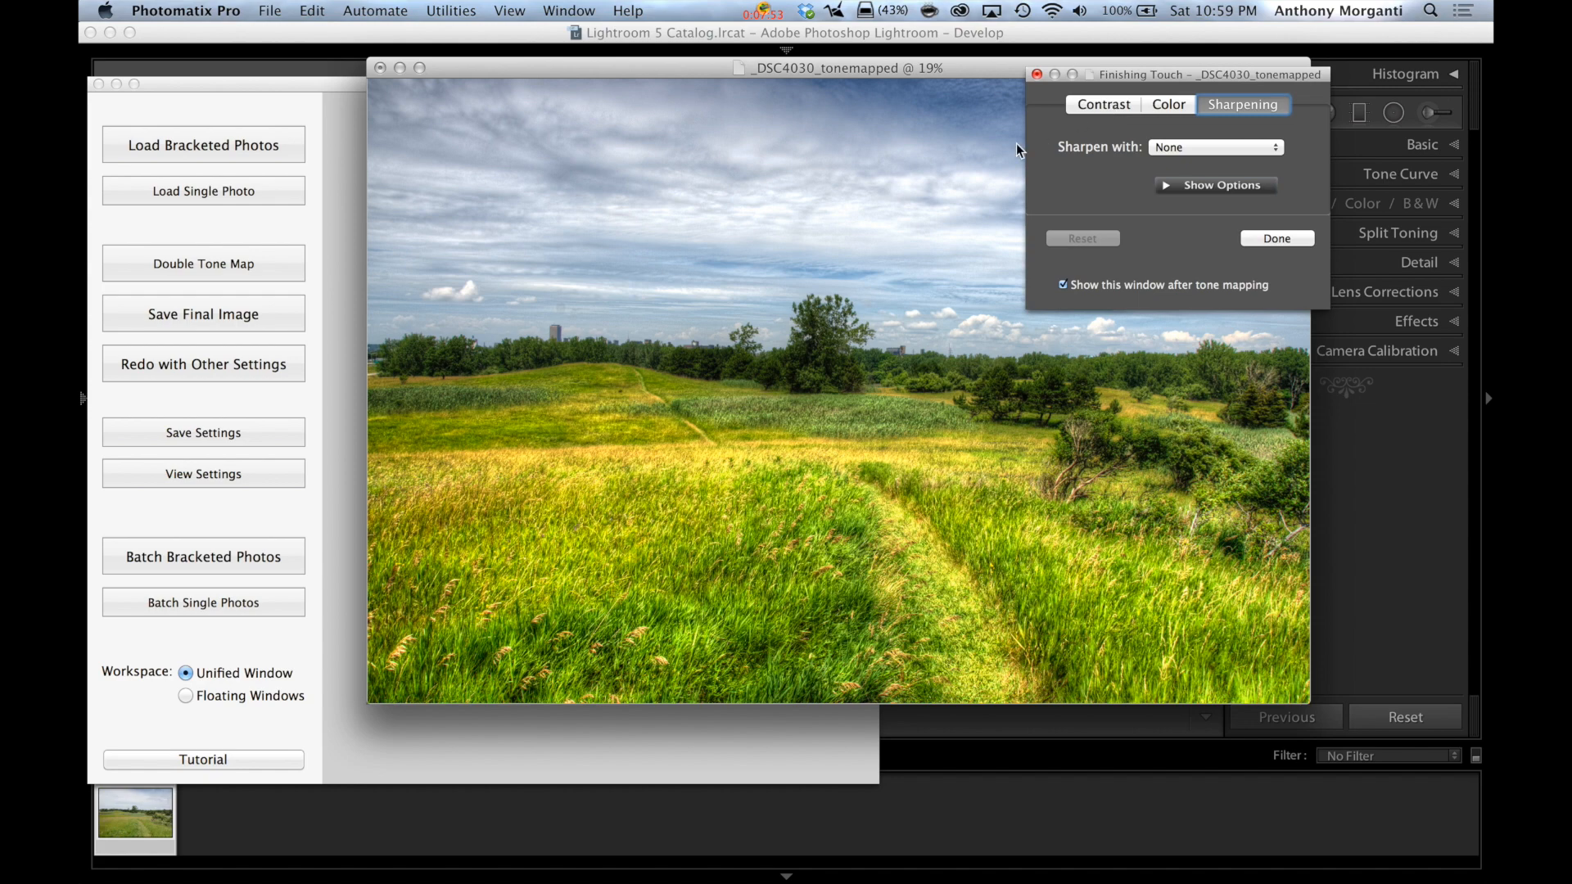
click(1102, 101)
click(1208, 149)
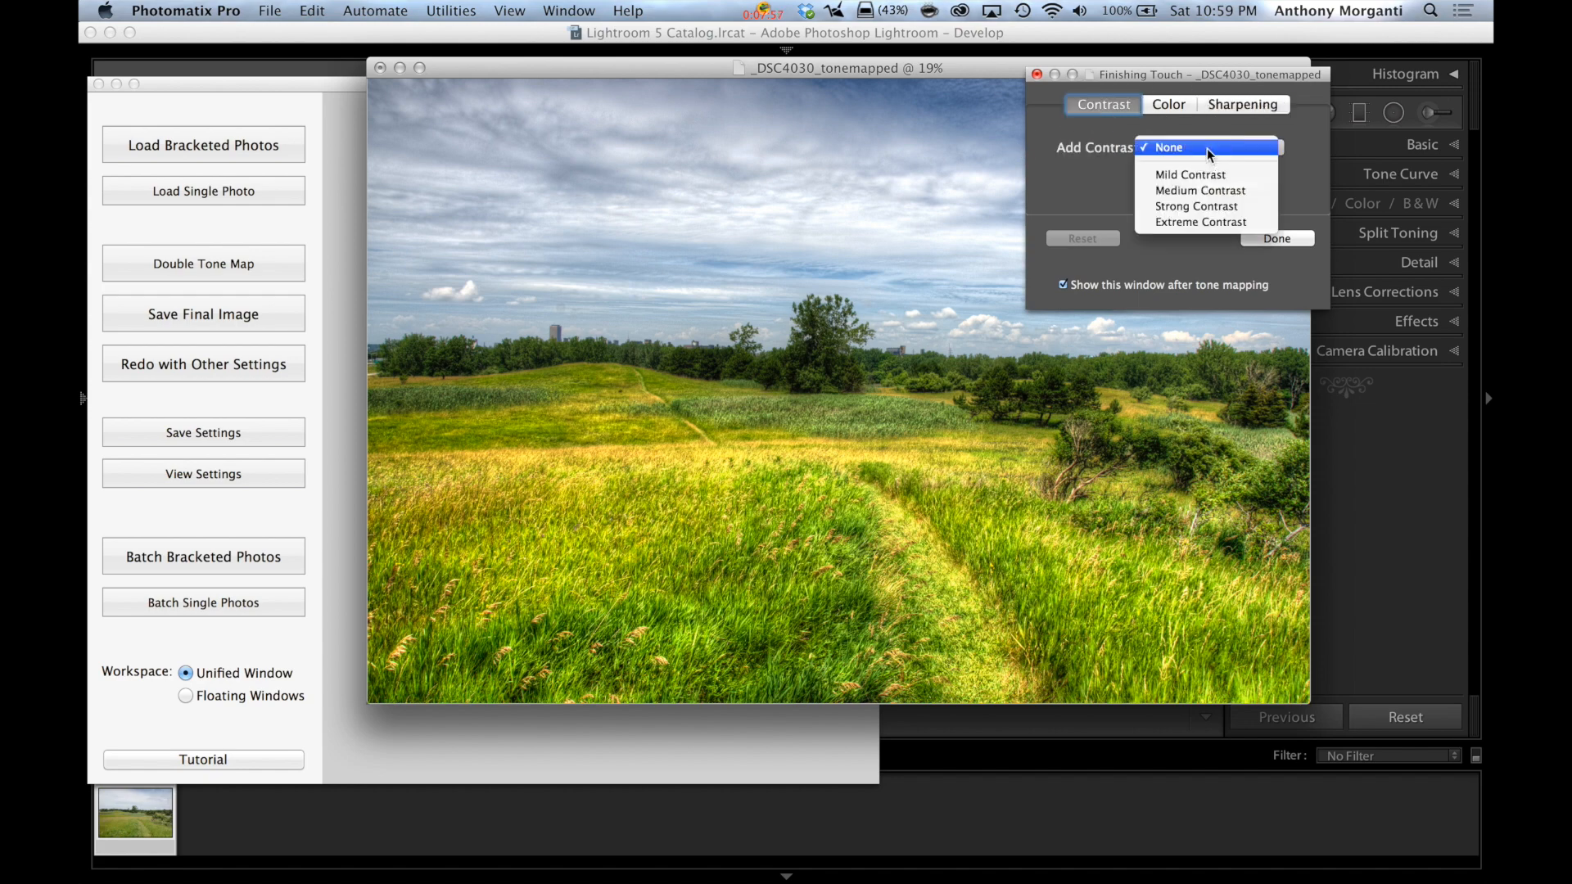
click(1207, 149)
click(1166, 106)
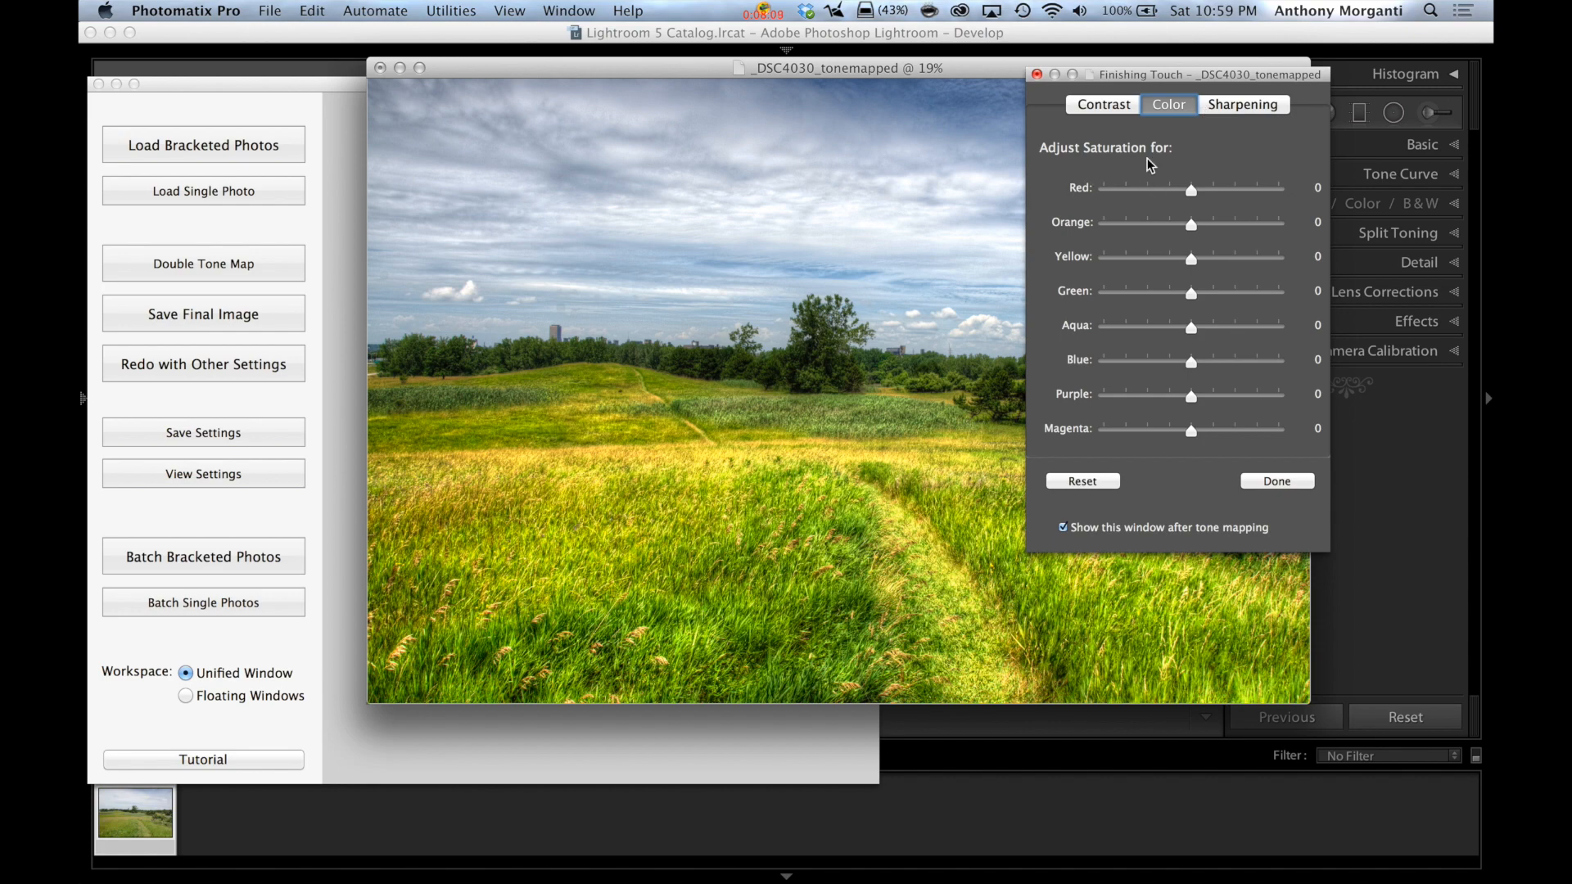
- Sharpen the tone-mapped photo with Medium Sharpening
click(1212, 111)
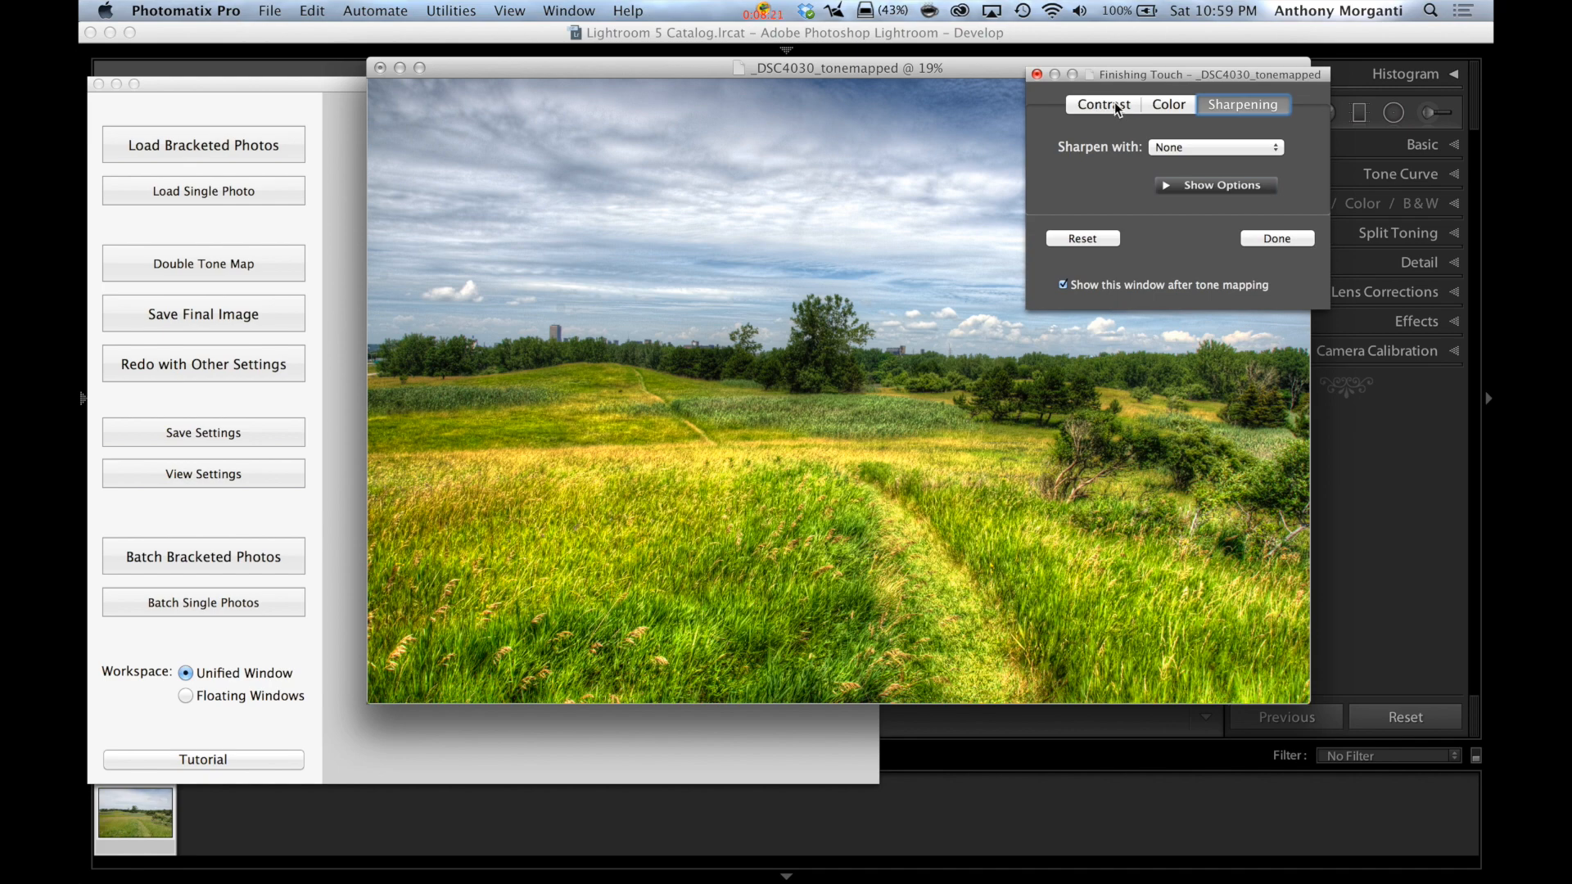
click(1273, 147)
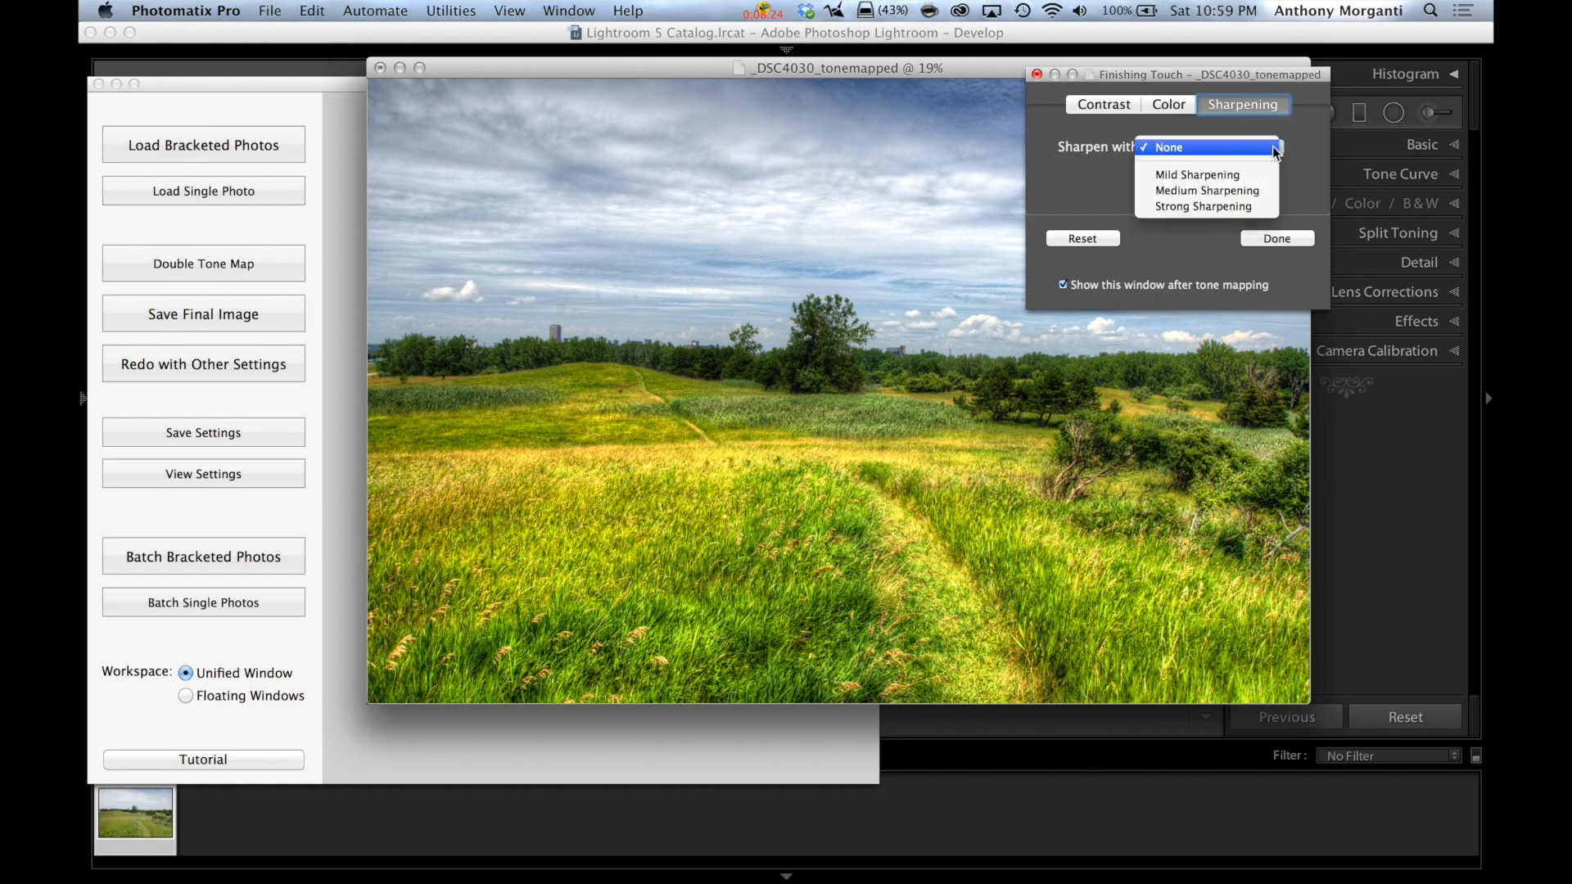
click(1221, 190)
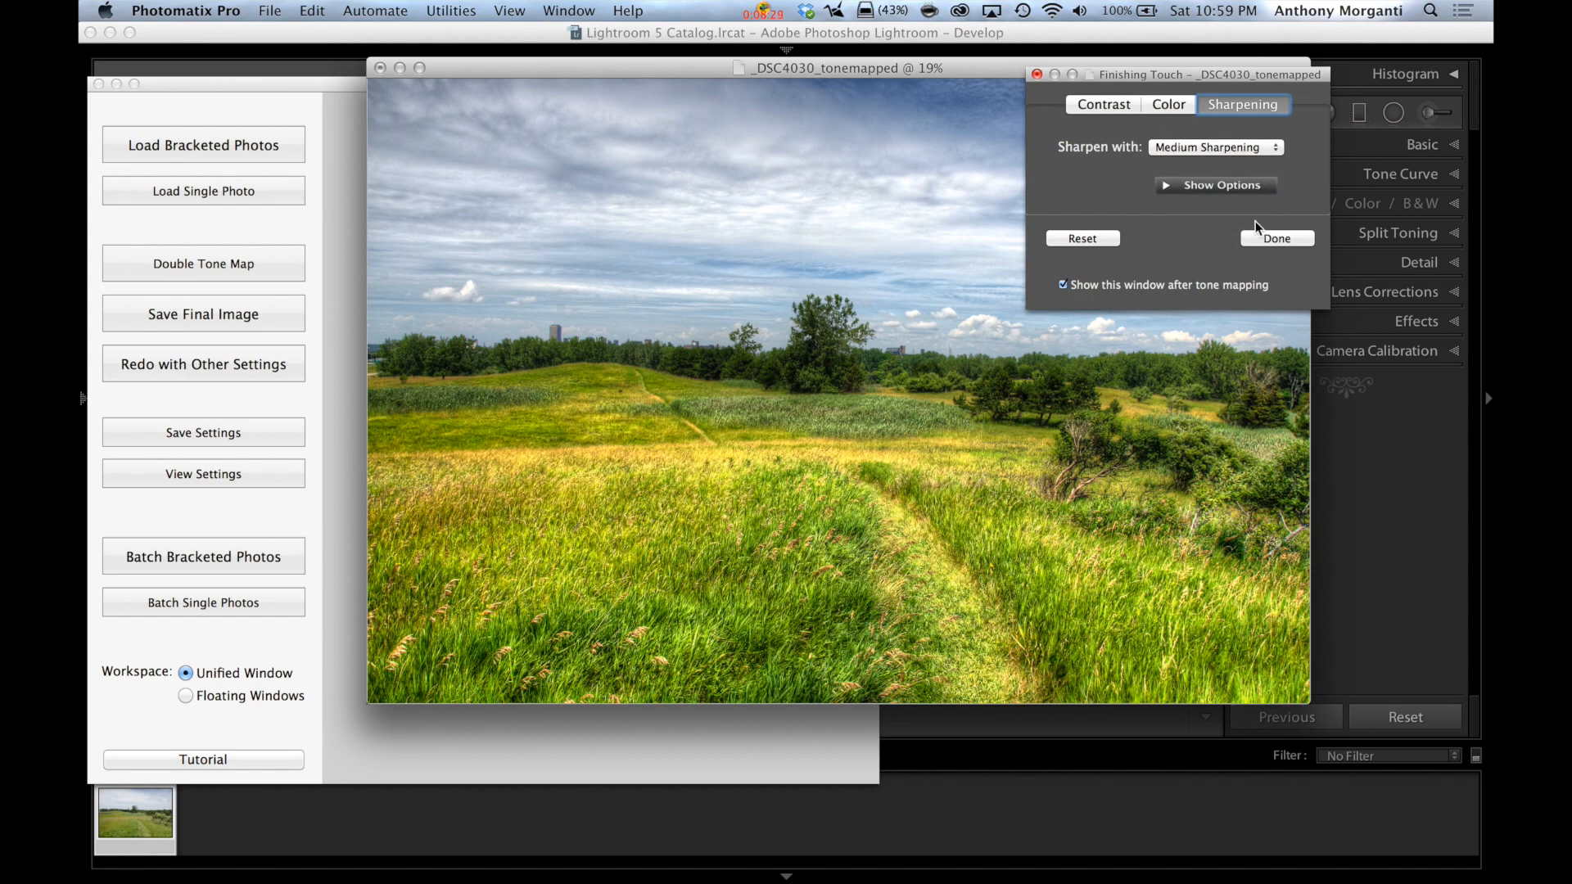
- Close the finishing touches and save the image as _DSC4030_tonemapped in the Skies folder, as 16-bit TIFF opened with Lightroom
click(1267, 238)
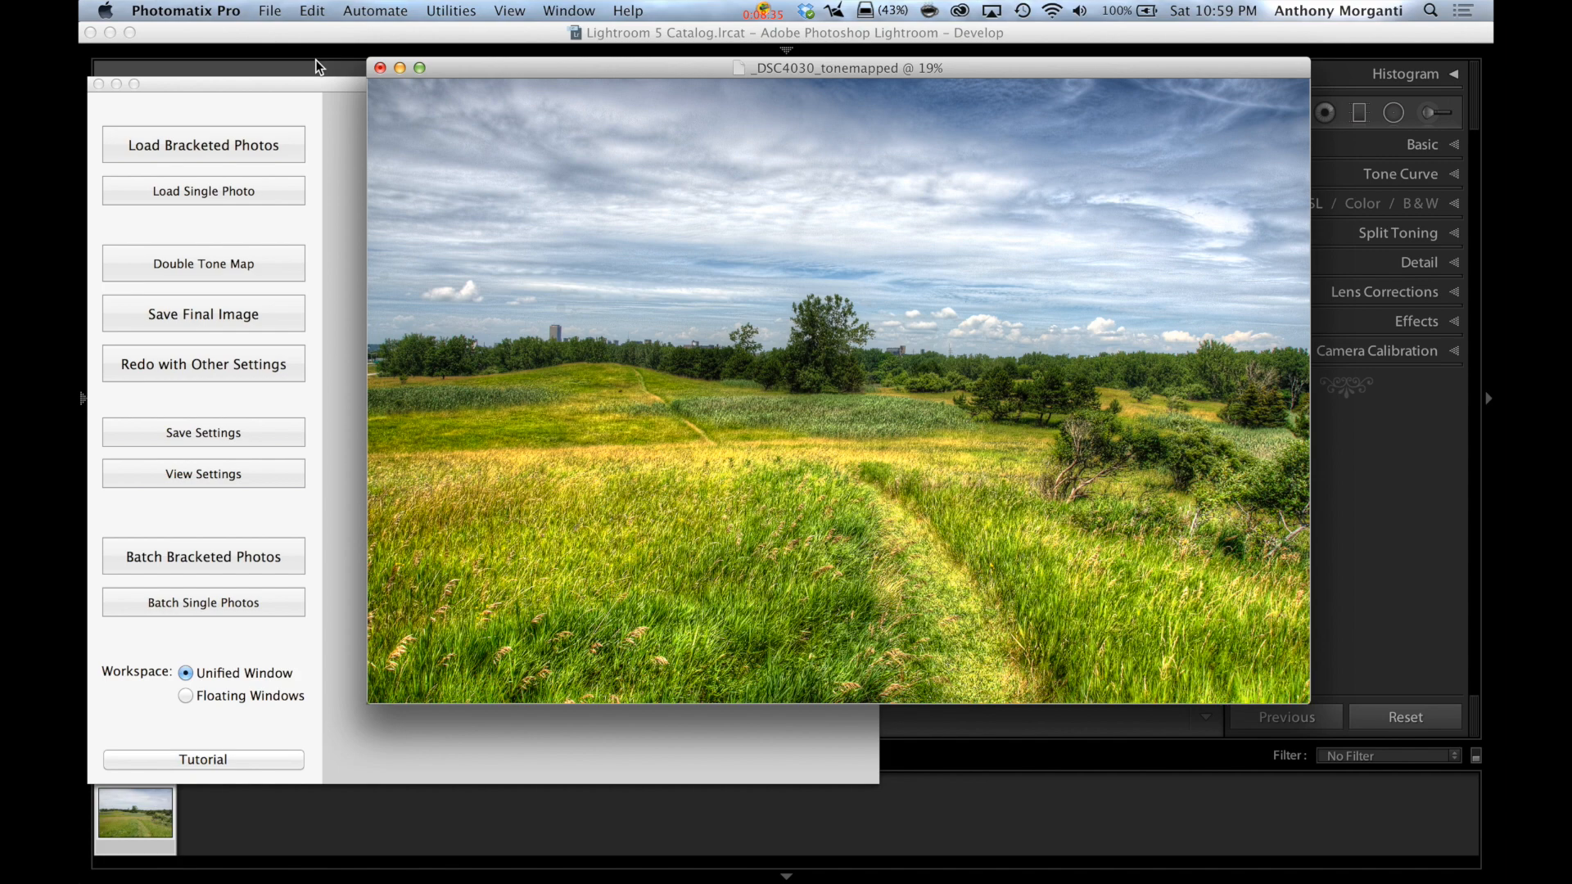
click(270, 11)
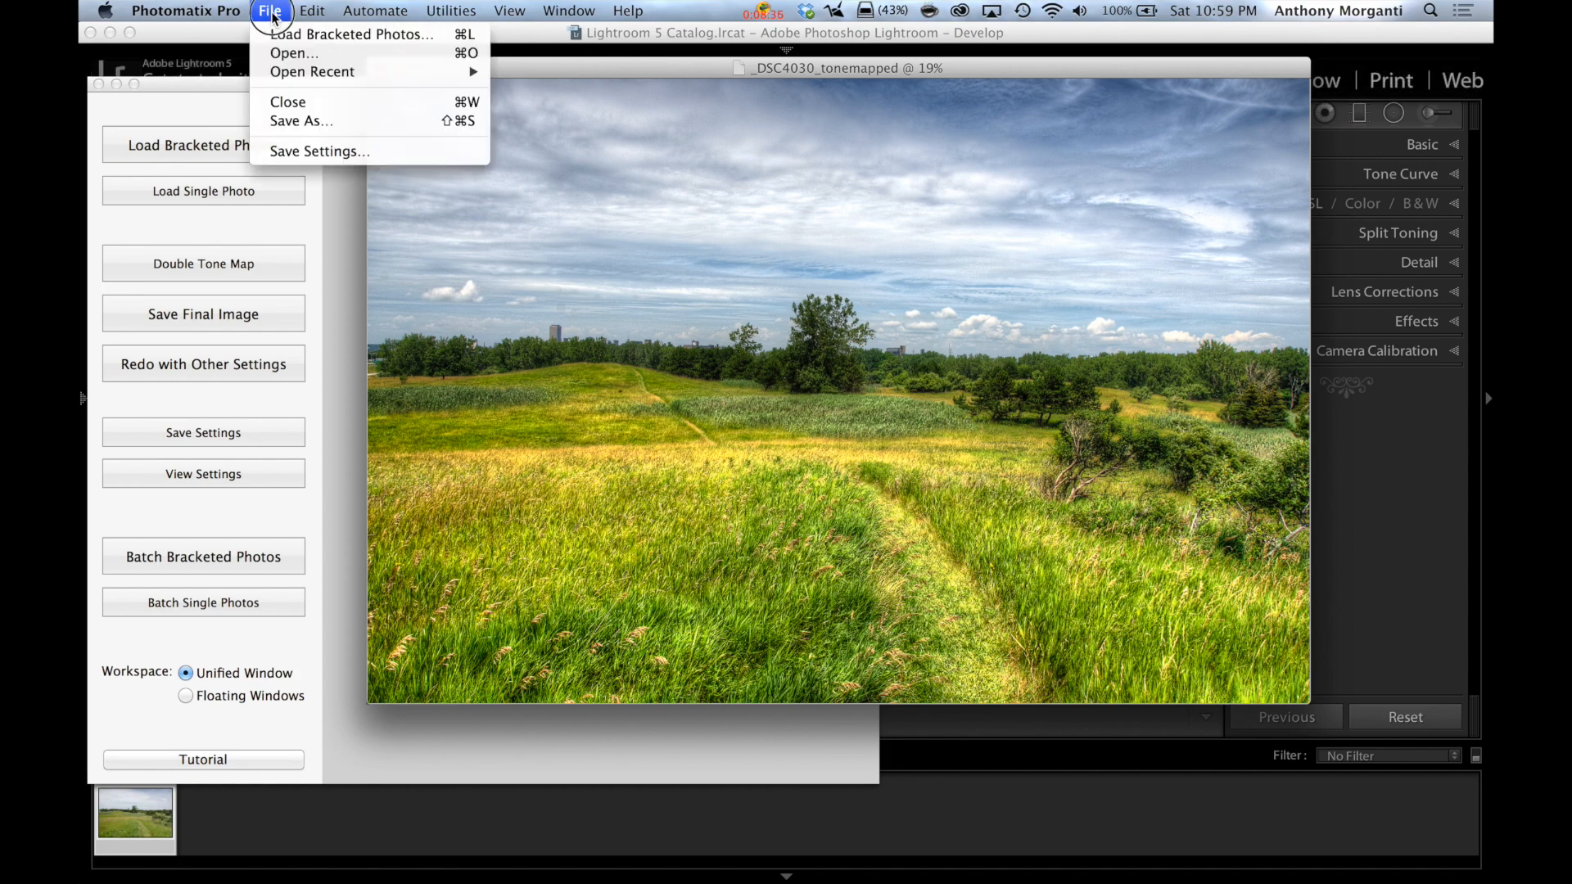
click(292, 123)
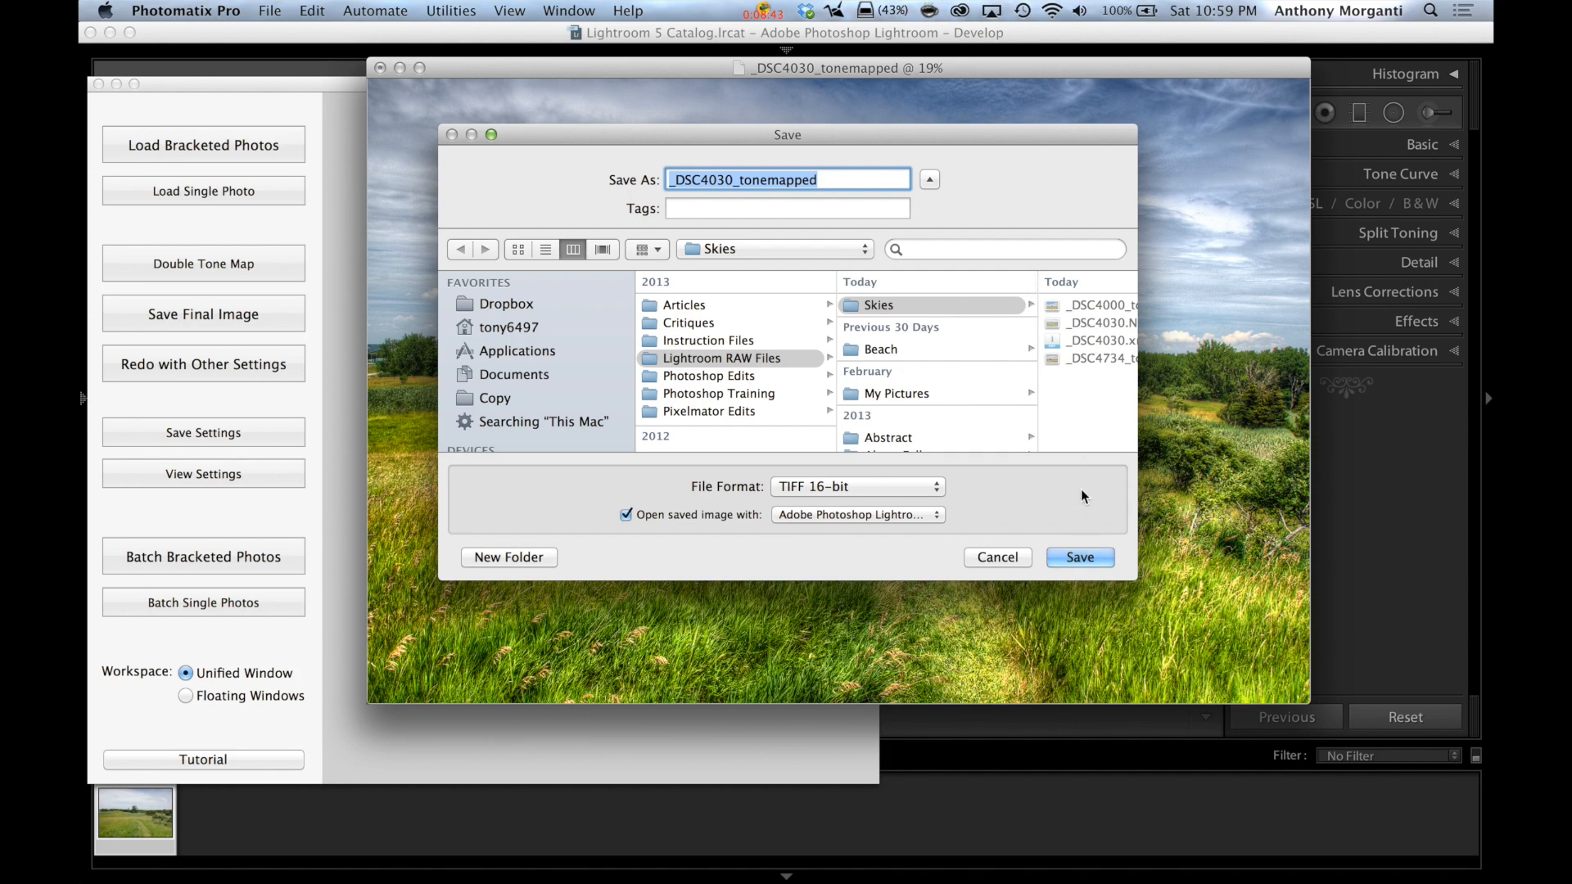
click(1078, 557)
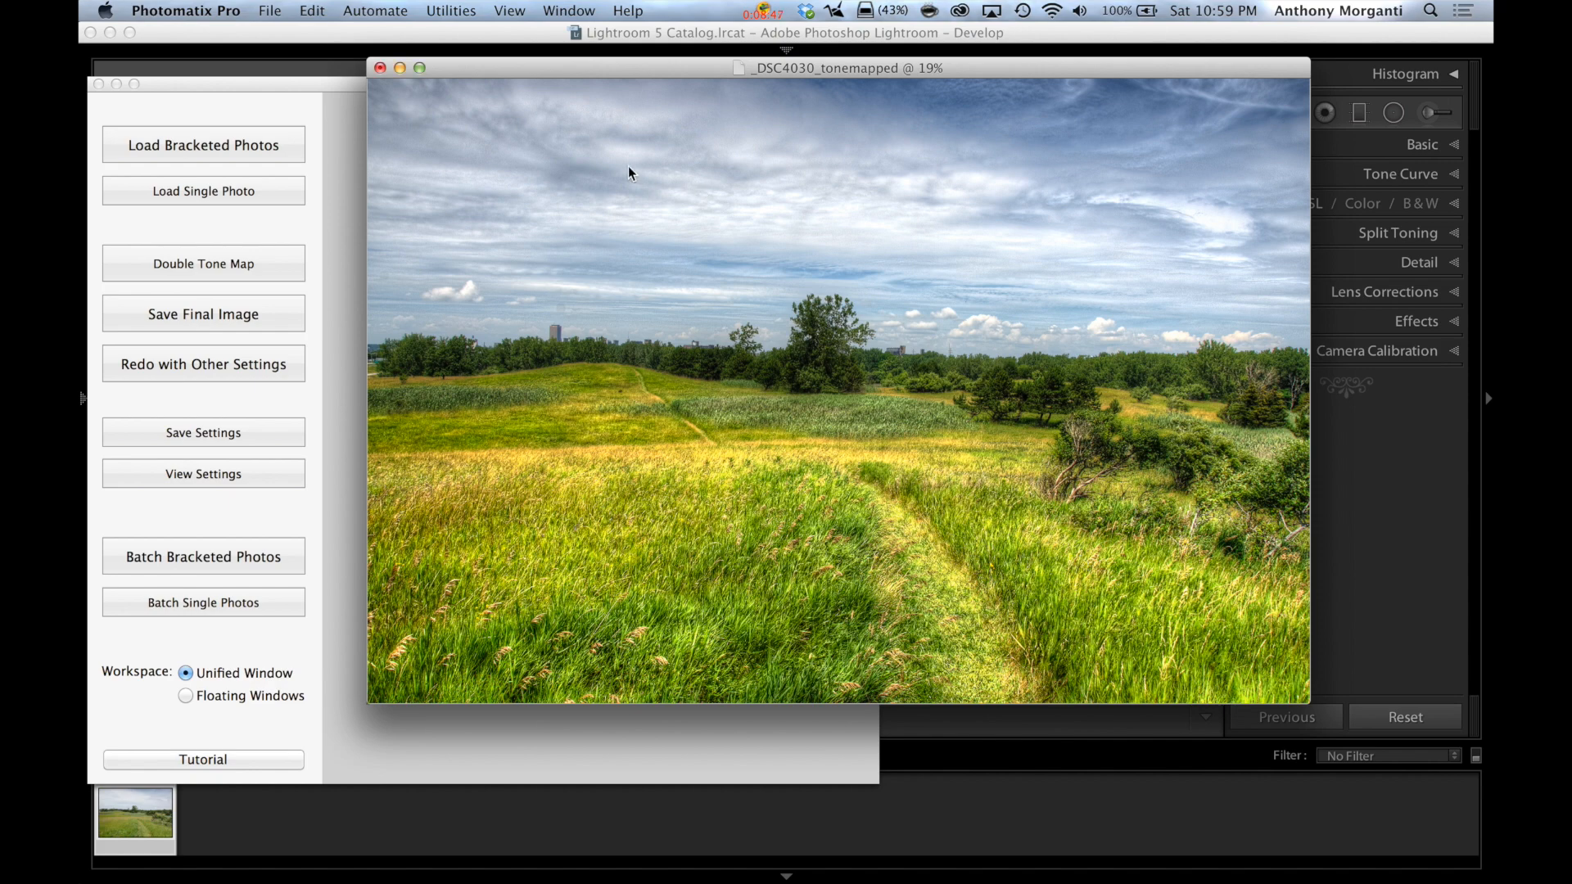
- Quit Photomatix Pro and import _DSC4030_tonemapped.tif into the Lightroom catalog with the Add option
key(super+q)
key(super+shift+i)
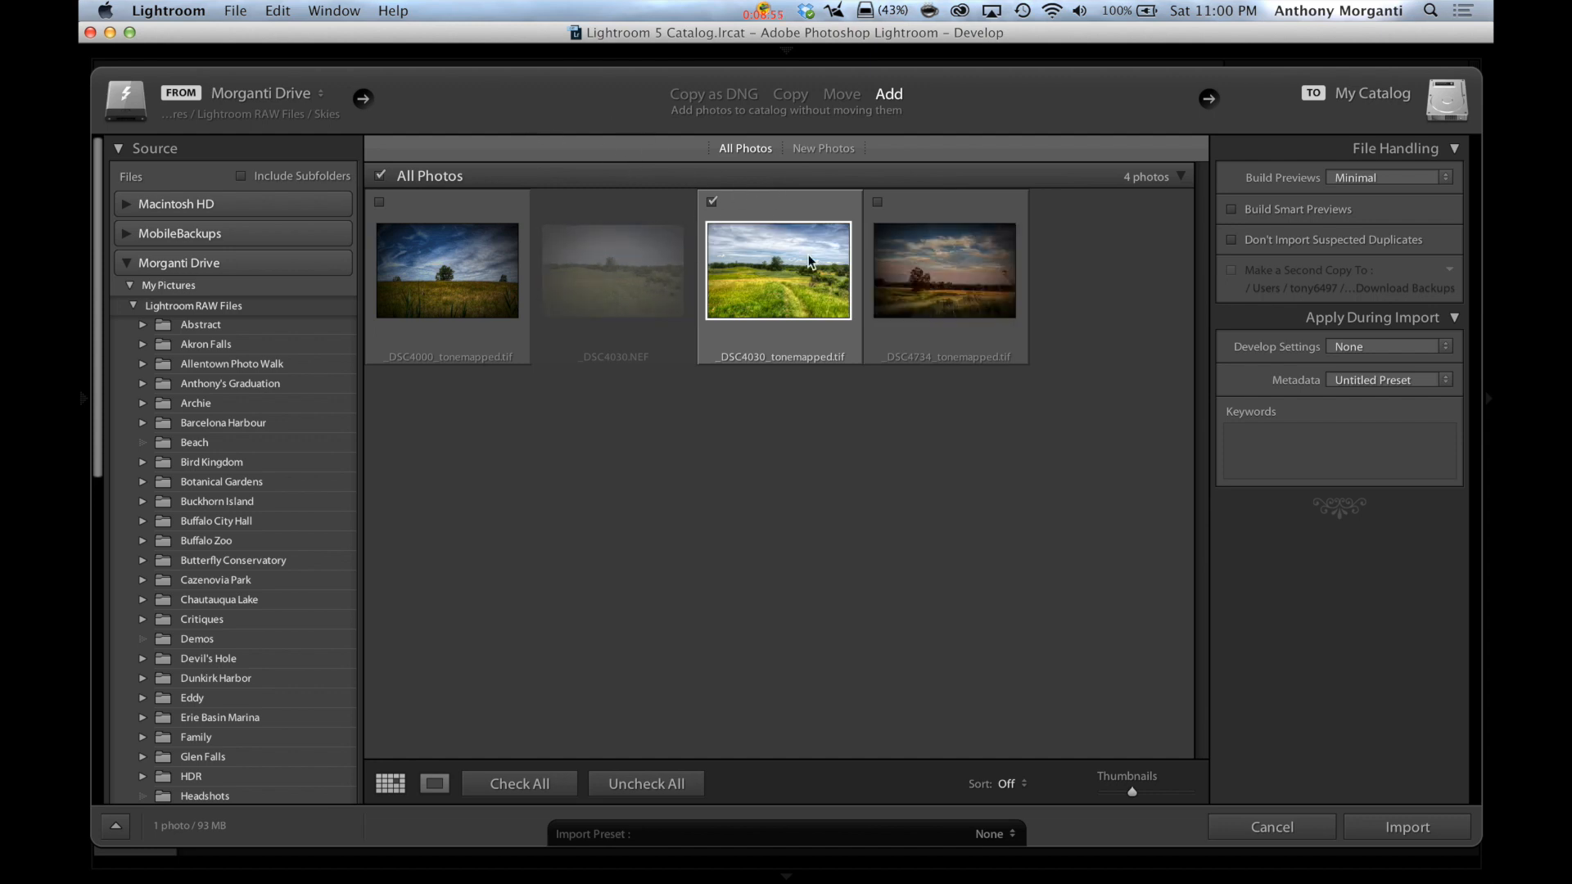
click(1399, 828)
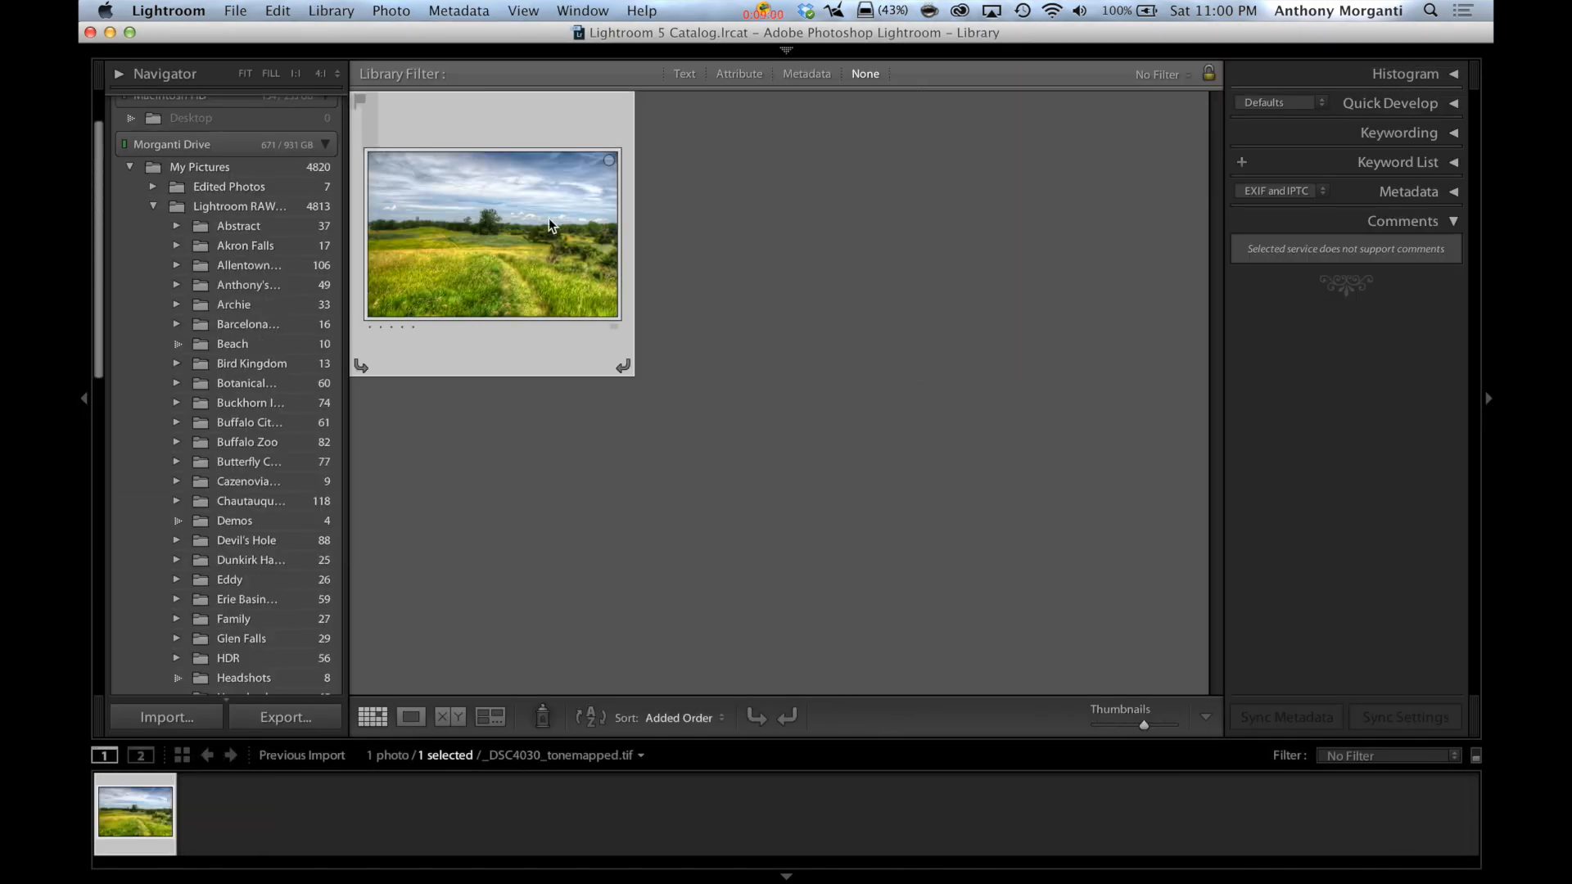
- Open the Skies folder under Lightroom RAW Files in the Library
scroll(228, 447, down, 5)
scroll(229, 444, down, 6)
scroll(229, 444, up, 10)
scroll(229, 444, down, 3)
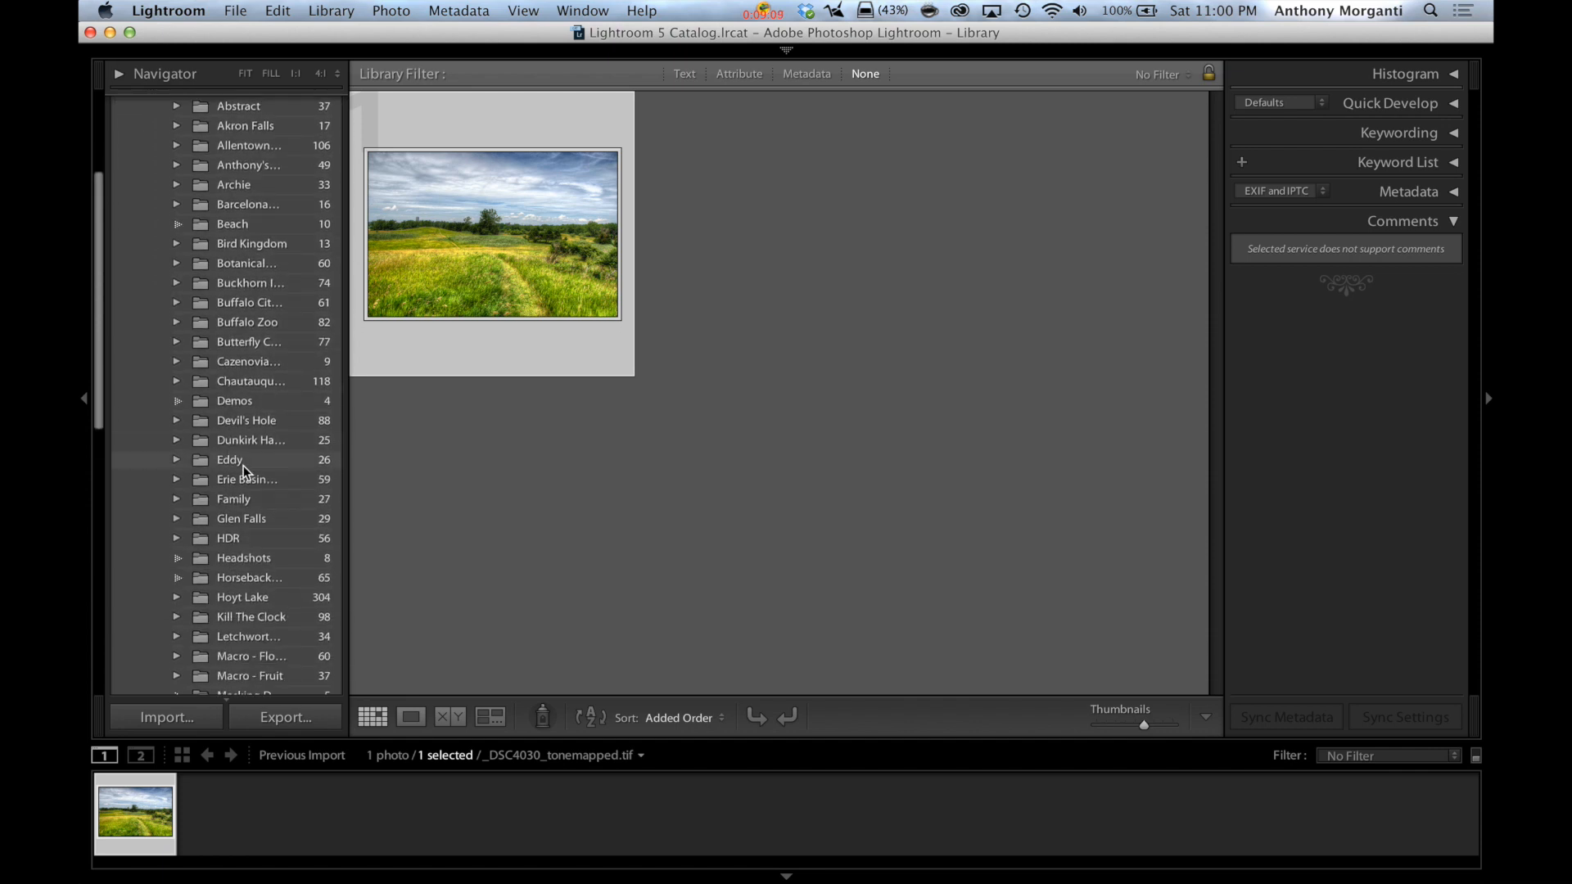
scroll(248, 457, up, 2)
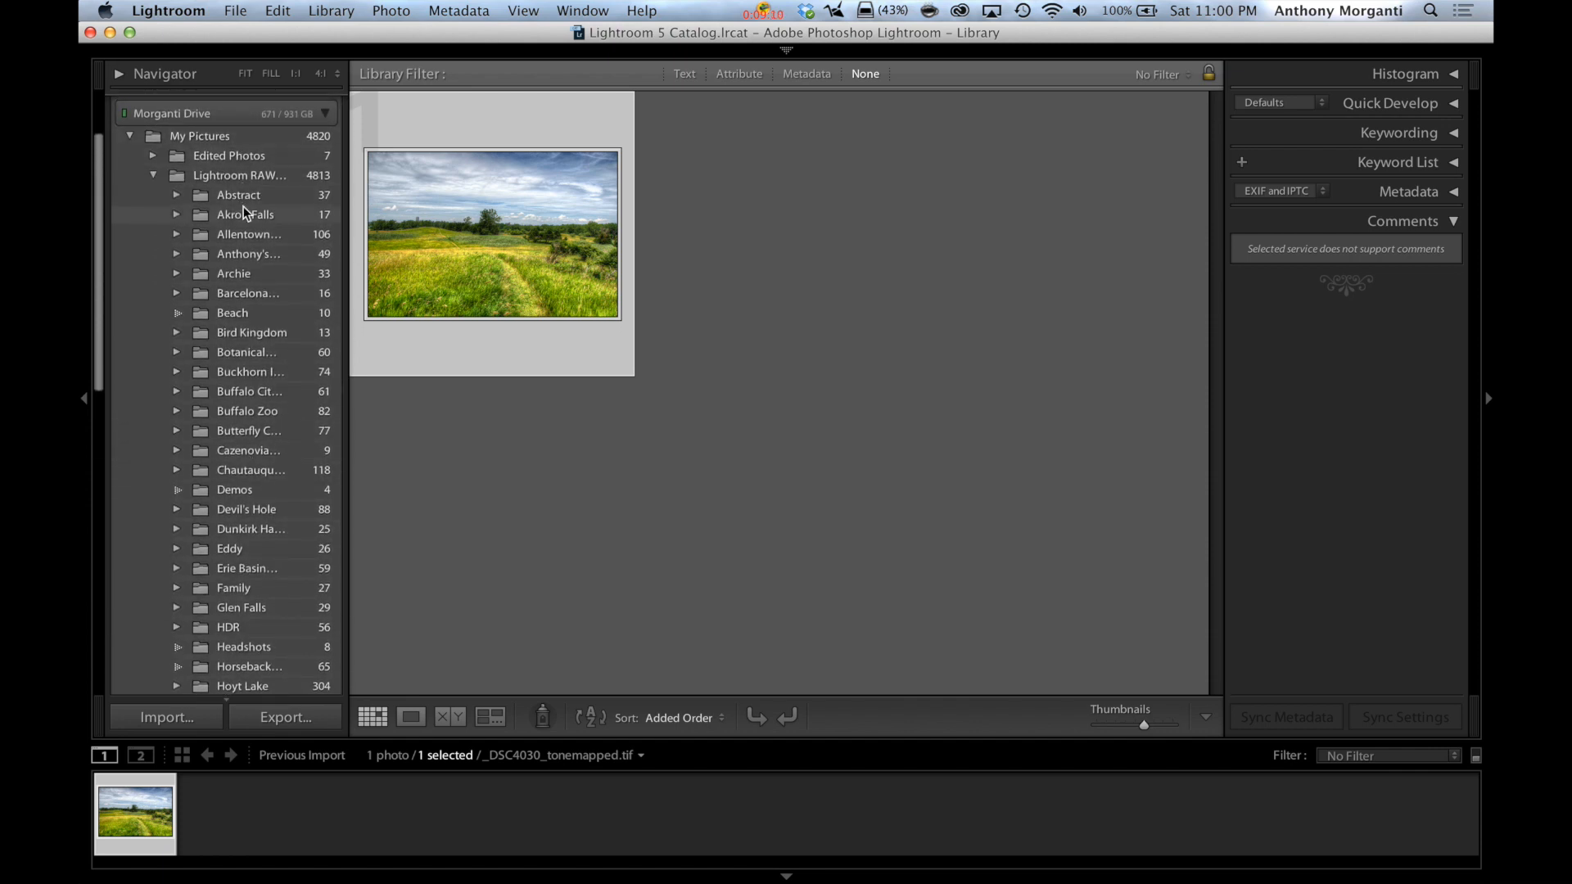
scroll(227, 385, down, 3)
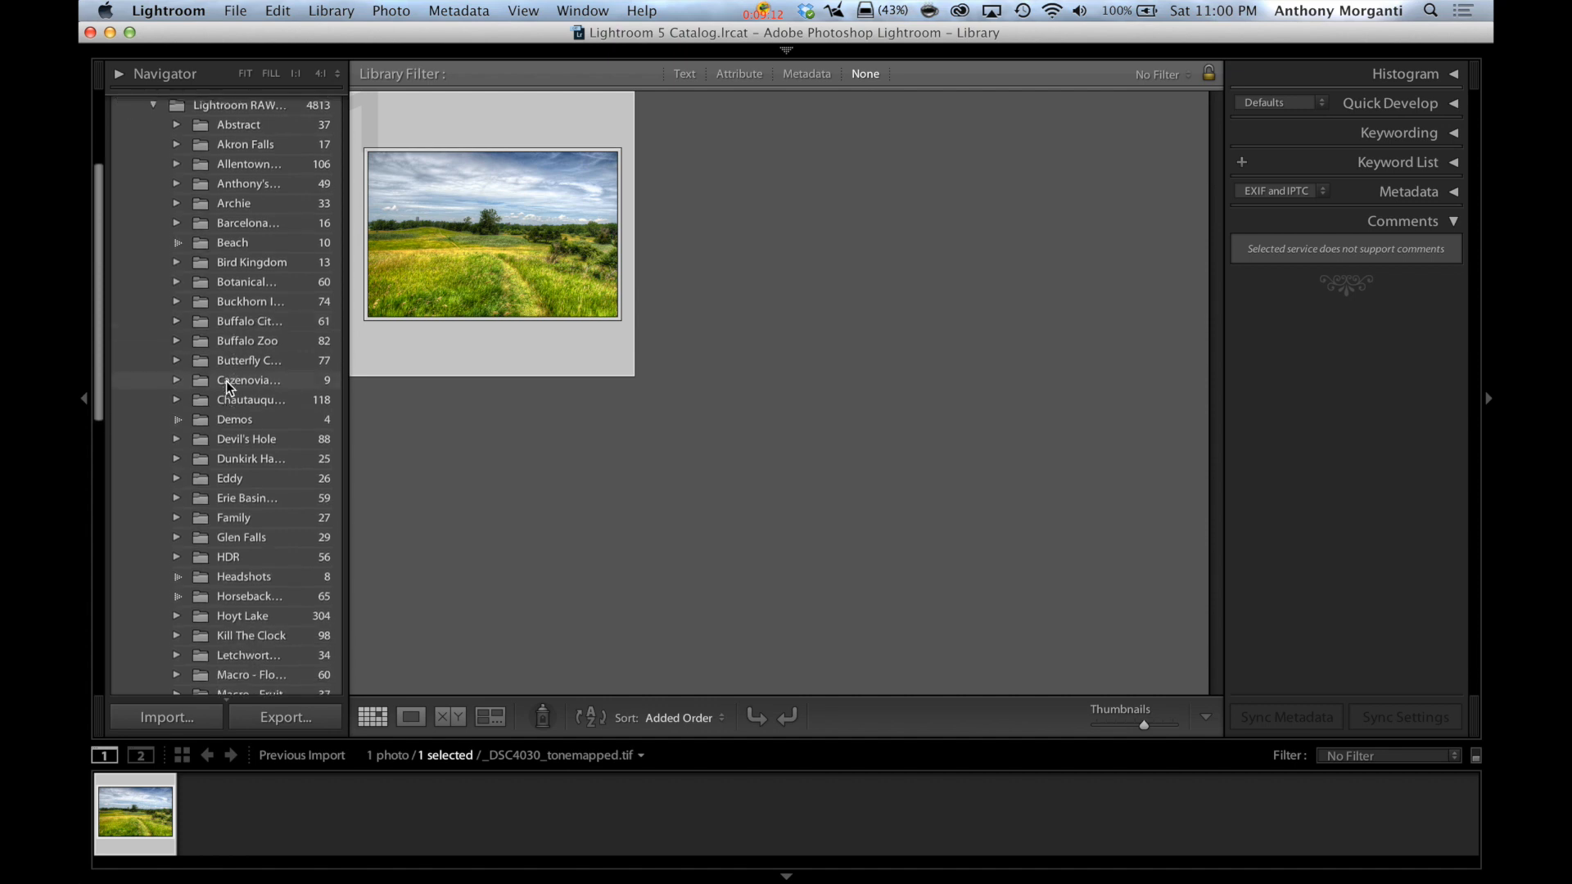
scroll(226, 381, down, 5)
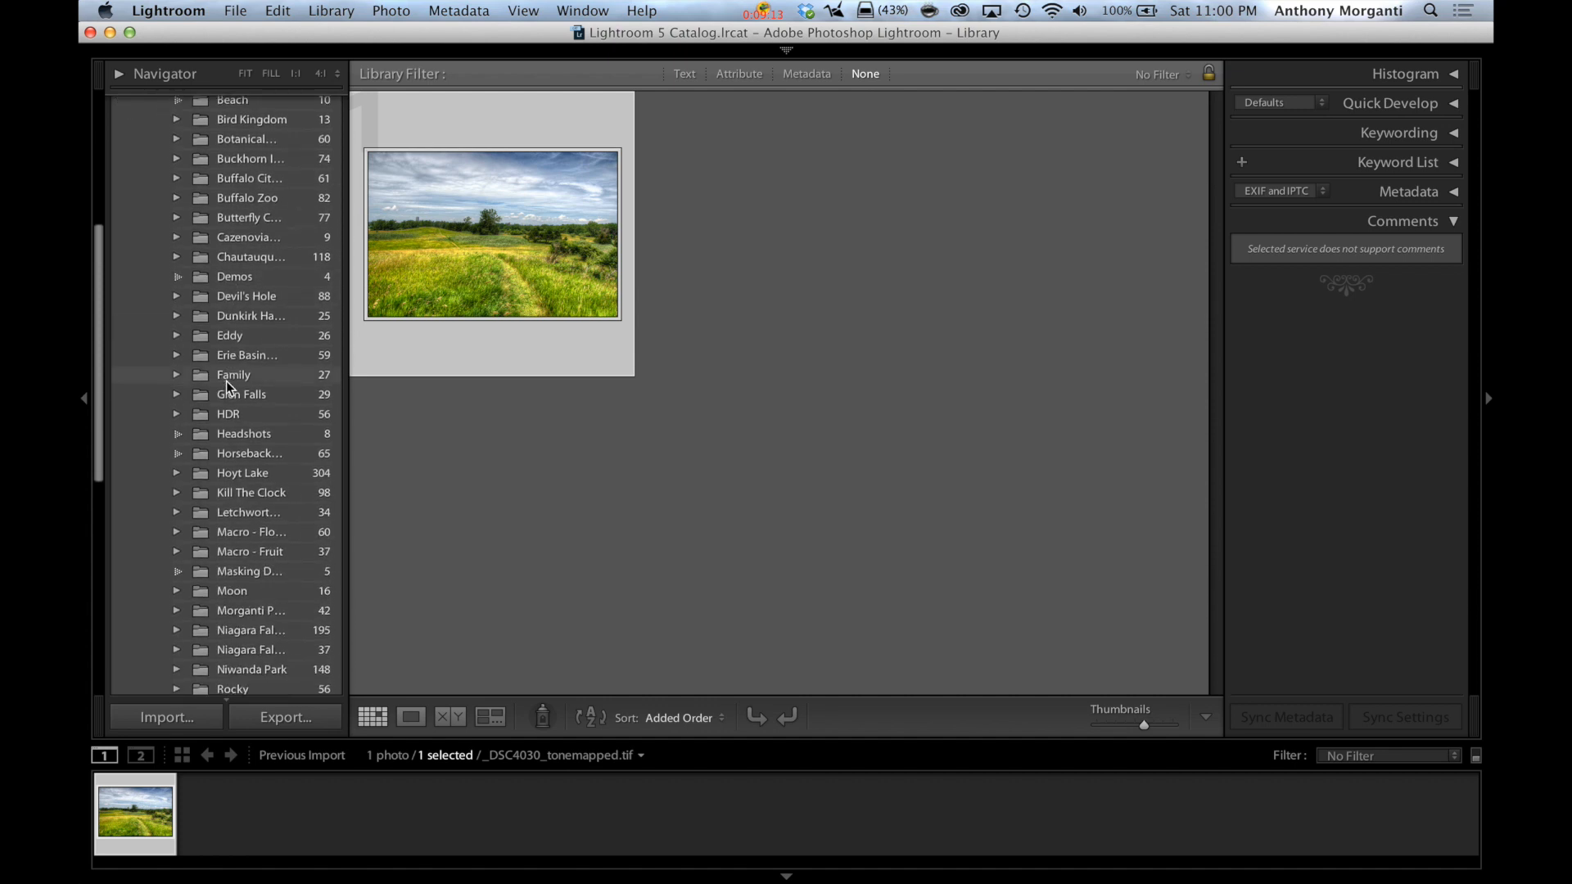
scroll(220, 514, down, 2)
click(224, 538)
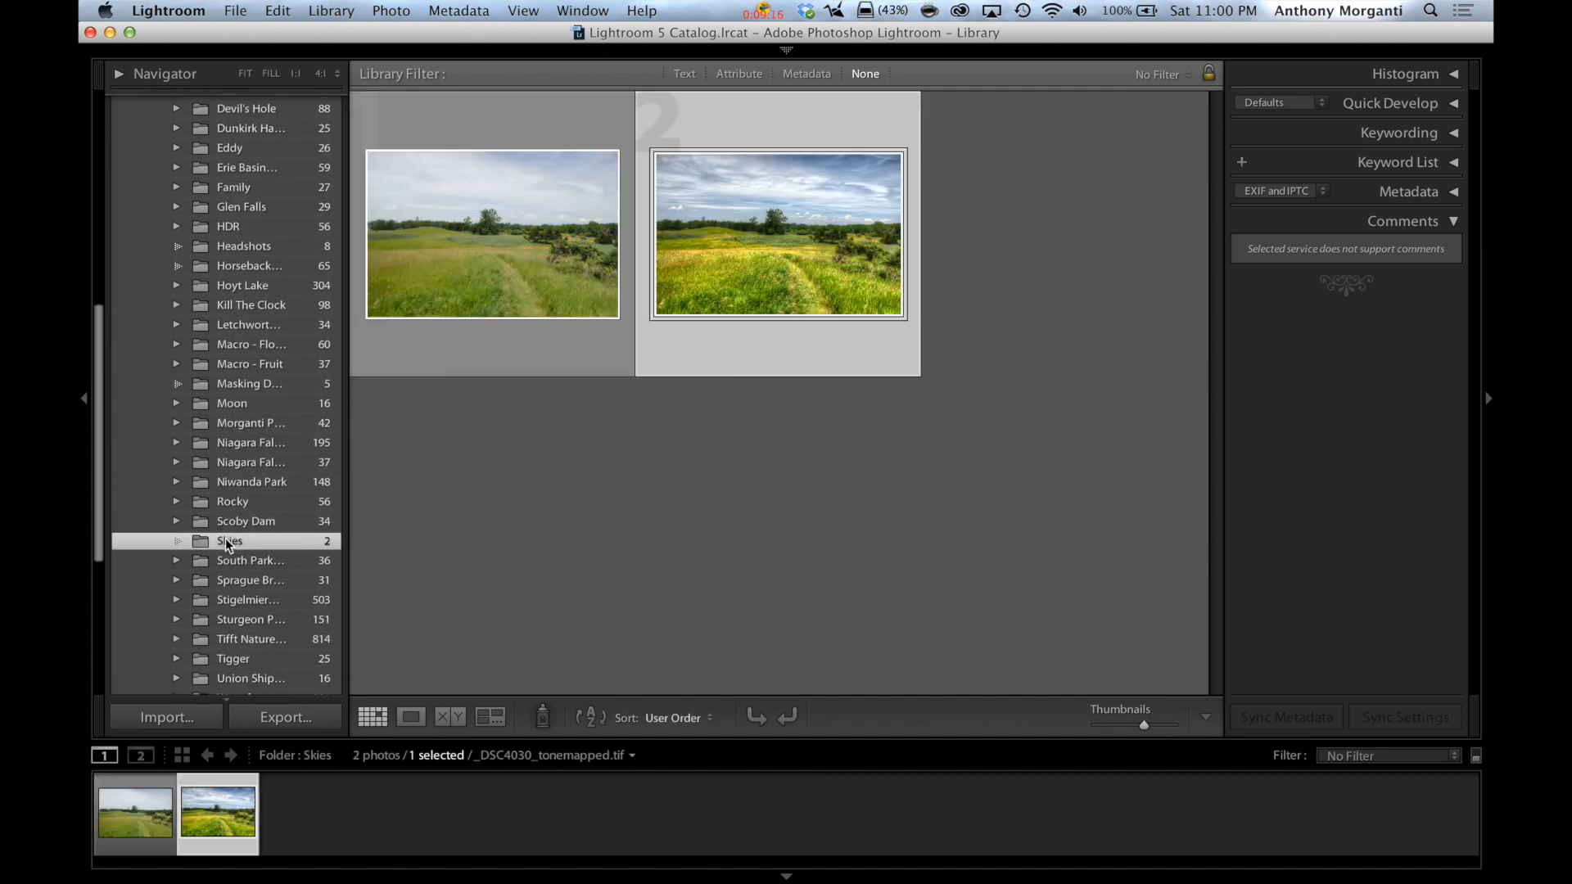
- Compare the original _DSC4030.NEF with _DSC4030_tonemapped.tif in the Develop module, ending on the tone-mapped version
click(125, 824)
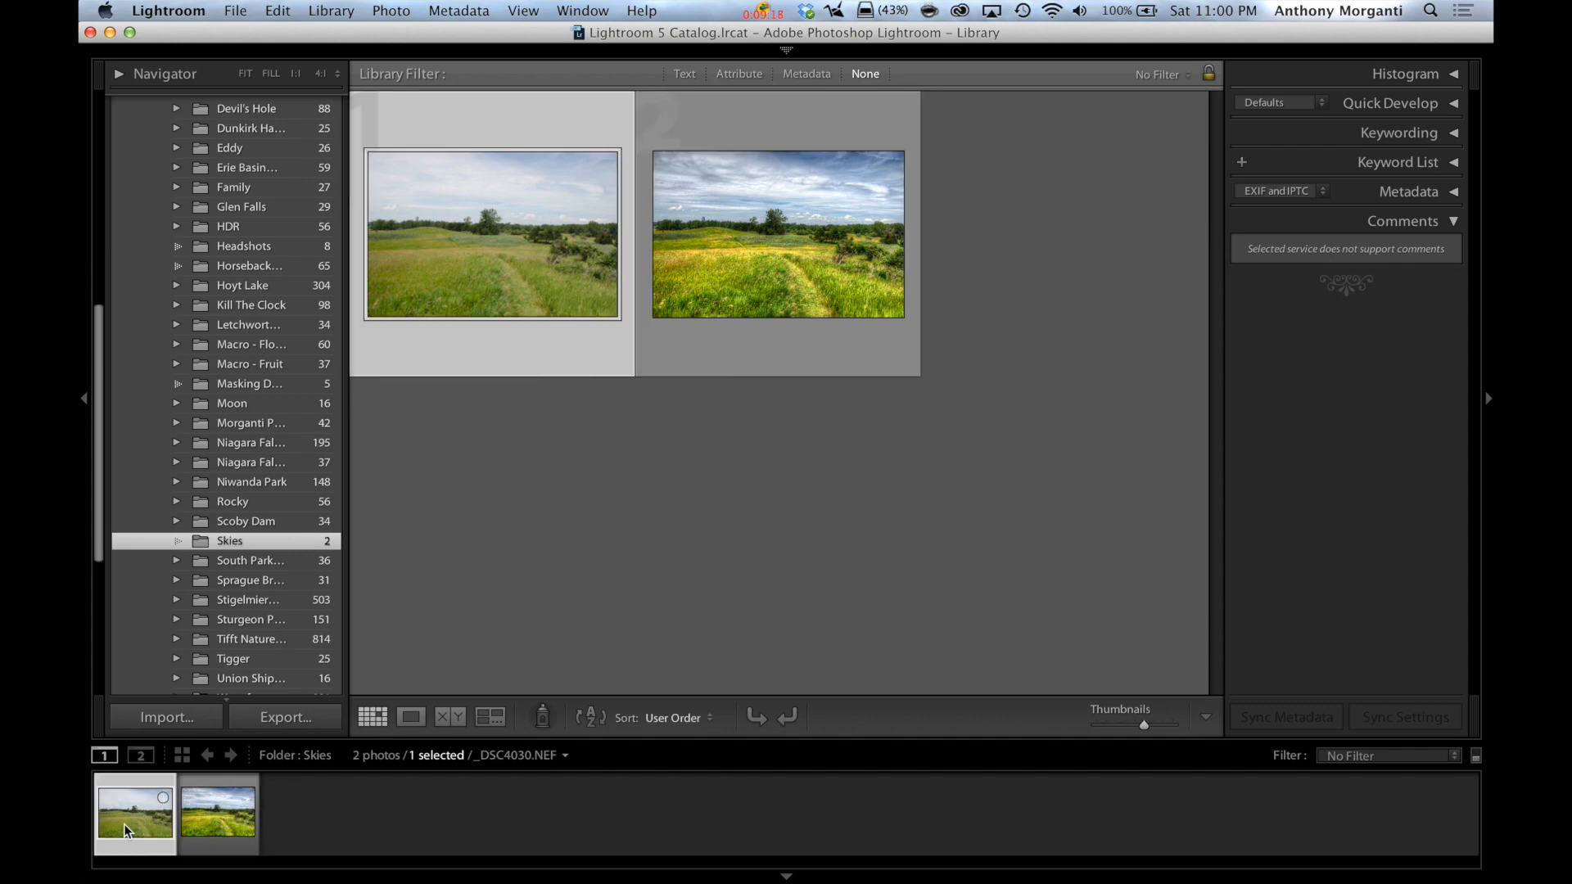
click(203, 822)
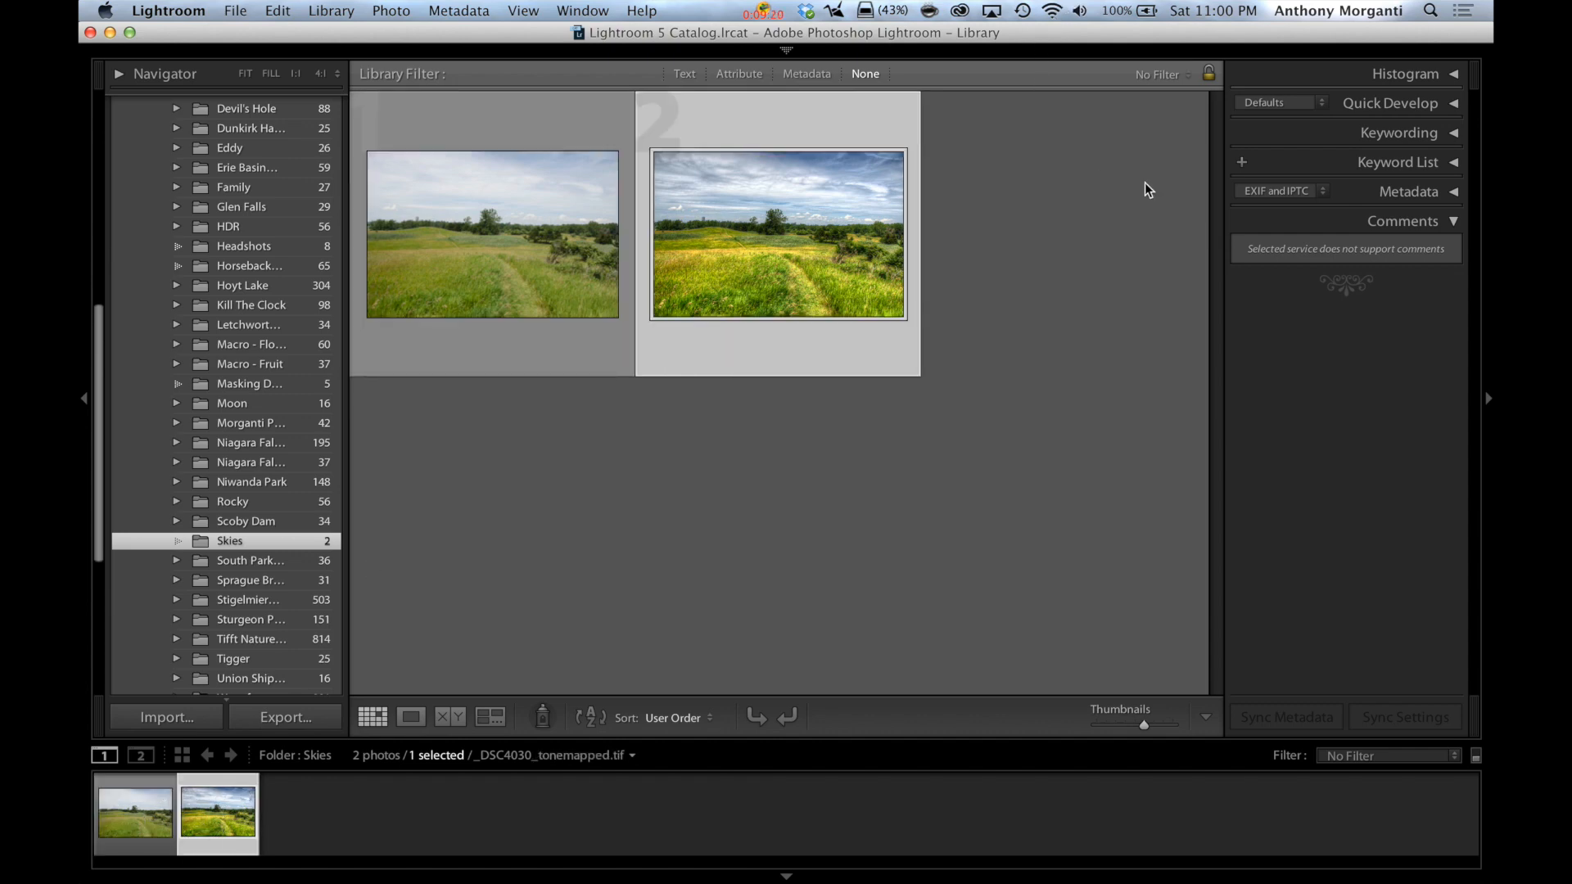
key(d)
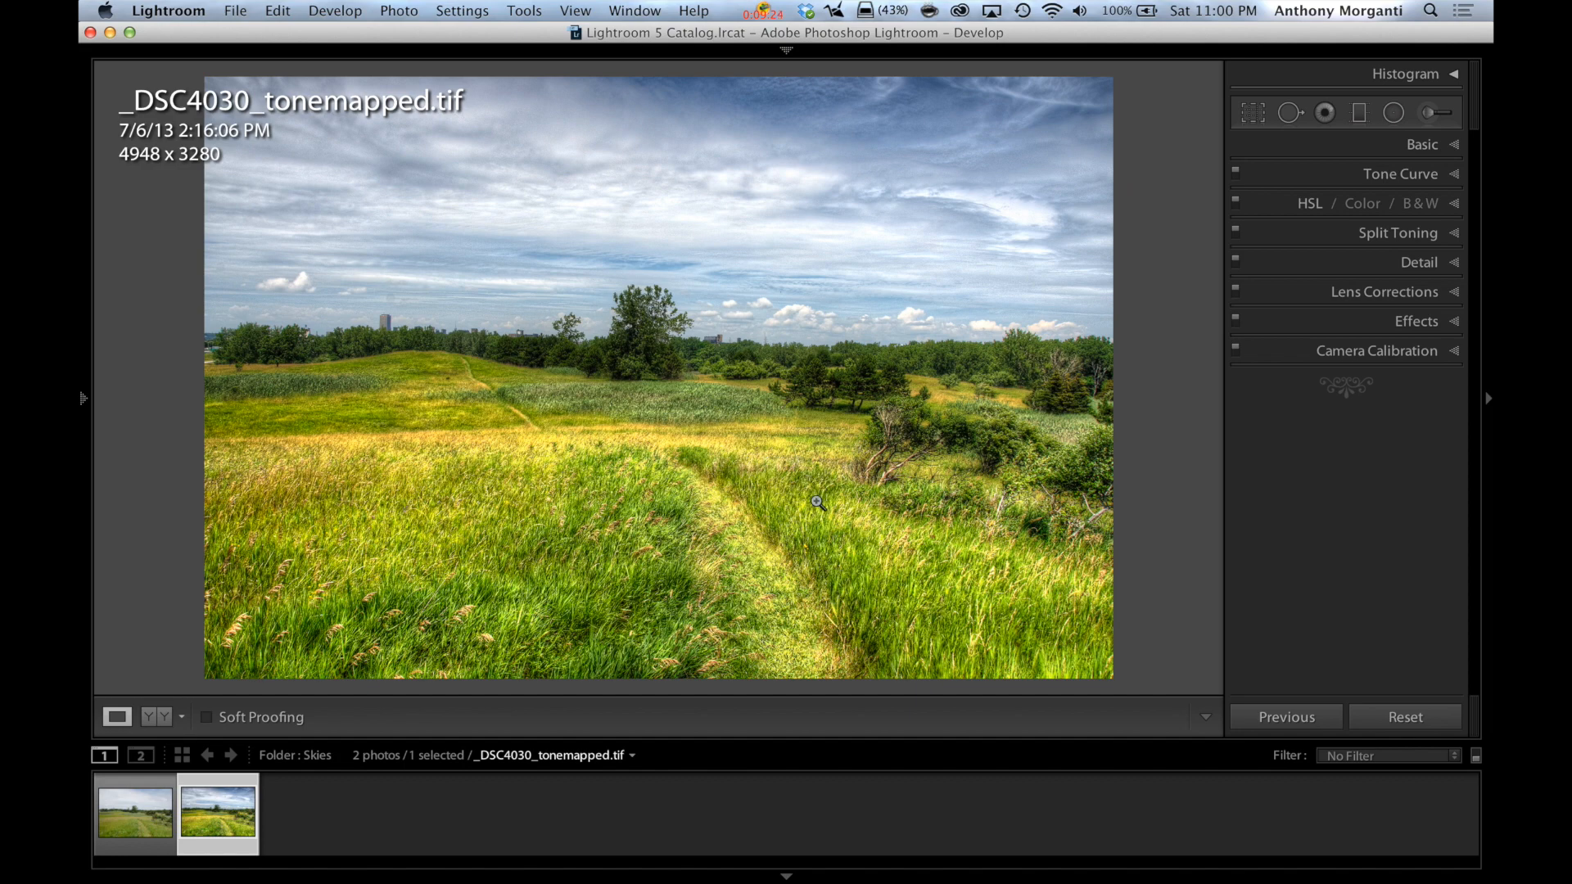
click(145, 816)
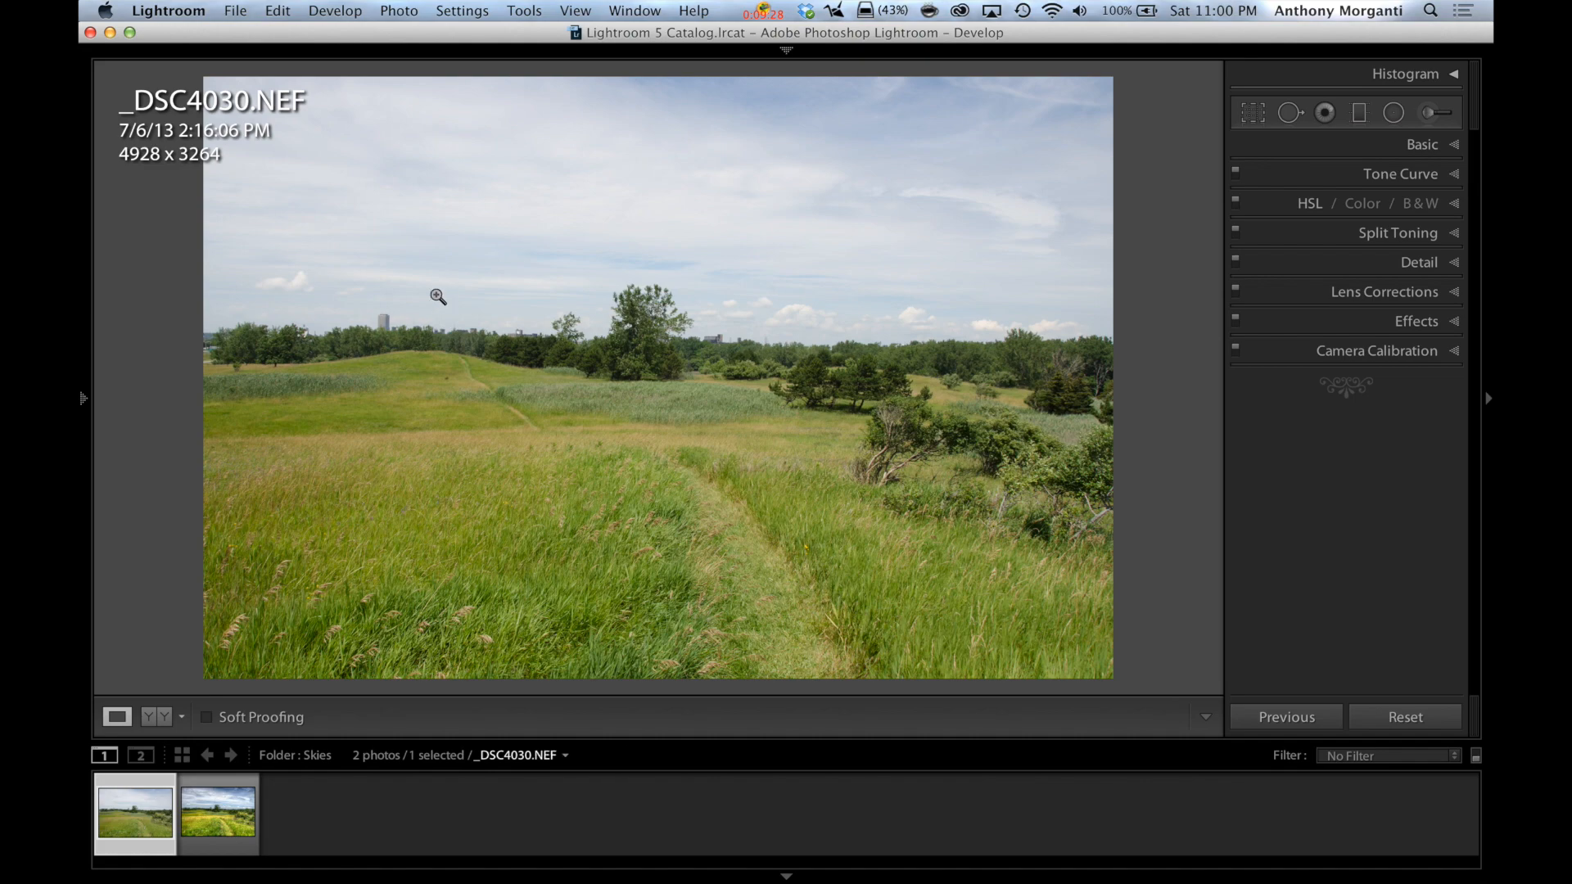
click(219, 812)
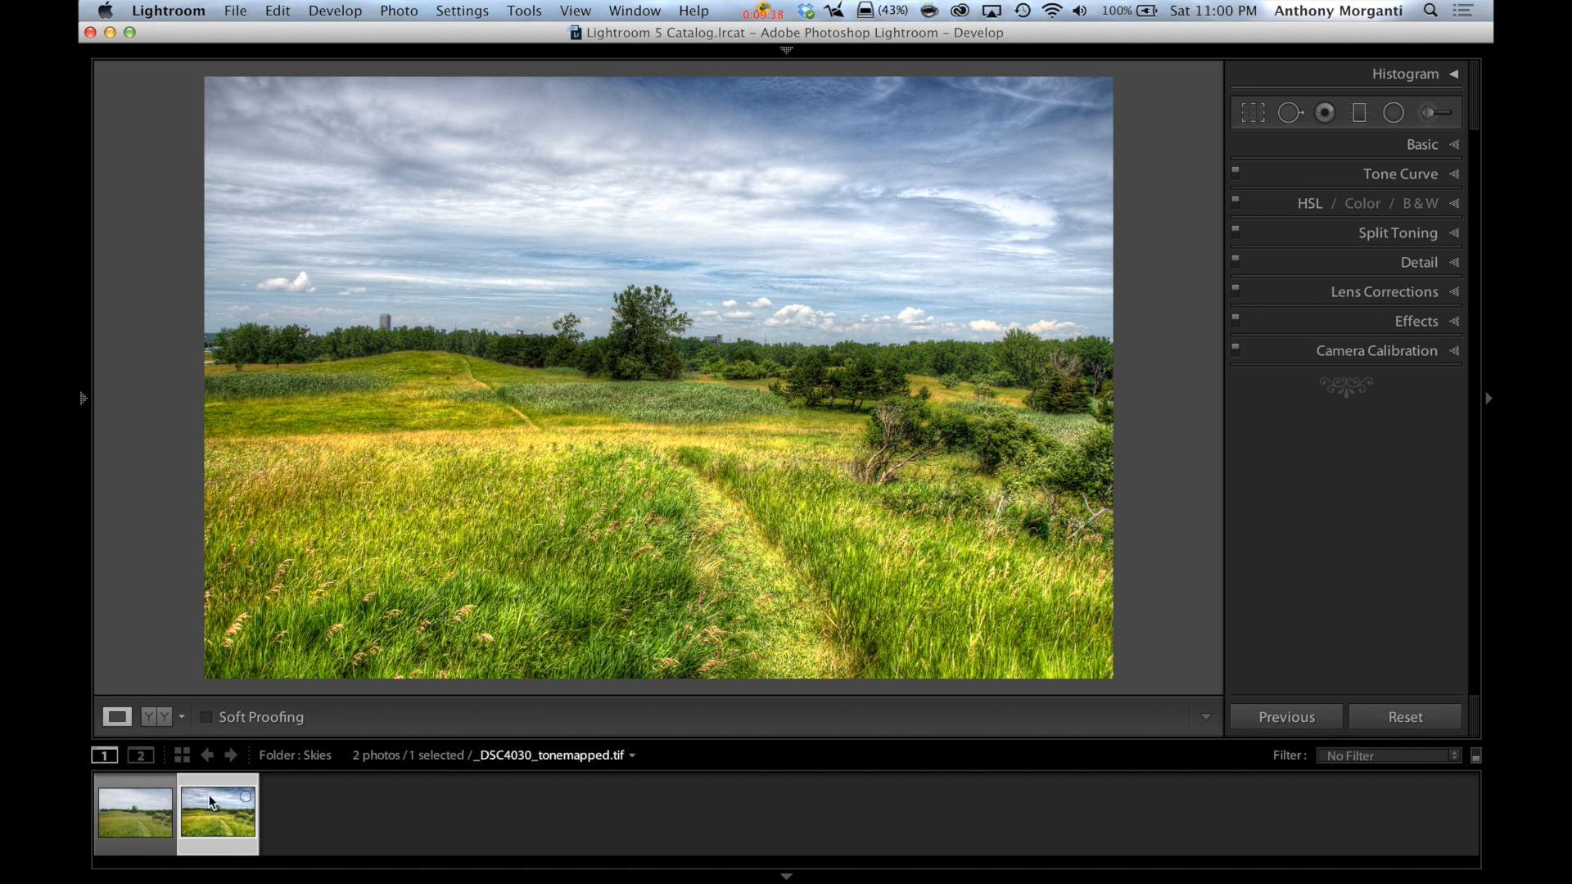
- Send the original _DSC4030_tonemapped.tif to Topaz Fusion Express 2 with Edit Original and run the Adjust 5 plugin
mouse_move(213, 802)
right_click(203, 794)
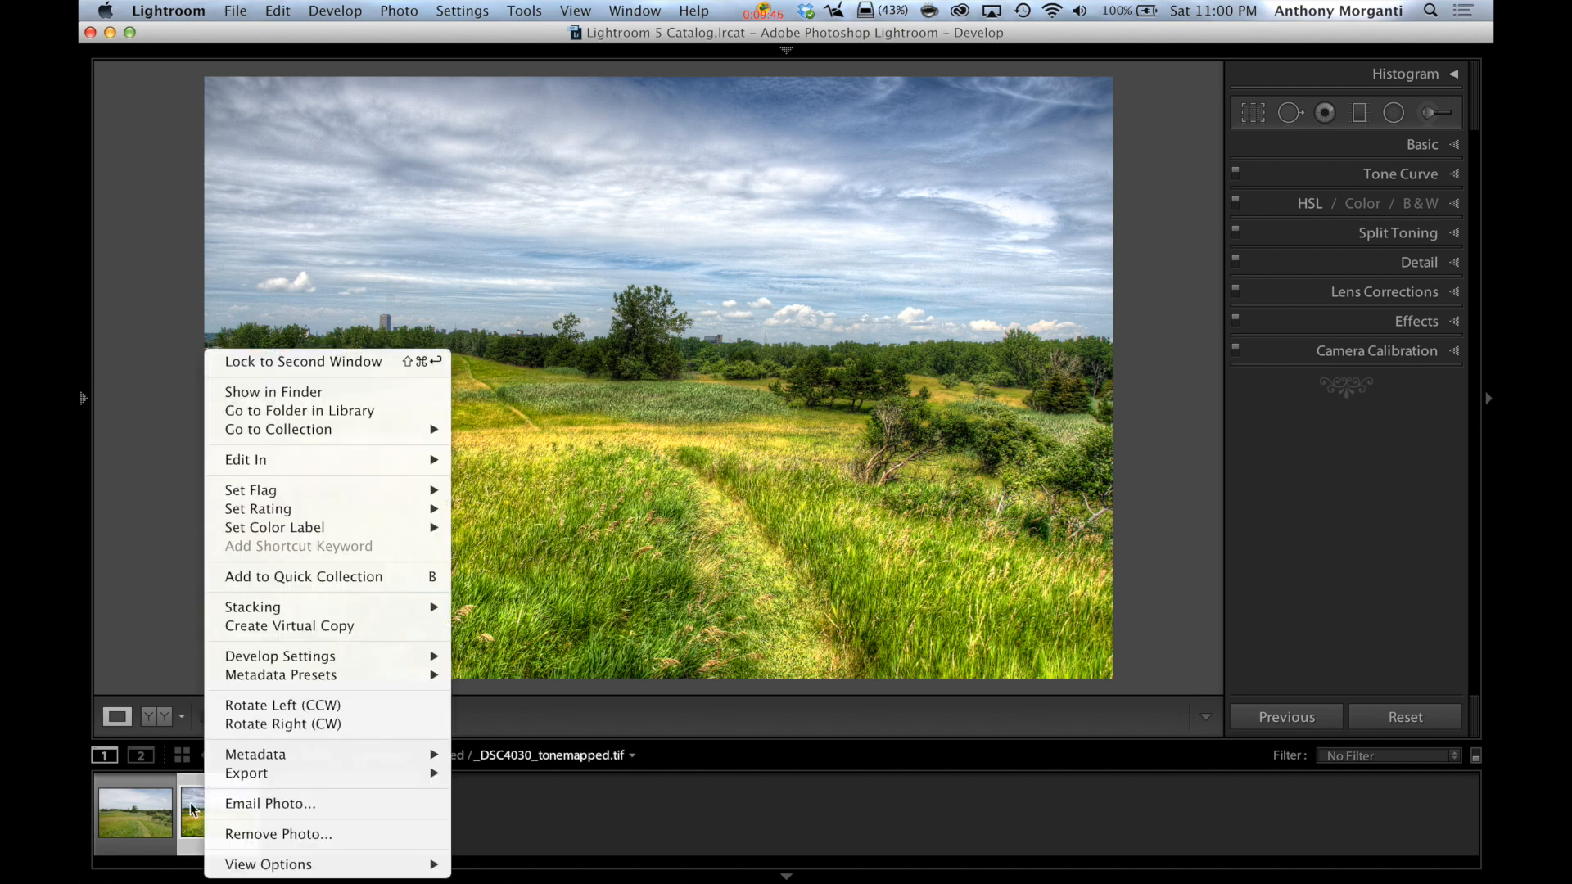
mouse_move(400, 460)
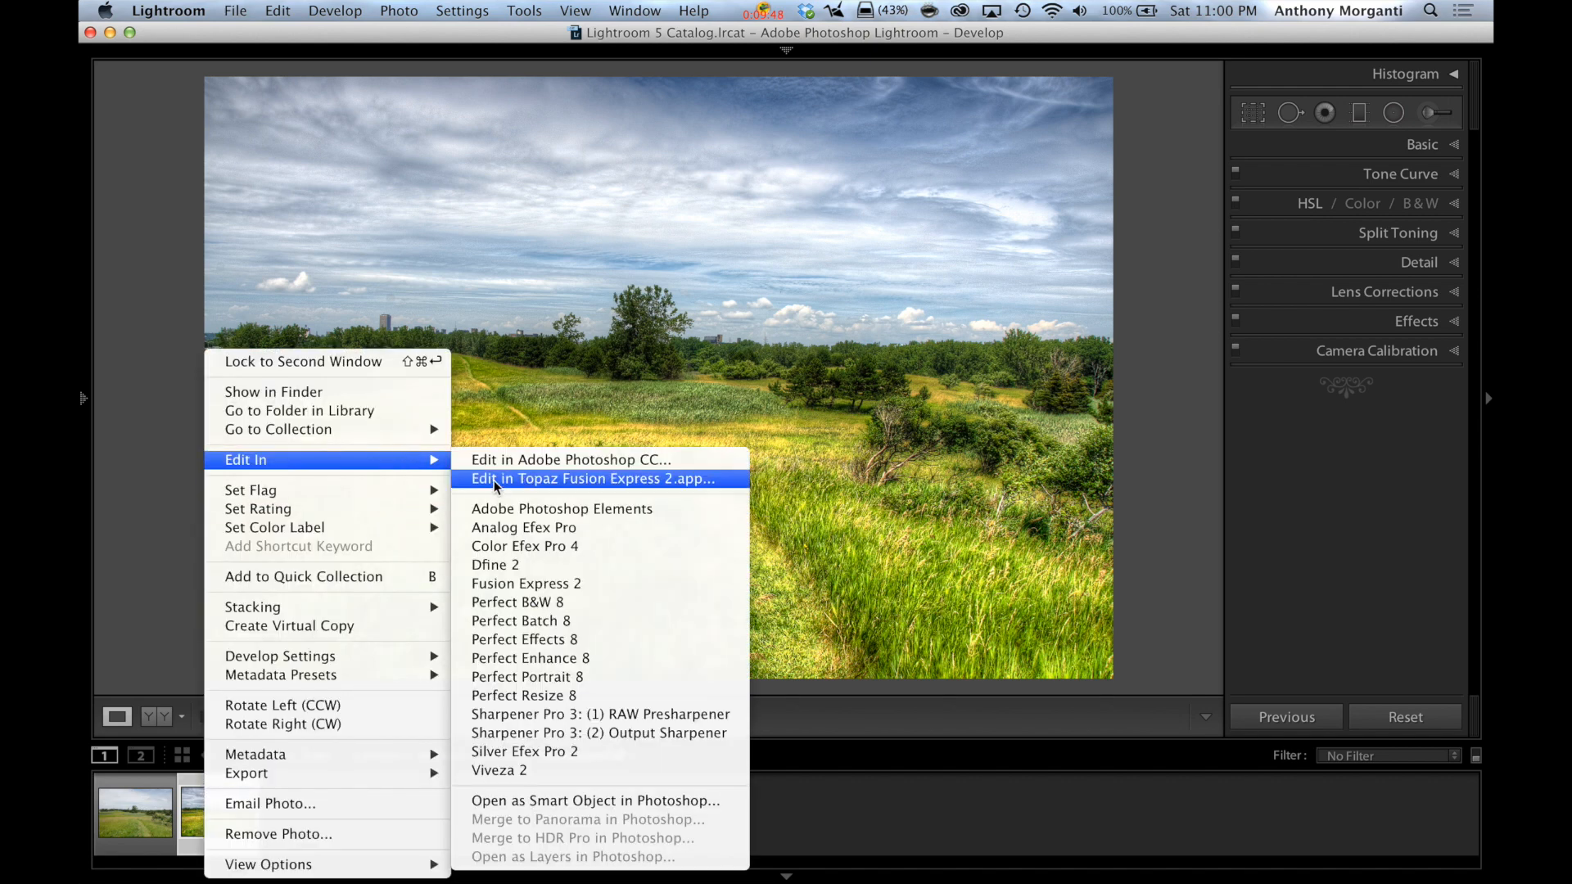
click(641, 479)
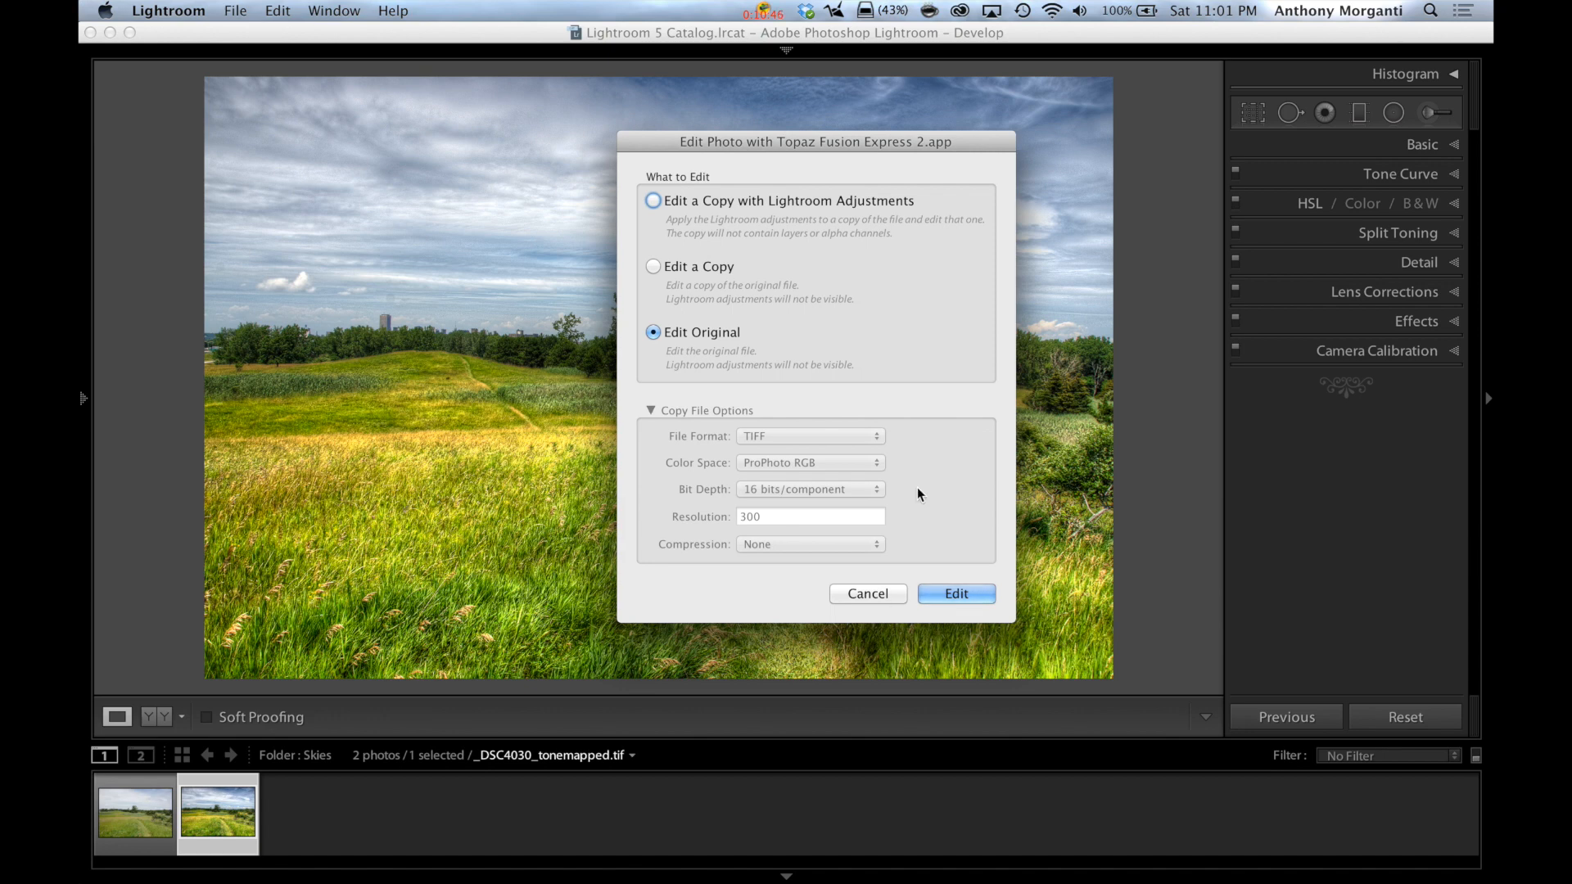
click(944, 587)
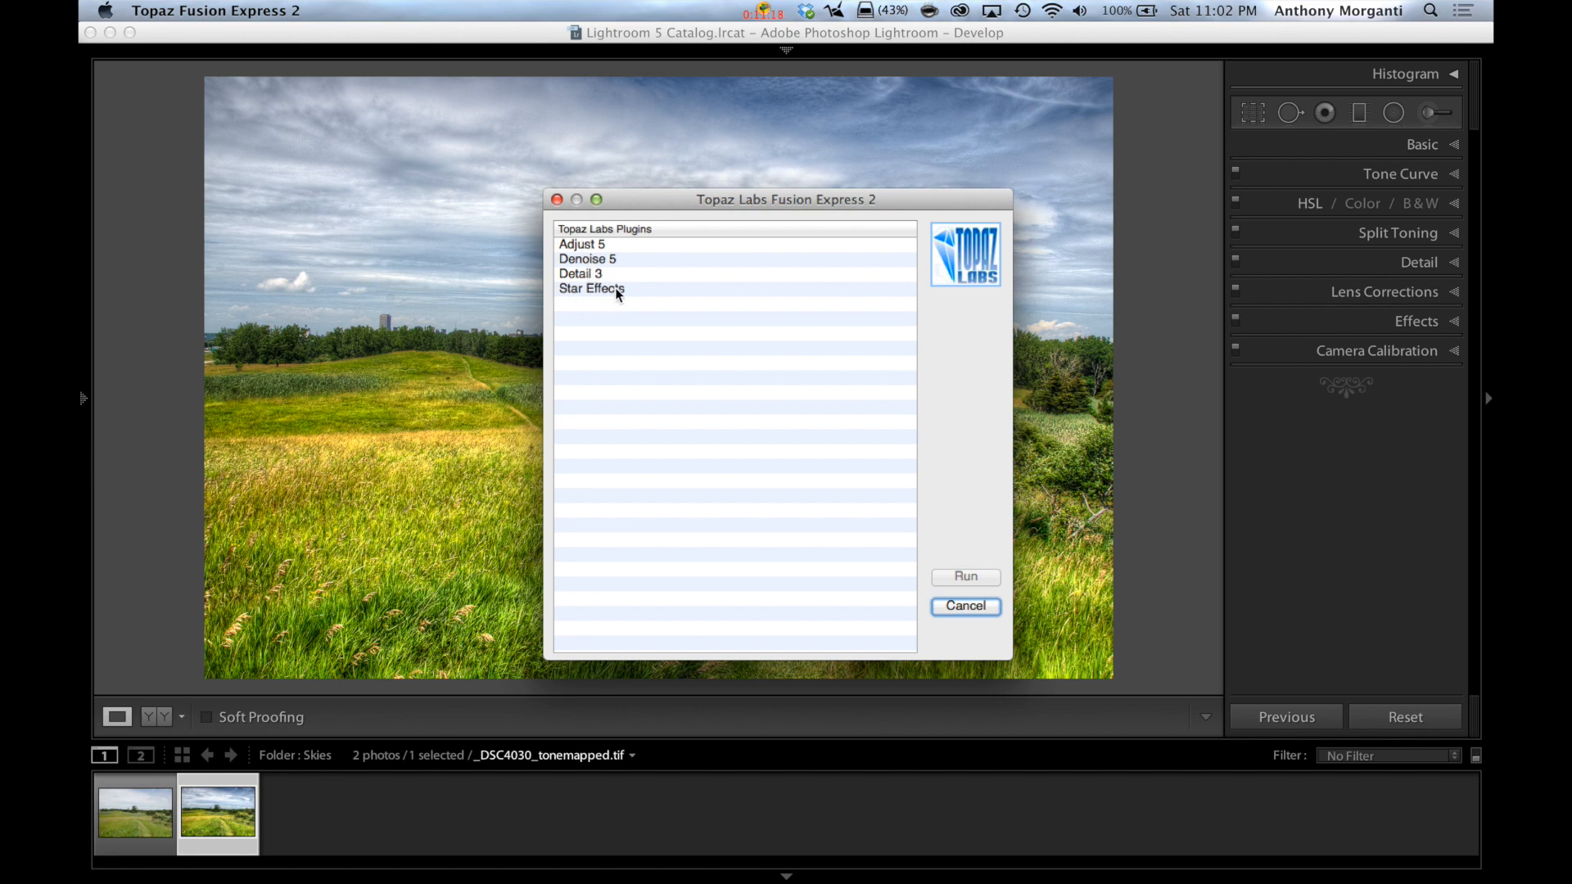
click(577, 246)
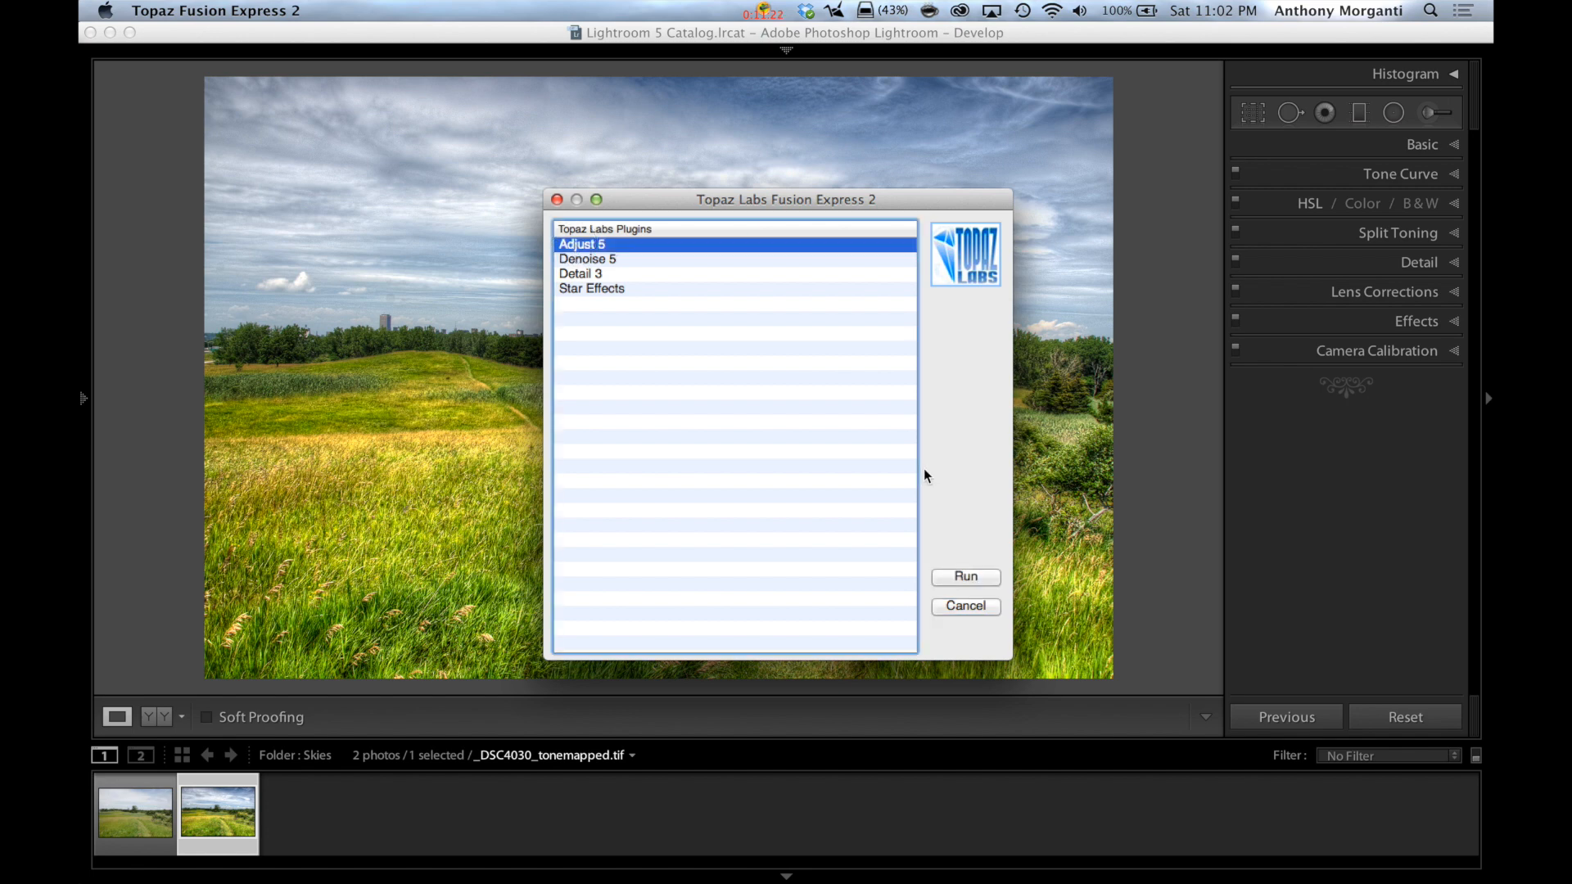
click(956, 577)
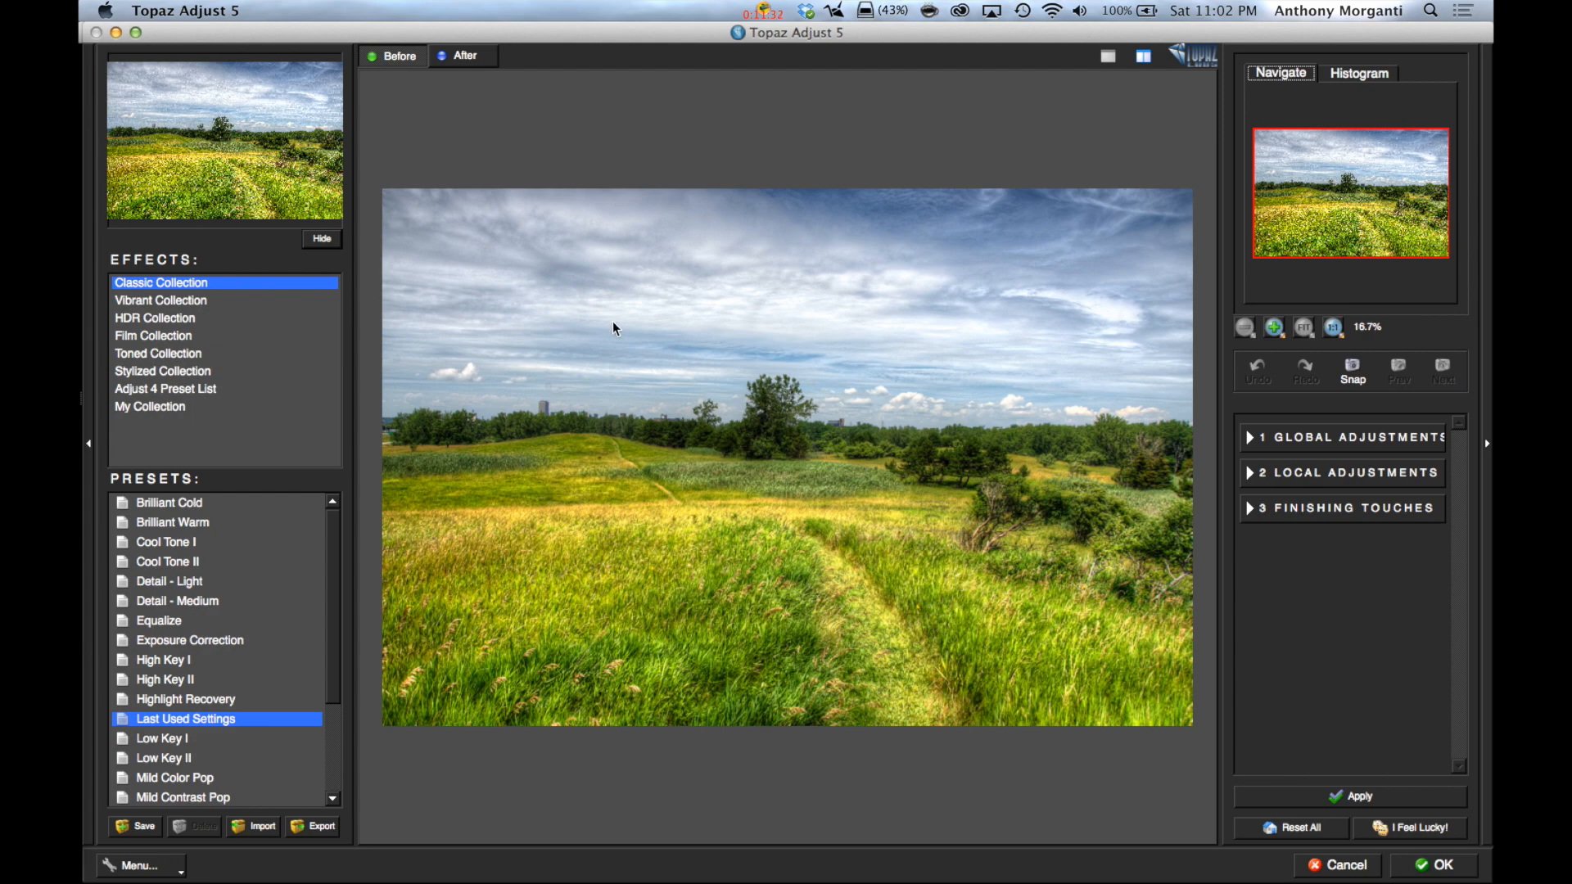
- Browse the Vibrant, HDR, Film and Toned preset collections, and try the Colored Sepia preset on the photo
click(169, 300)
click(168, 317)
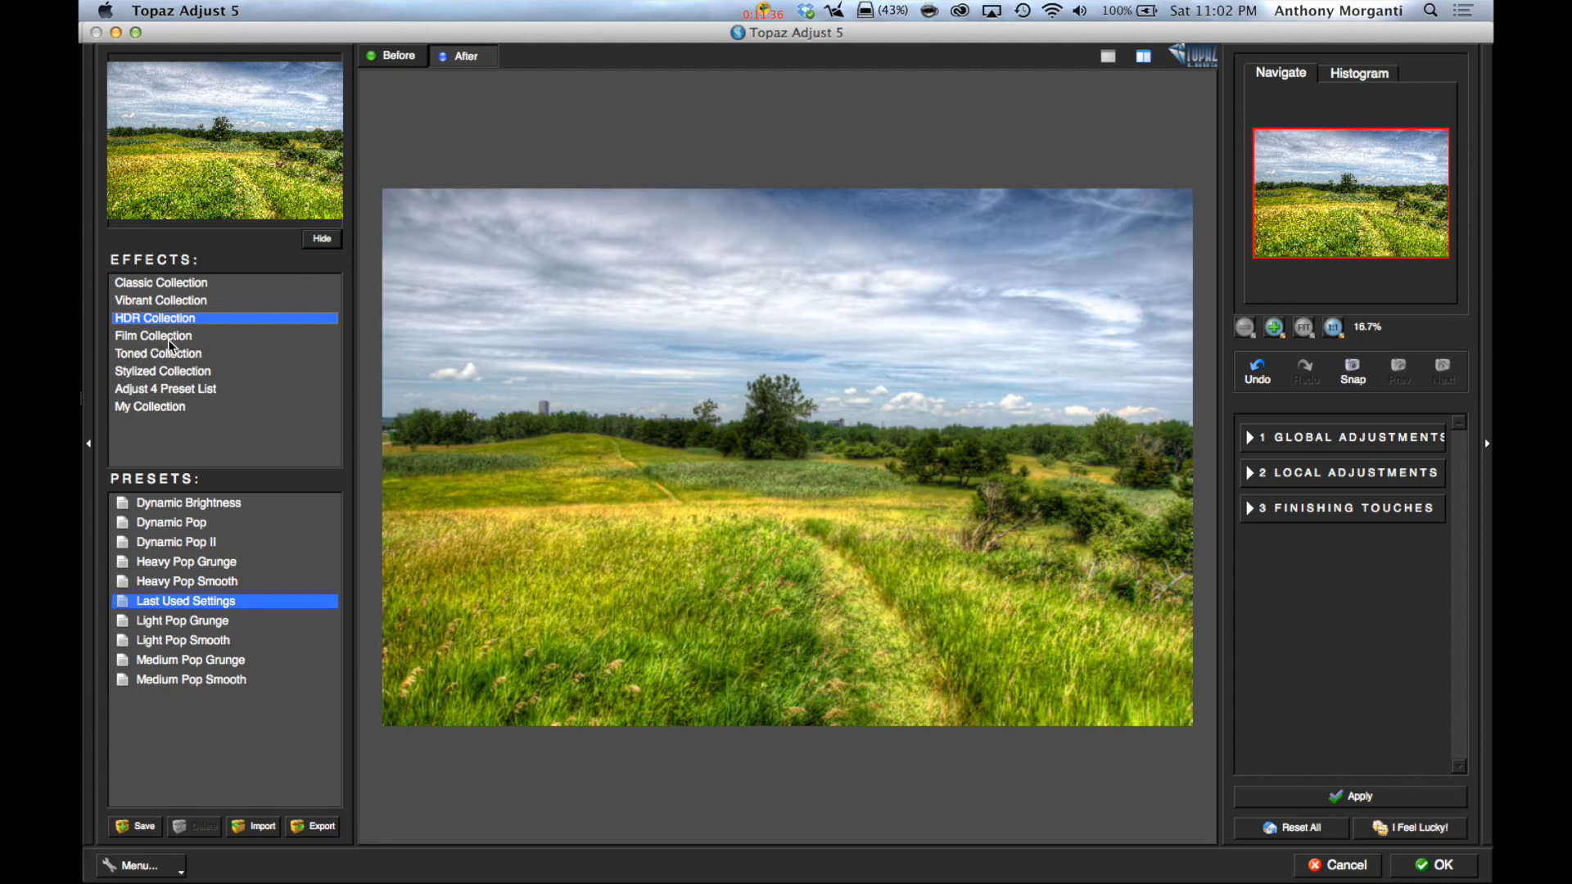
click(168, 336)
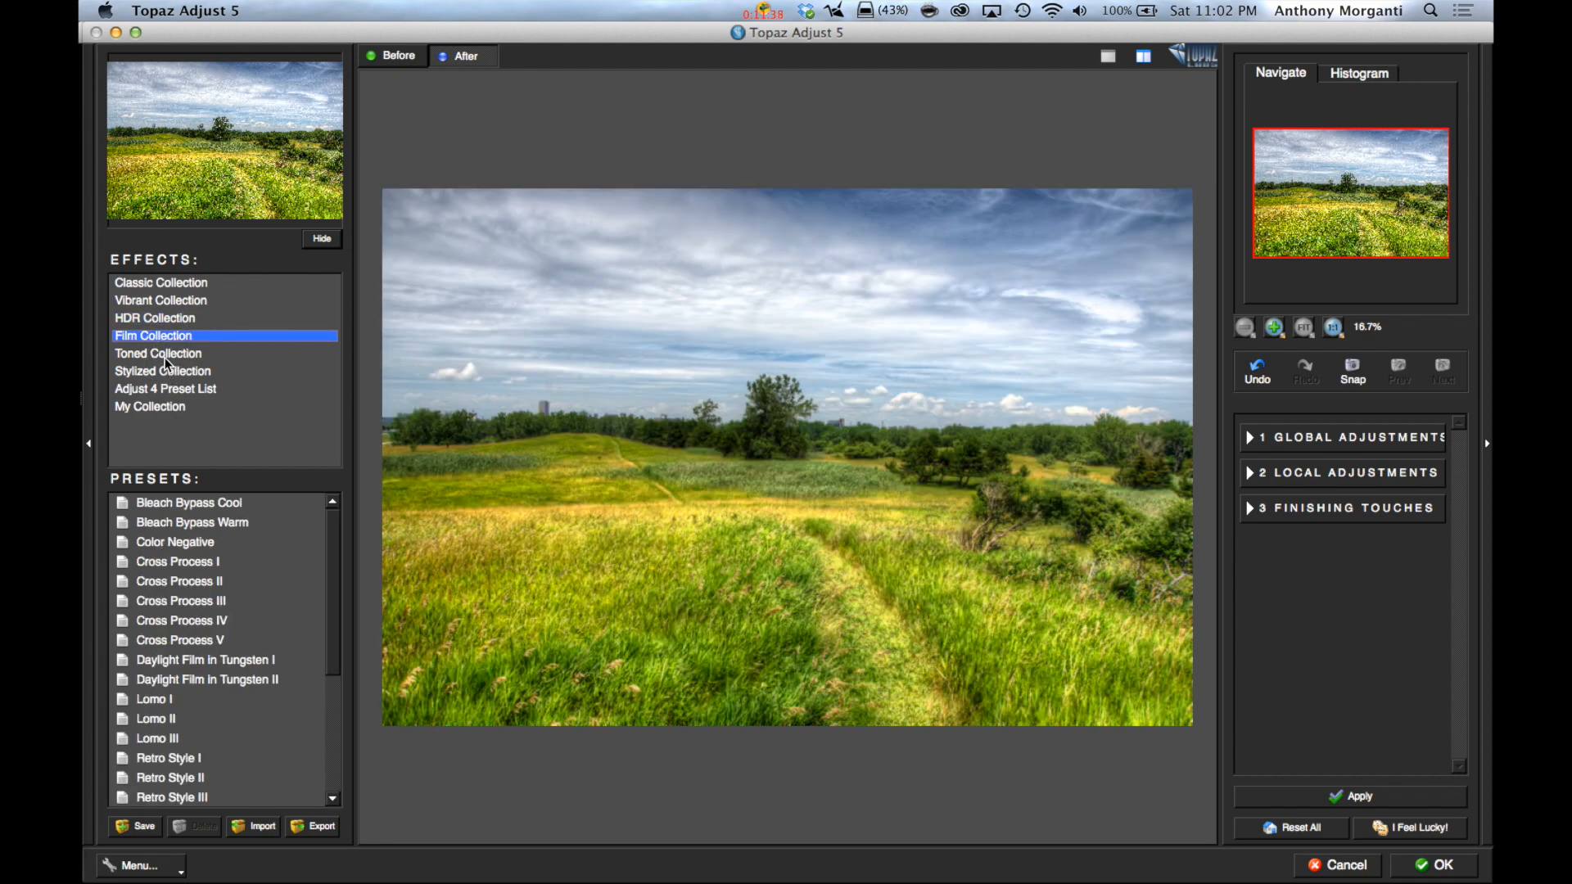
click(164, 355)
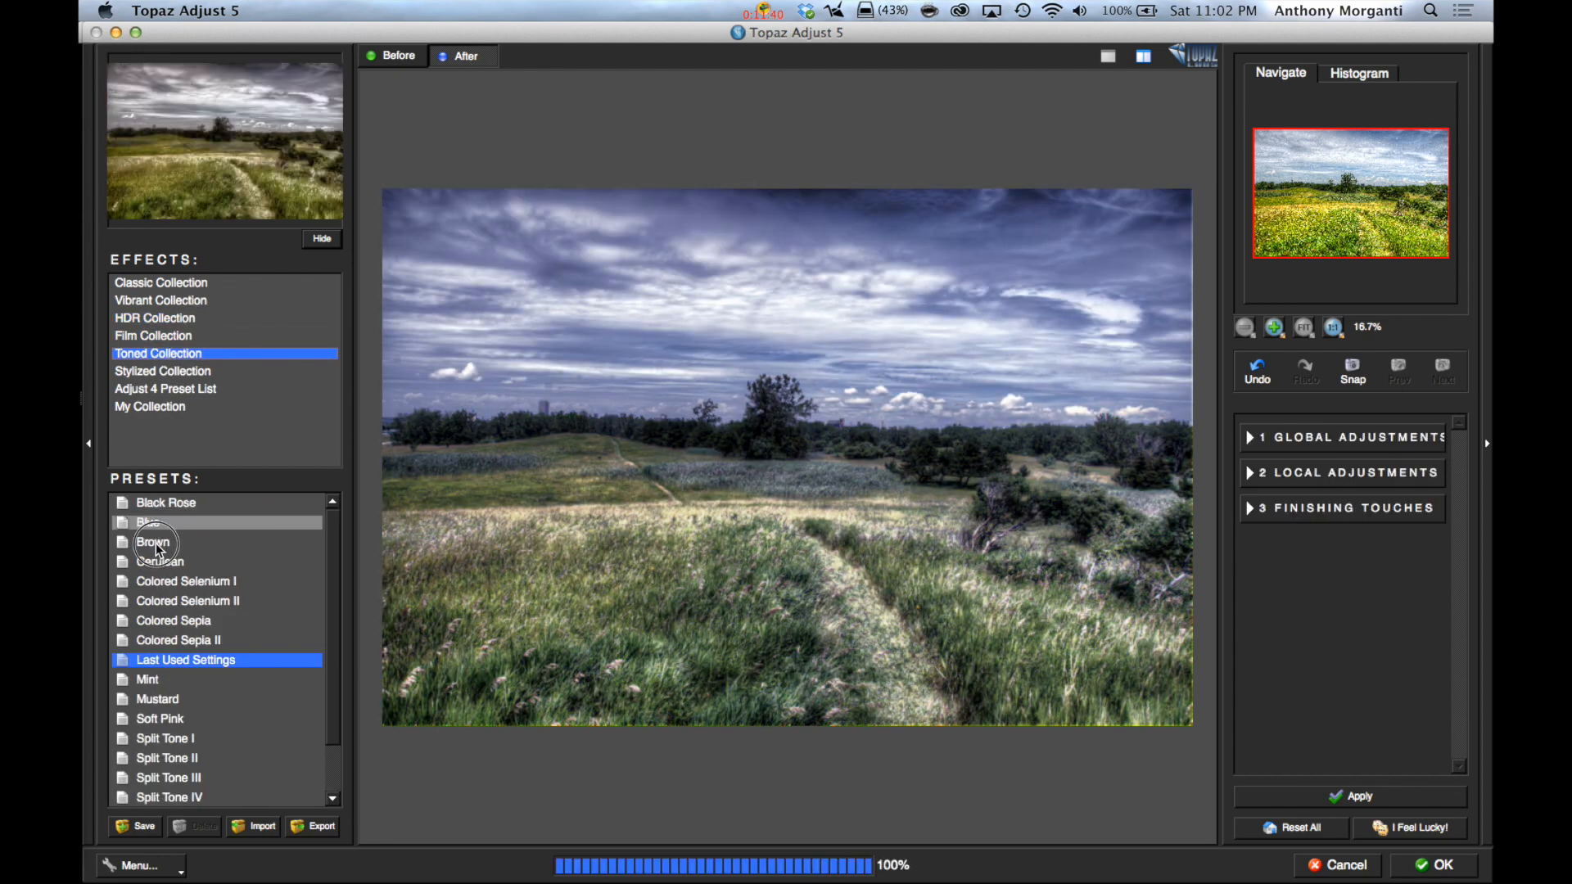
click(173, 620)
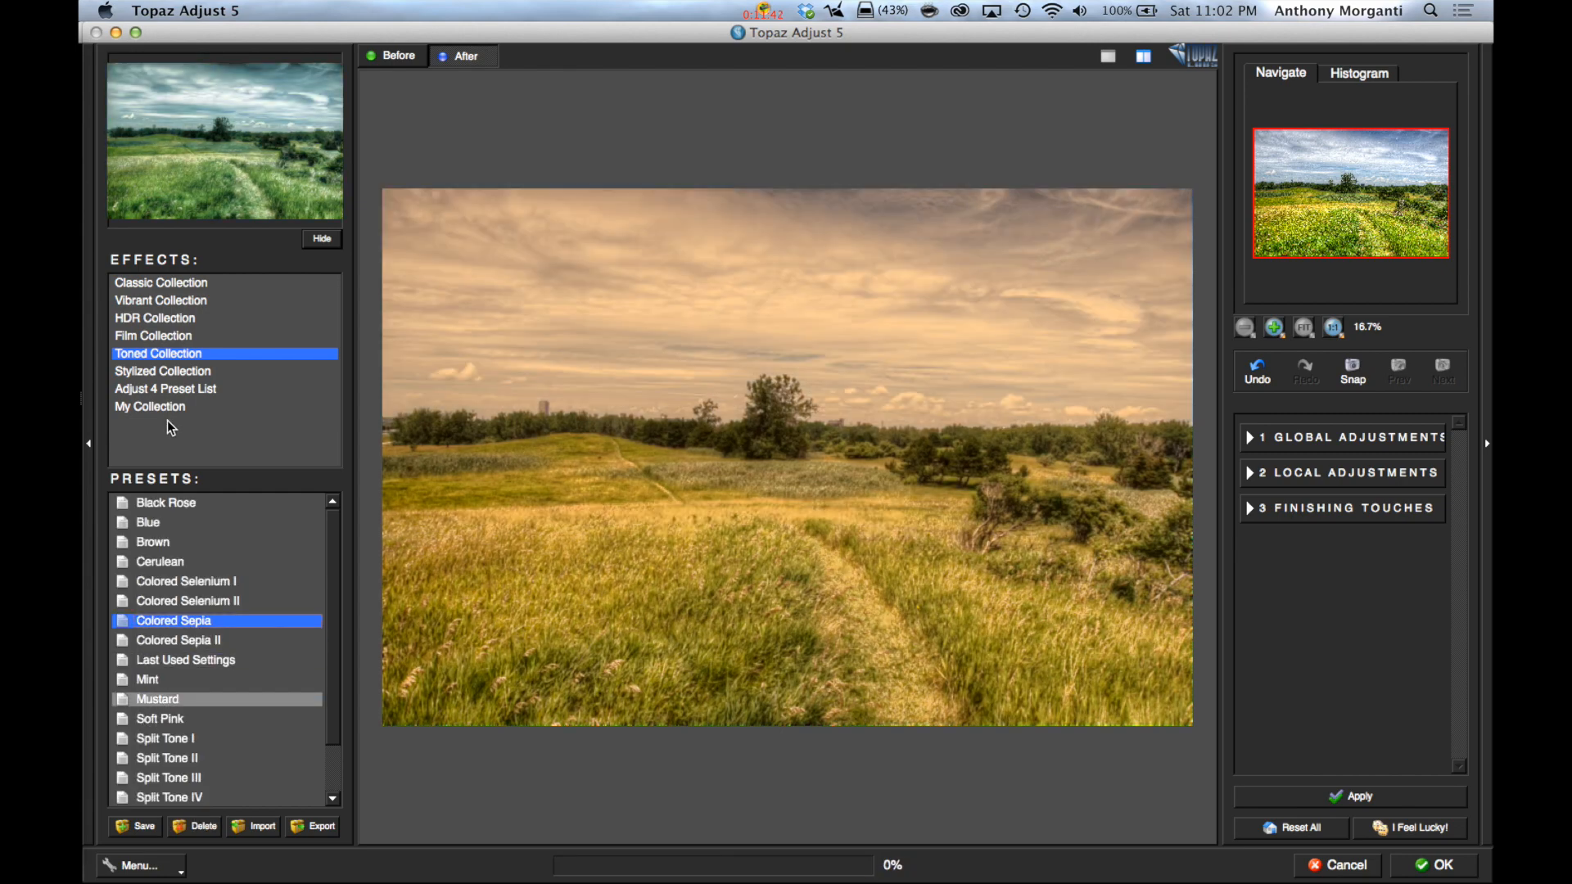
click(144, 352)
click(139, 338)
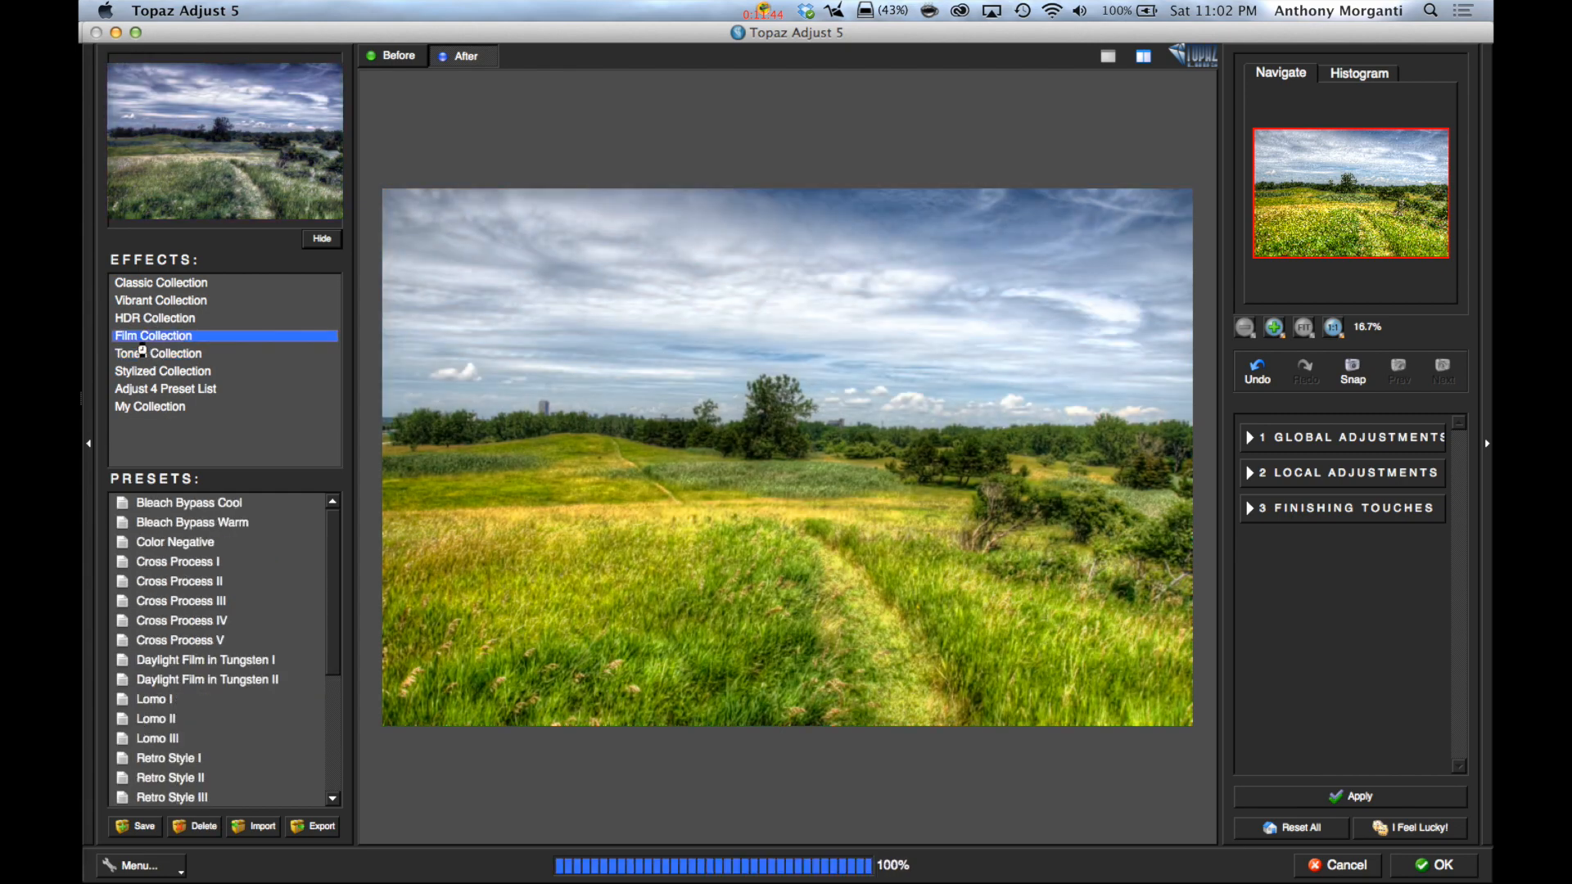
click(180, 581)
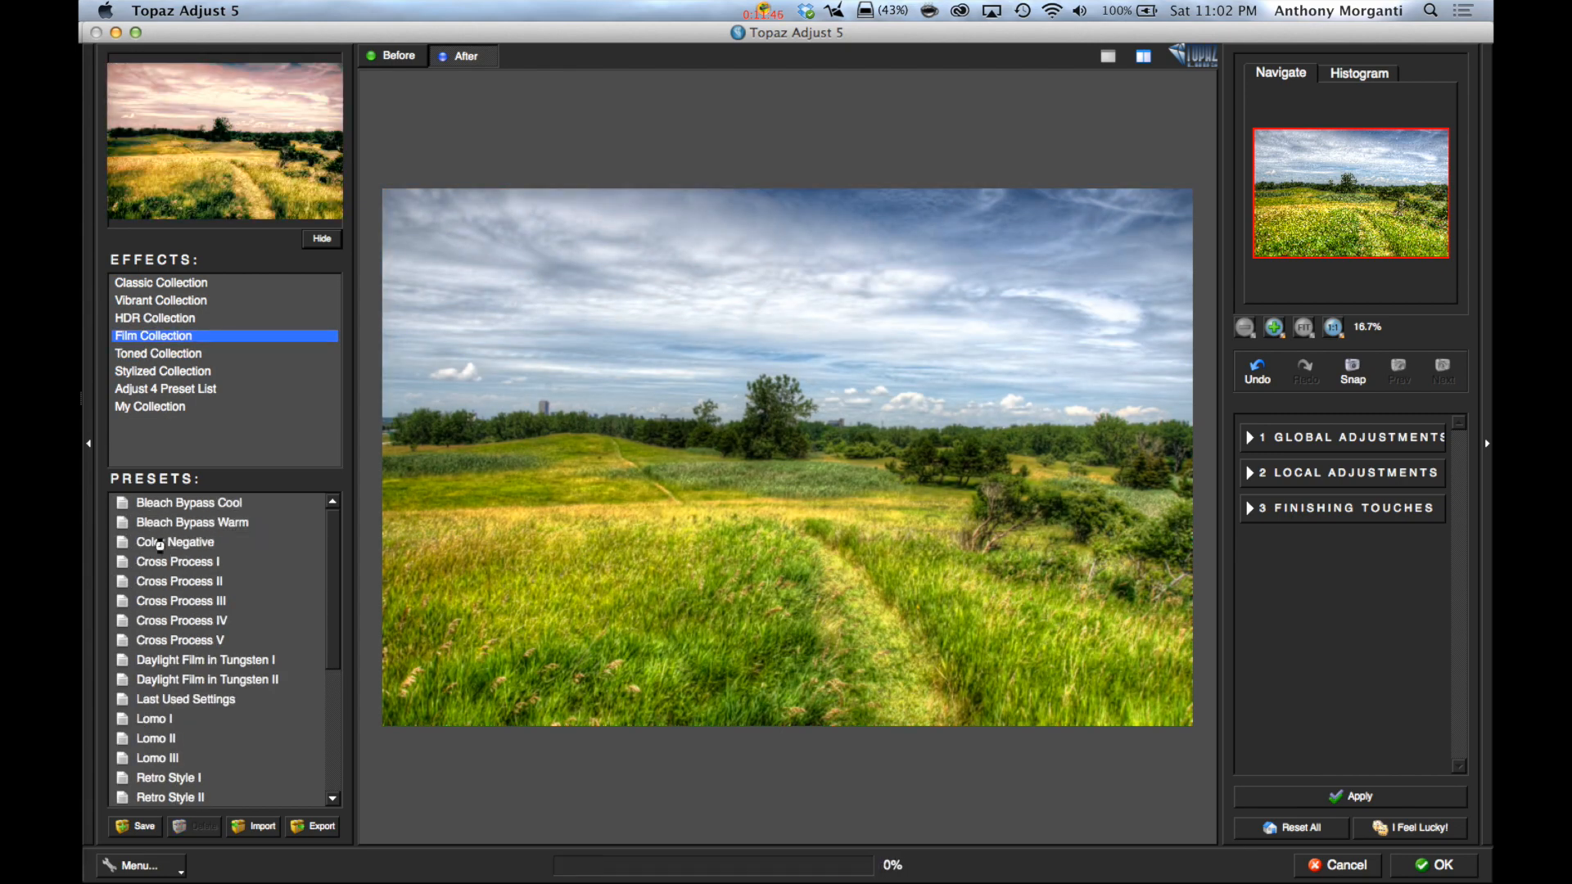
click(149, 317)
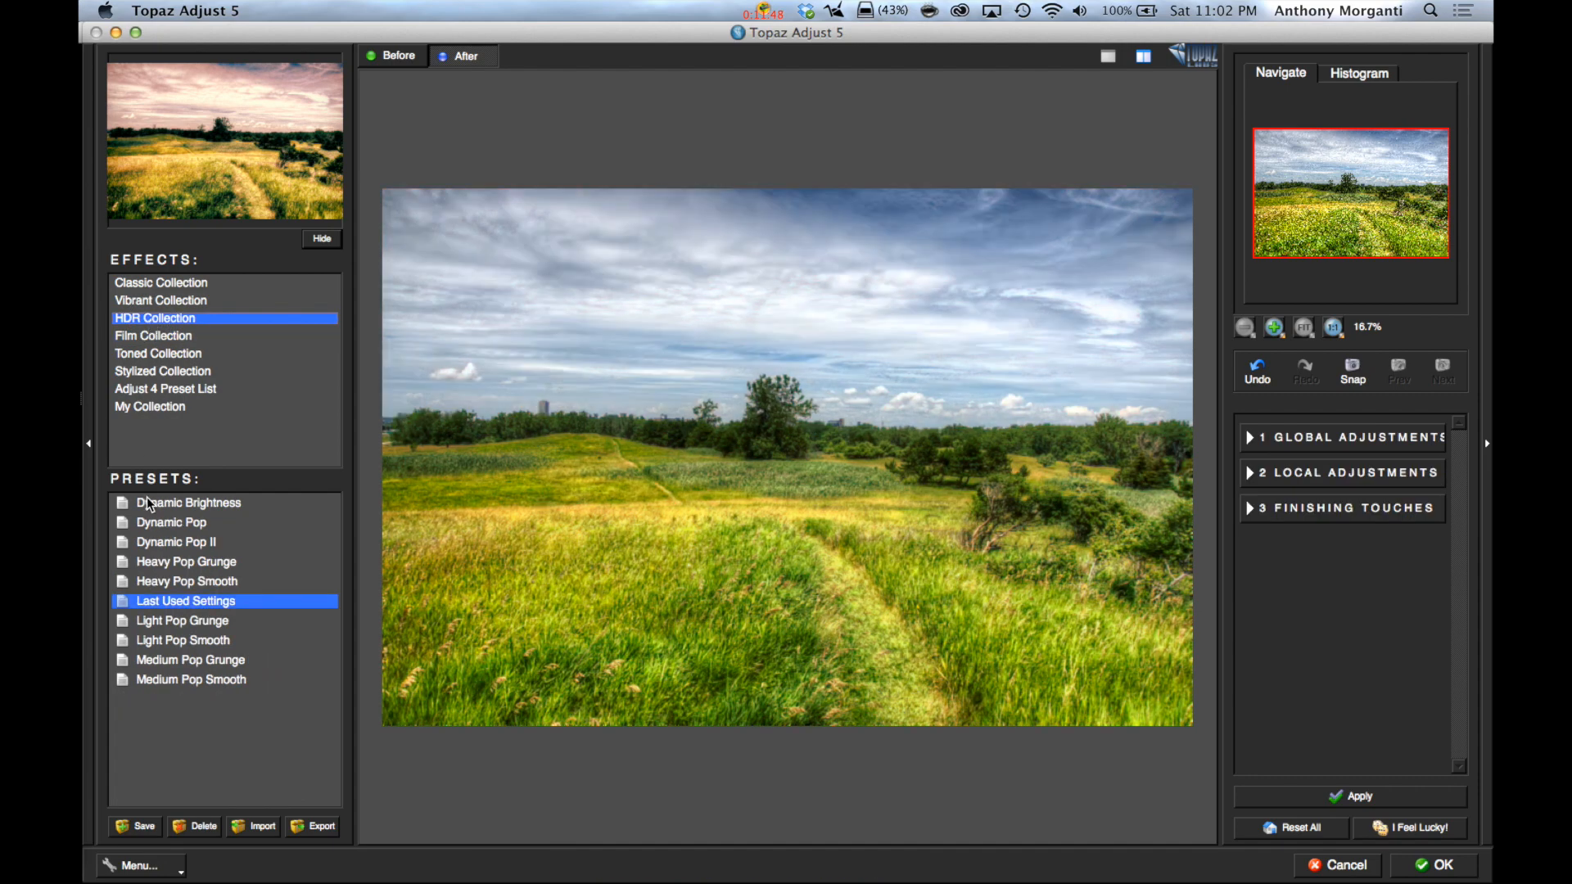
- Open the Classic Collection and try the Brilliant Warm, Photo Pop and Soft Focus I presets on the photo
click(158, 286)
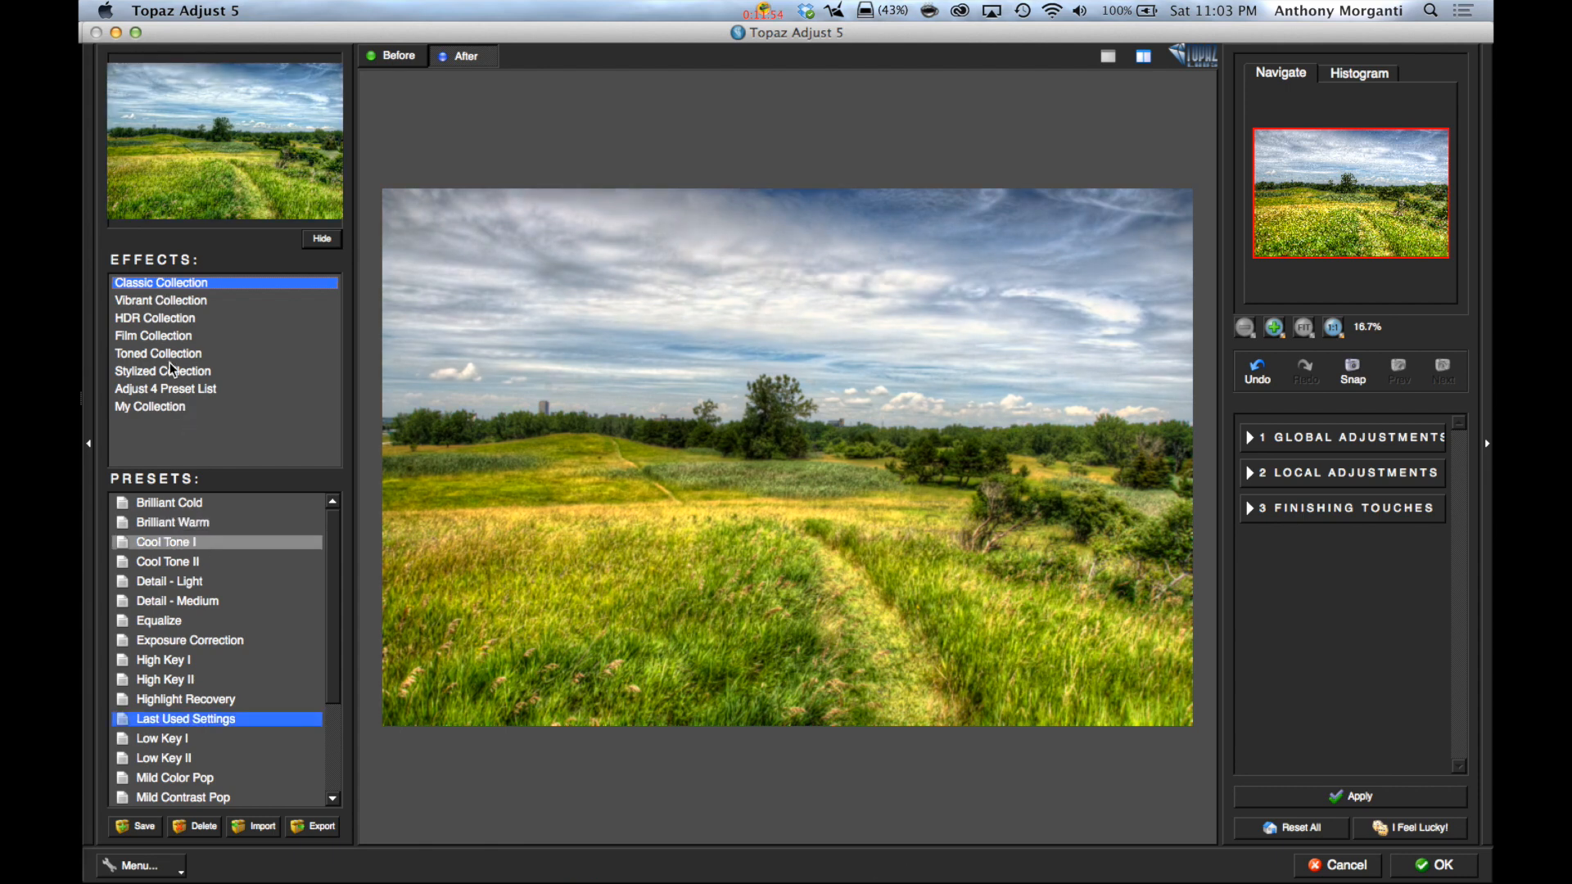
click(197, 523)
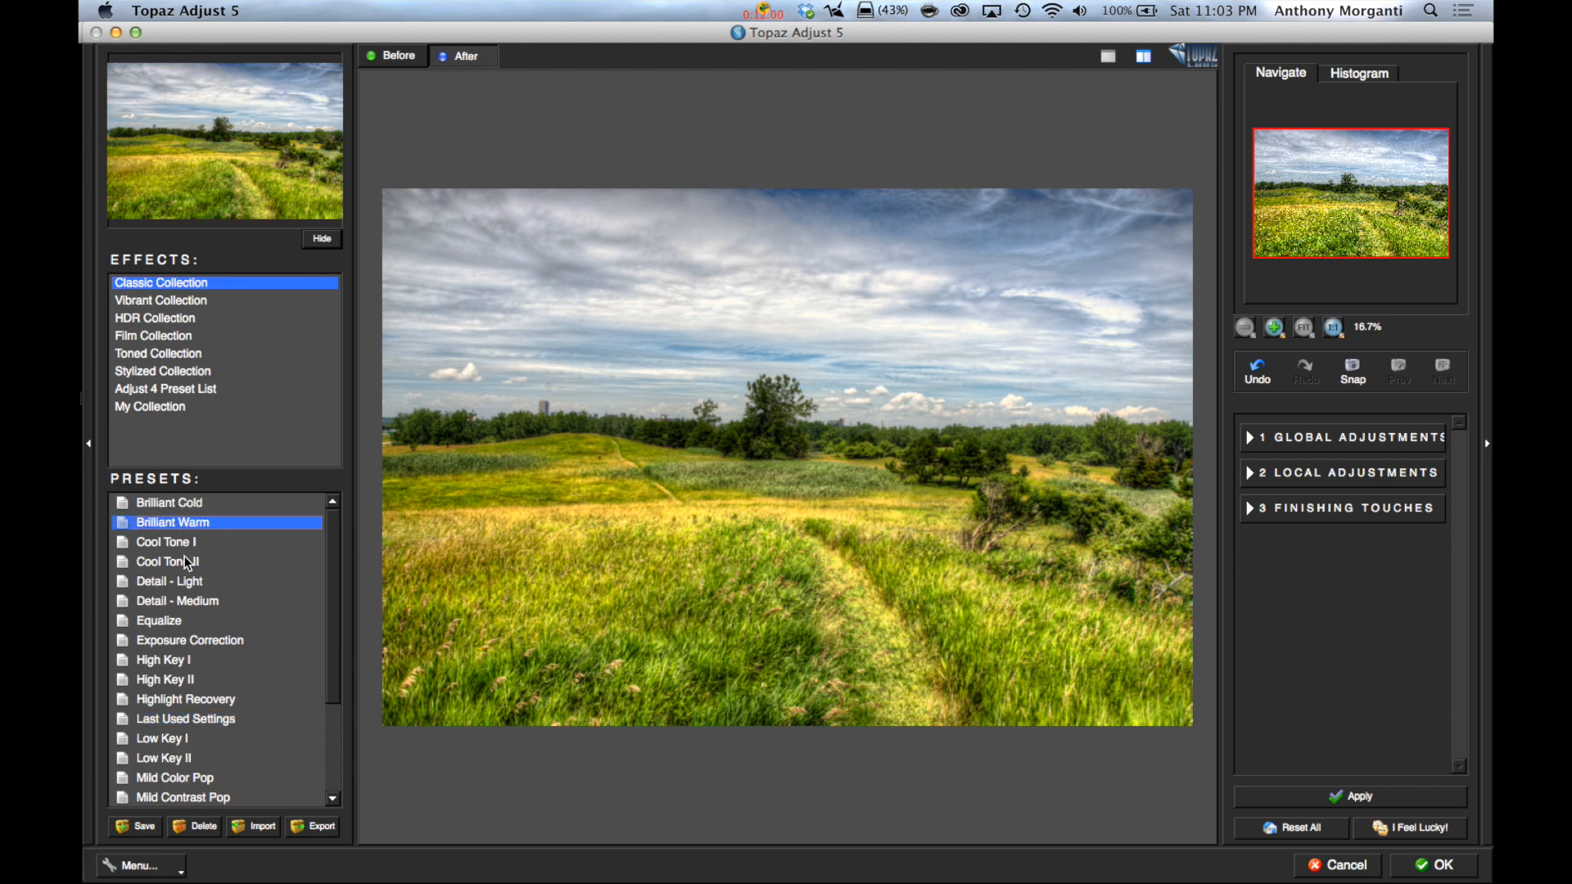
scroll(160, 704, down, 2)
scroll(163, 721, down, 1)
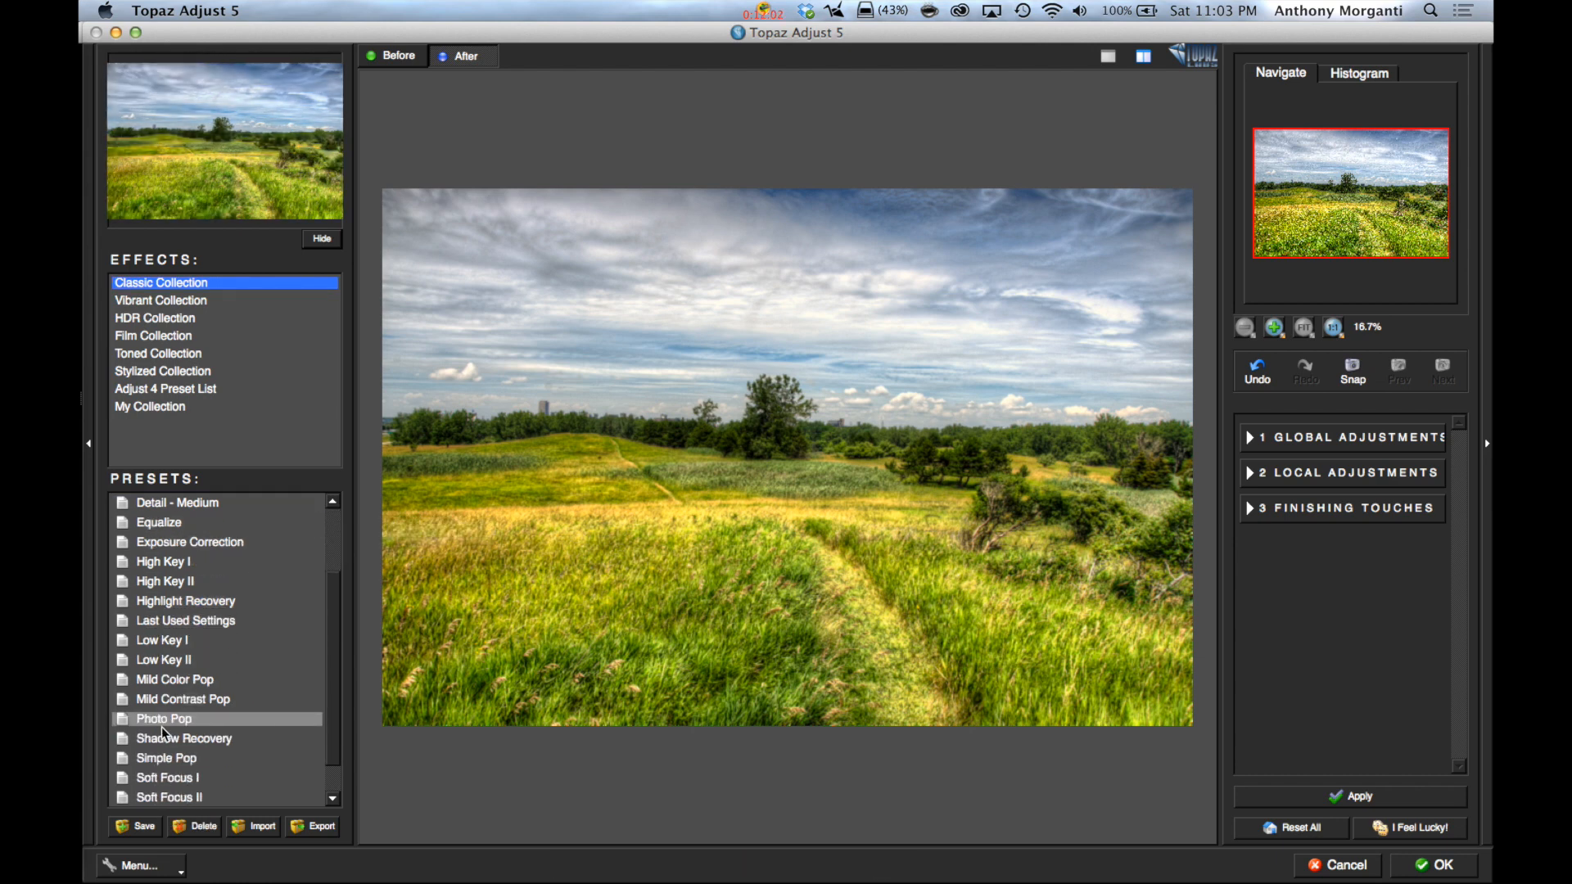
click(164, 719)
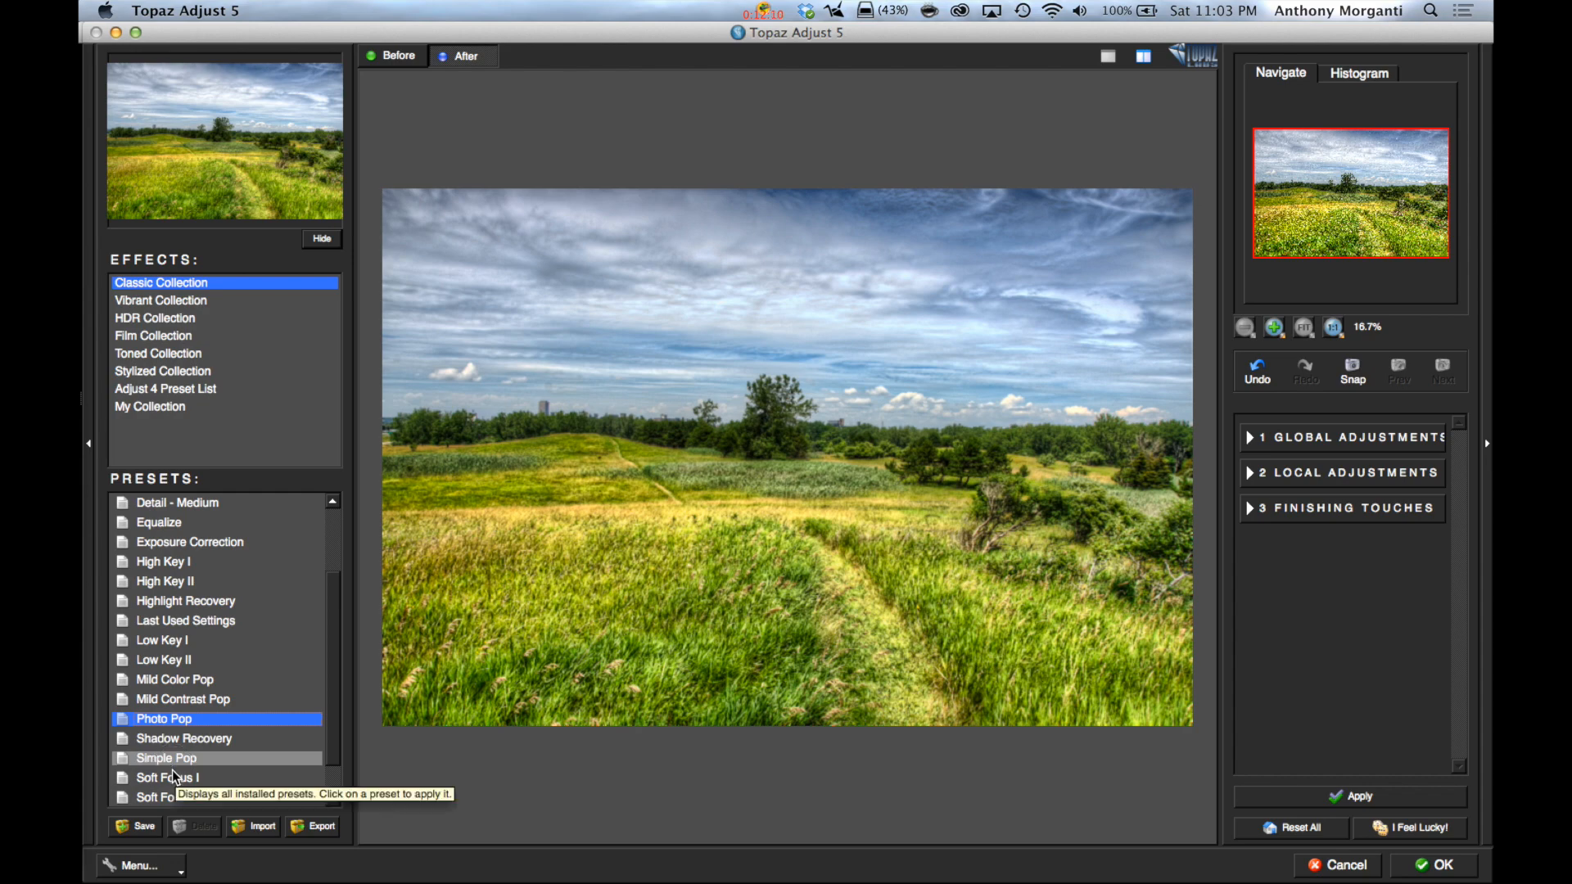
click(151, 779)
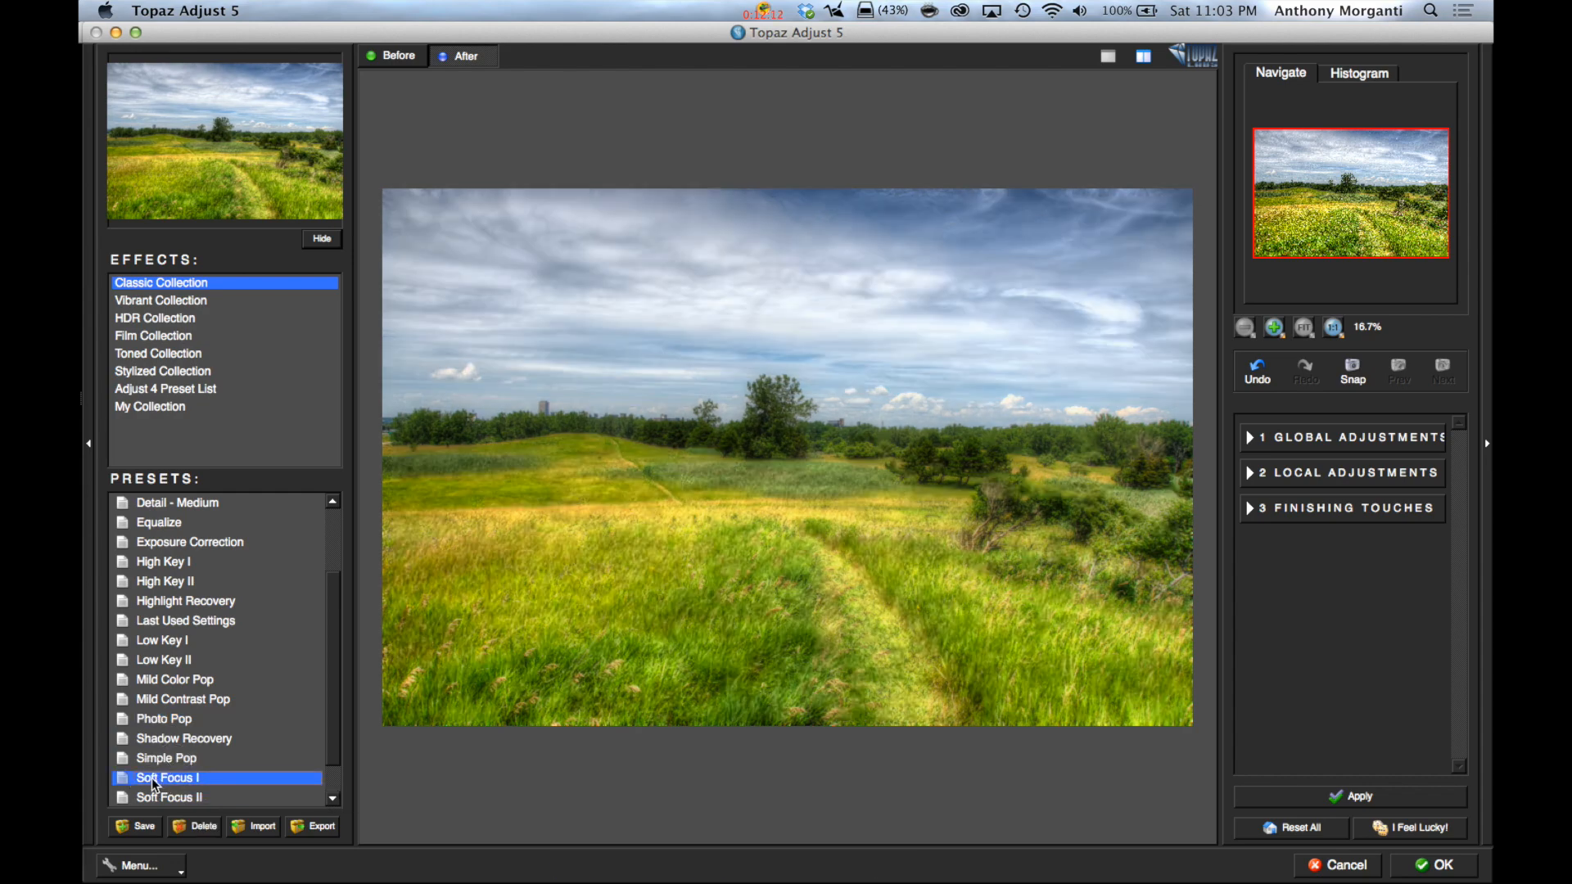
- Compare the Brilliant Warm and Photo Pop presets on the landscape, ending with Brilliant Warm applied
scroll(211, 528, up, 3)
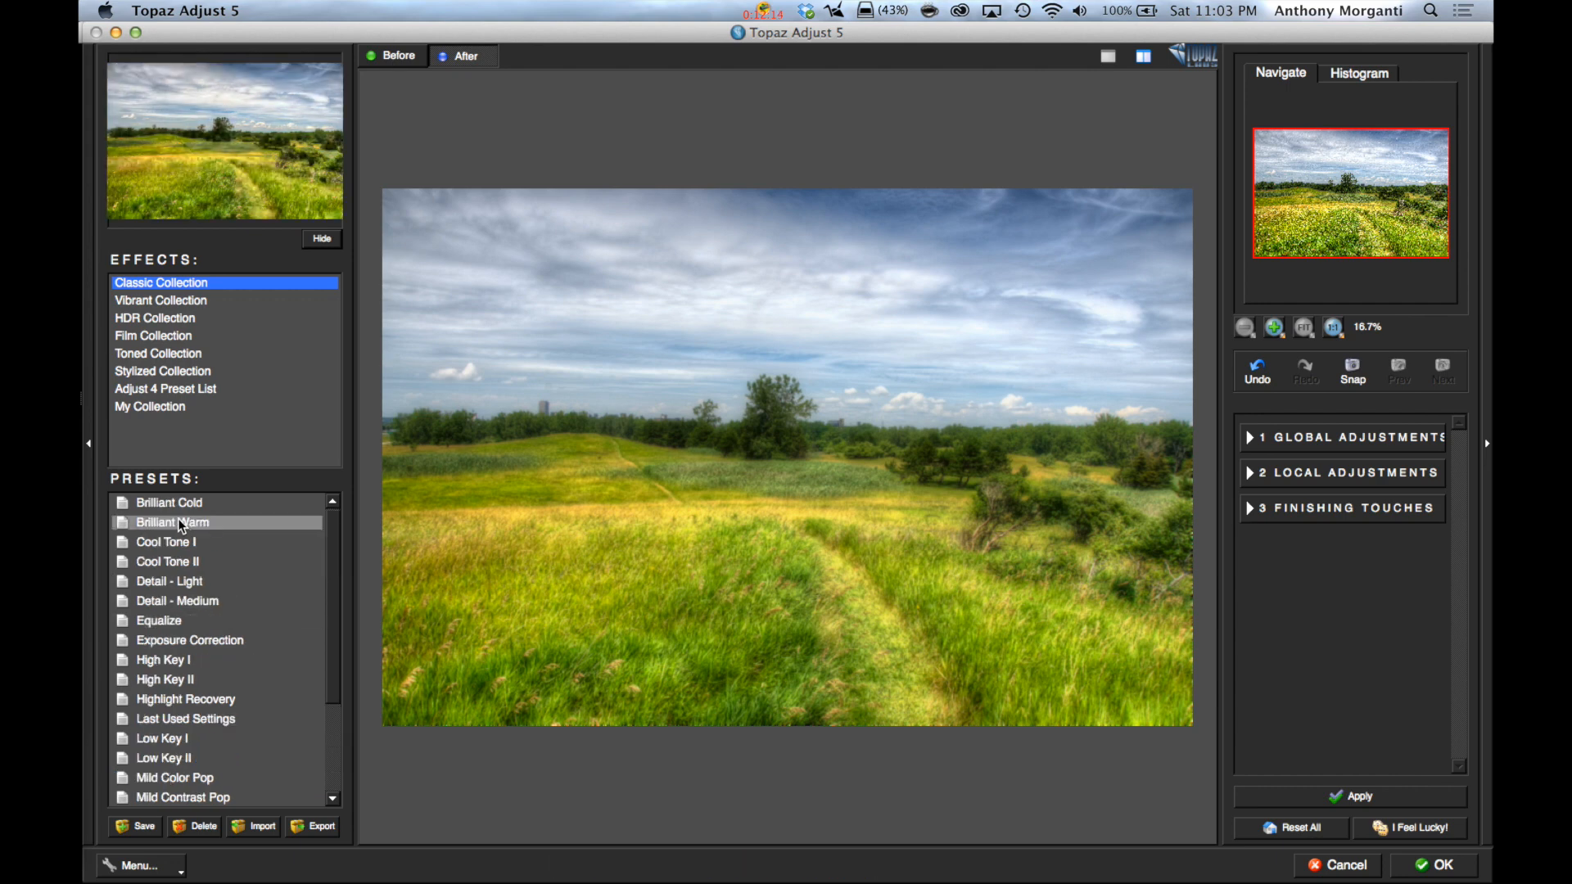
click(178, 522)
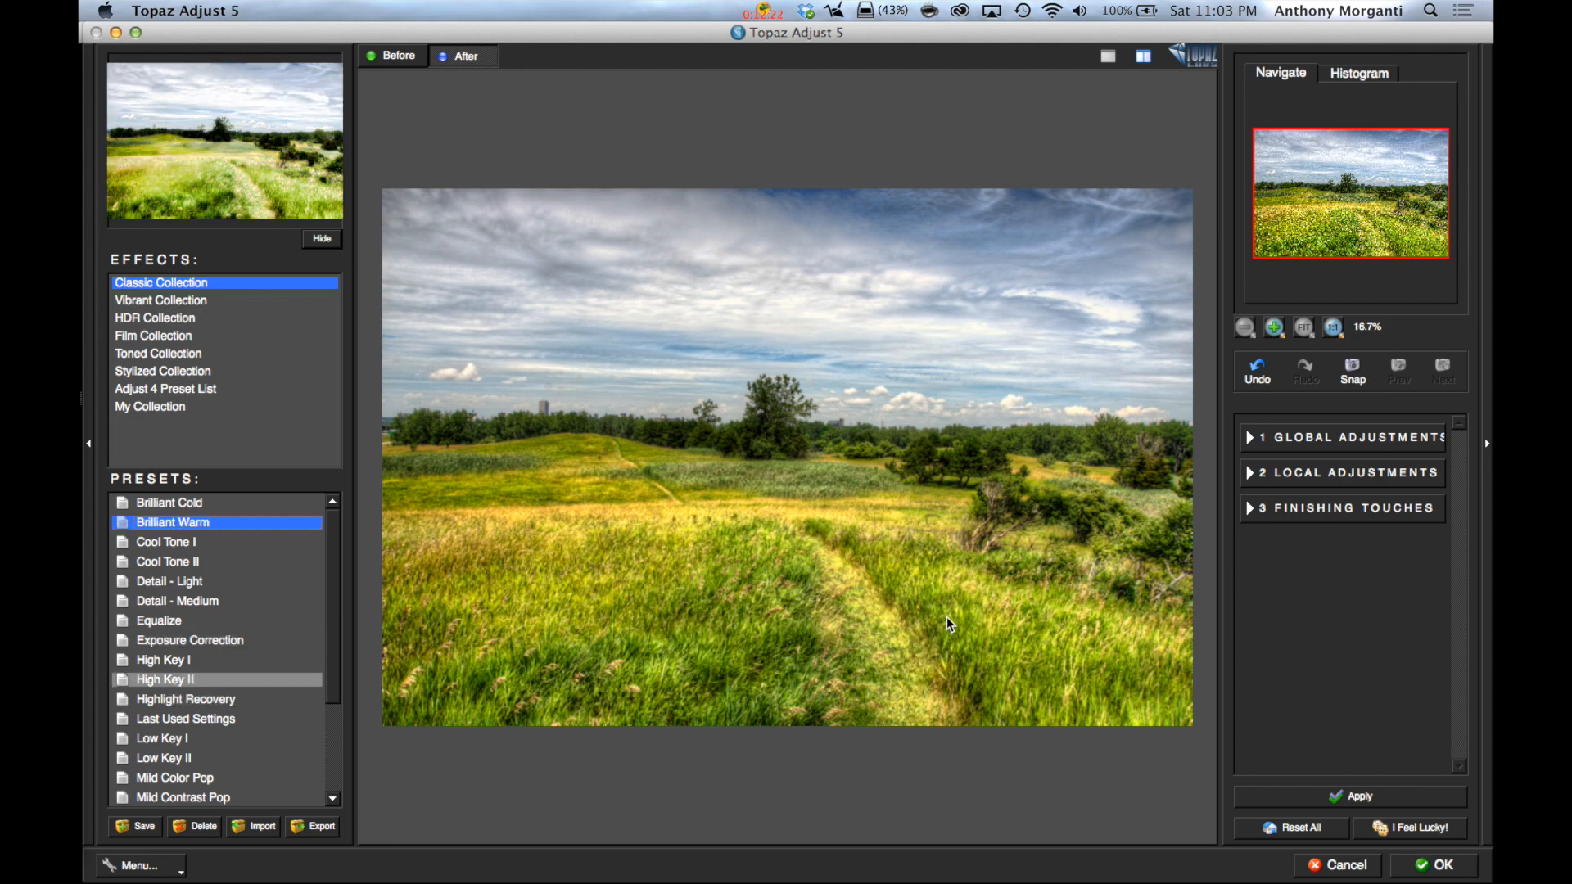
scroll(178, 755, down, 4)
click(178, 742)
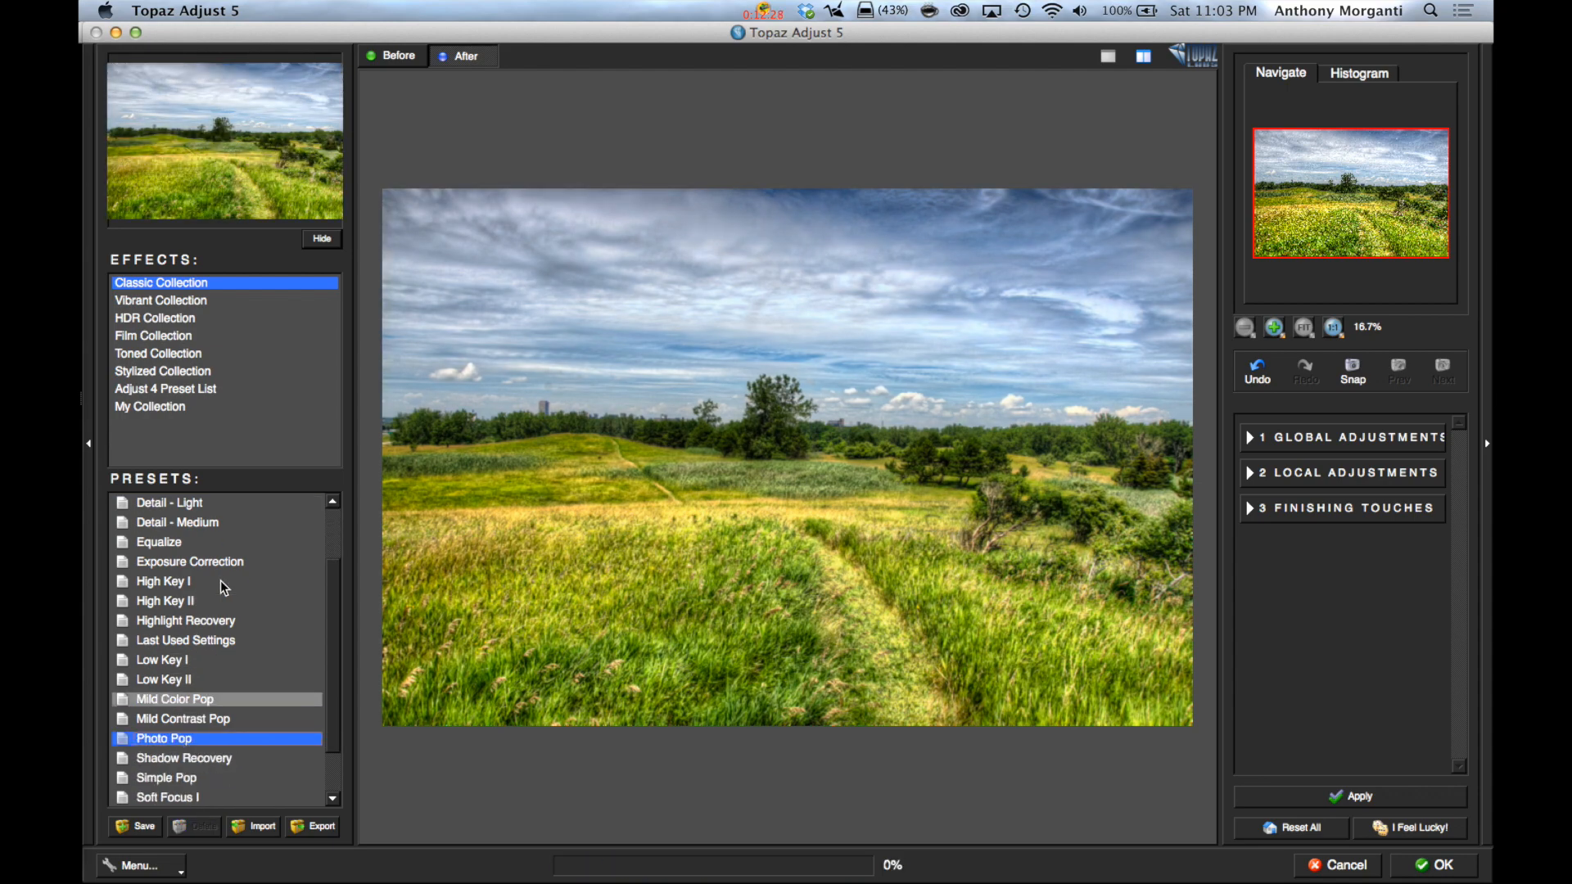
scroll(219, 581, up, 4)
click(164, 522)
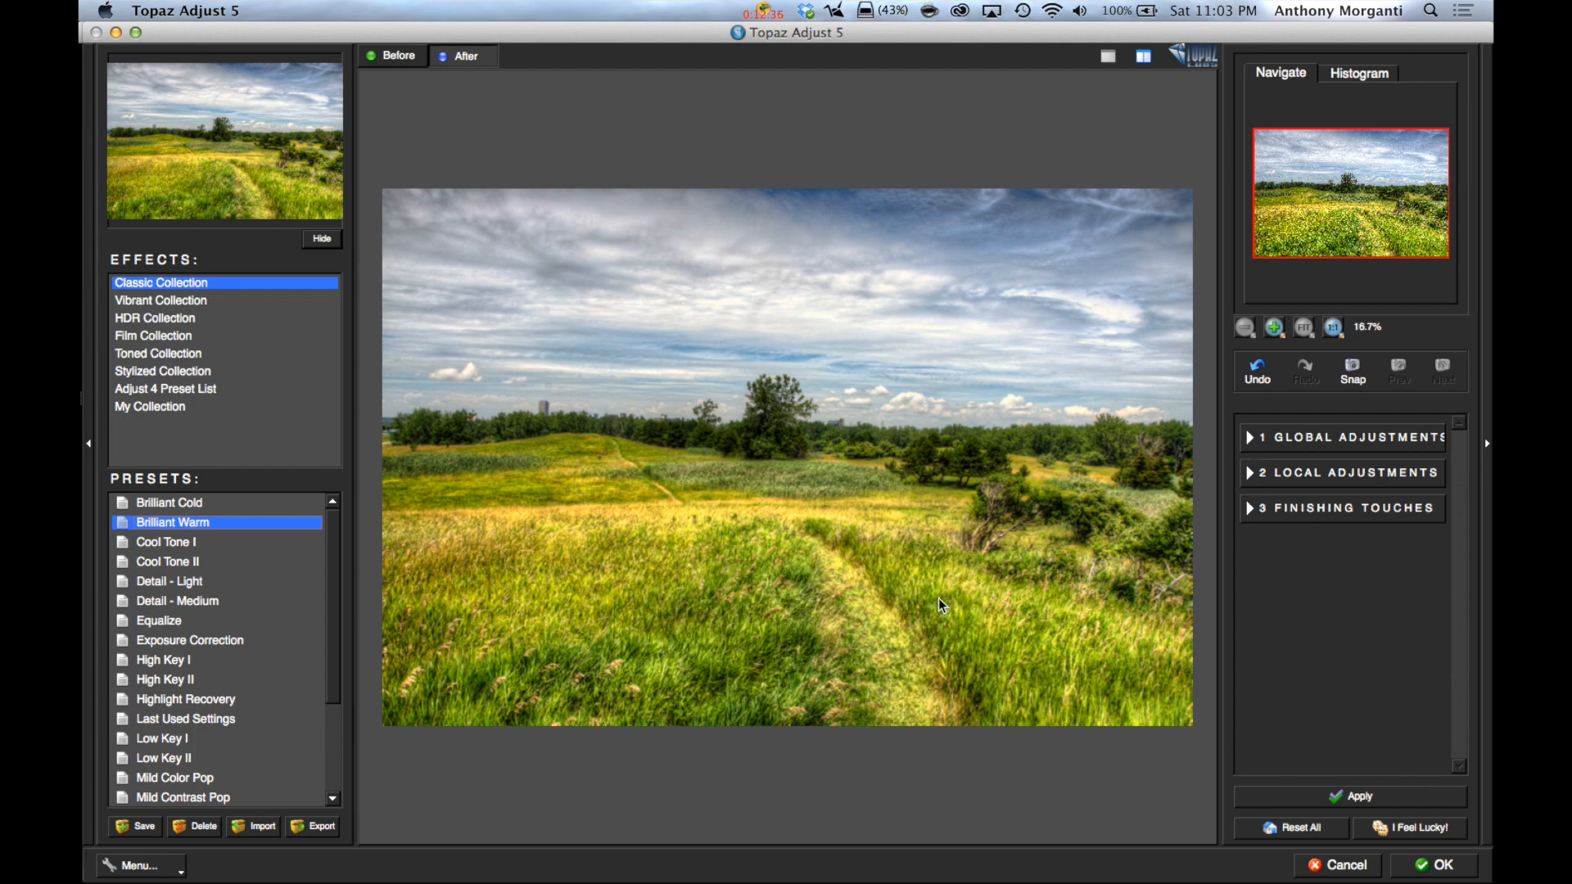
- Review the Color and Details settings under Global Adjustments, and accept the Adjust 5 result back into Lightroom
click(1250, 438)
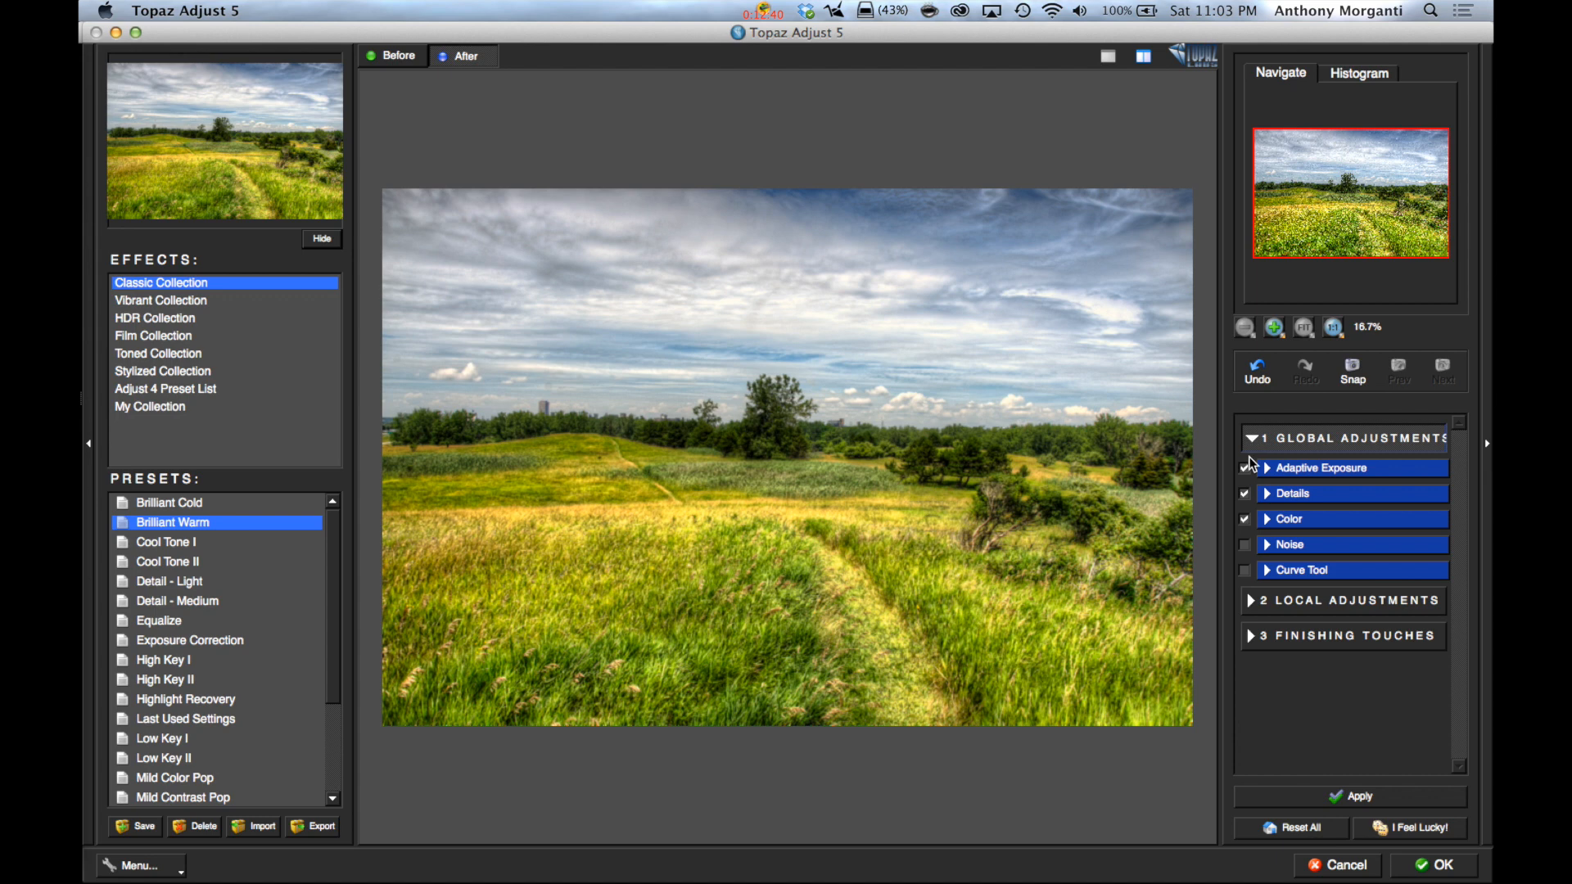
click(1279, 520)
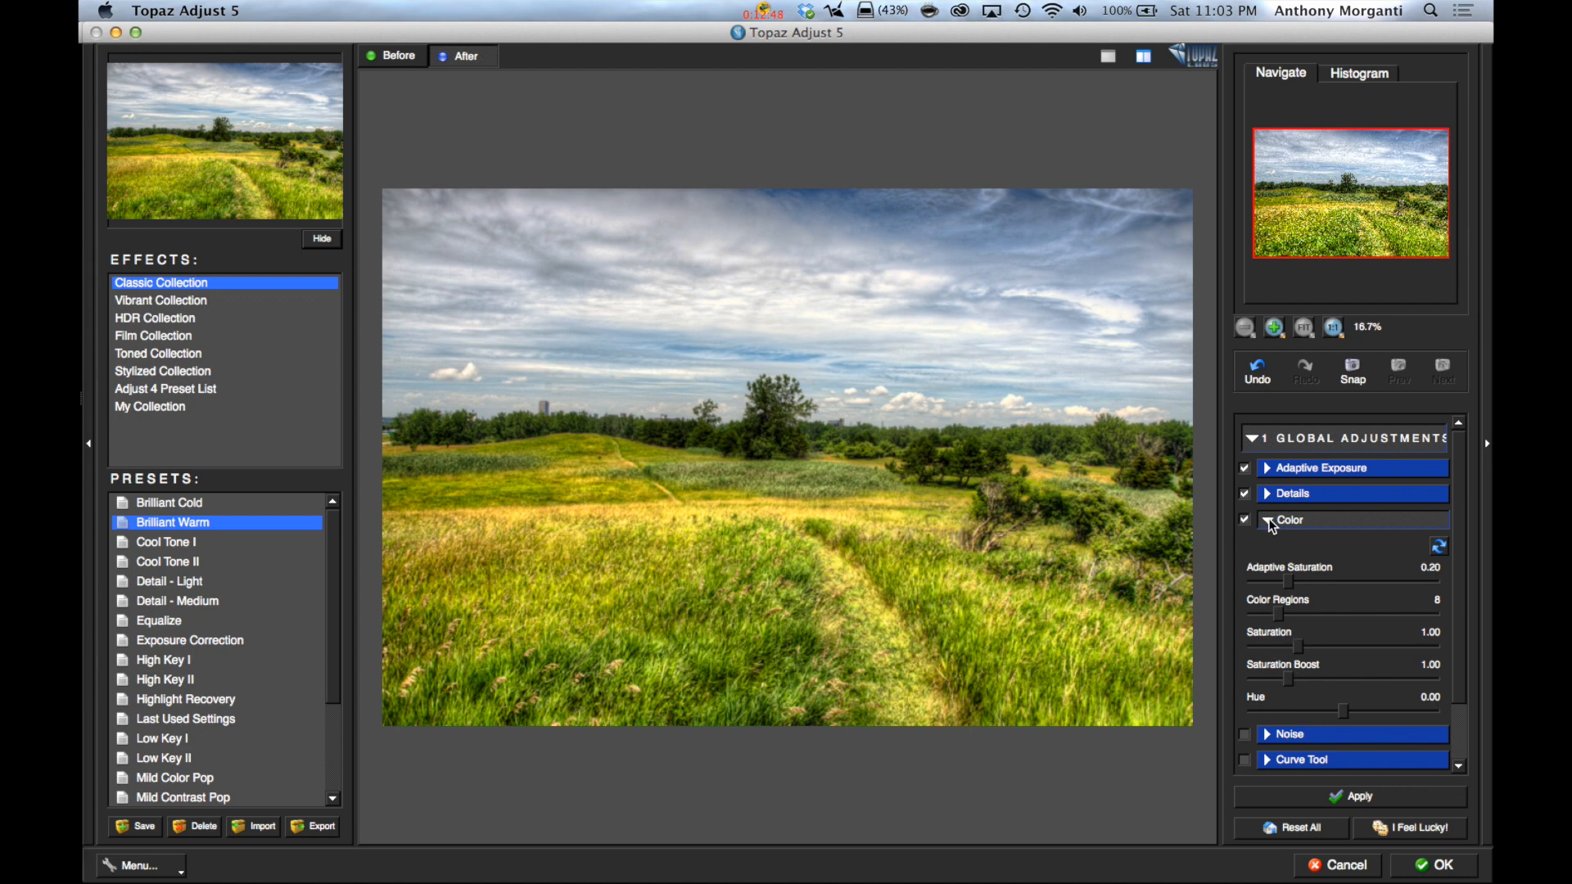
click(1314, 519)
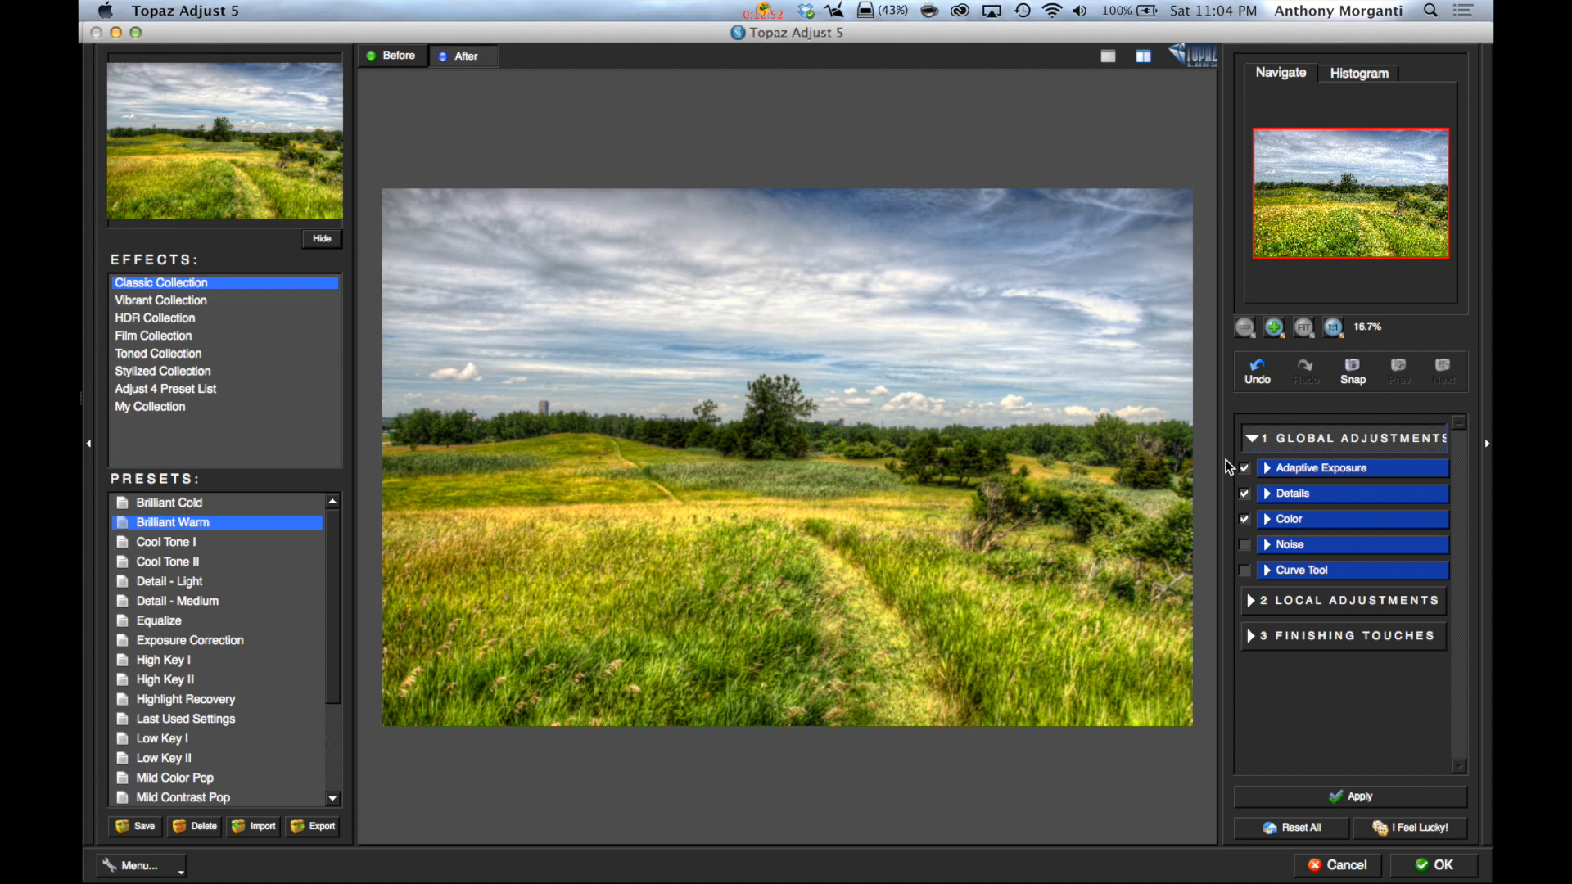
click(1268, 495)
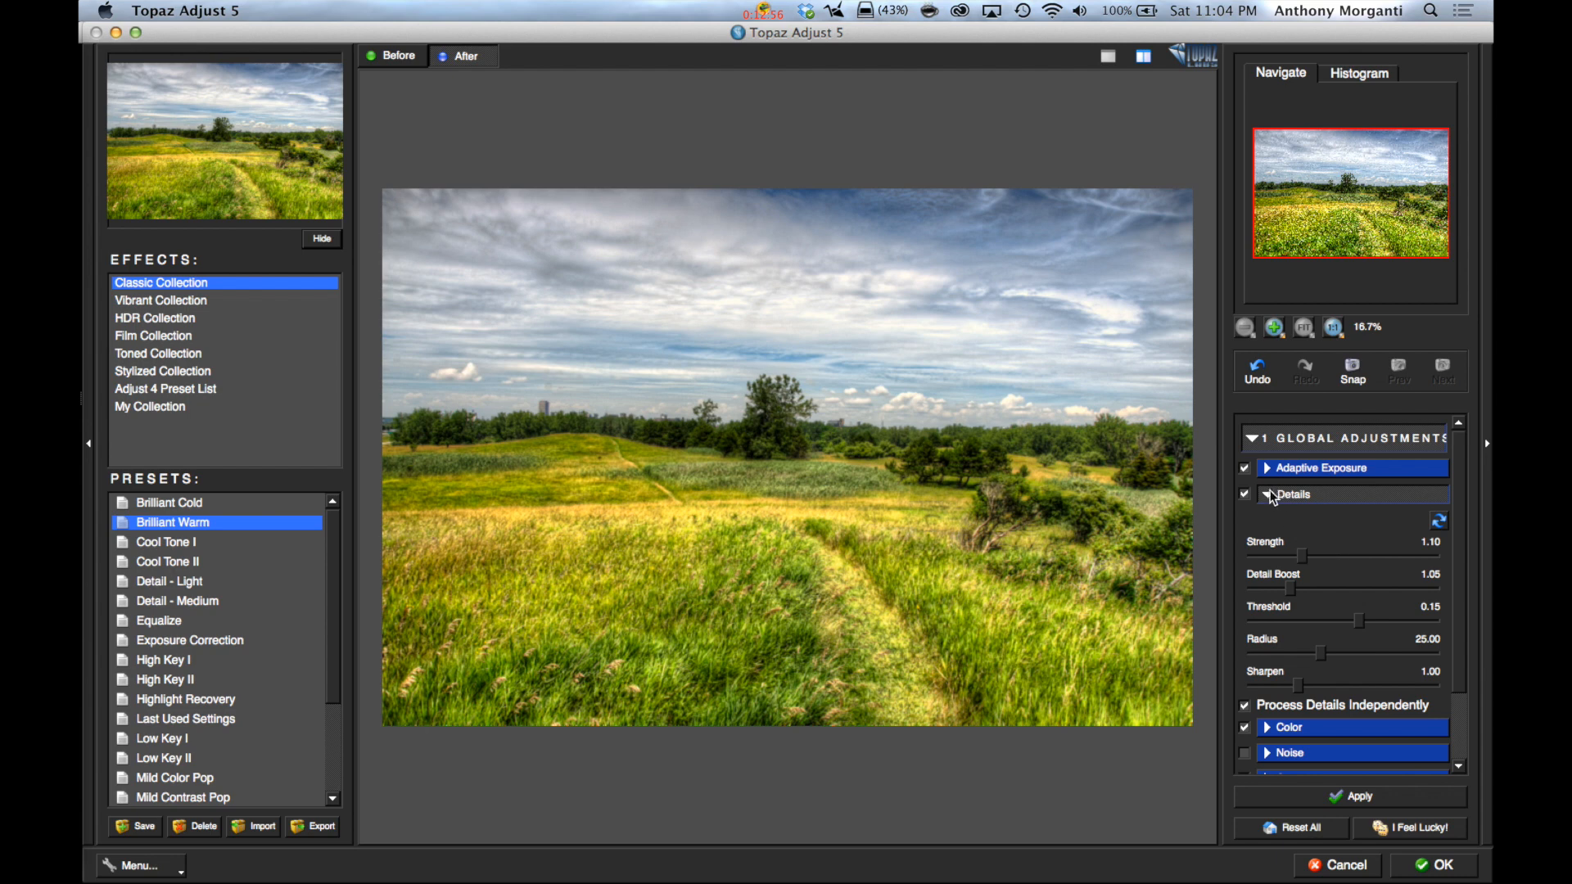
click(1269, 493)
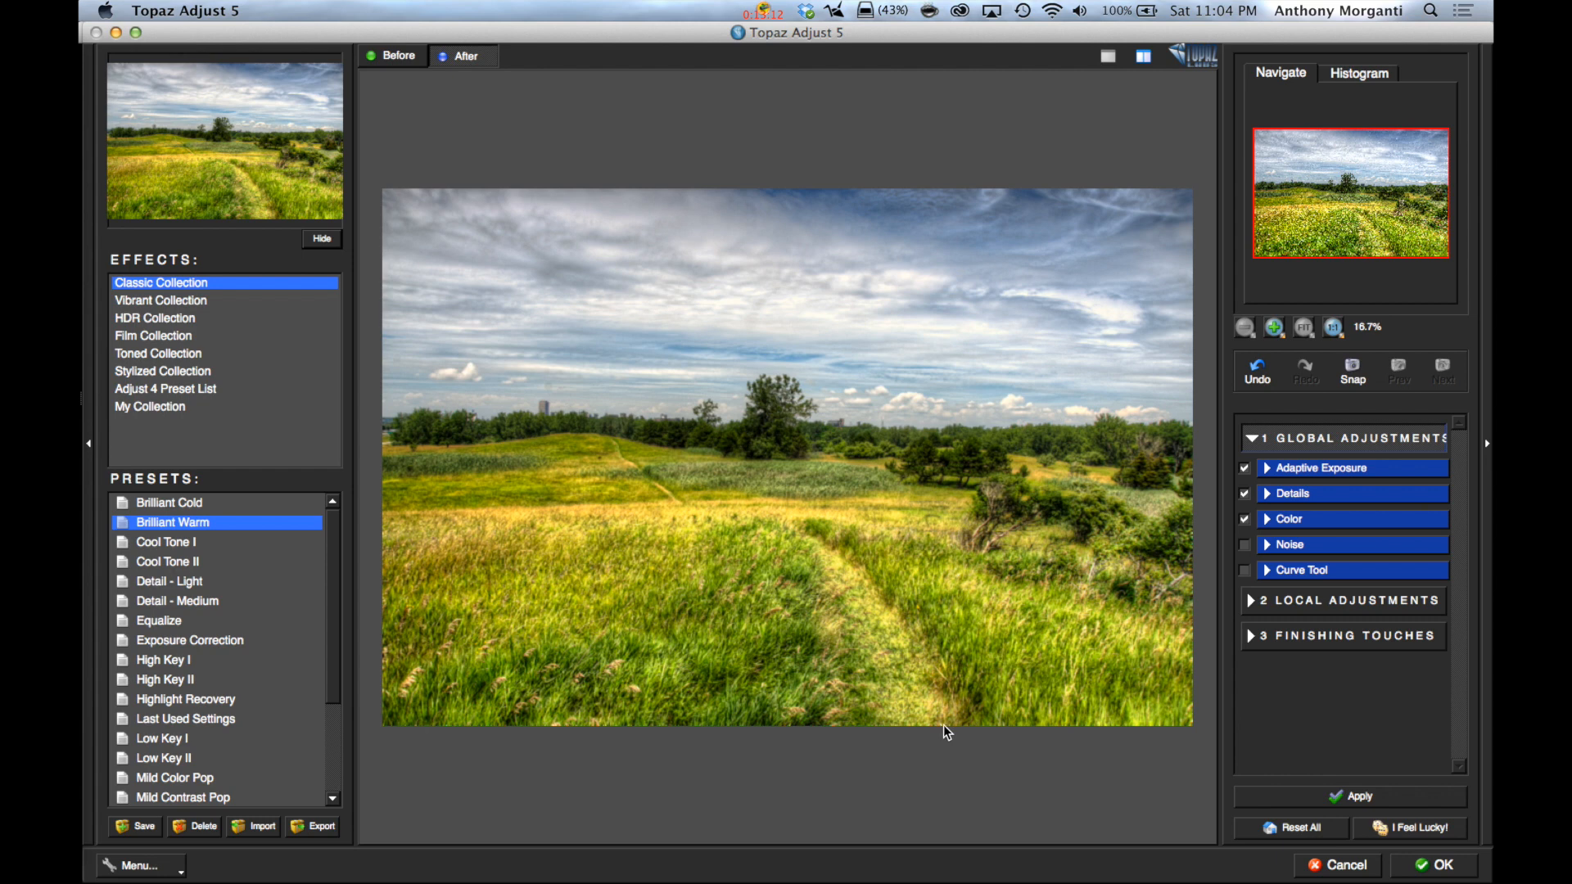
click(1441, 868)
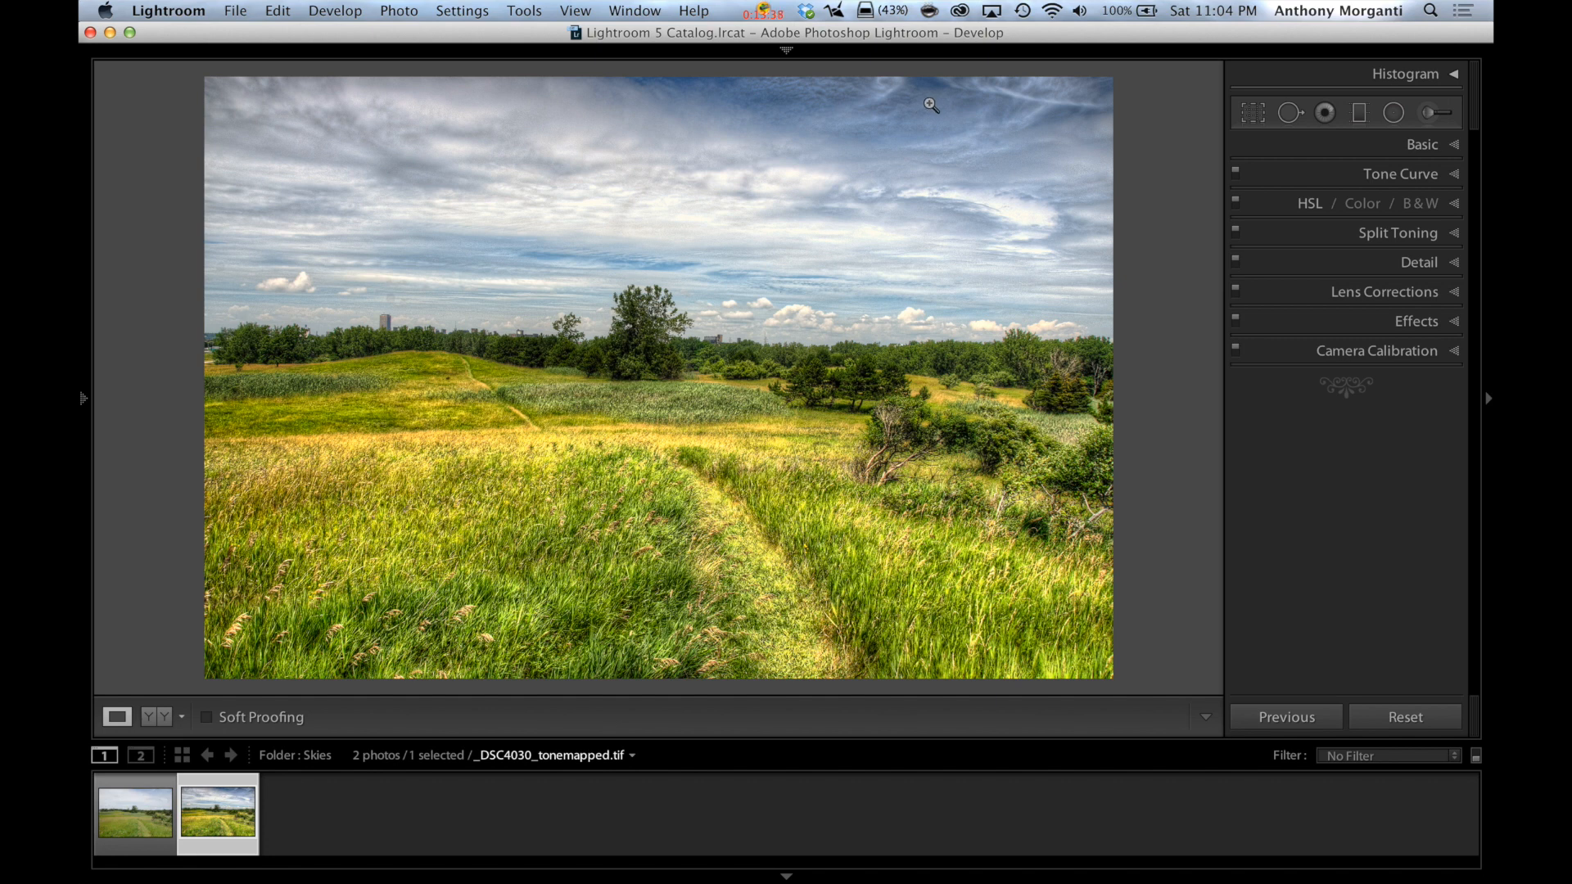
- Inspect the sky of _DSC4030_tonemapped.tif at 1:1 for noise, temporarily hiding the surrounding panels
click(809, 231)
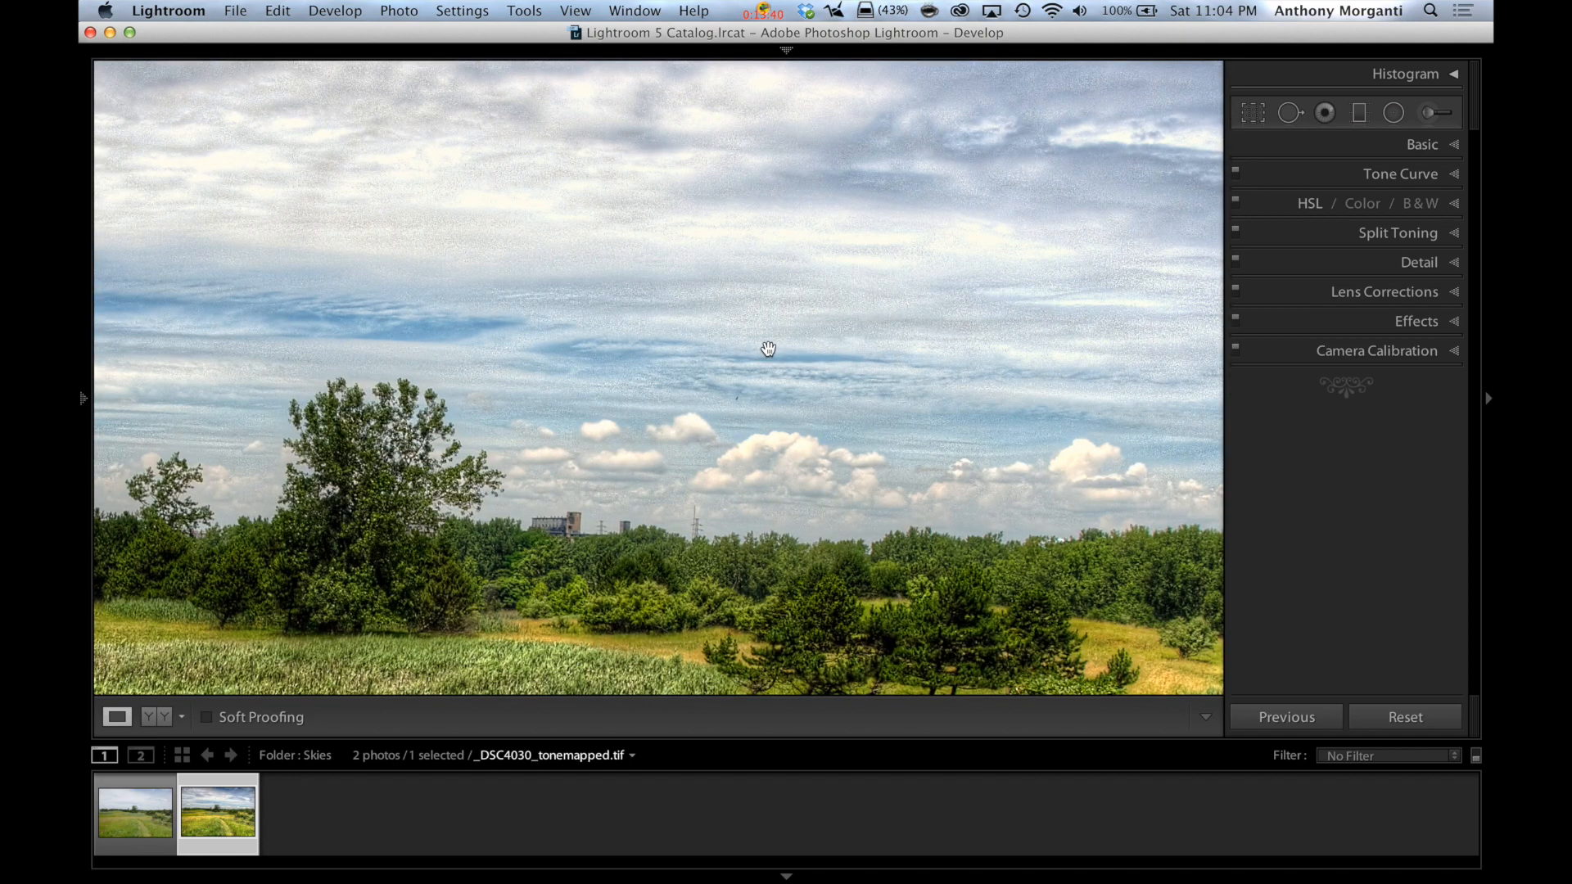
key(shift+Tab)
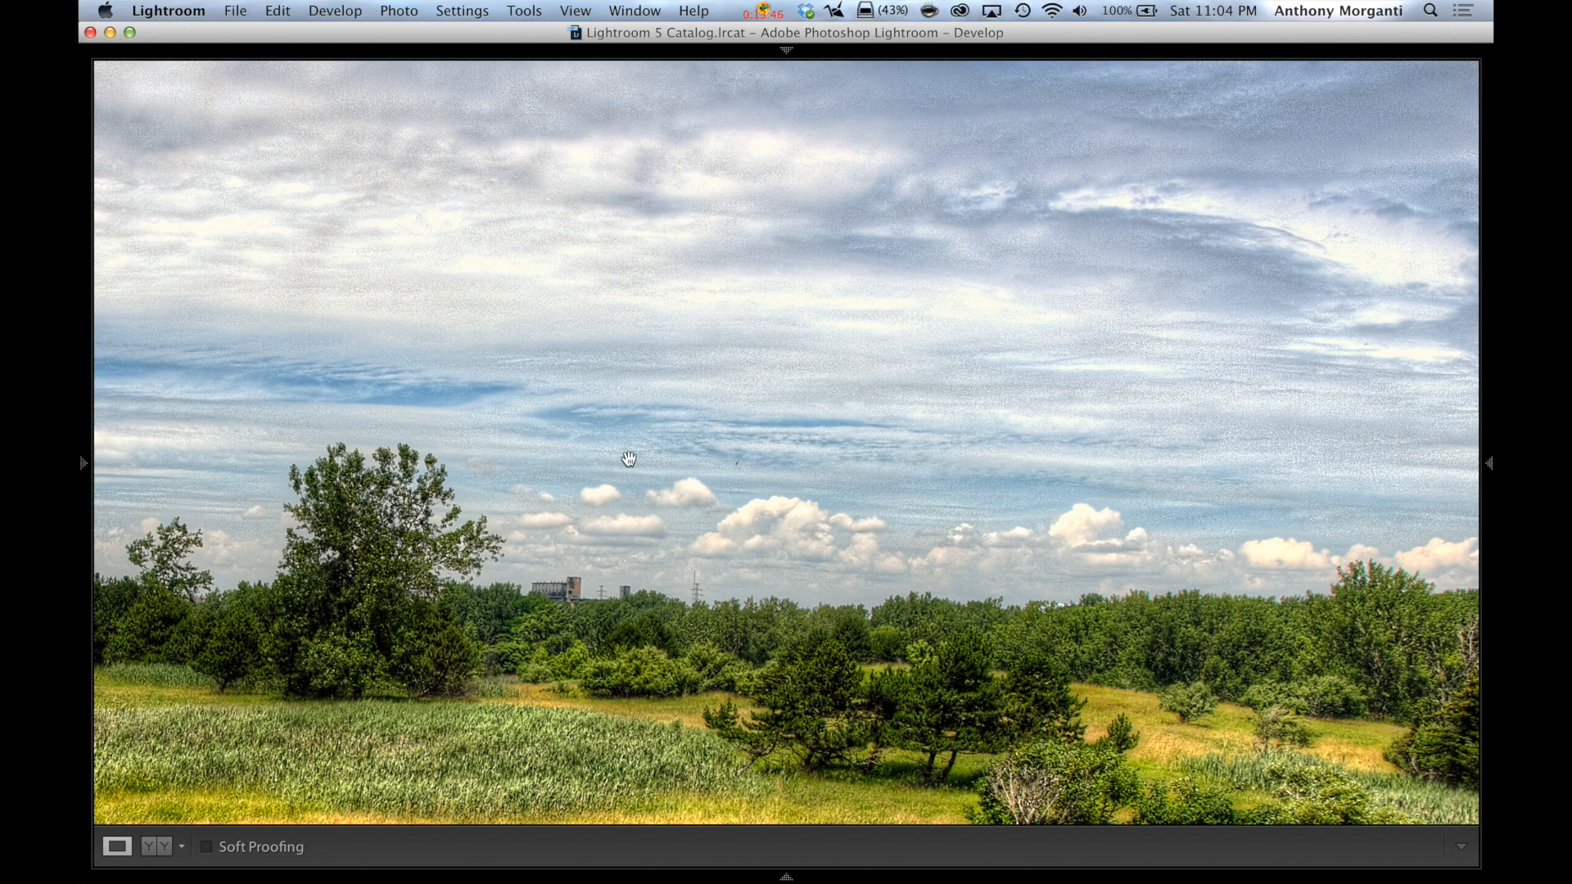
drag(636, 456, 1073, 450)
drag(456, 316, 730, 332)
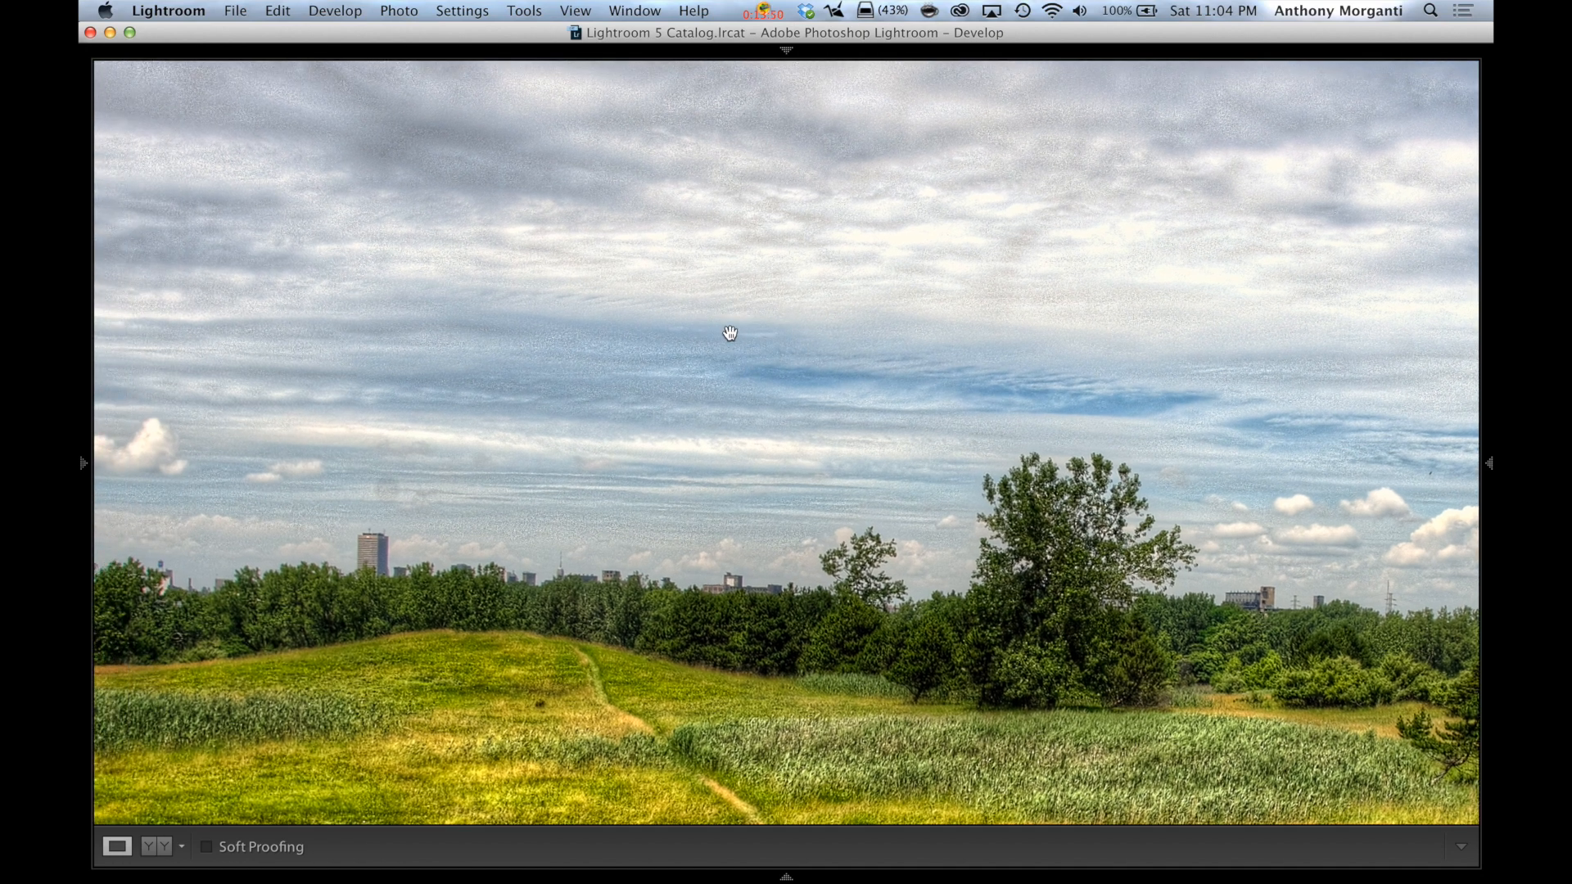
key(shift+Tab)
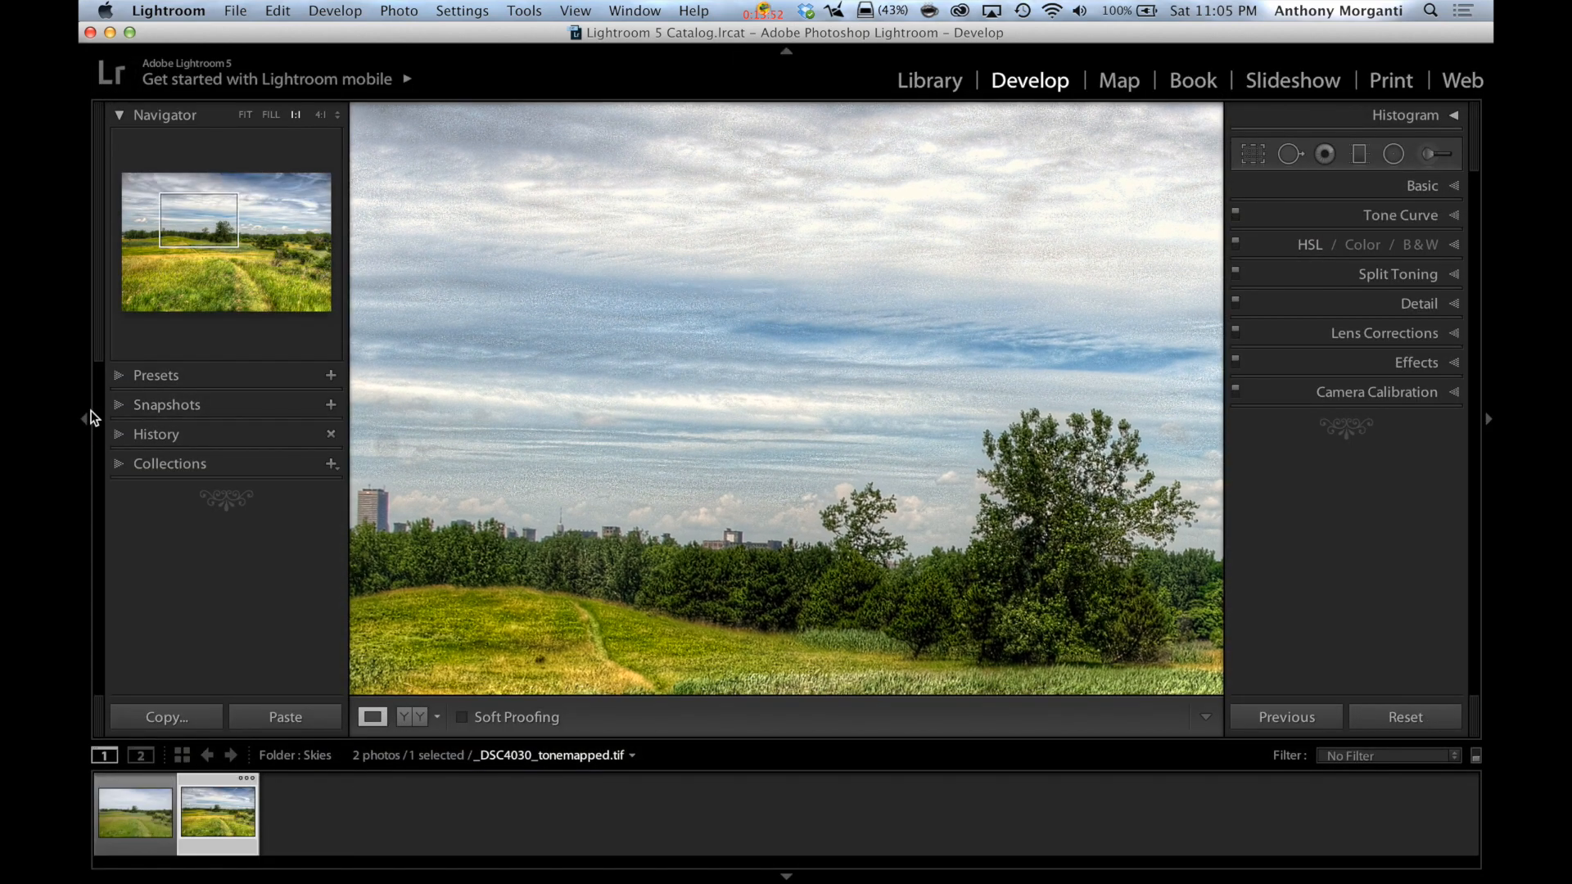
click(83, 416)
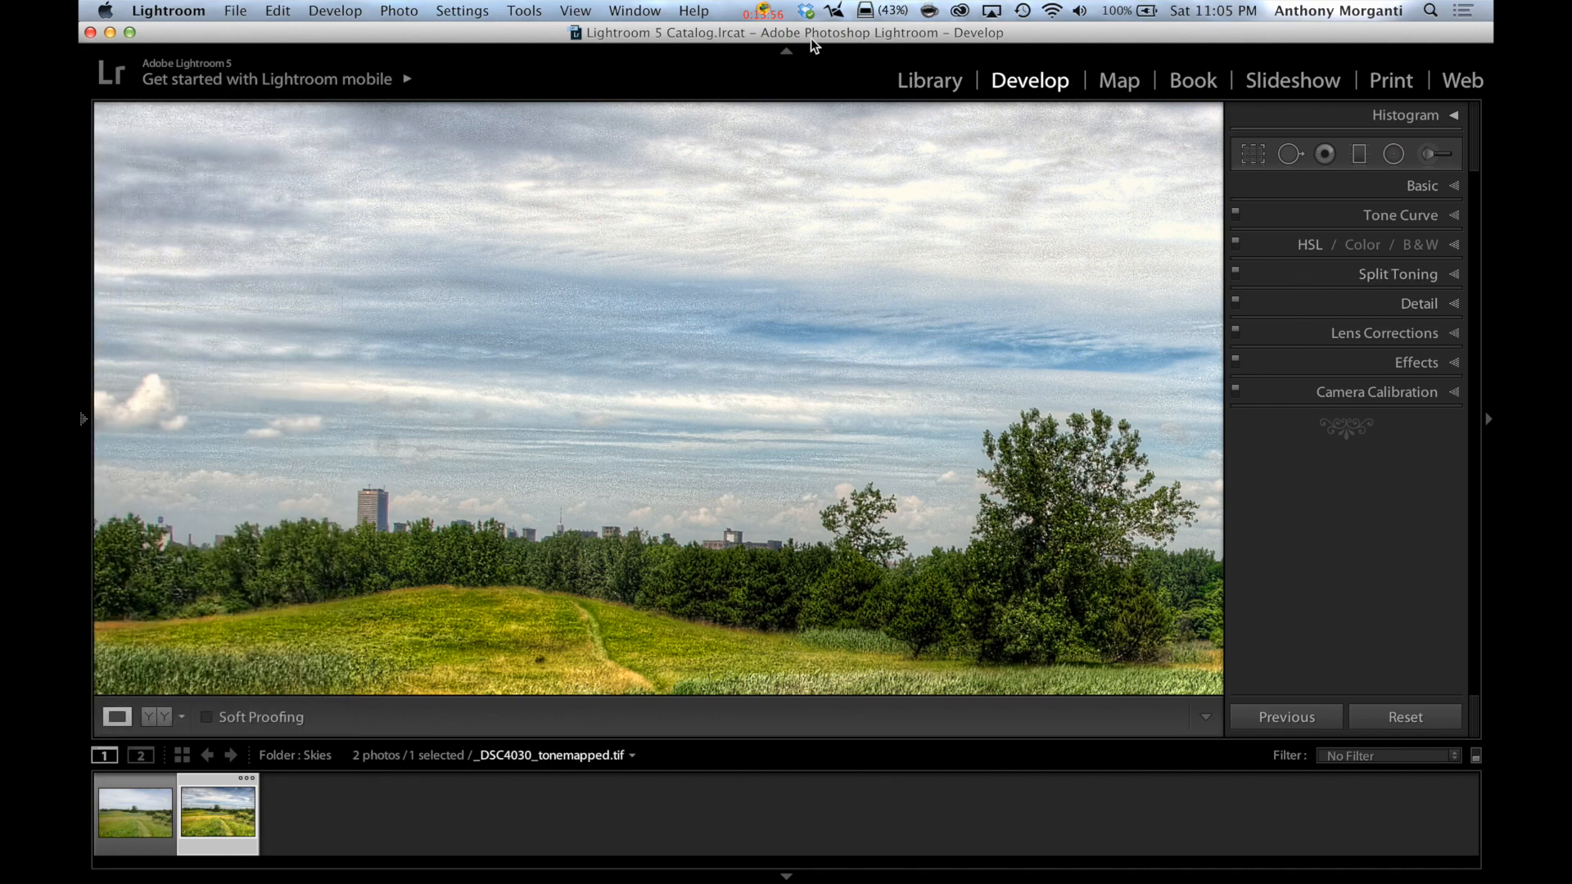
click(784, 51)
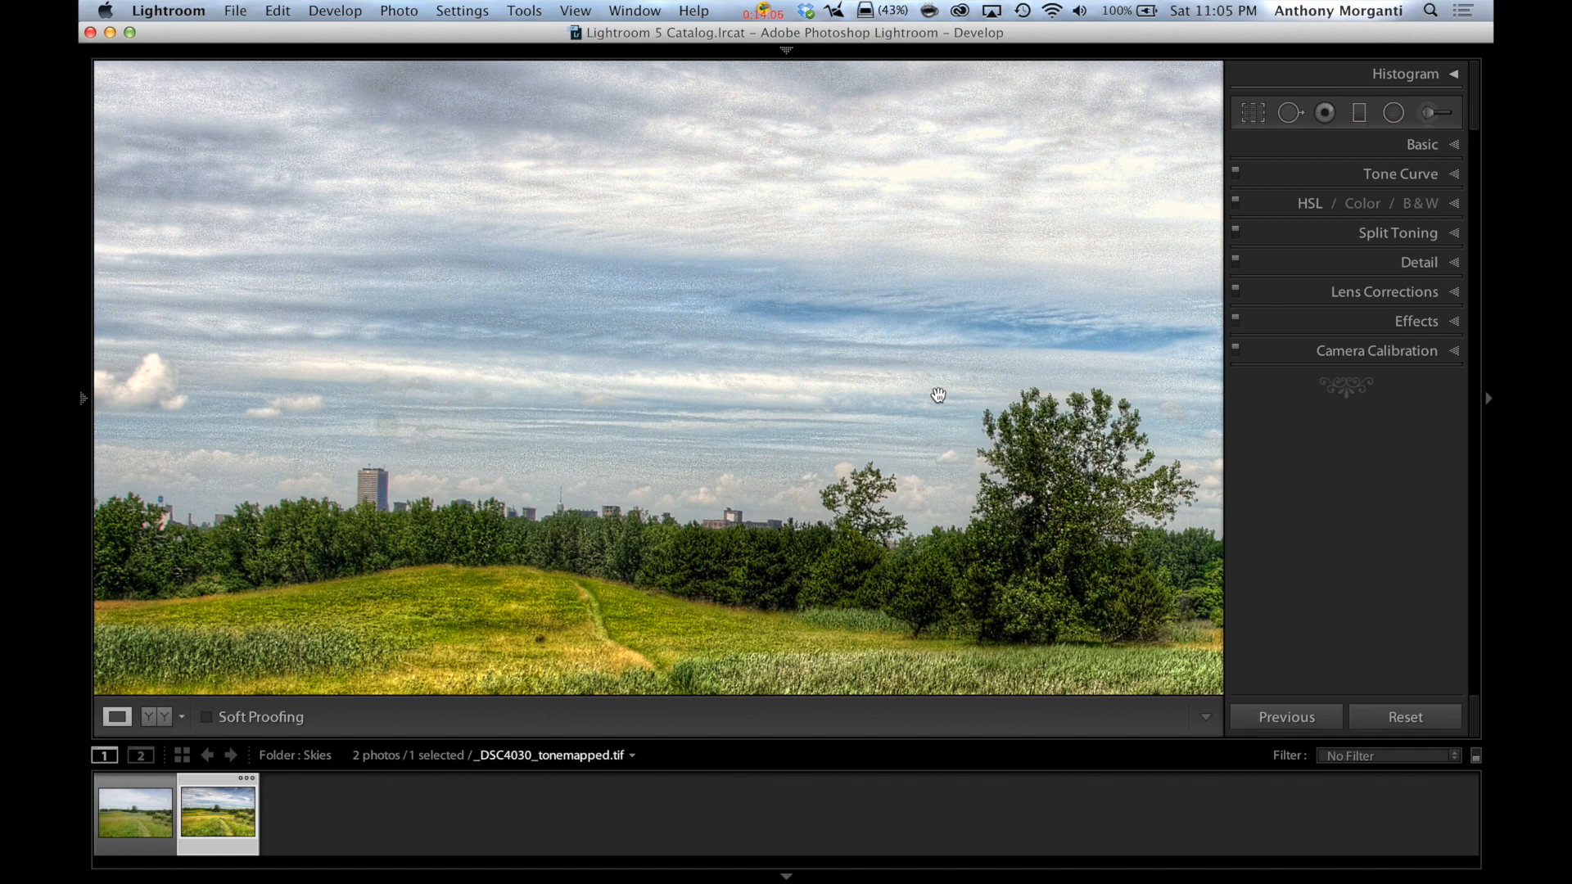
- Send the original _DSC4030_tonemapped.tif to Topaz Fusion Express 2 with Edit Original and run the Denoise 5 plugin
right_click(214, 792)
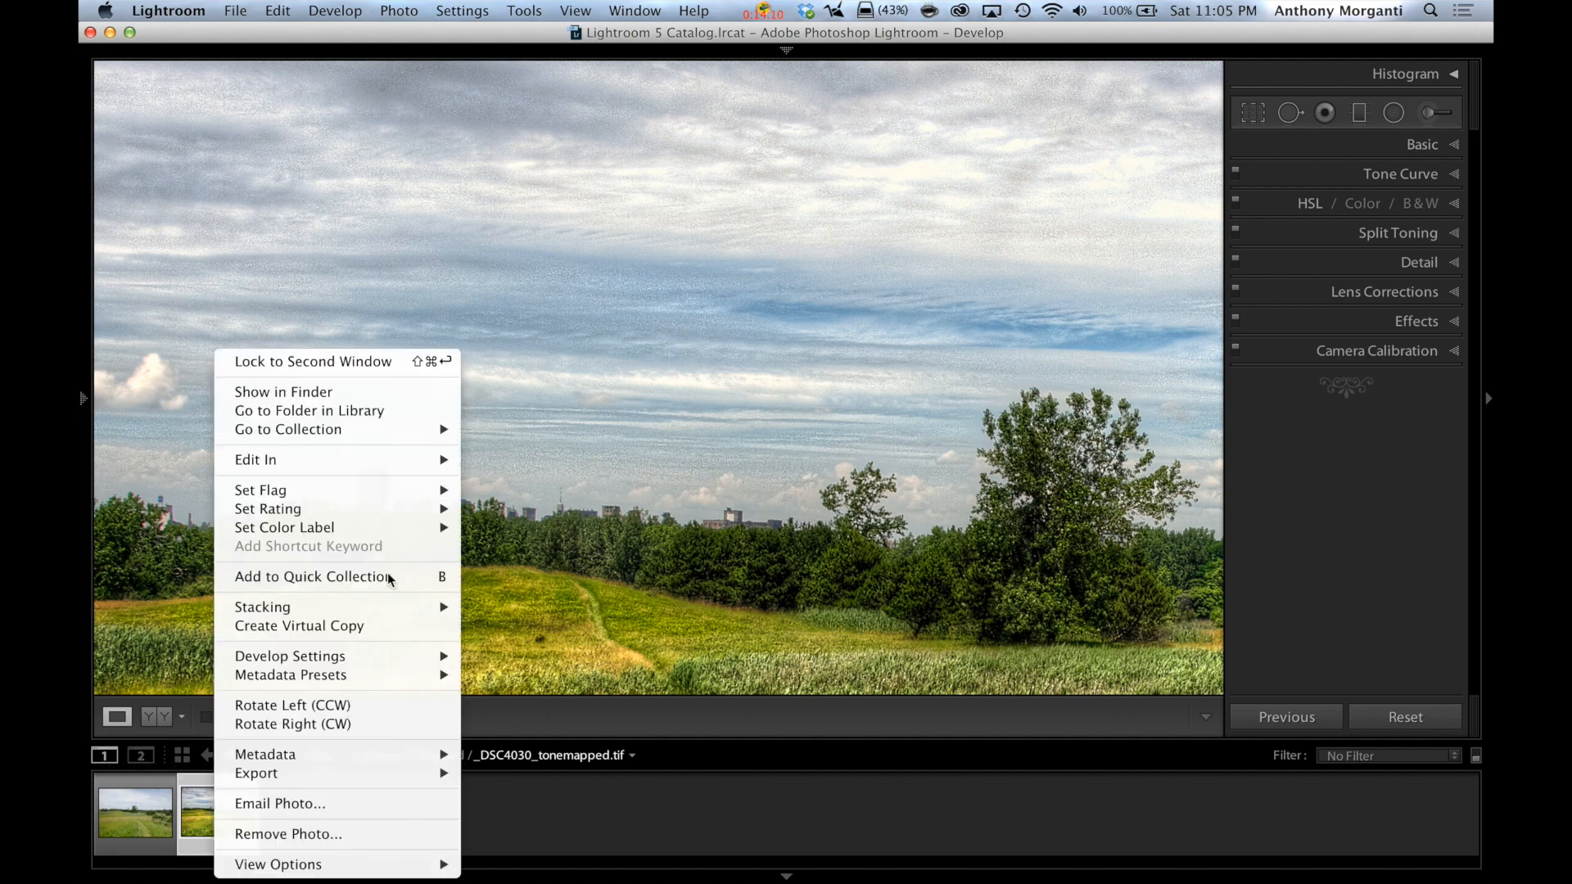
mouse_move(421, 457)
click(526, 482)
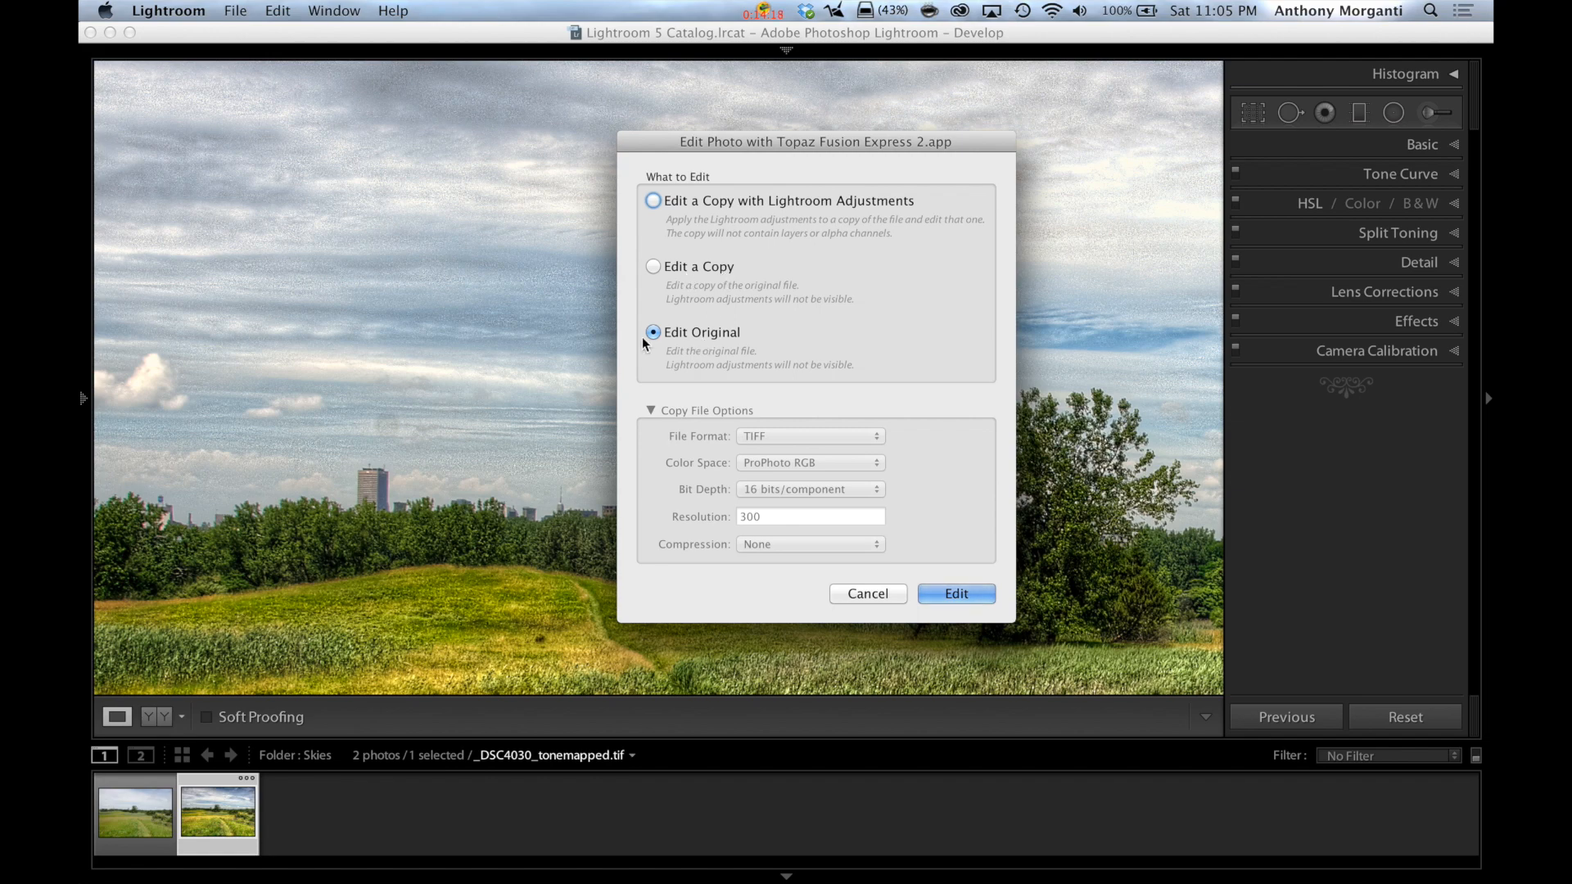
click(950, 592)
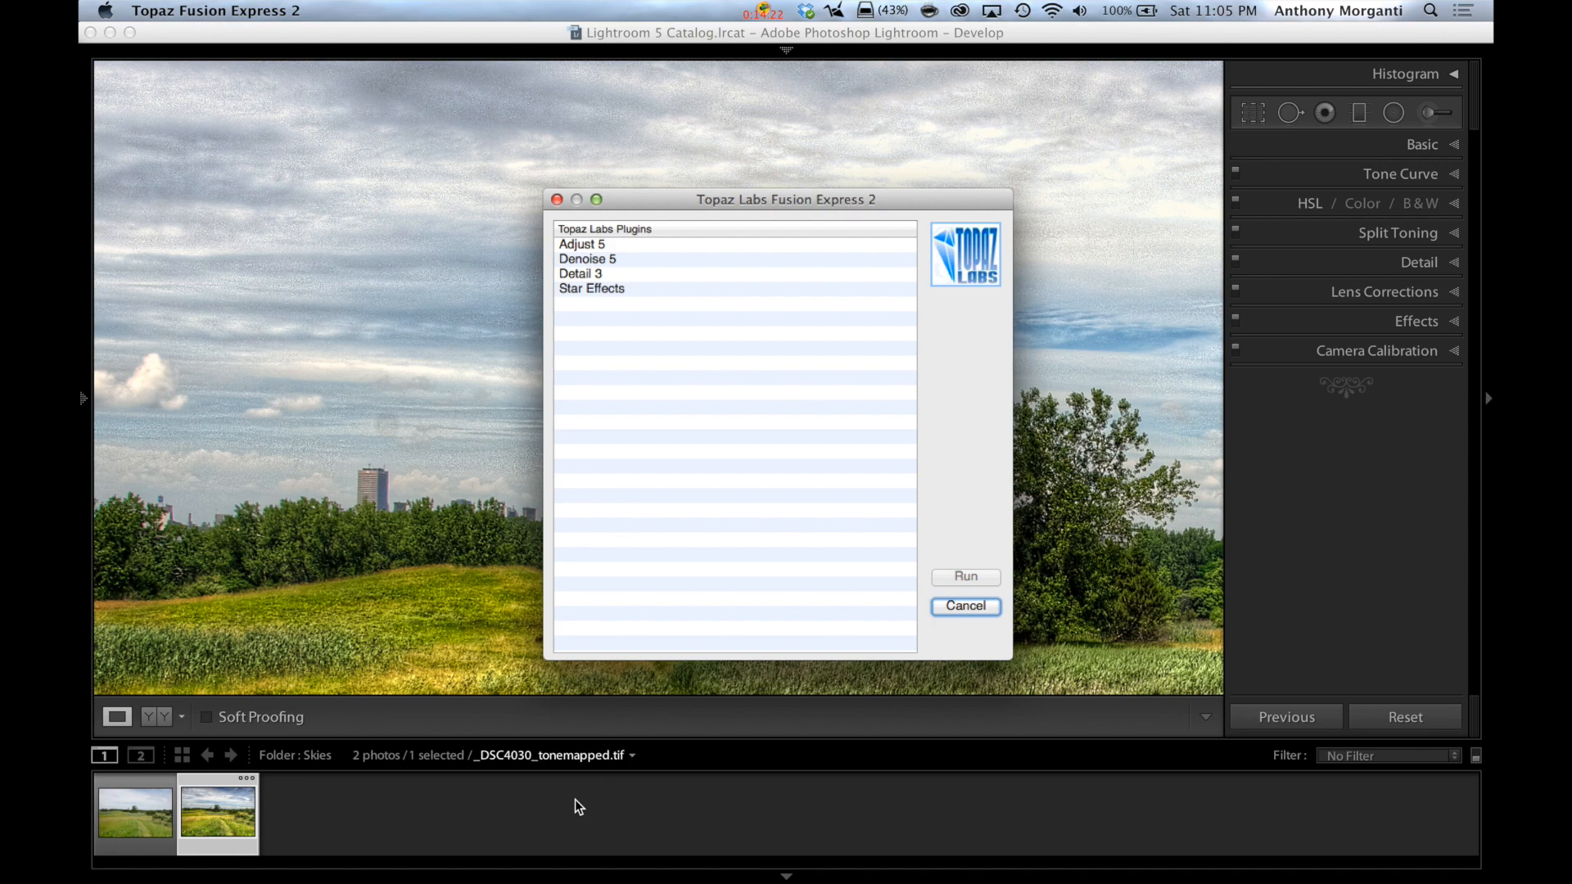
click(599, 260)
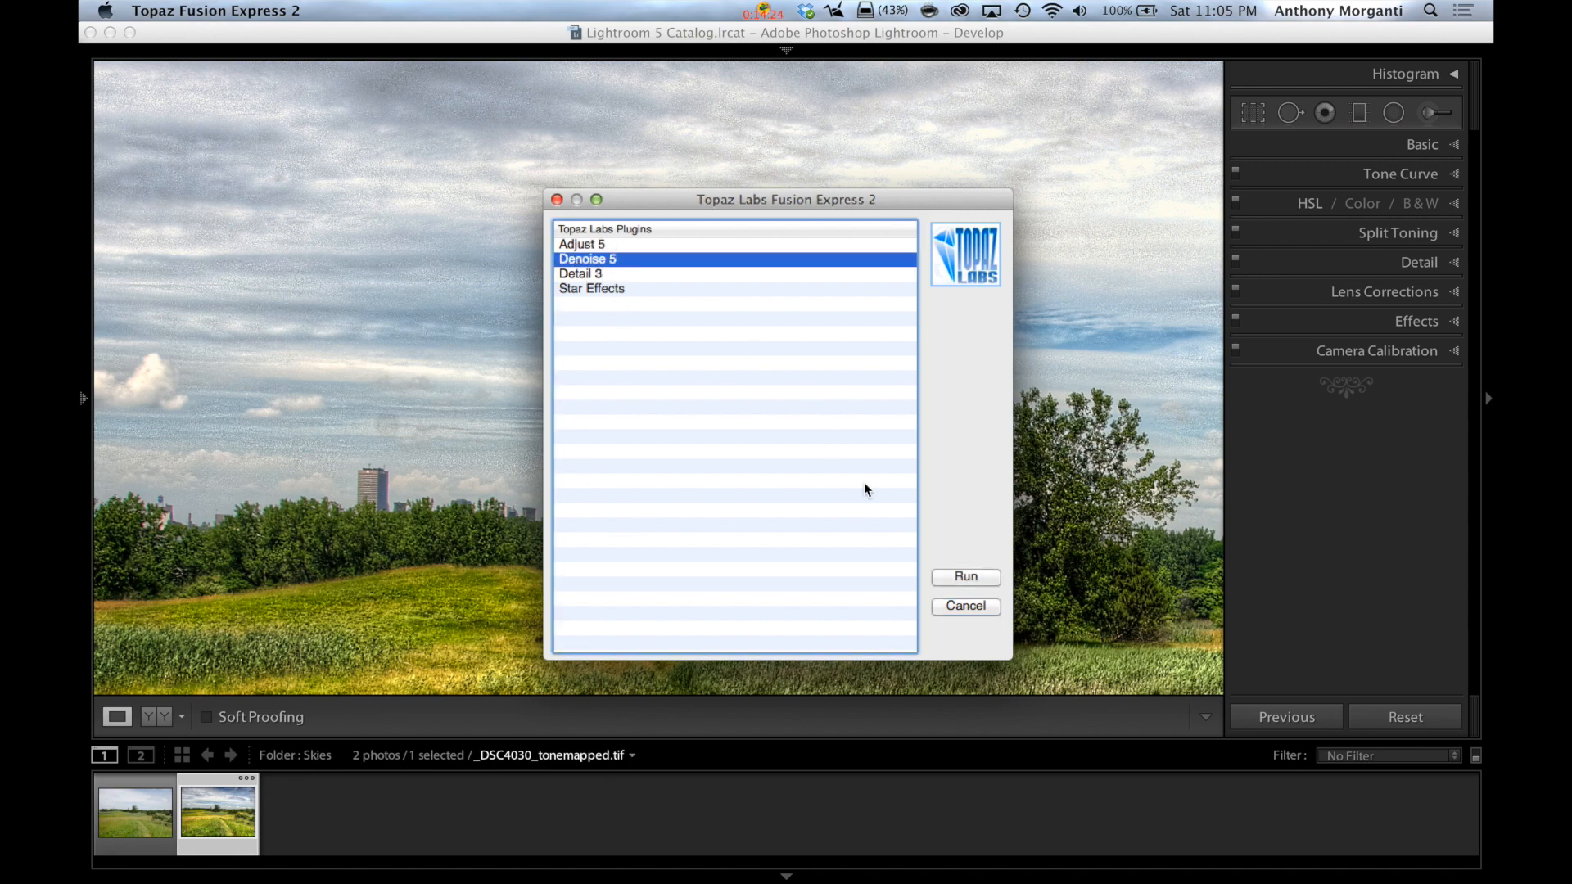
click(966, 577)
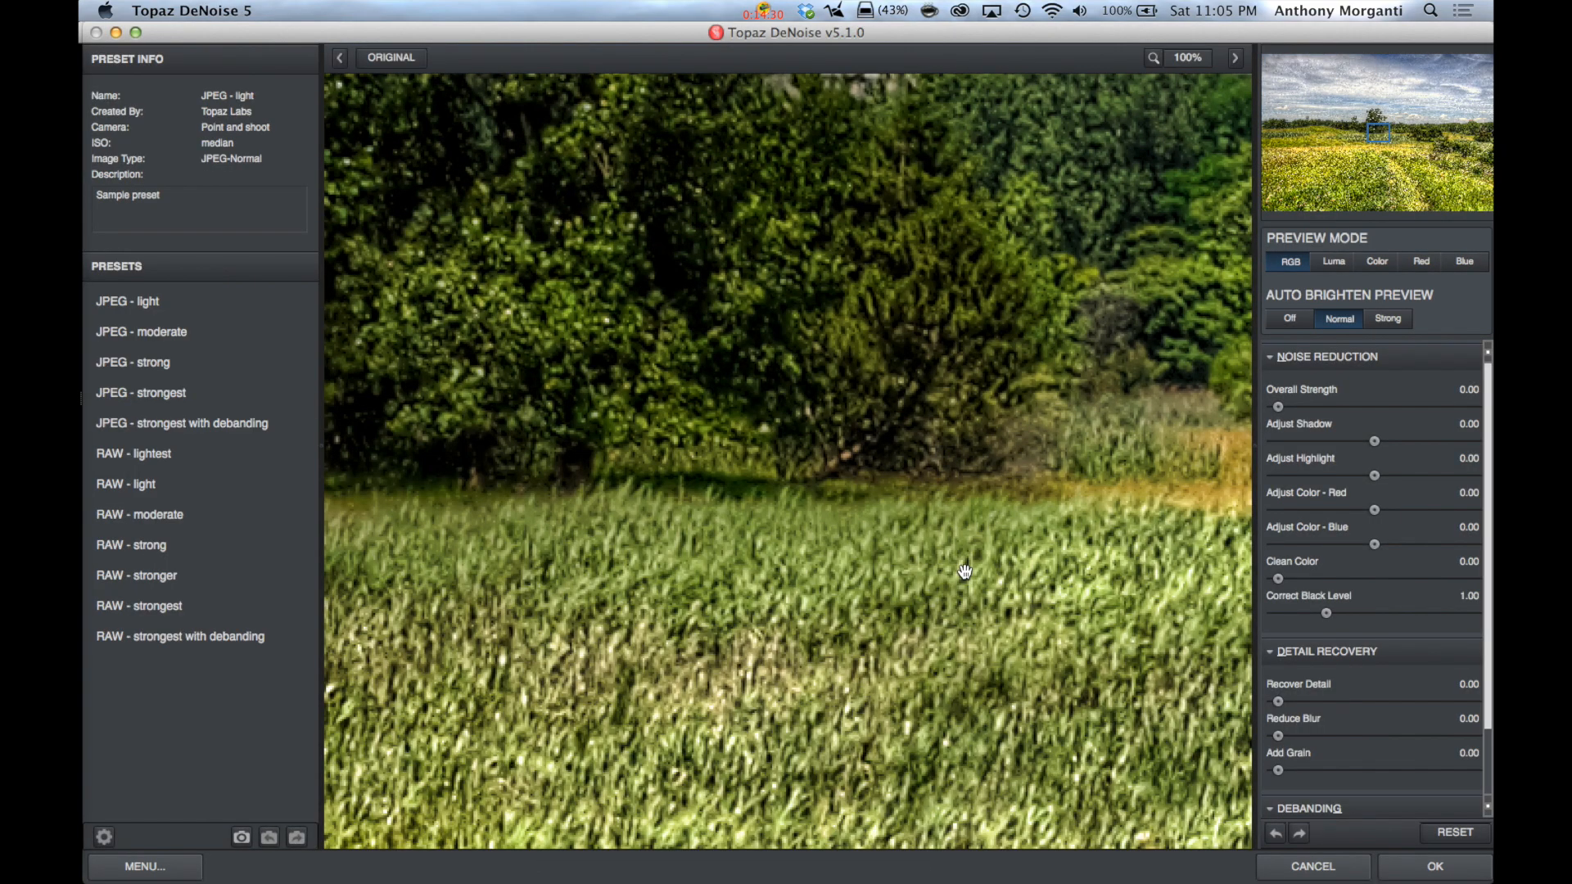
- Try the RAW - strongest noise reduction preset and examine its effect on the sky above the tree
drag(930, 194, 937, 666)
drag(804, 245, 802, 613)
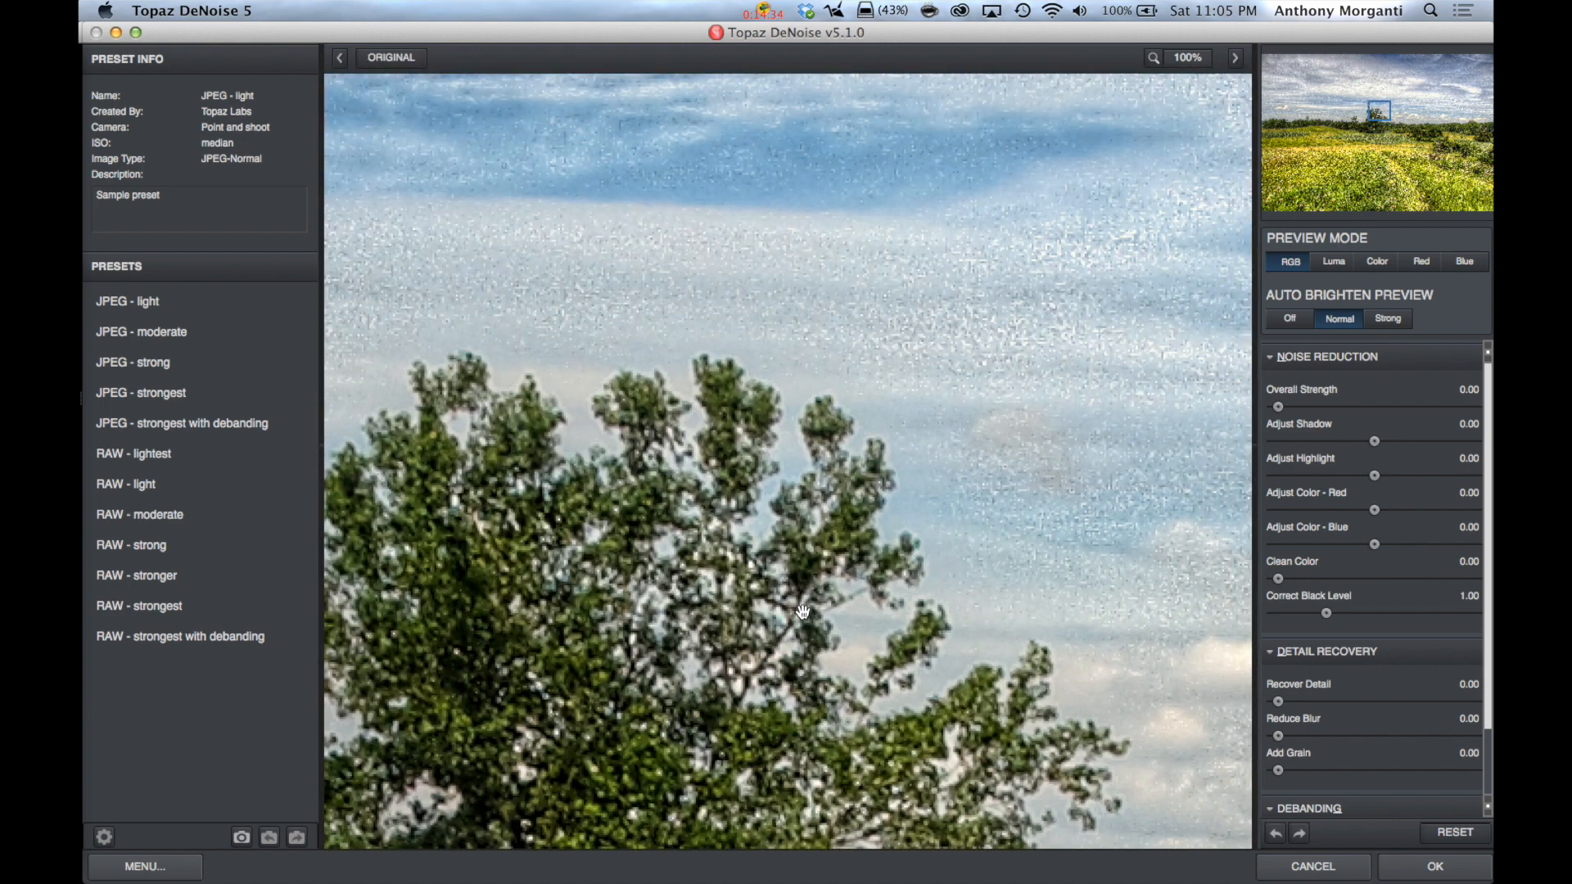
drag(919, 278, 674, 516)
drag(1064, 196, 982, 242)
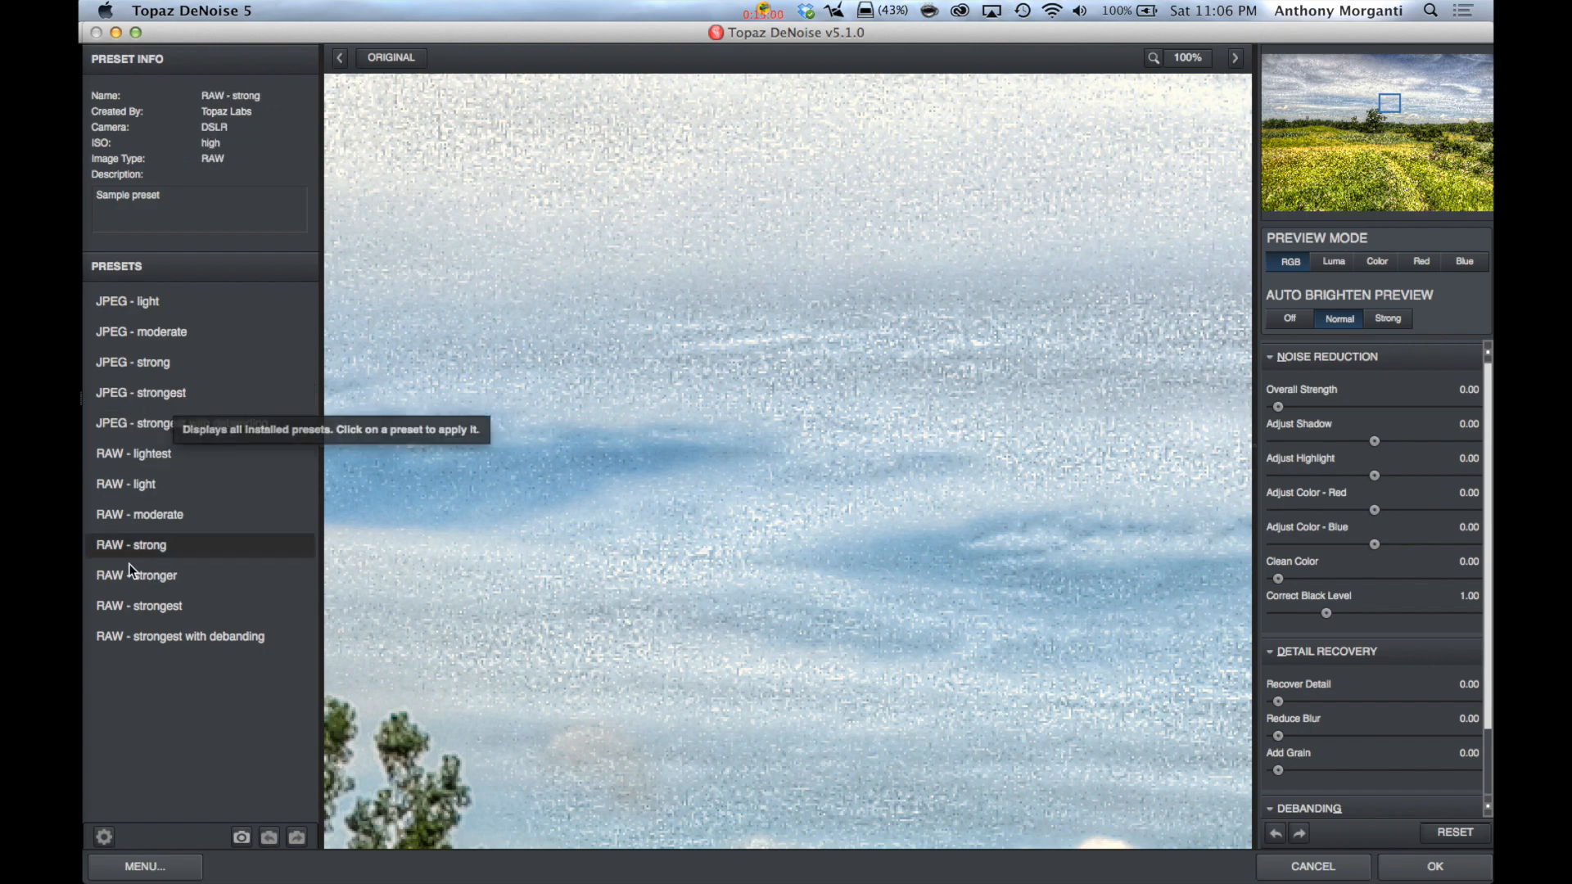
click(156, 606)
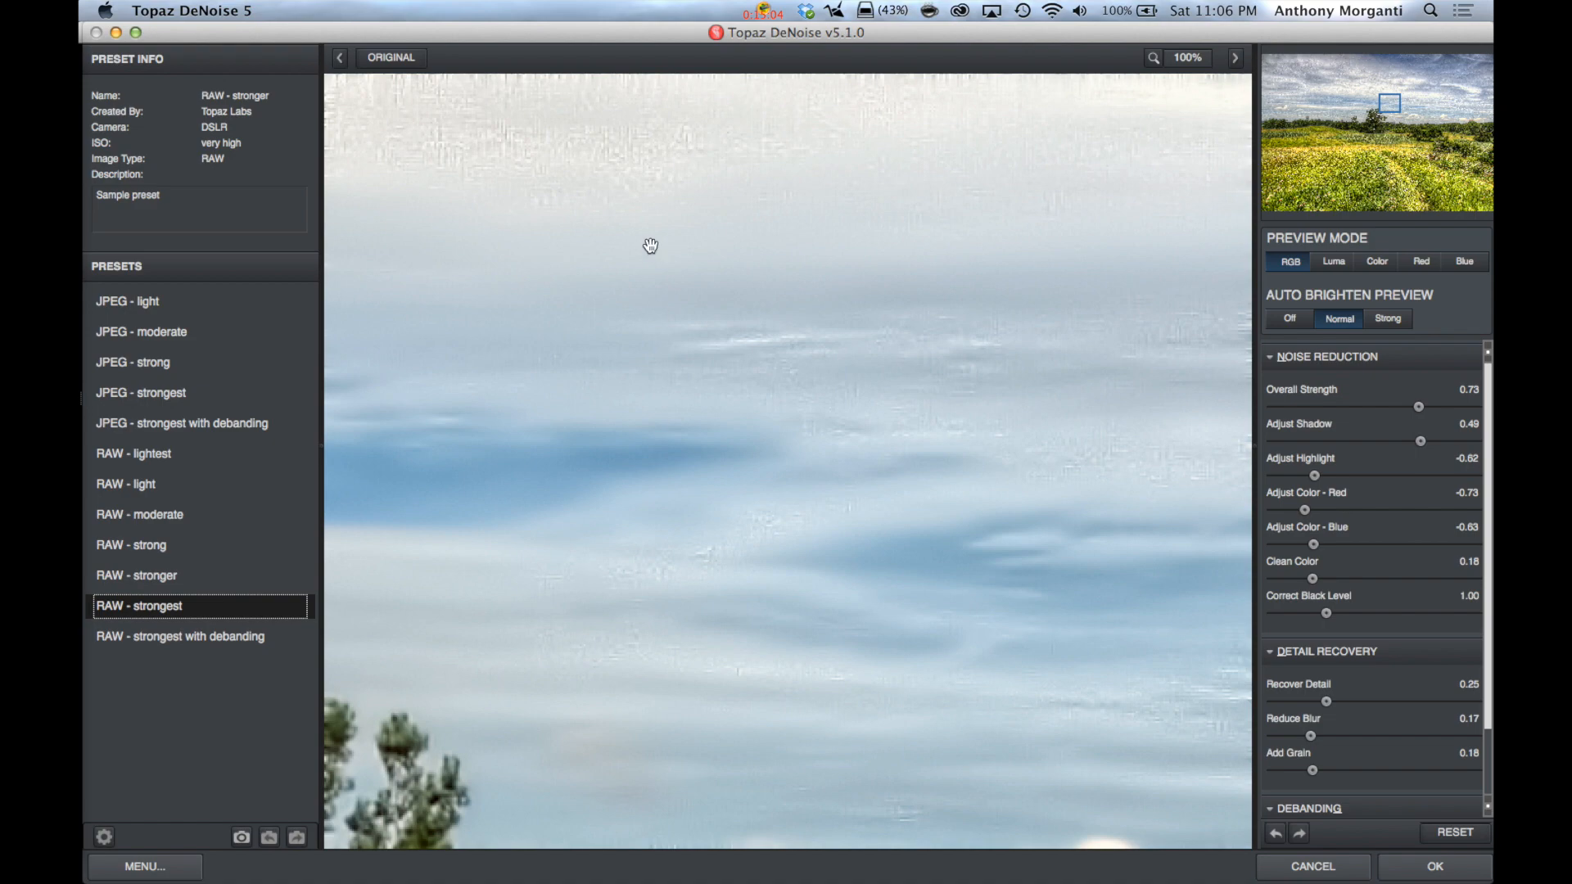
drag(609, 167, 670, 233)
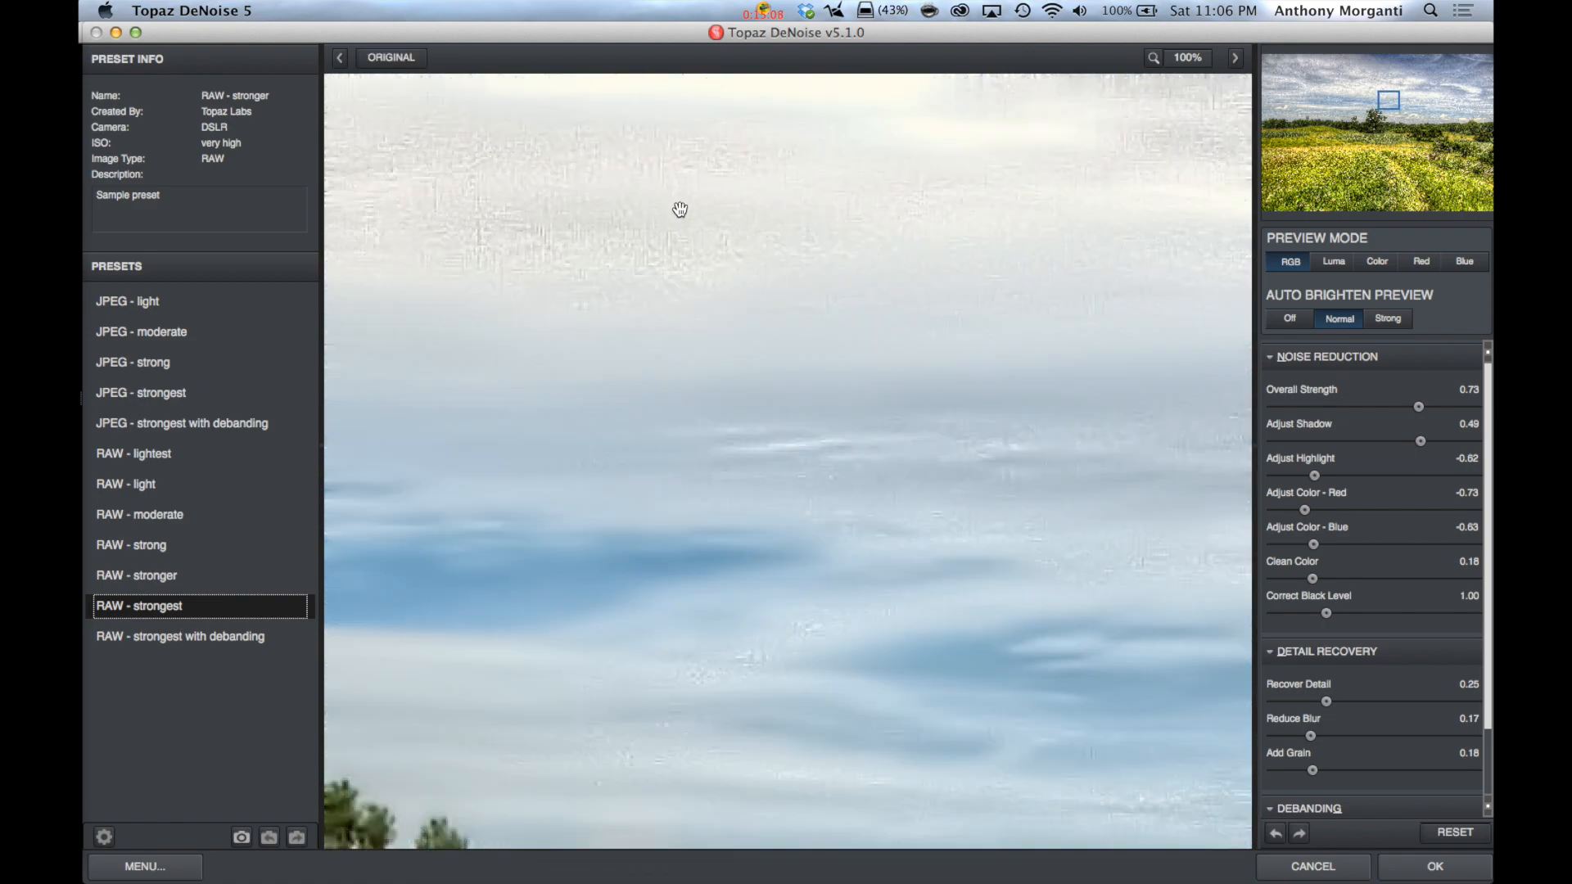
- Apply the JPEG - strongest preset, preview it at 50%, and accept the denoised photo back into Lightroom at full-image view
click(160, 397)
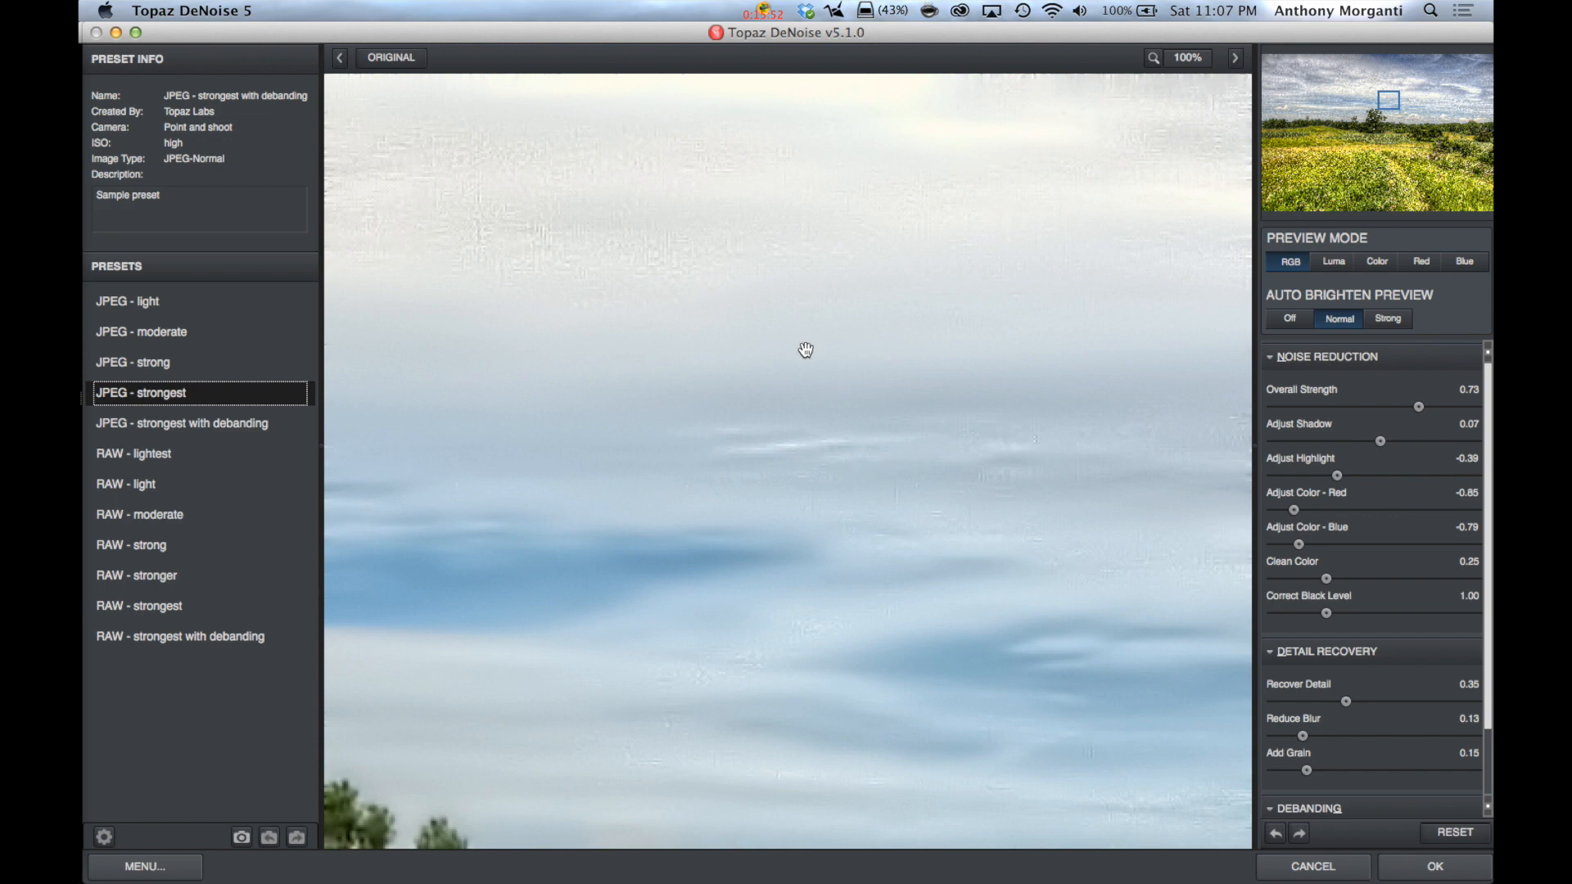
click(1200, 61)
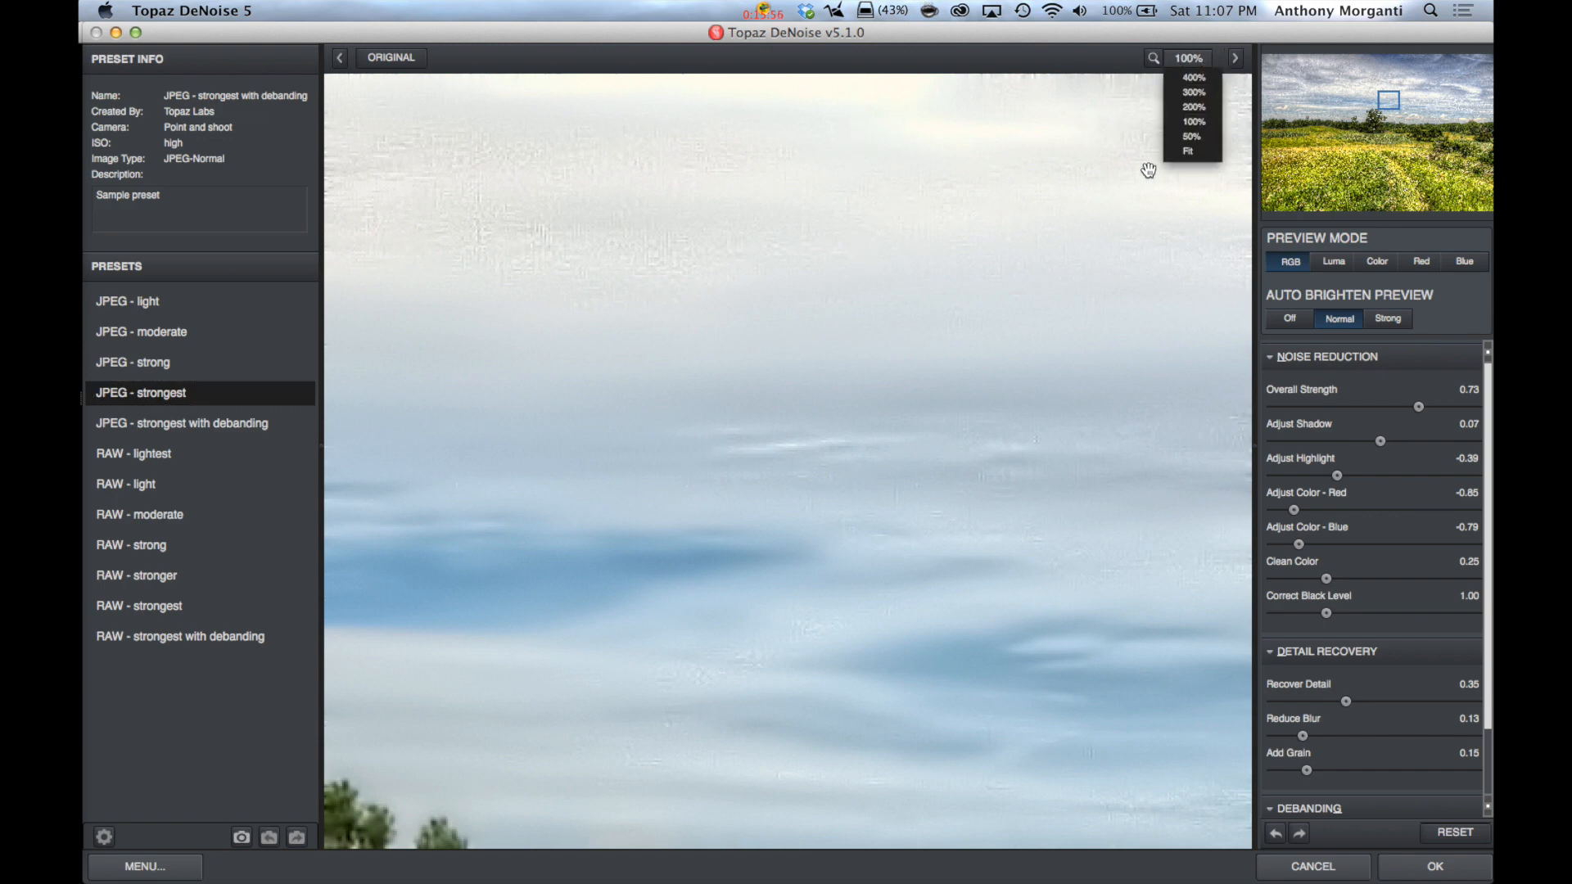
click(1191, 137)
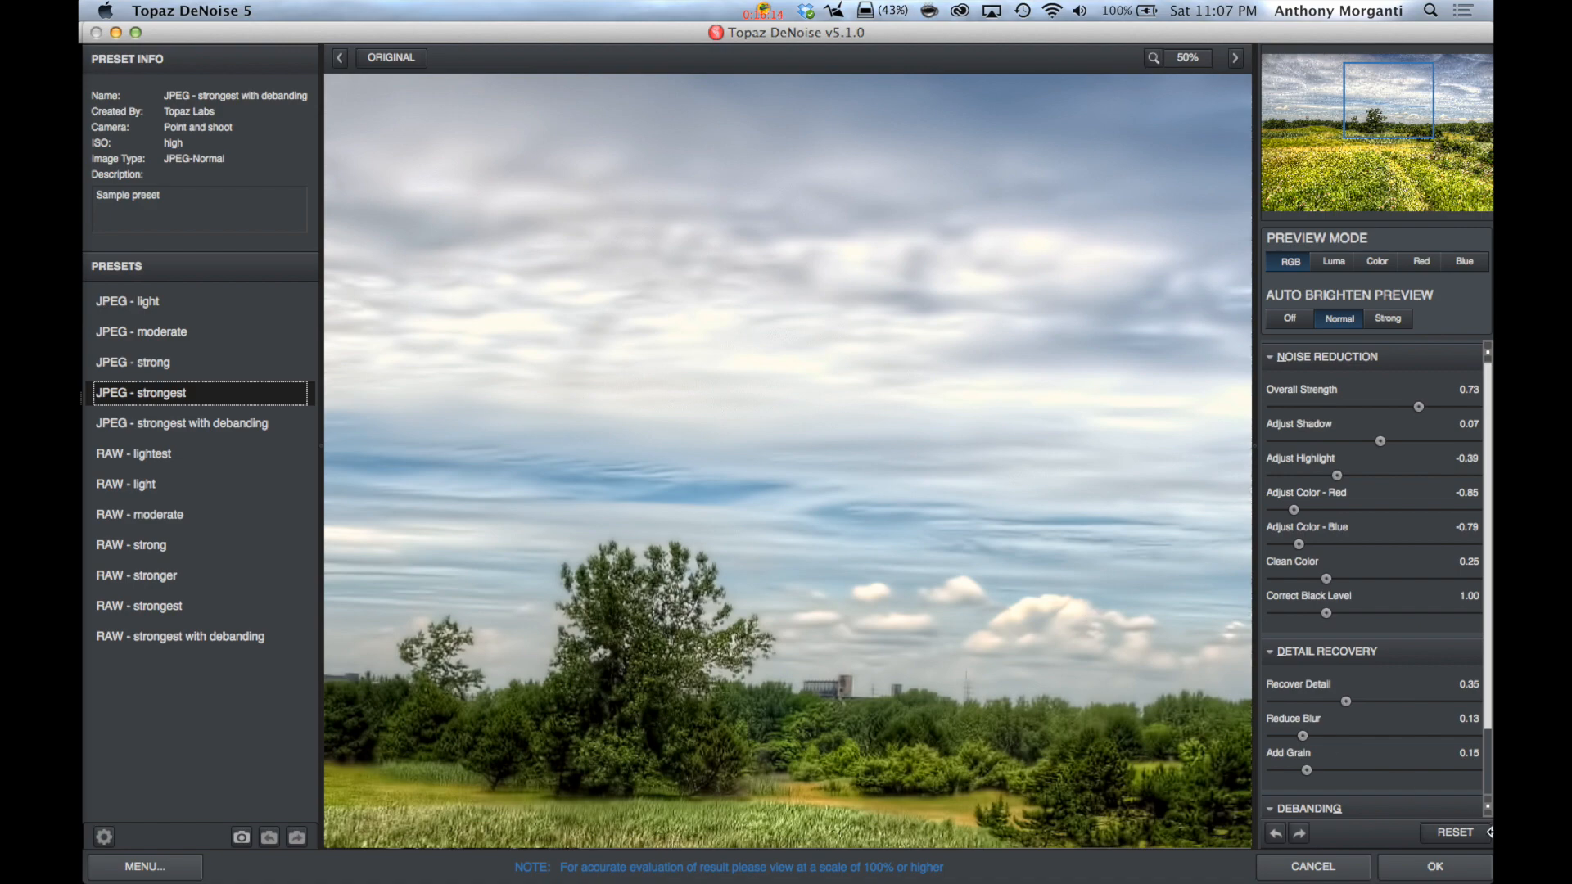
click(1428, 868)
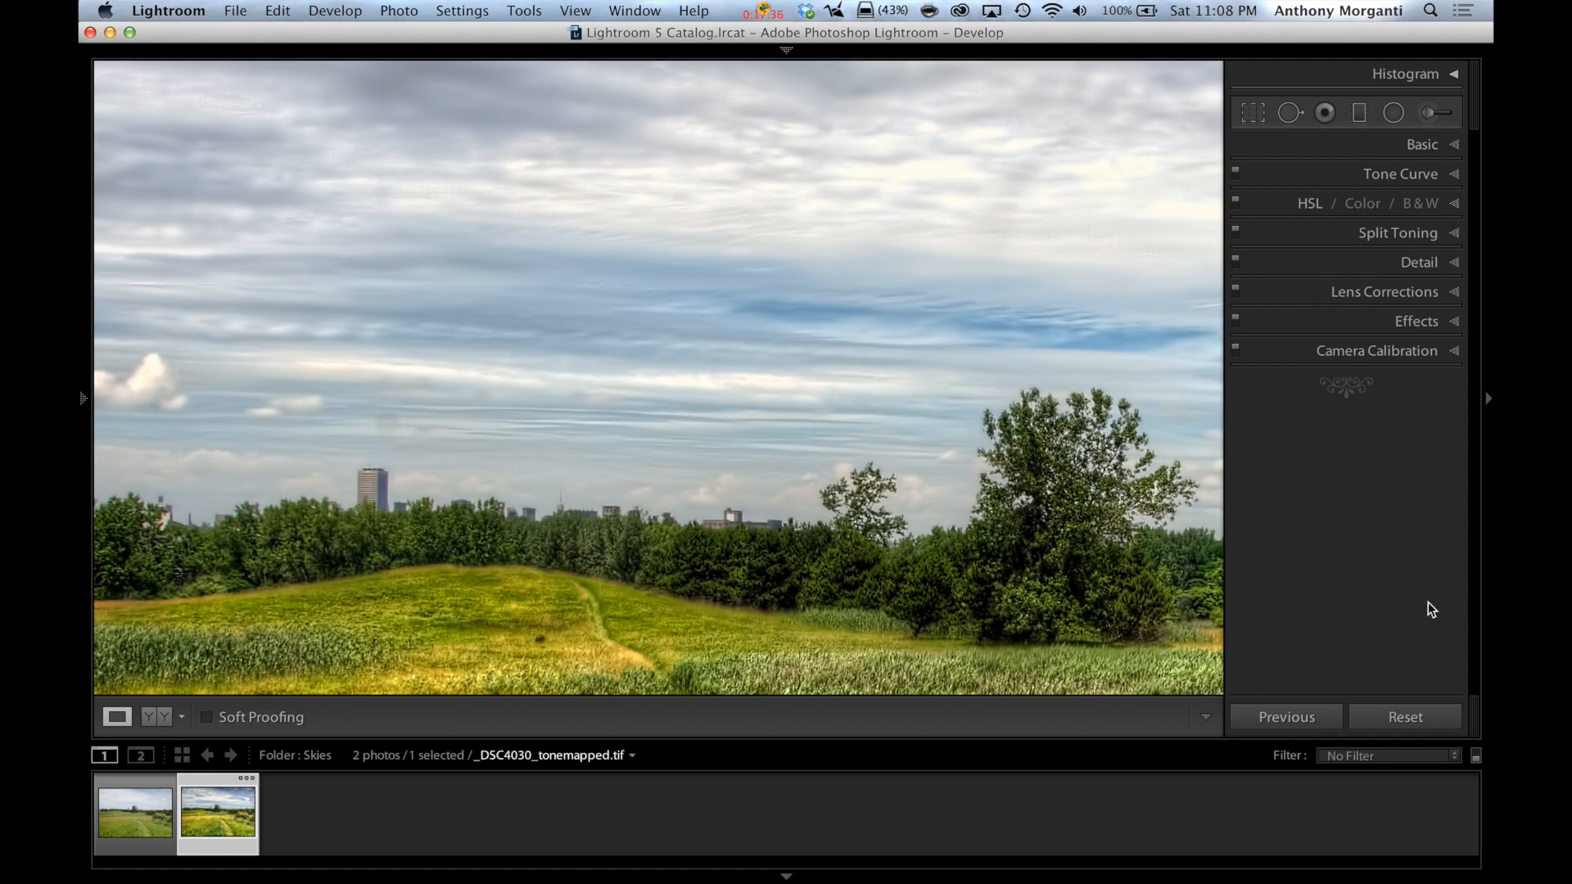
click(565, 252)
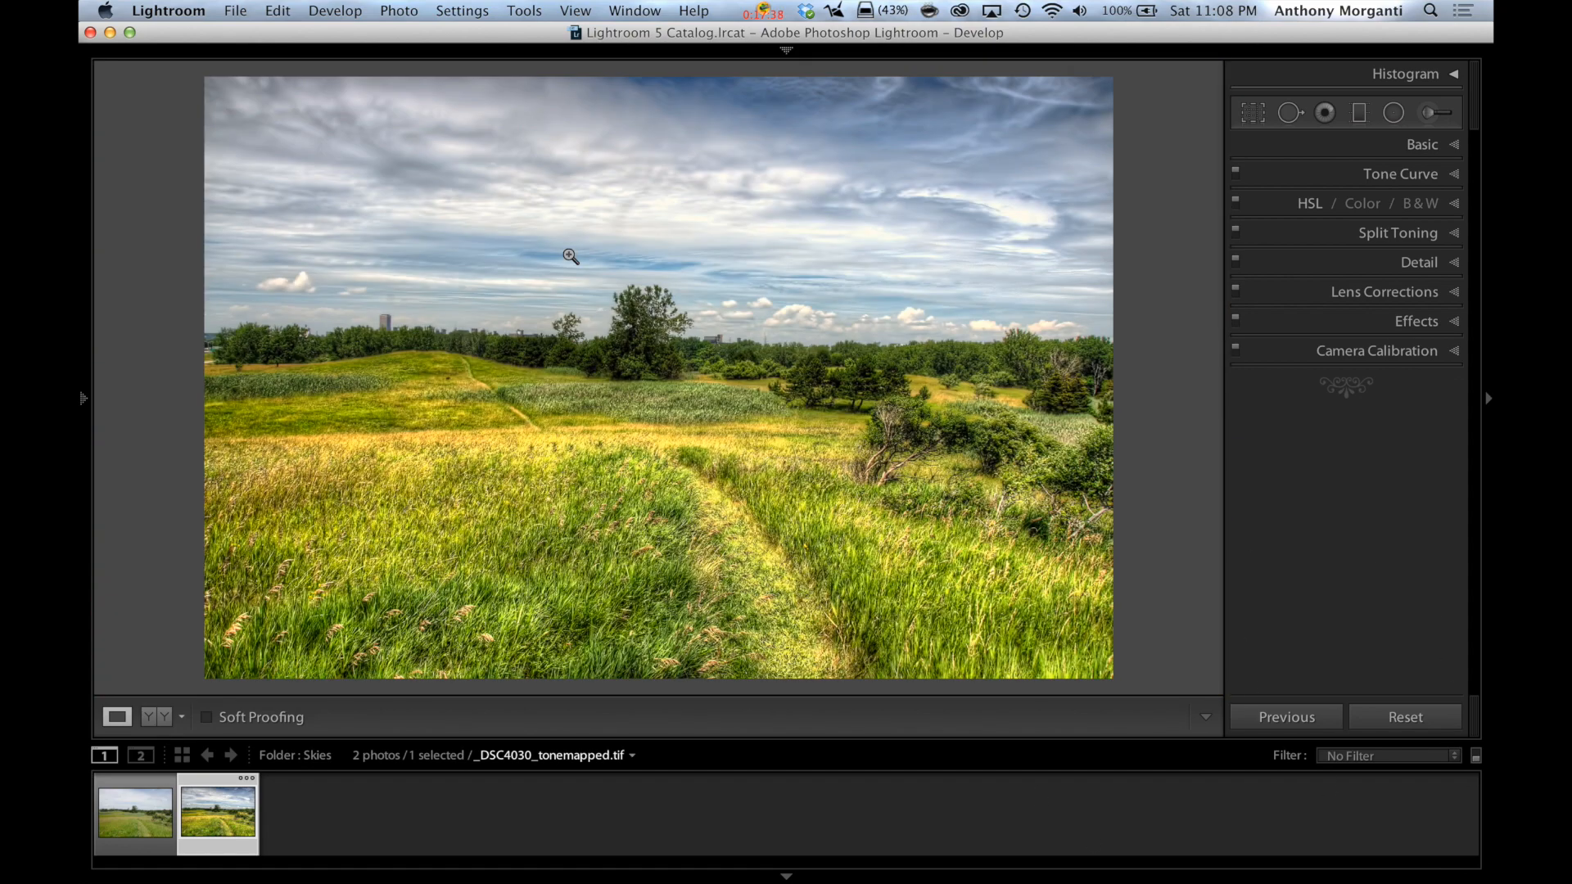
- Examine the denoised sky and tree of _DSC4030_tonemapped.tif at 1:1, then compare the full image with the other photo
click(568, 252)
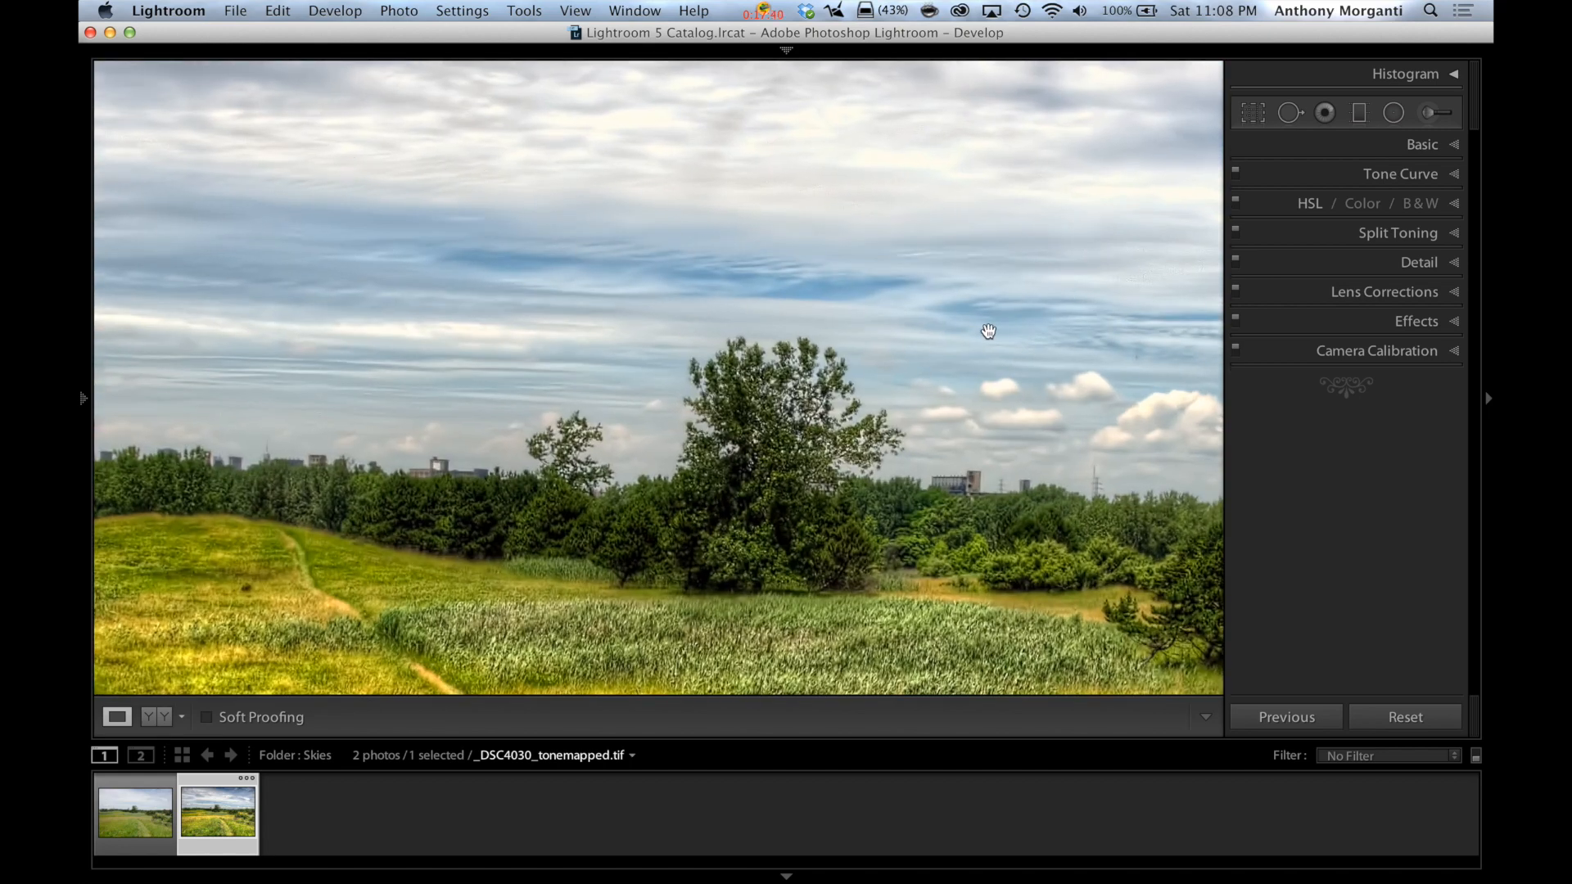
click(642, 402)
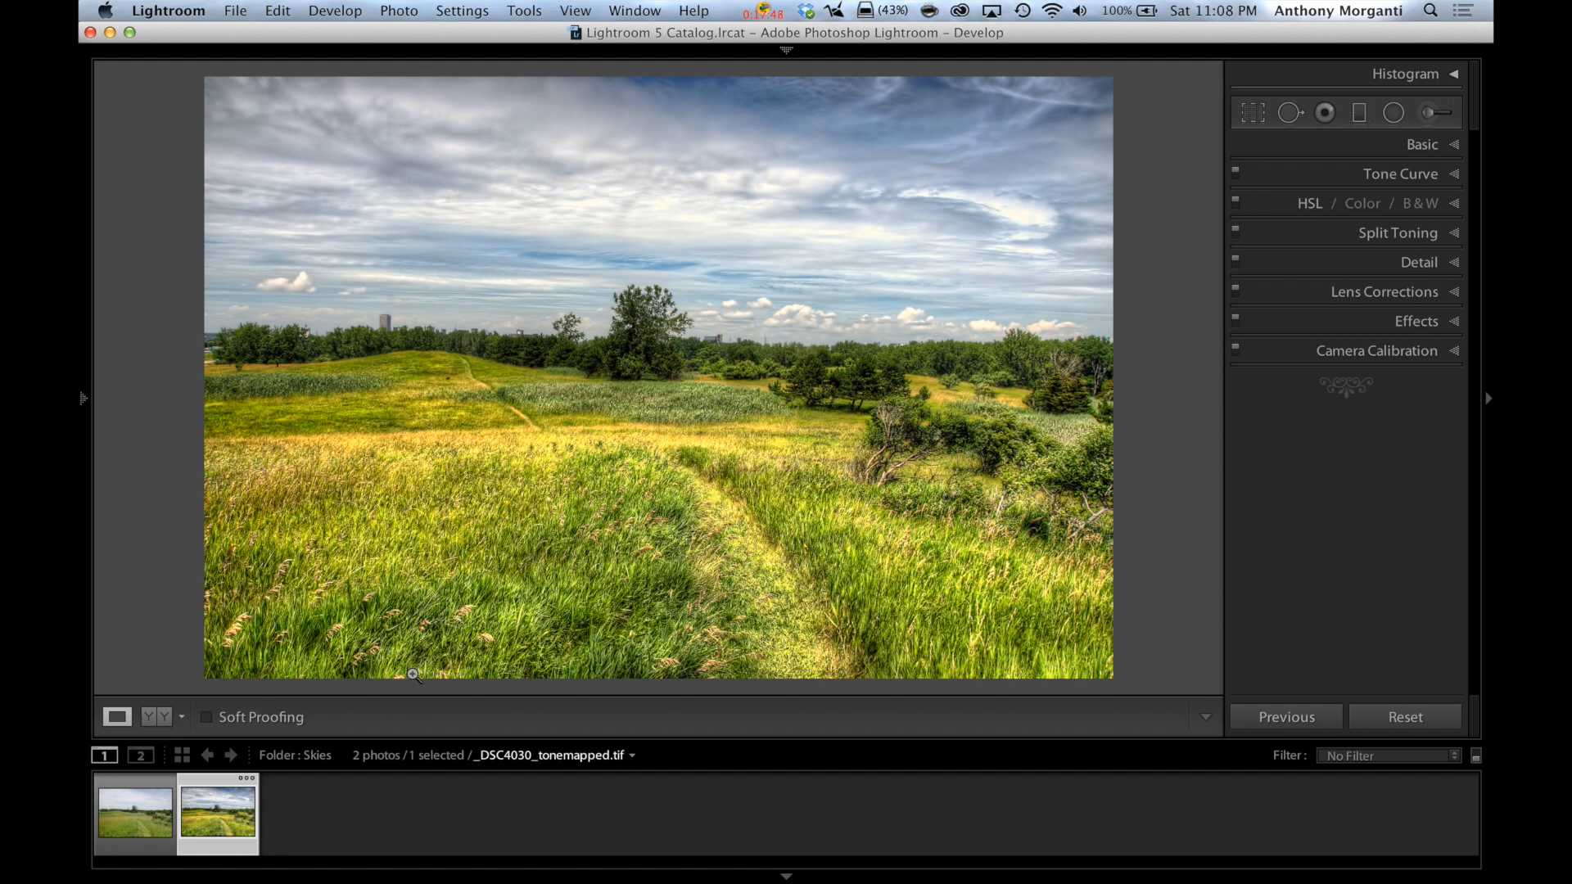
click(139, 804)
click(209, 813)
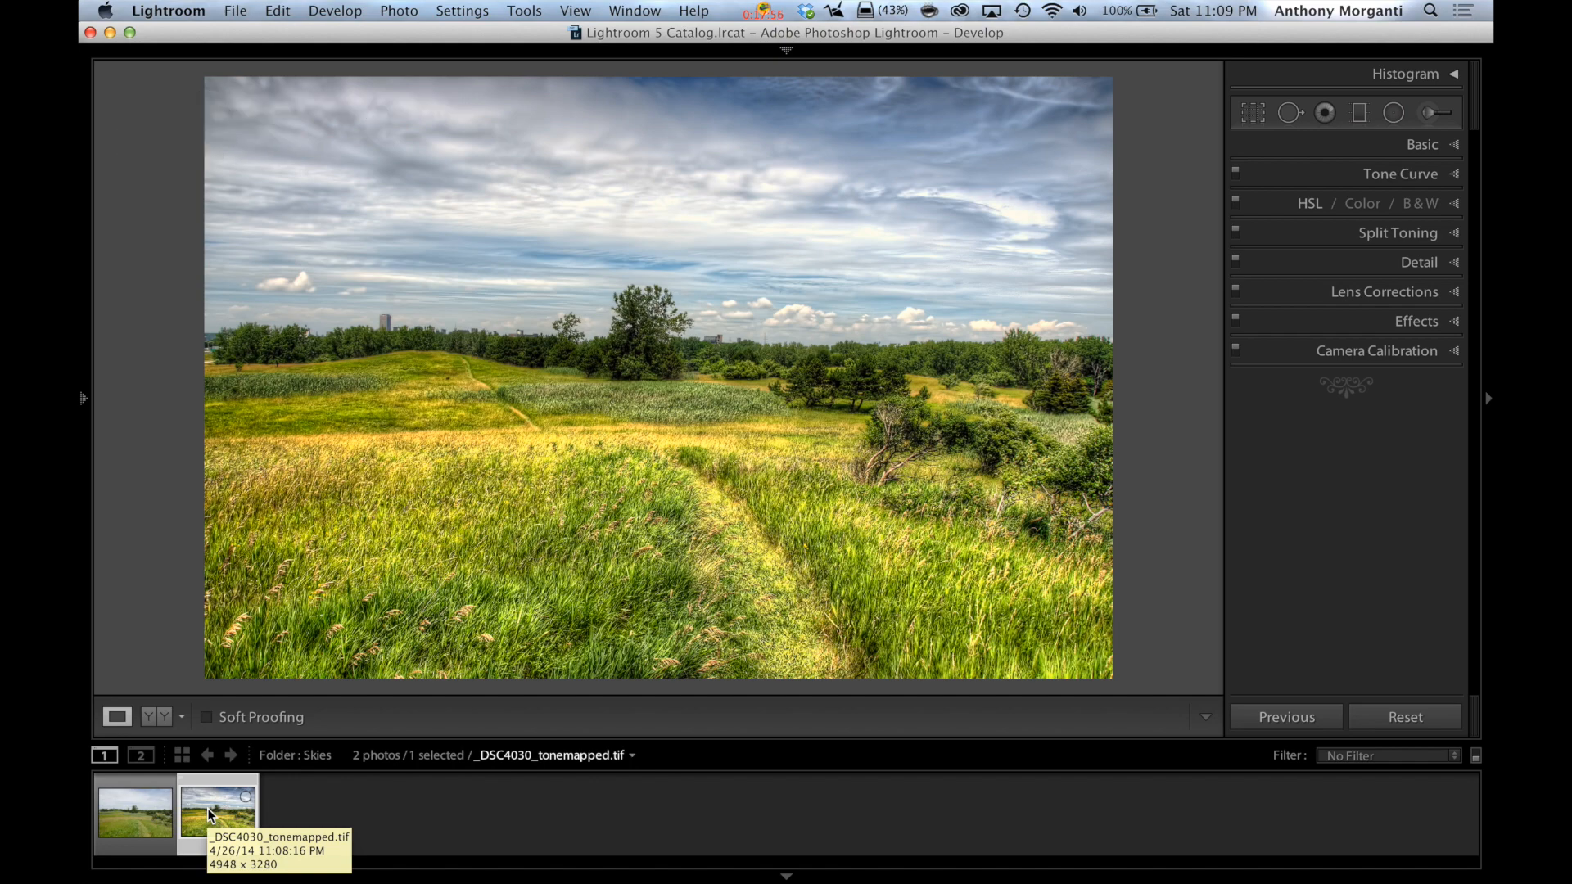
right_click(209, 814)
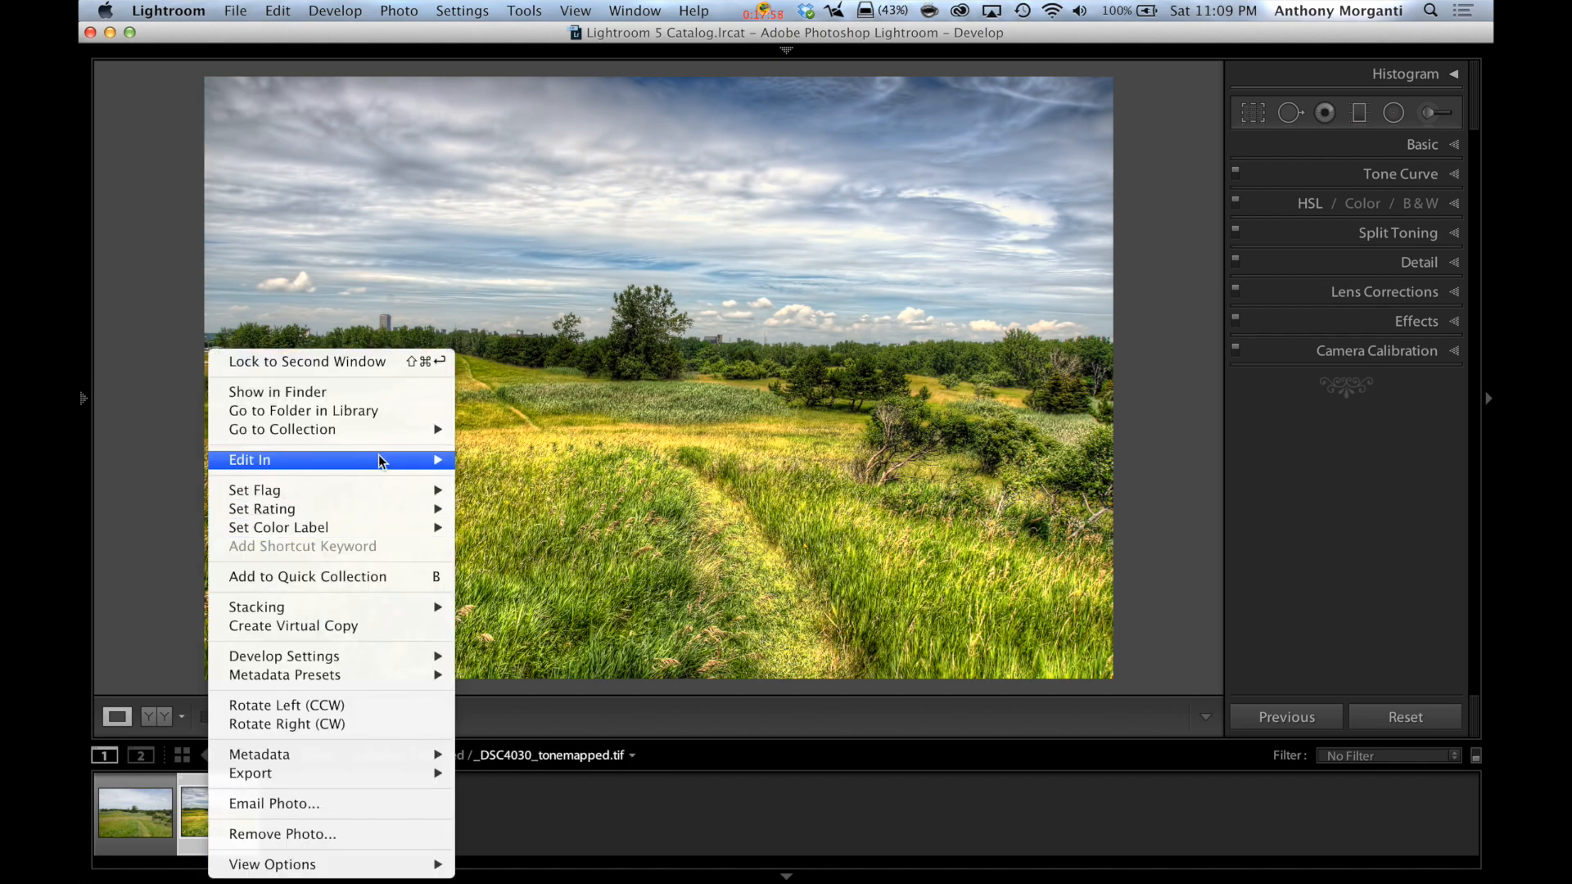
mouse_move(379, 457)
click(516, 480)
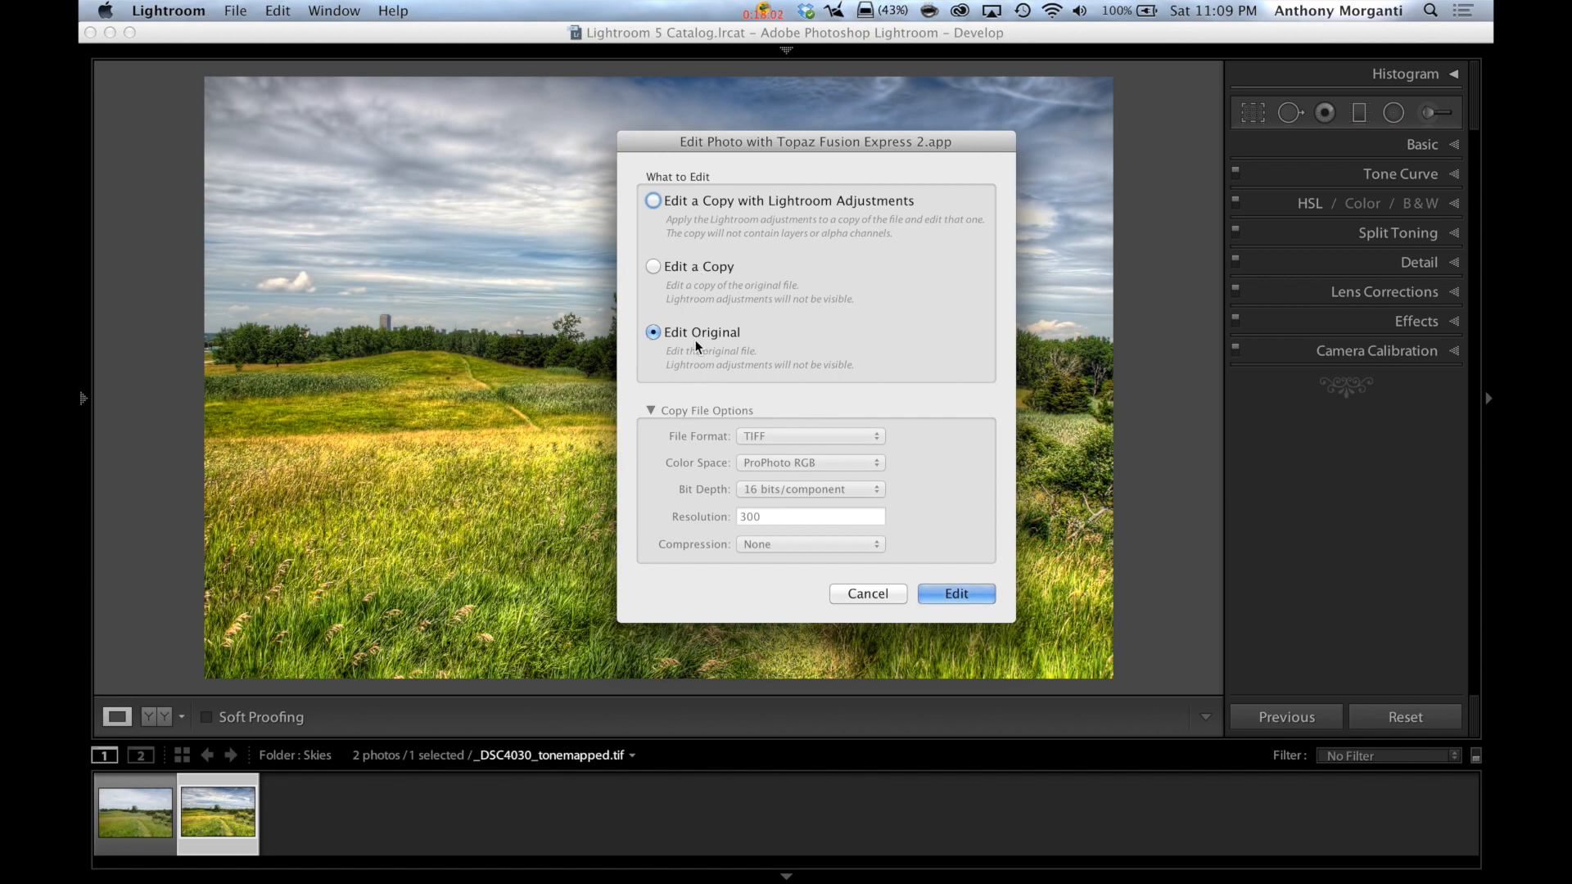
click(866, 593)
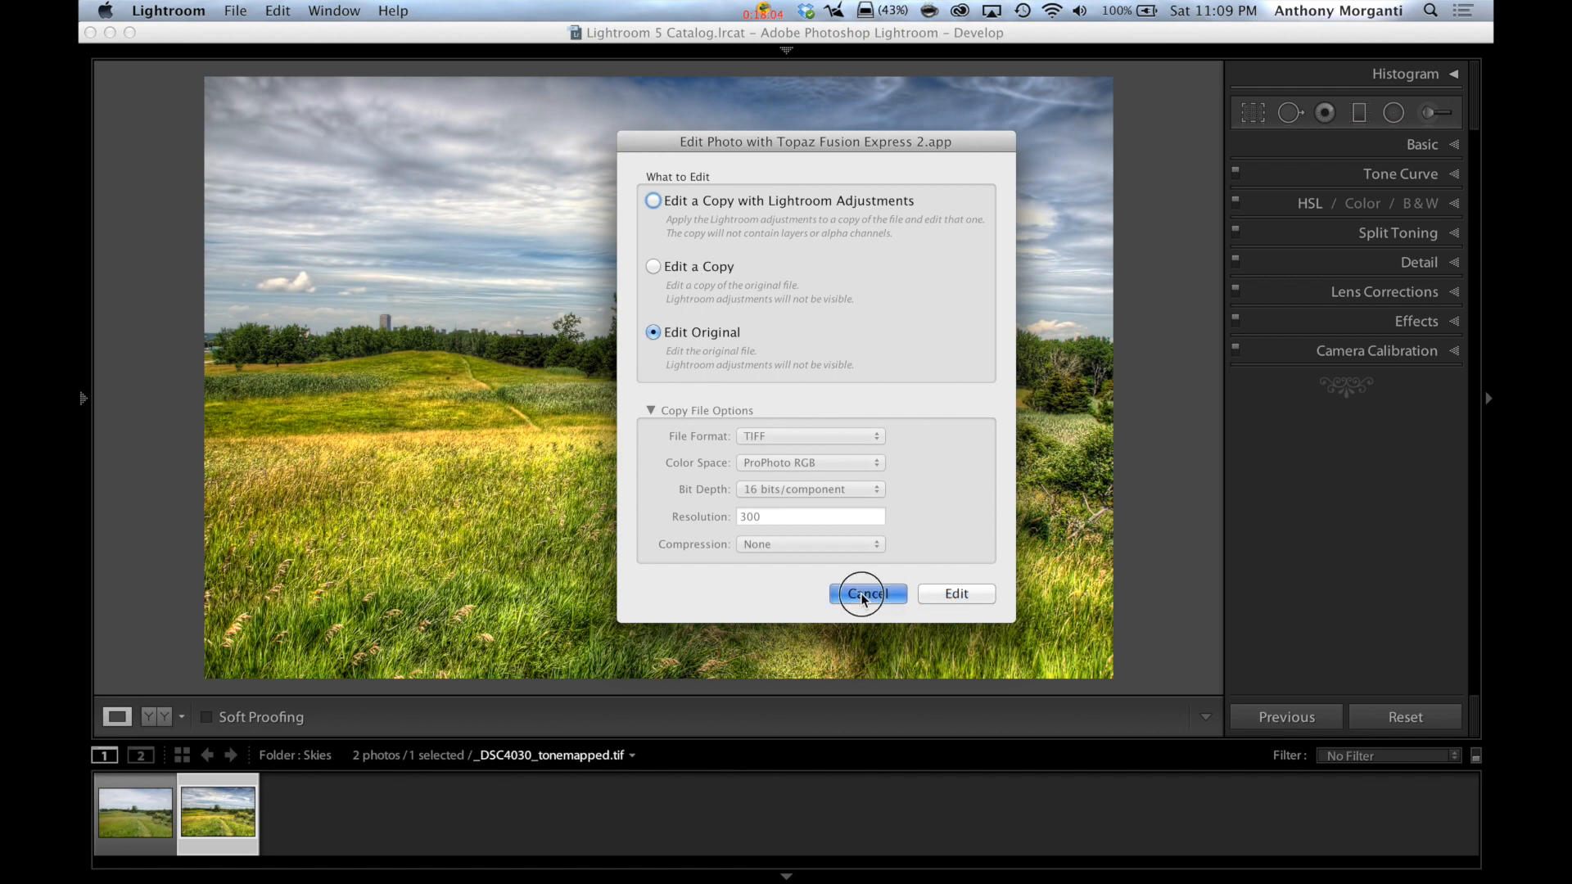
- Send _DSC4030_tonemapped.tif to Topaz Fusion Express 2 with Edit Original and run the Detail 3 plugin
right_click(222, 829)
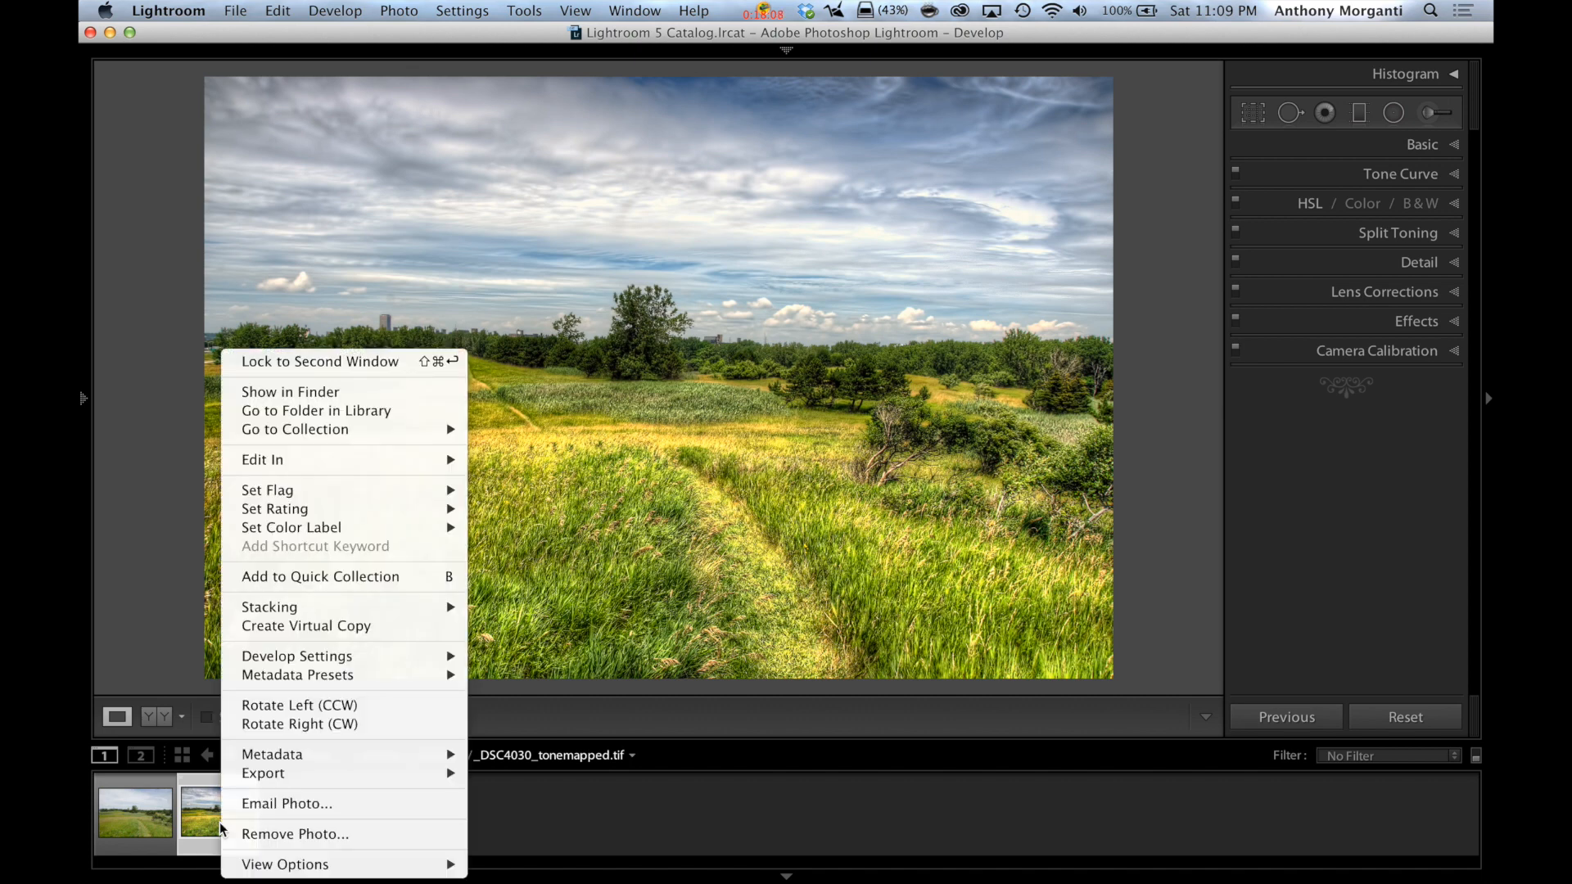
mouse_move(416, 459)
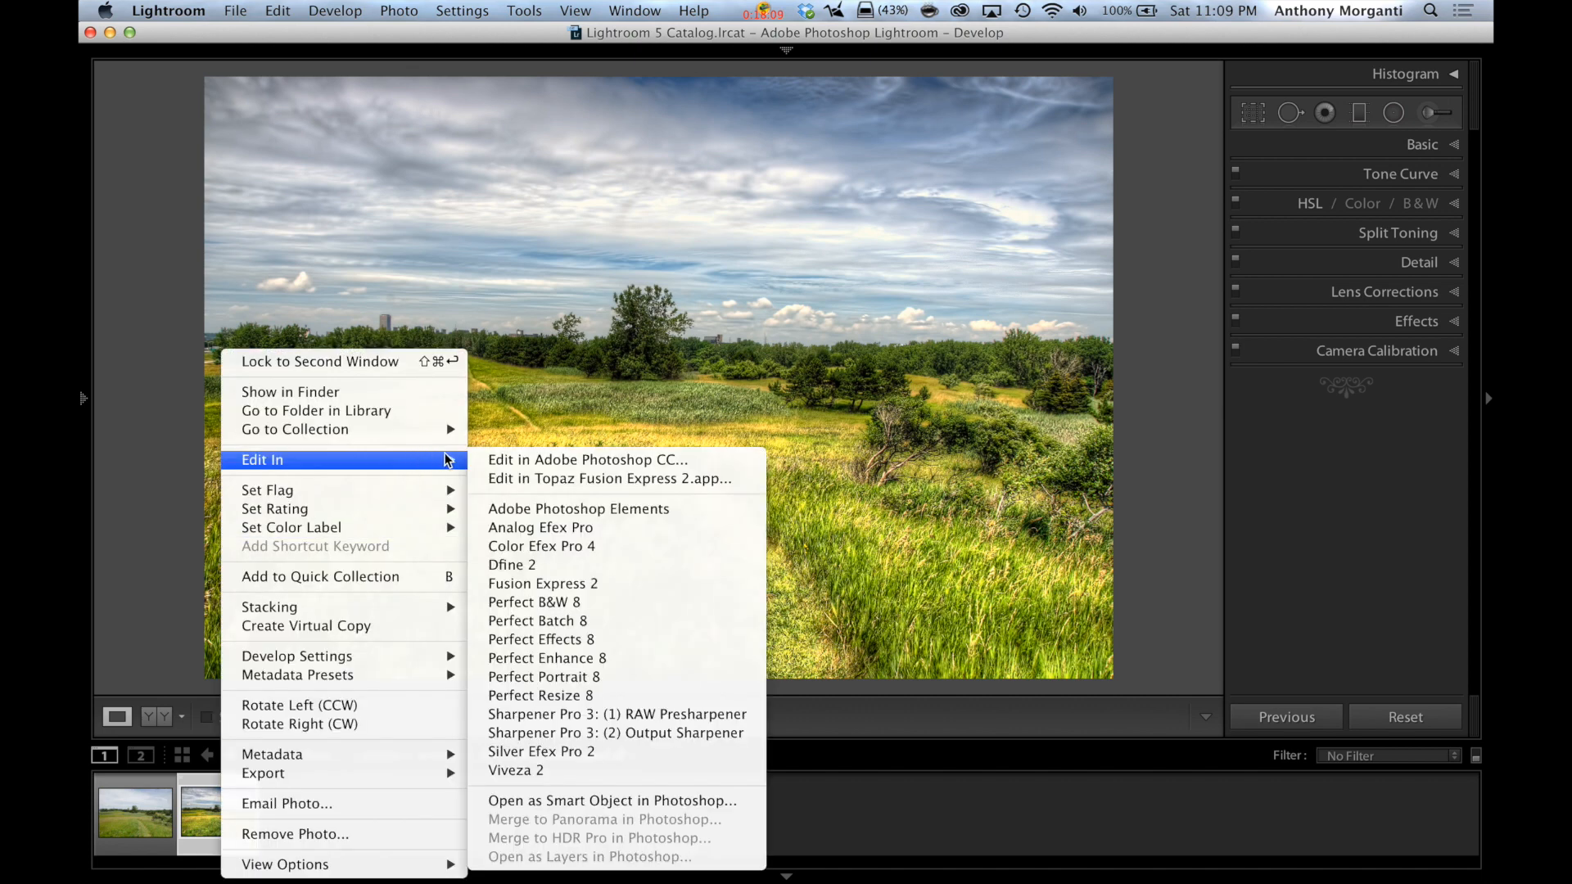
click(512, 479)
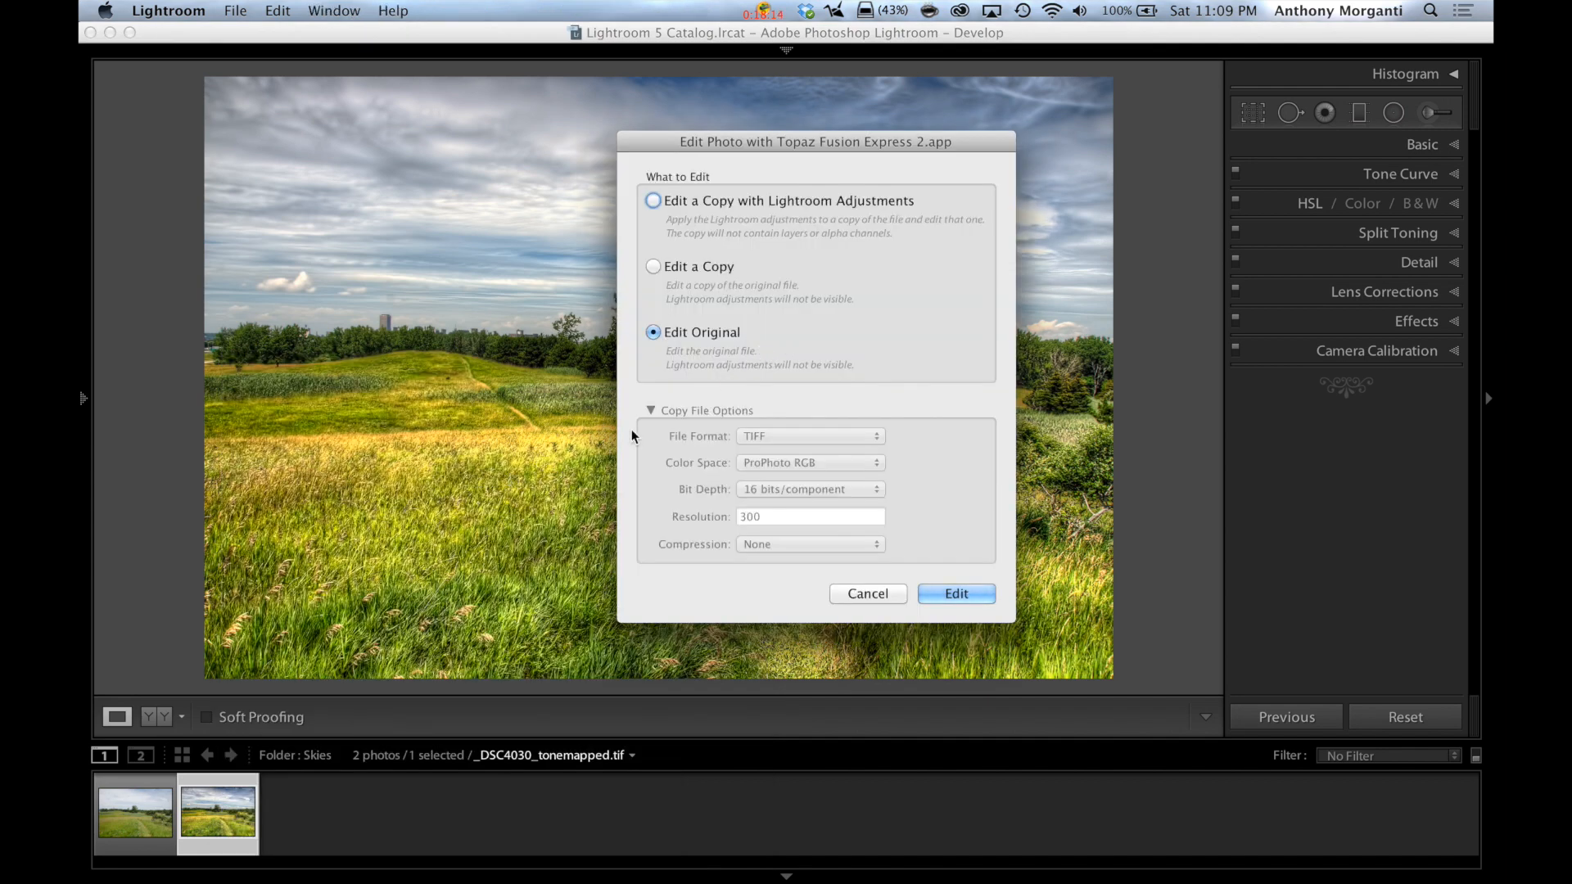
click(957, 594)
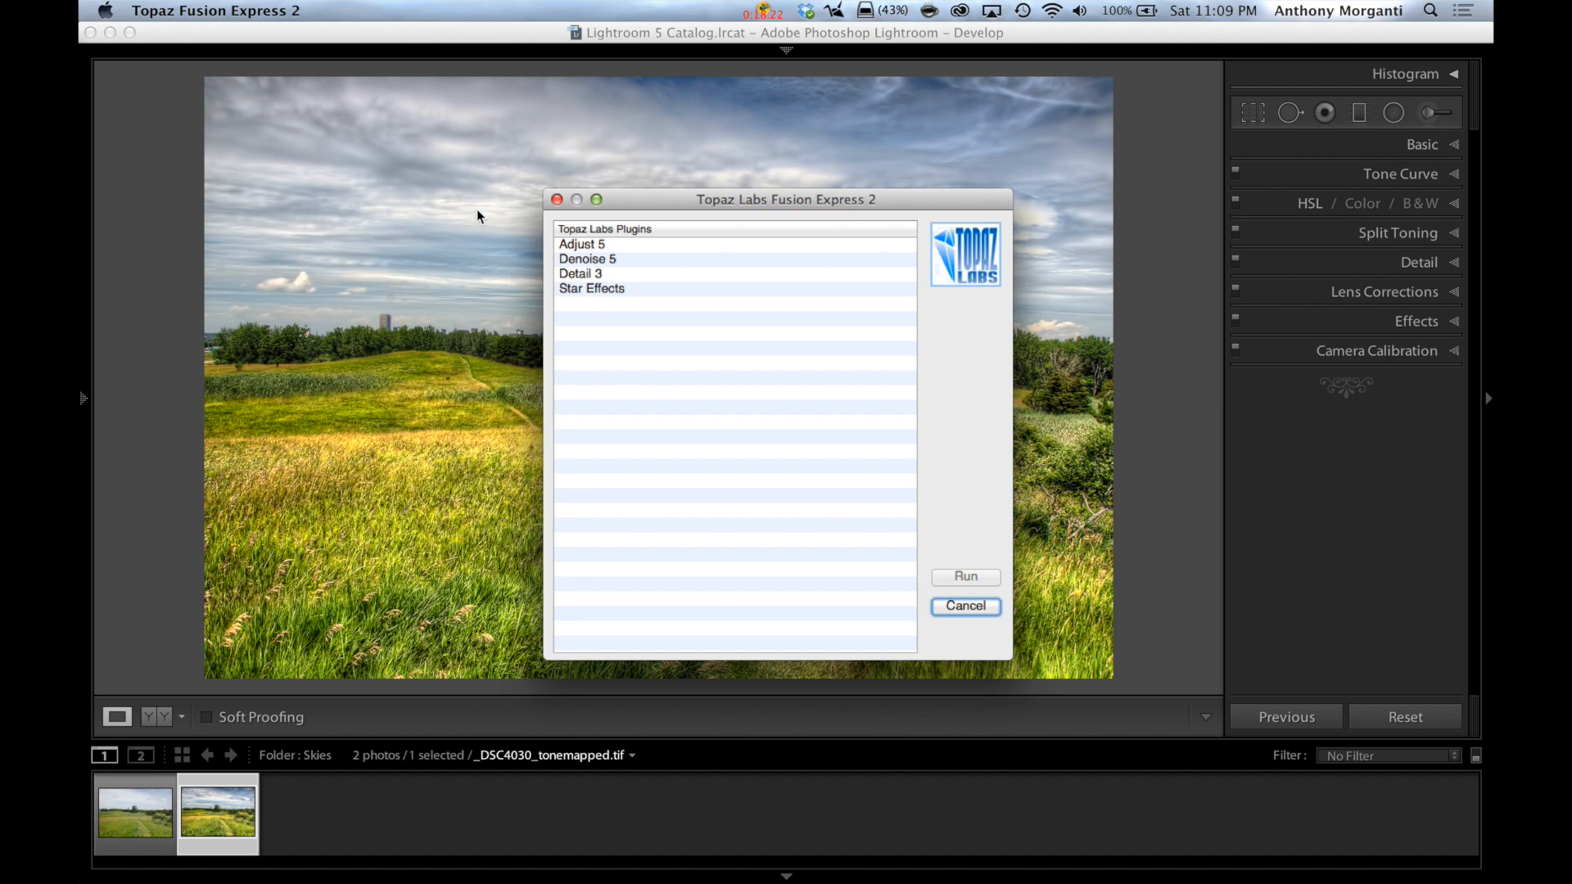
click(578, 278)
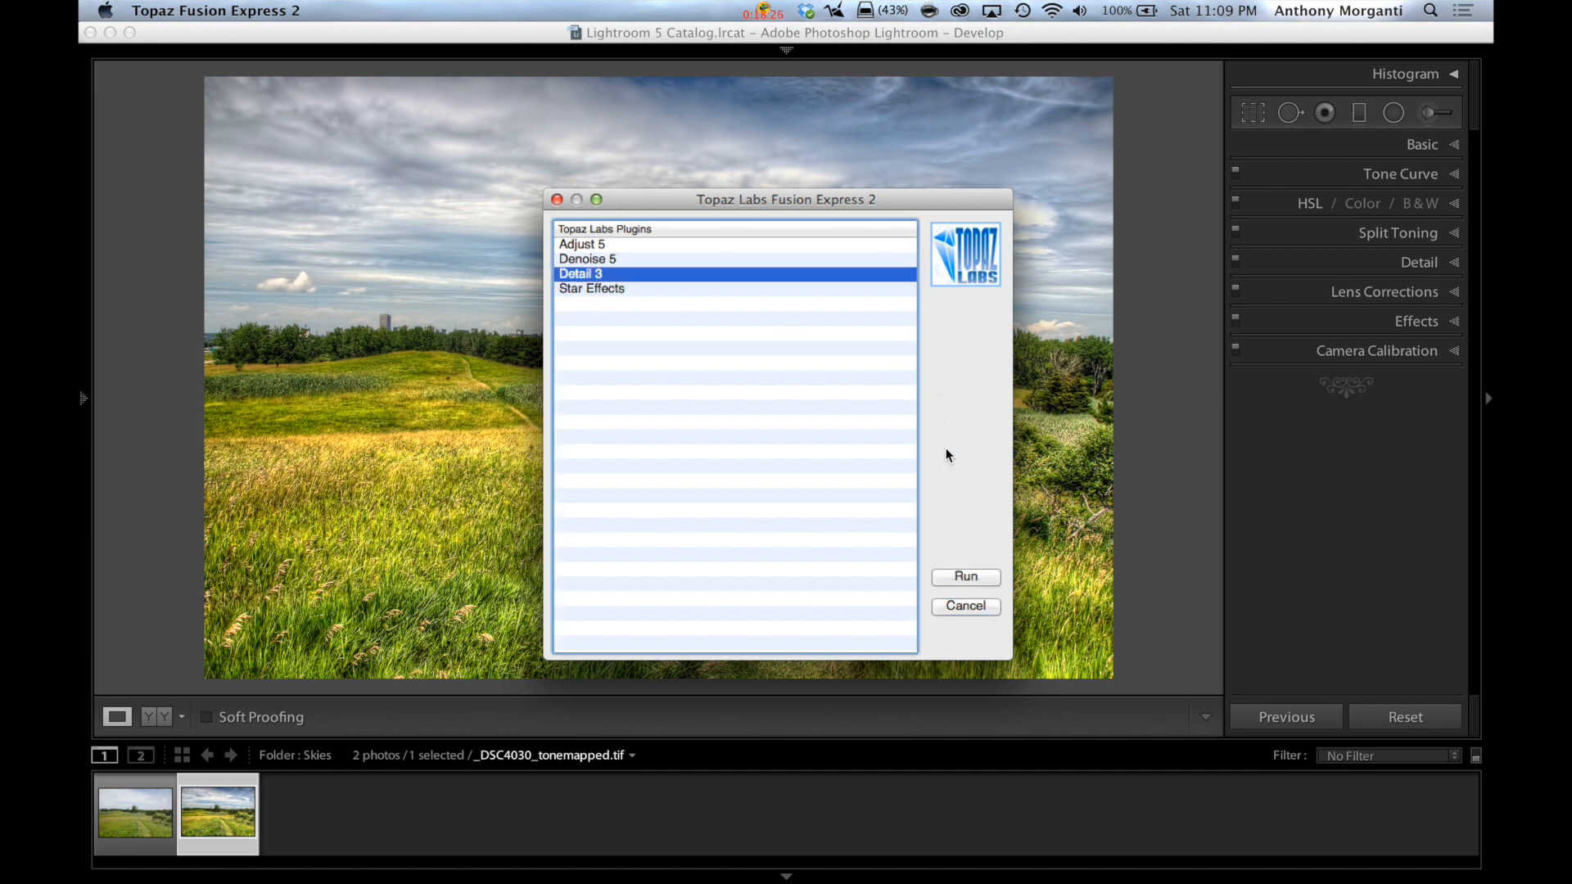
click(966, 577)
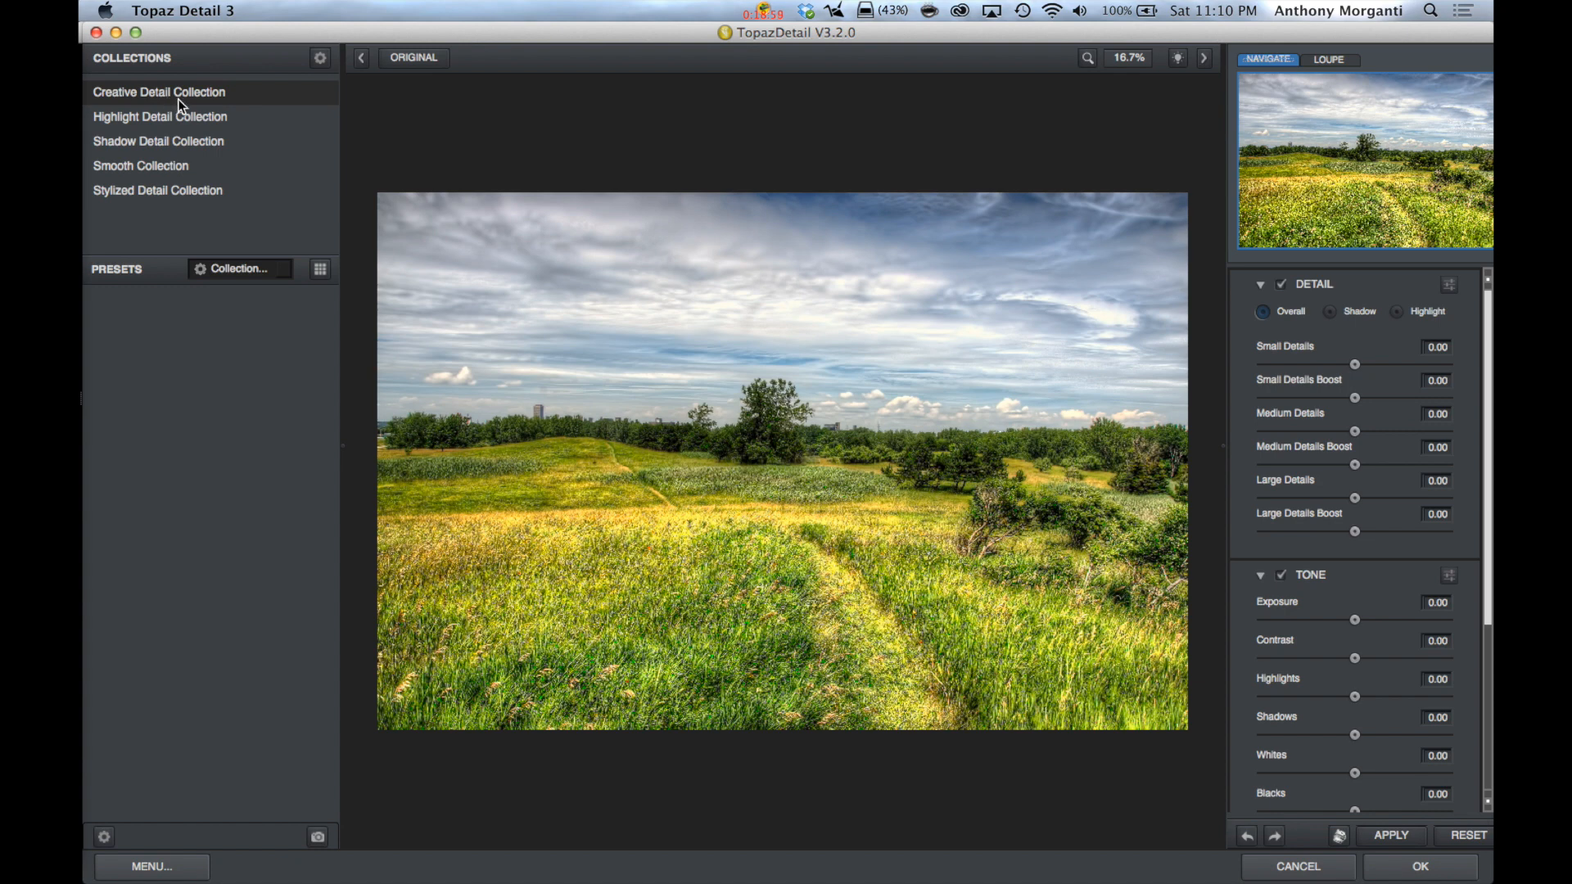
- Browse the Creative Detail Collection presets as individual and grid previews, then return to the main editing view
click(151, 90)
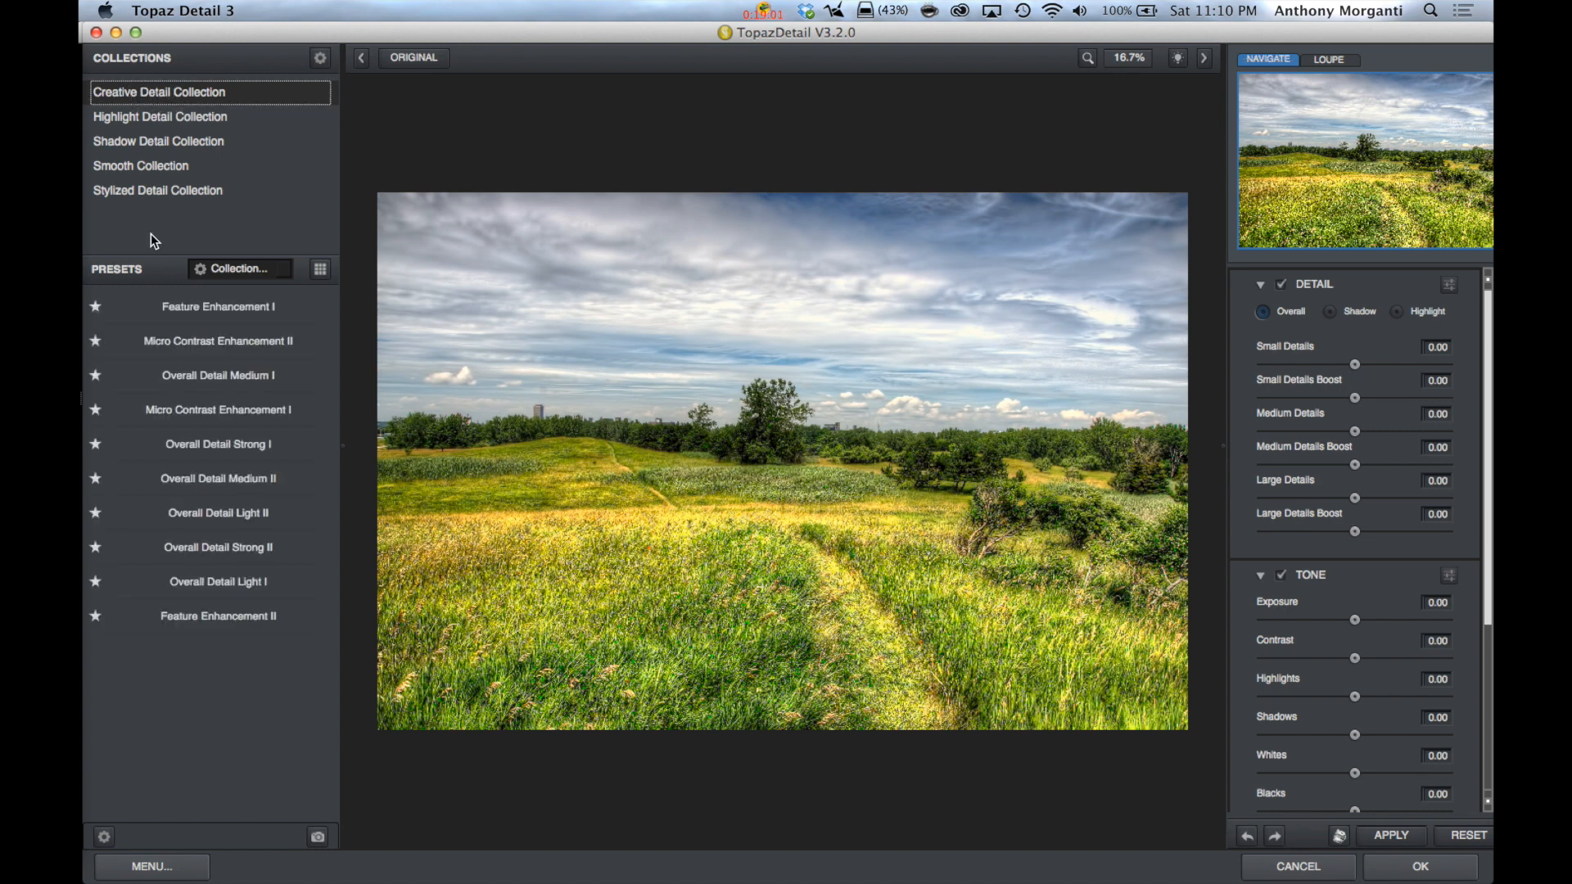
click(186, 305)
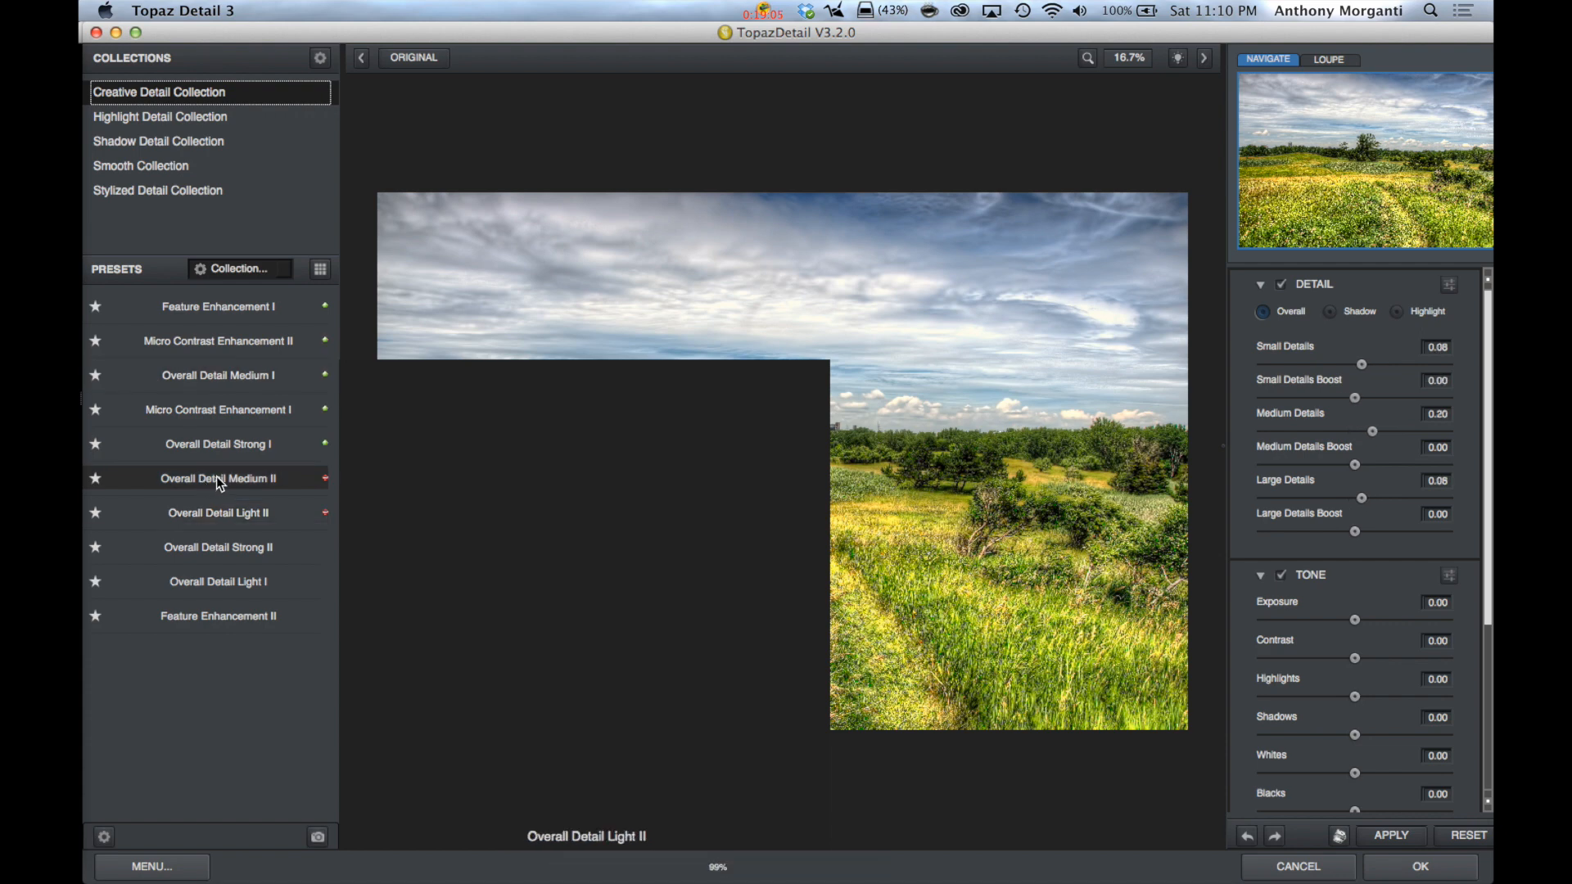
mouse_move(216, 482)
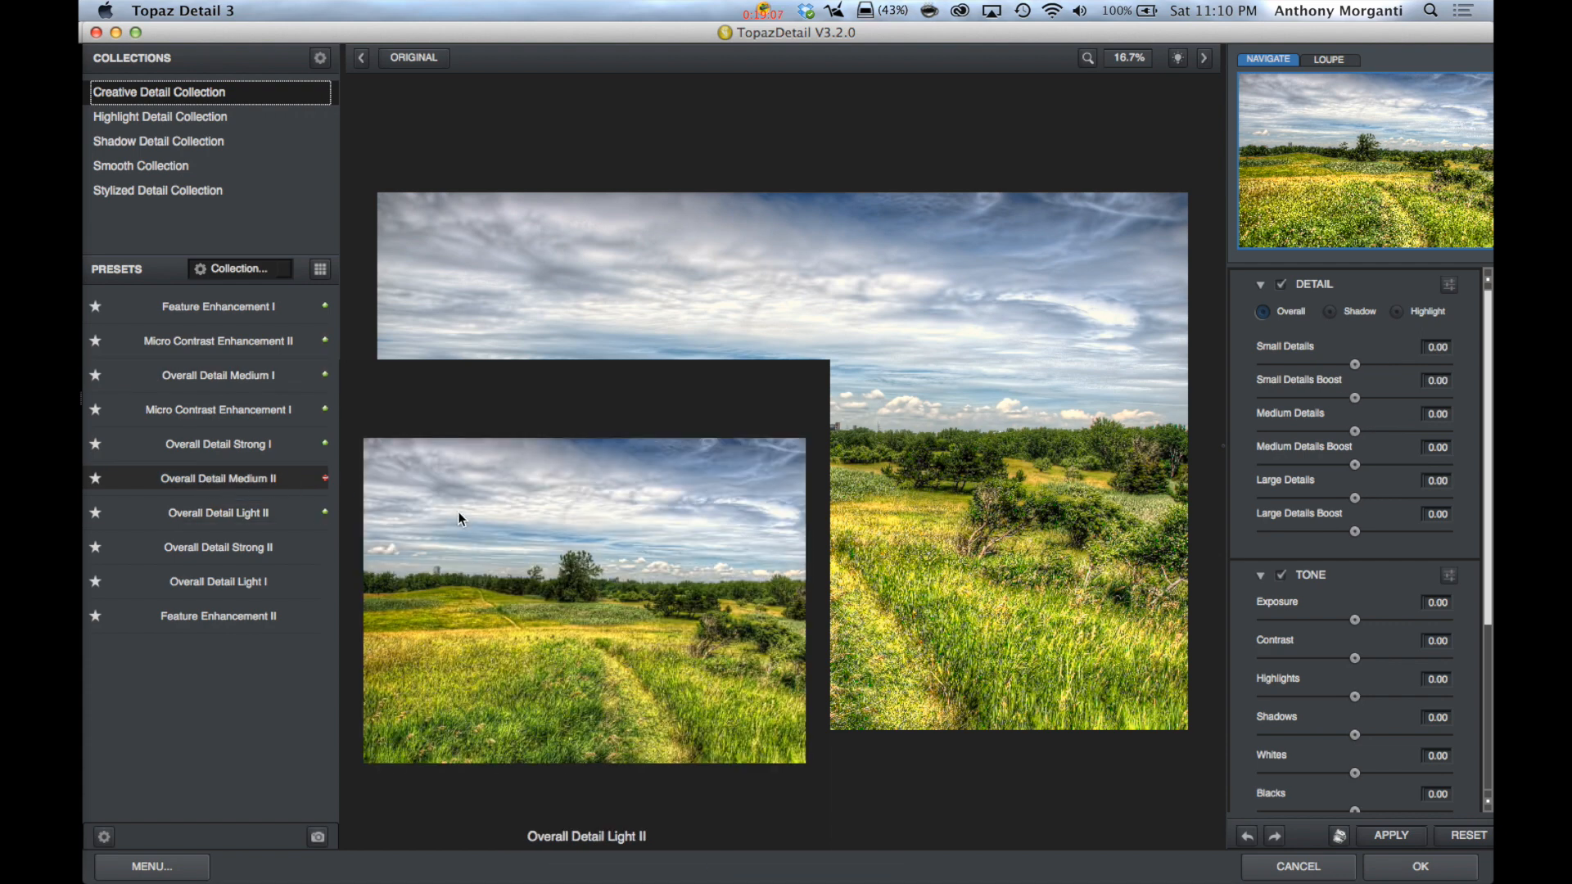
click(319, 268)
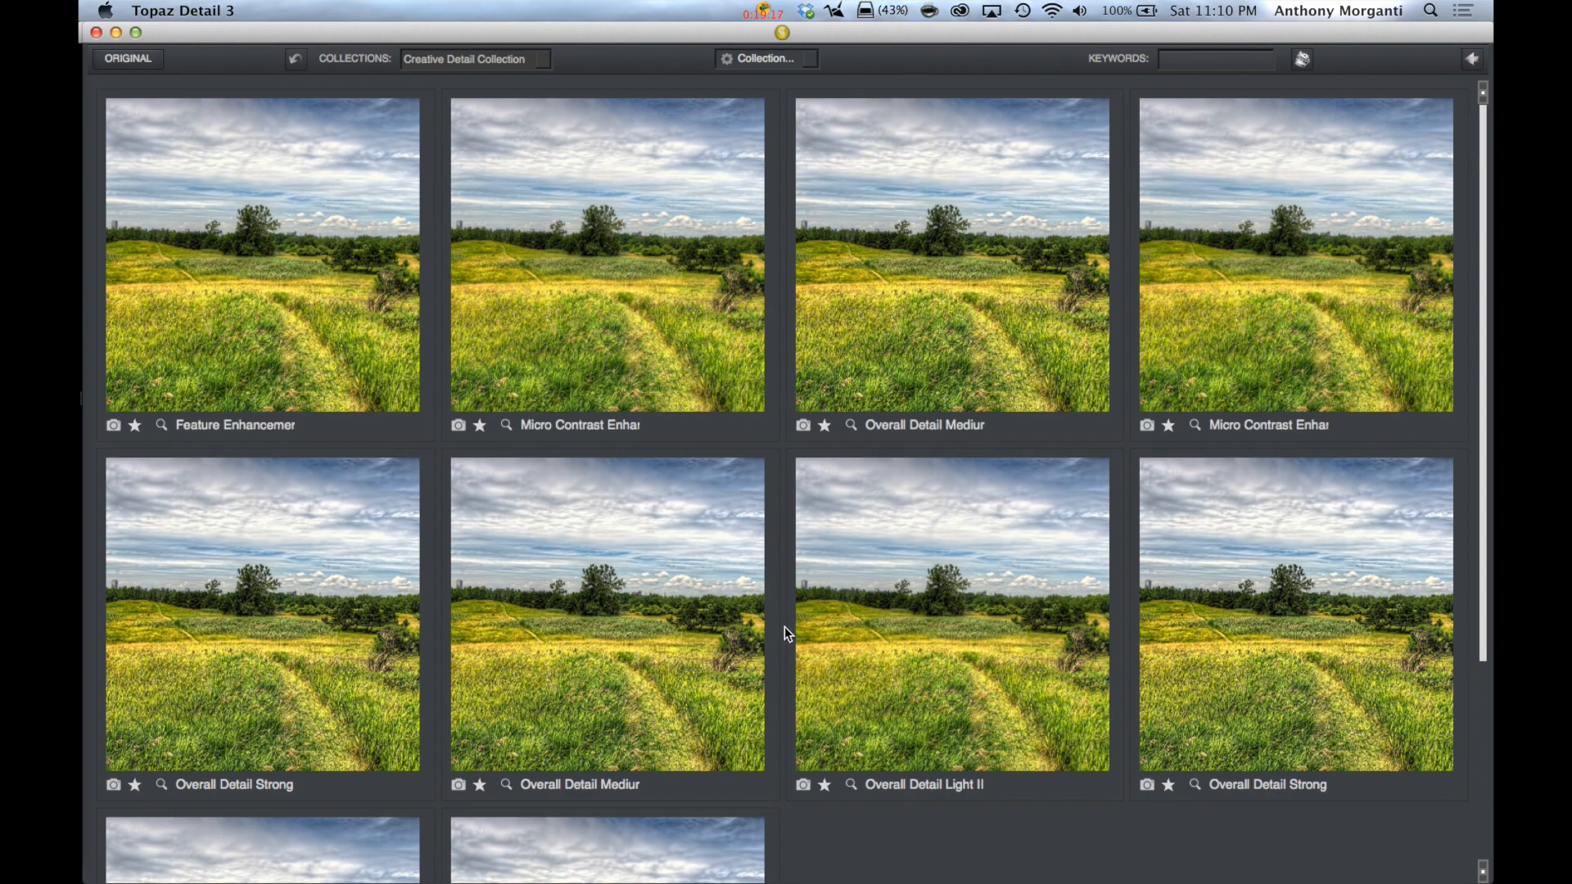
scroll(784, 627, down, 4)
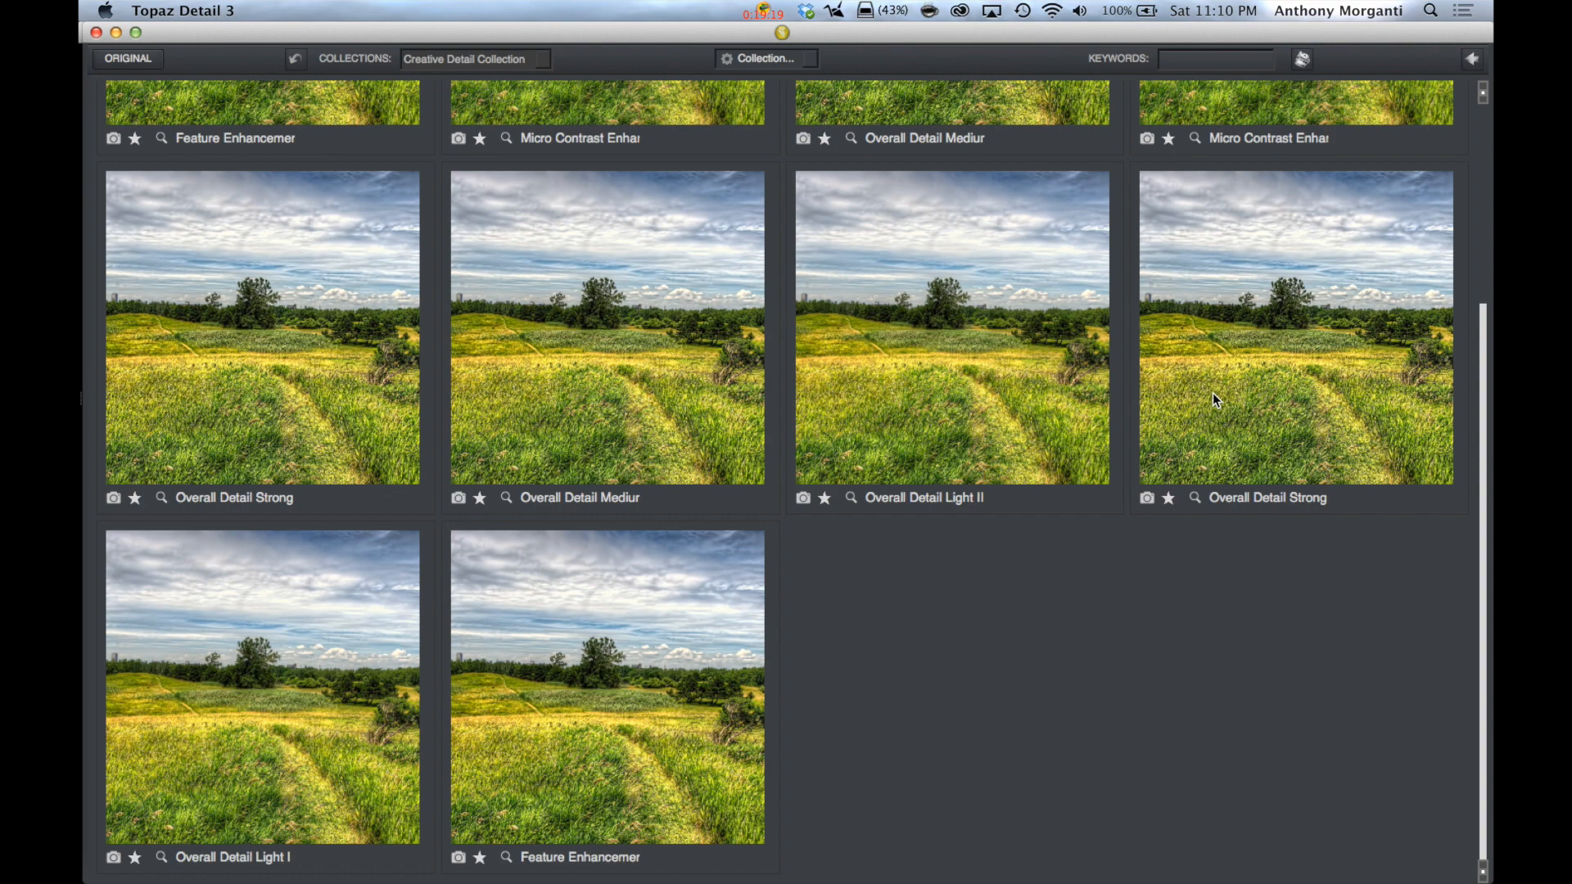
scroll(1214, 399, up, 4)
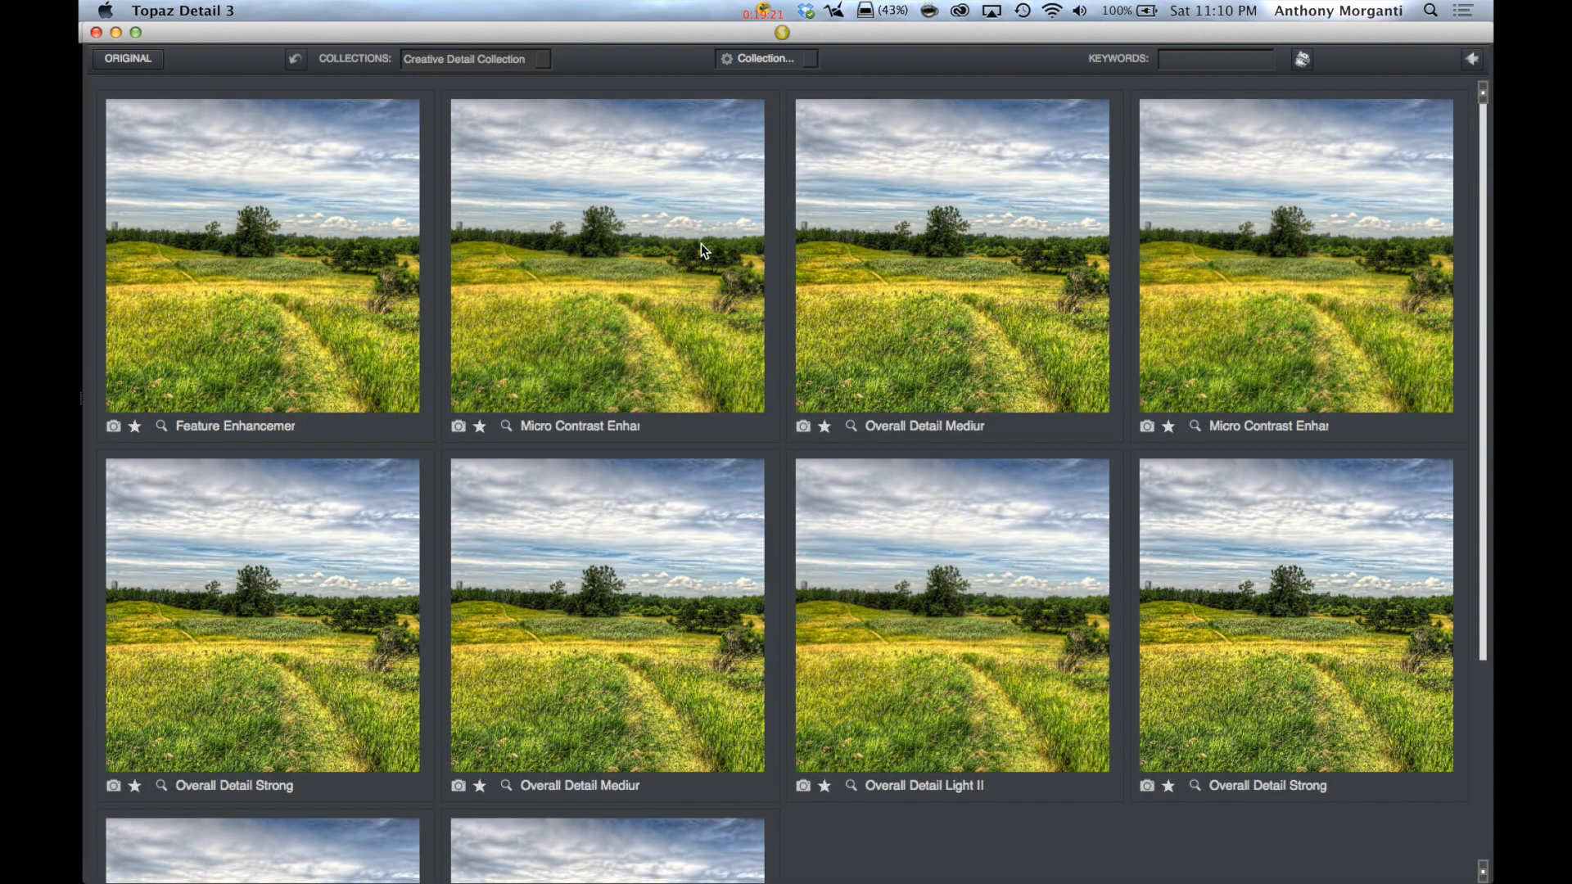
mouse_move(105, 37)
click(98, 32)
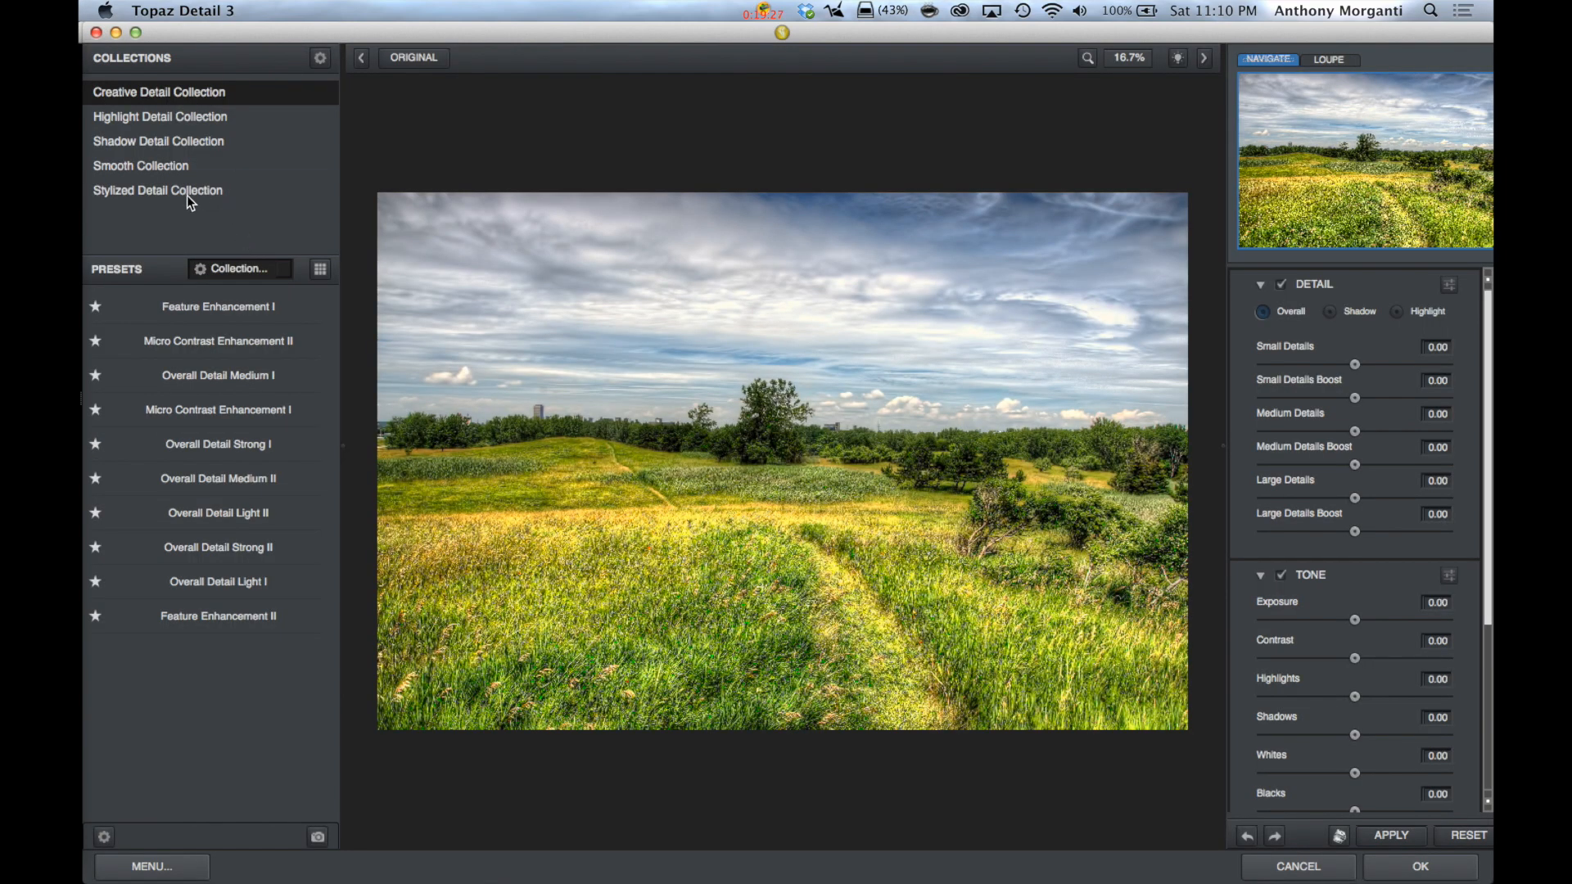
- Compare the Stylized Detail Collection presets in the preview grid and apply Cloud Detail II to the photo
click(153, 188)
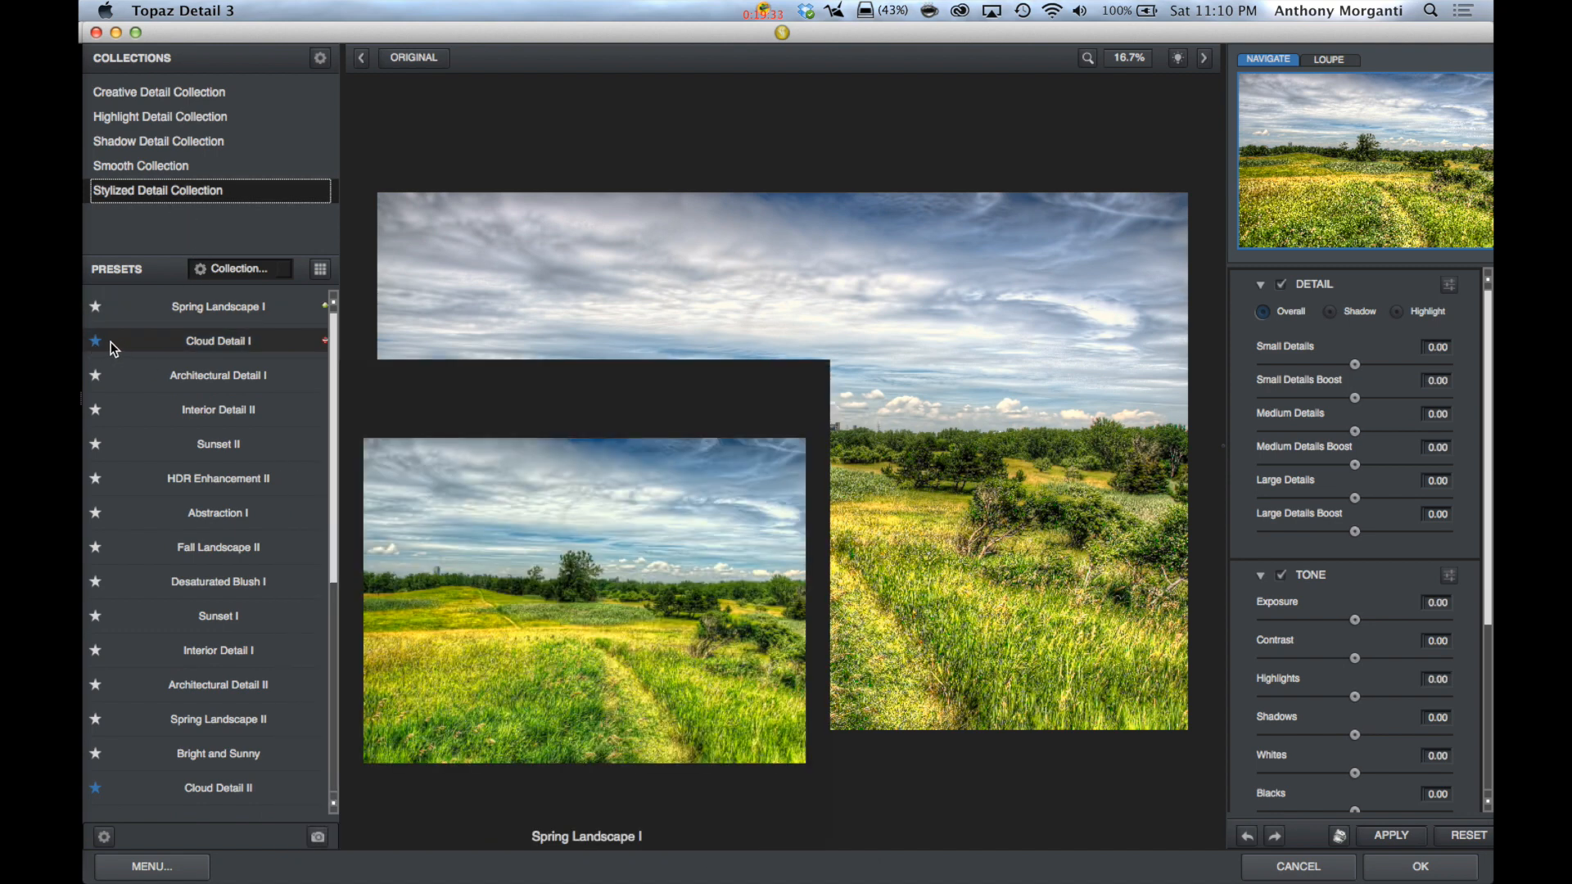
click(168, 375)
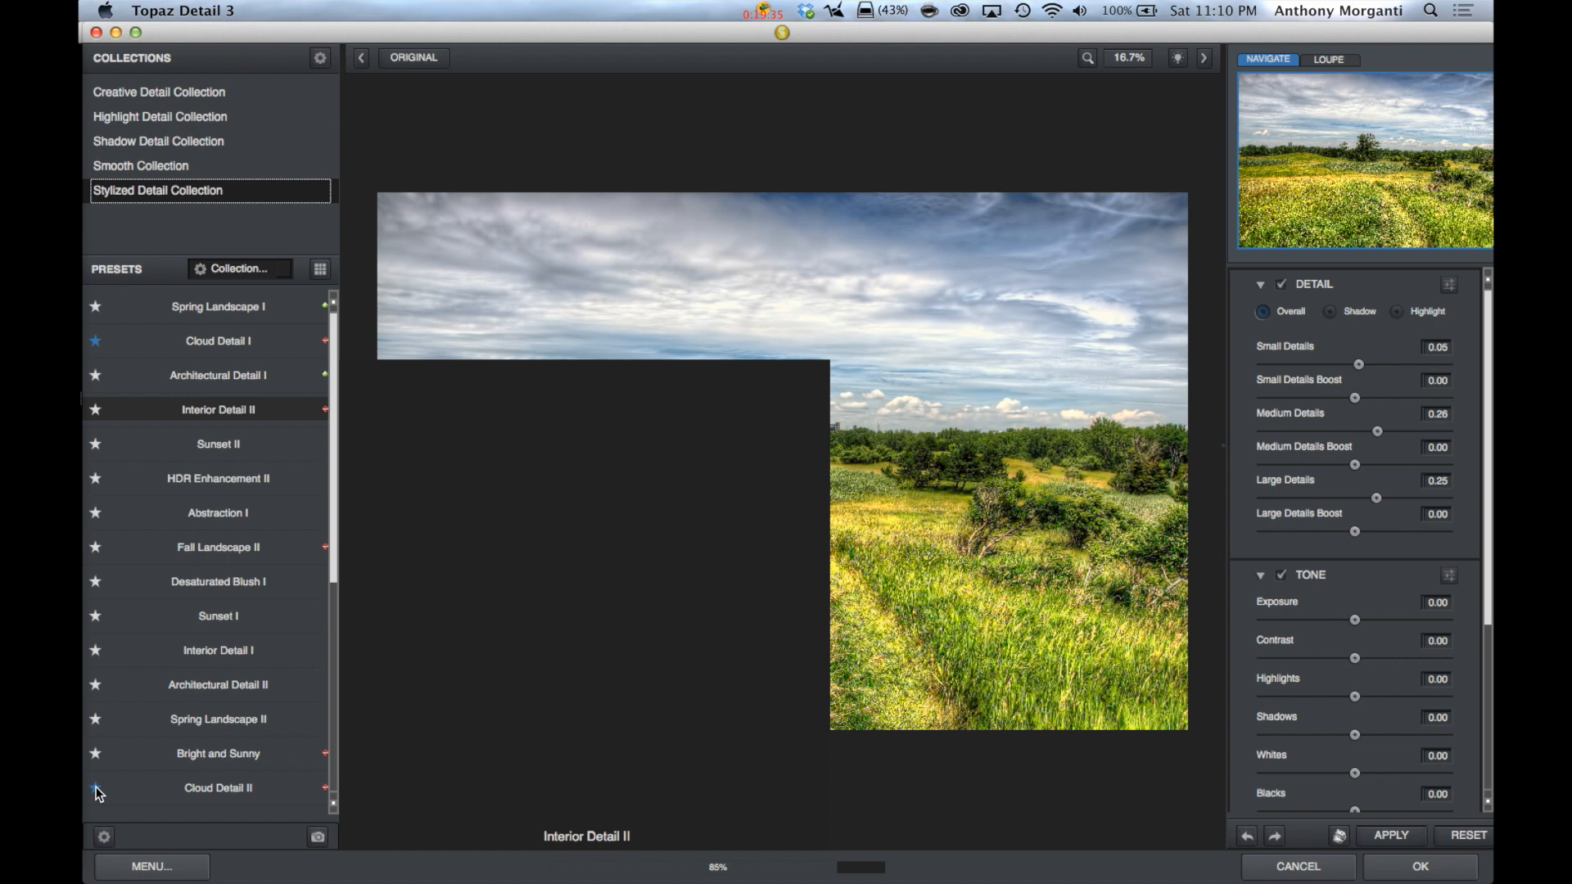
click(321, 271)
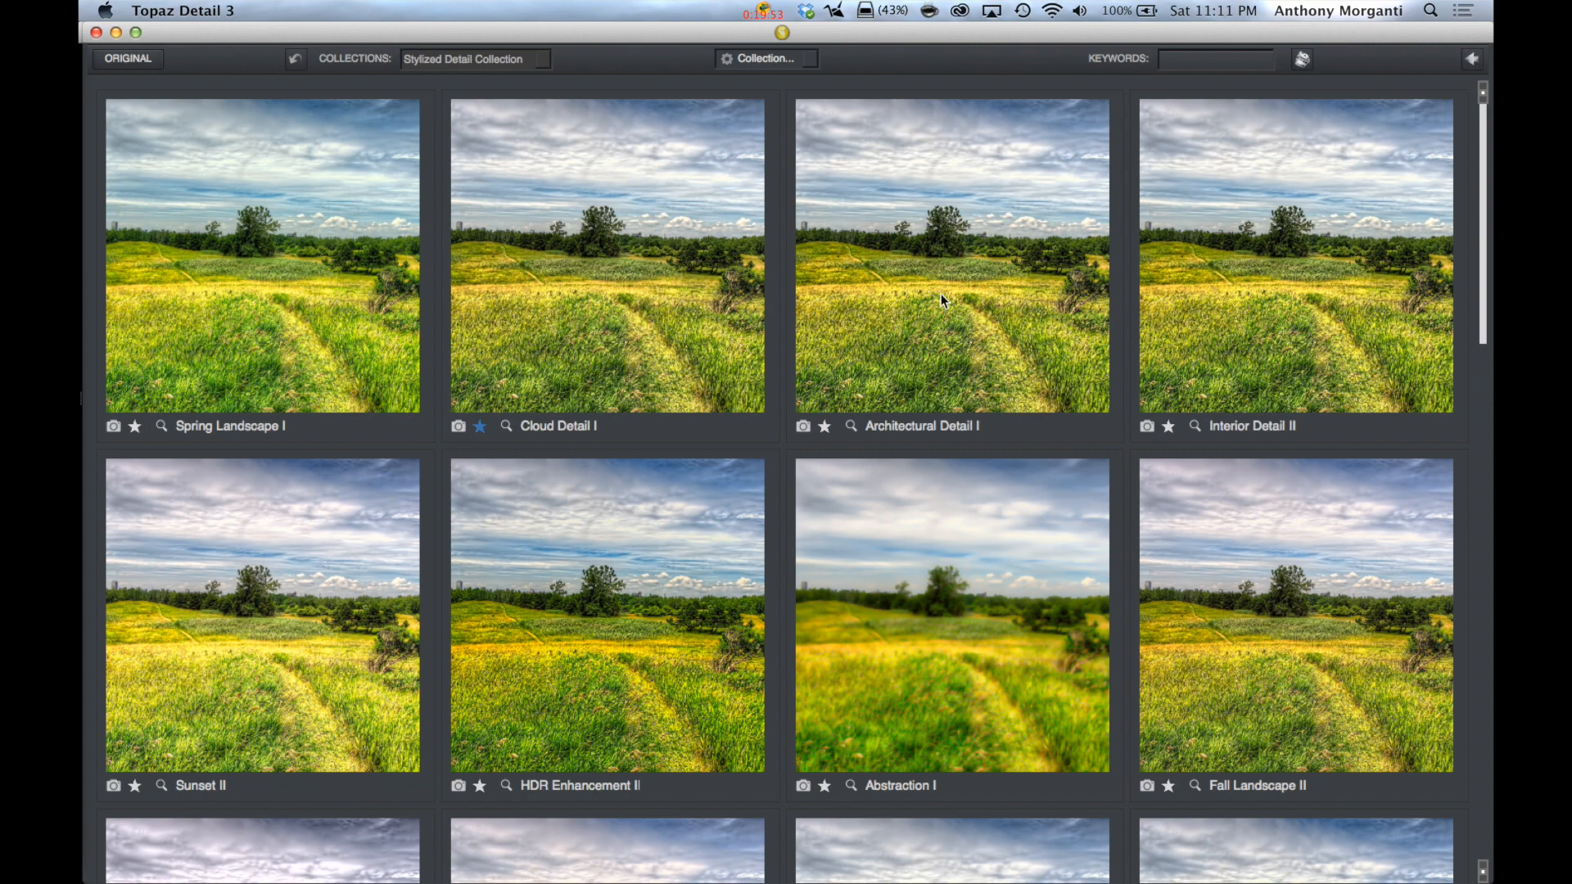
click(1483, 473)
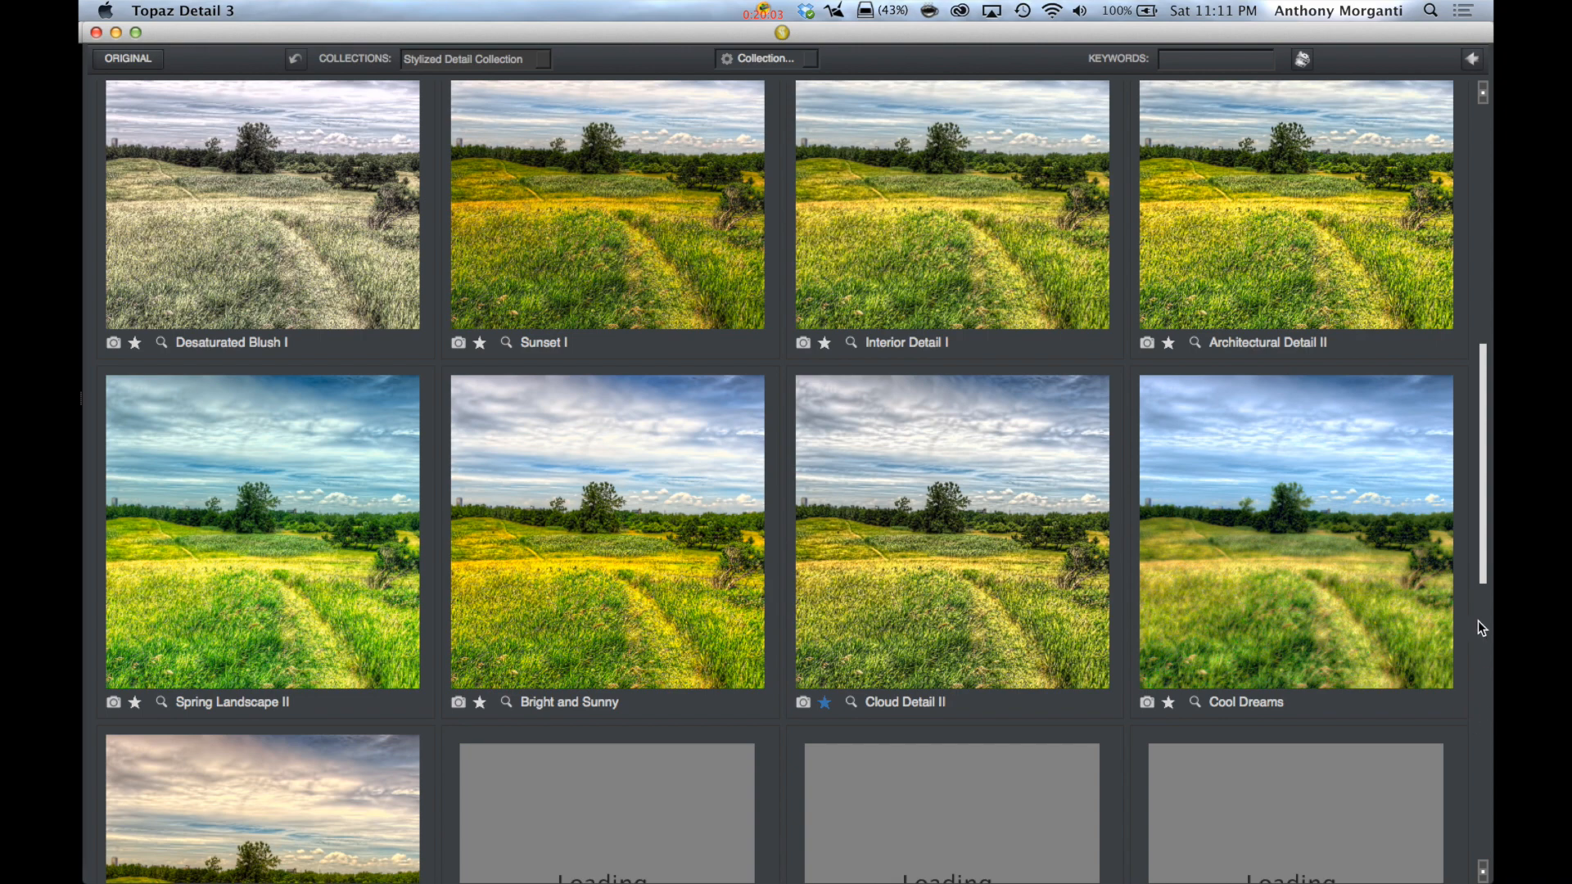
click(1481, 698)
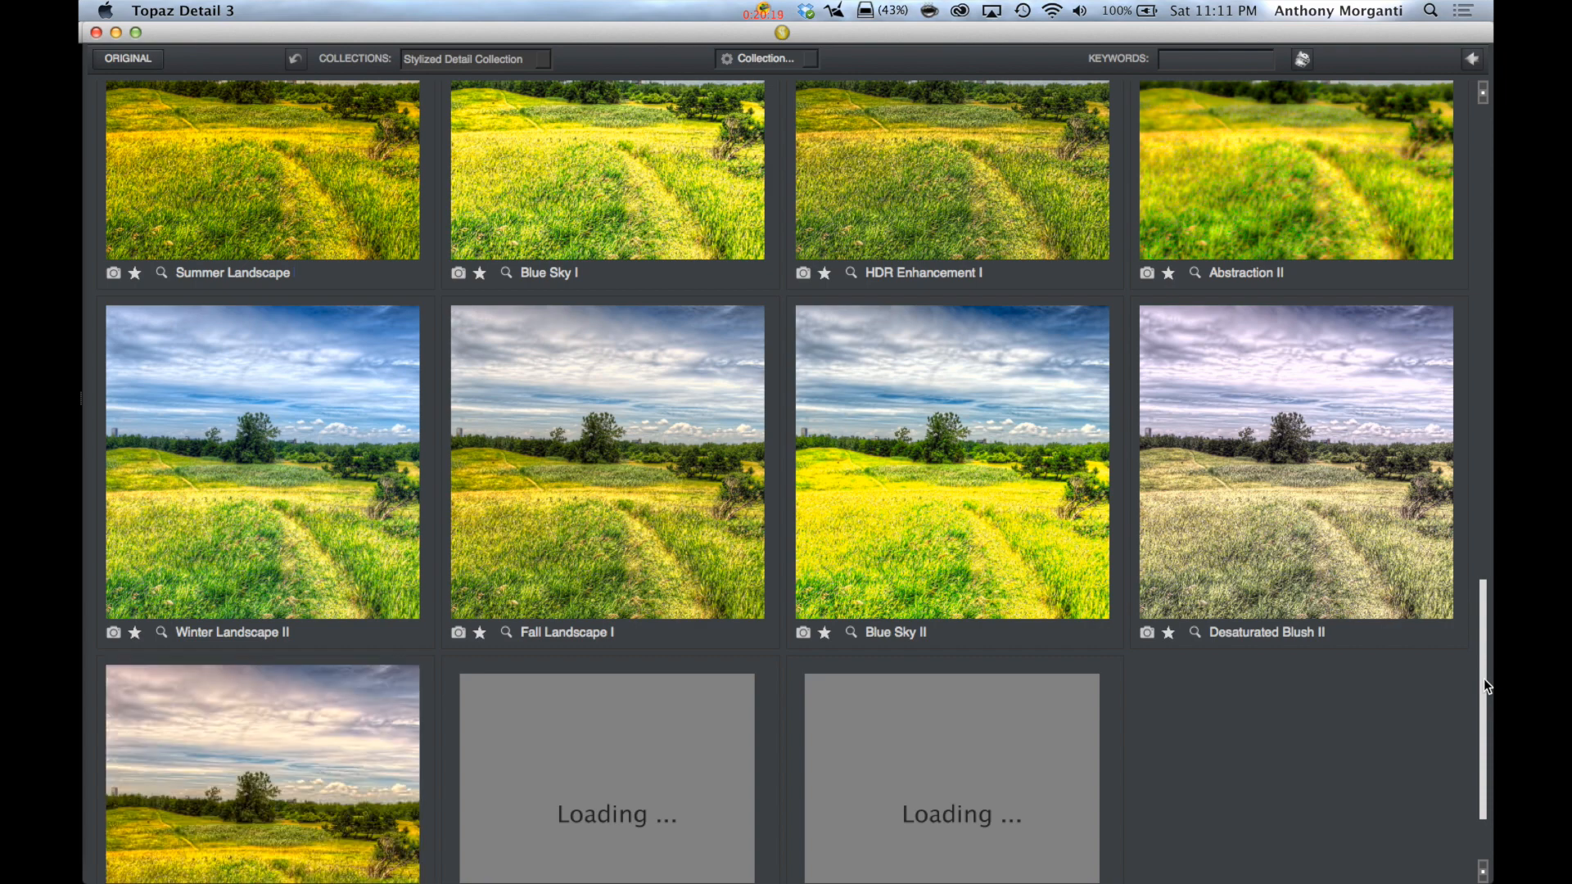
scroll(1484, 680, up, 1)
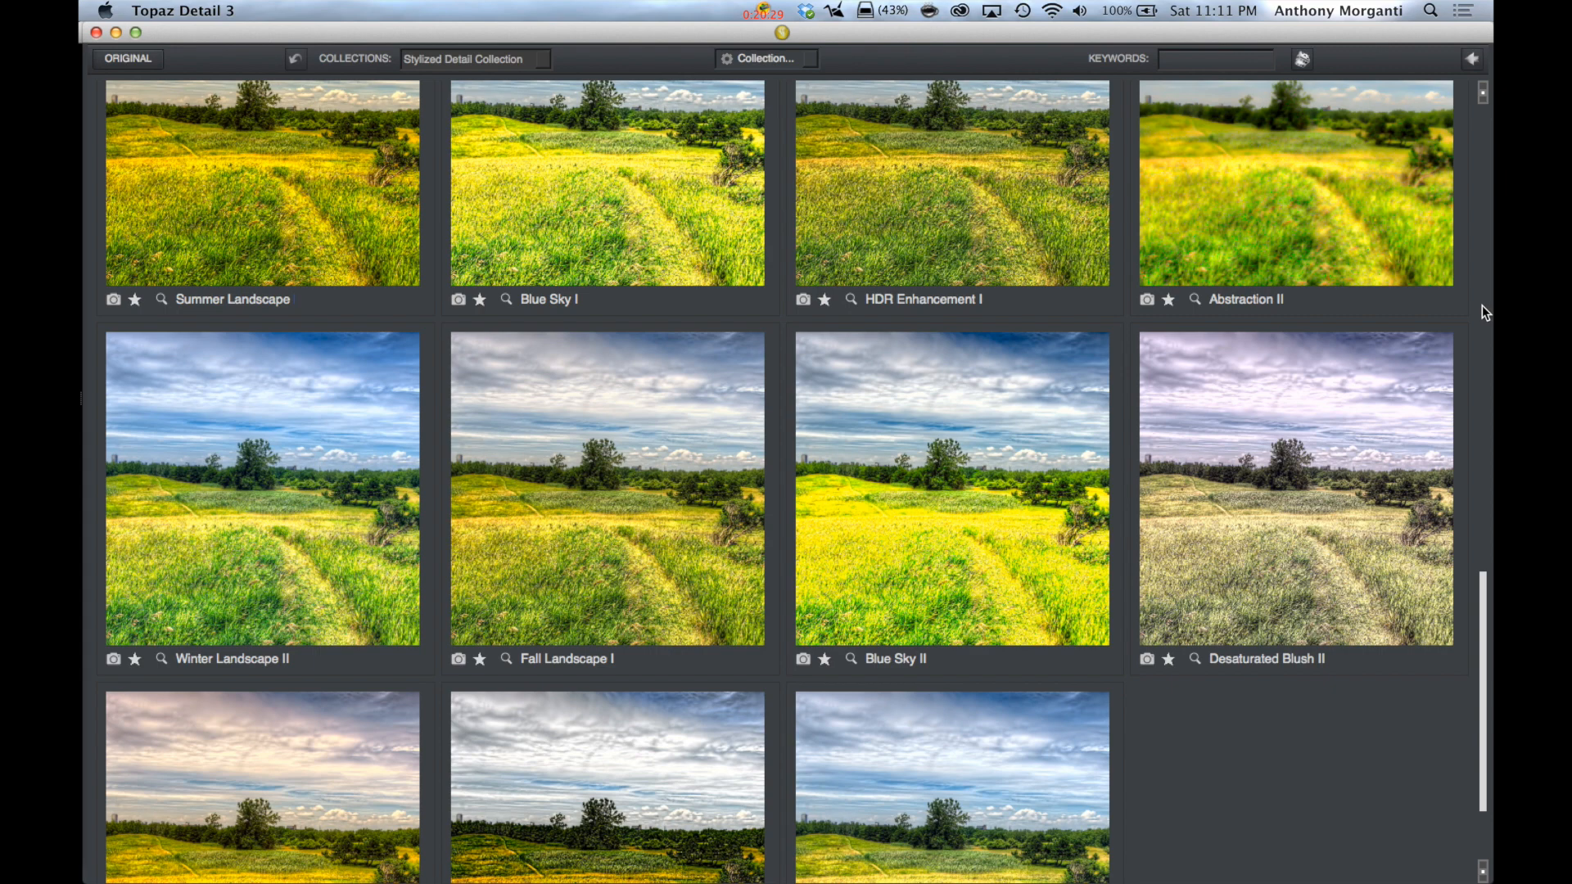
click(1483, 567)
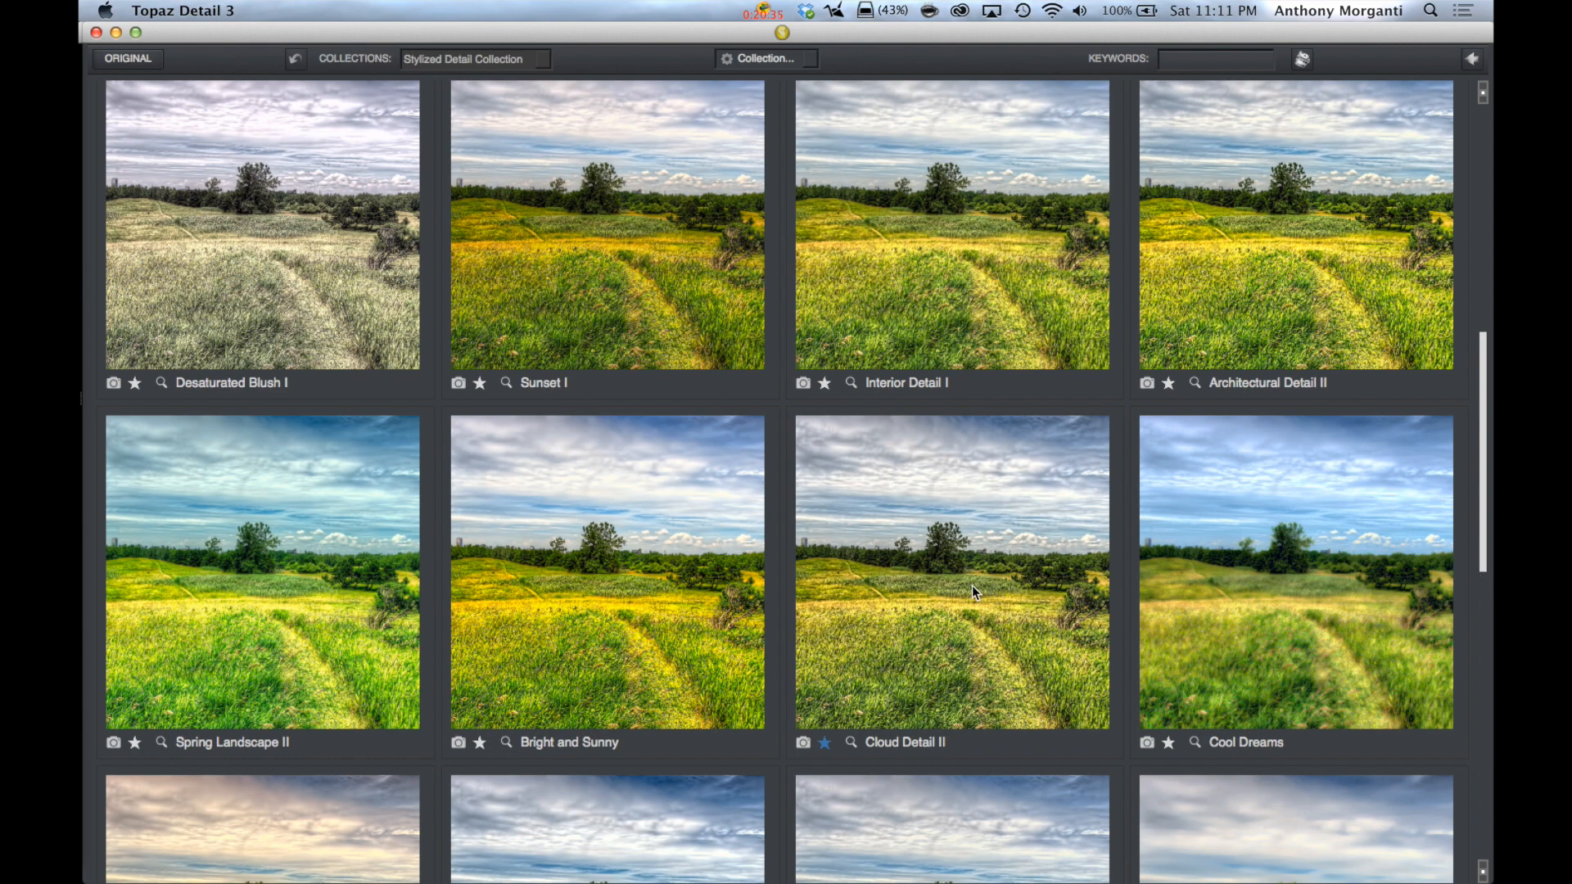
click(910, 542)
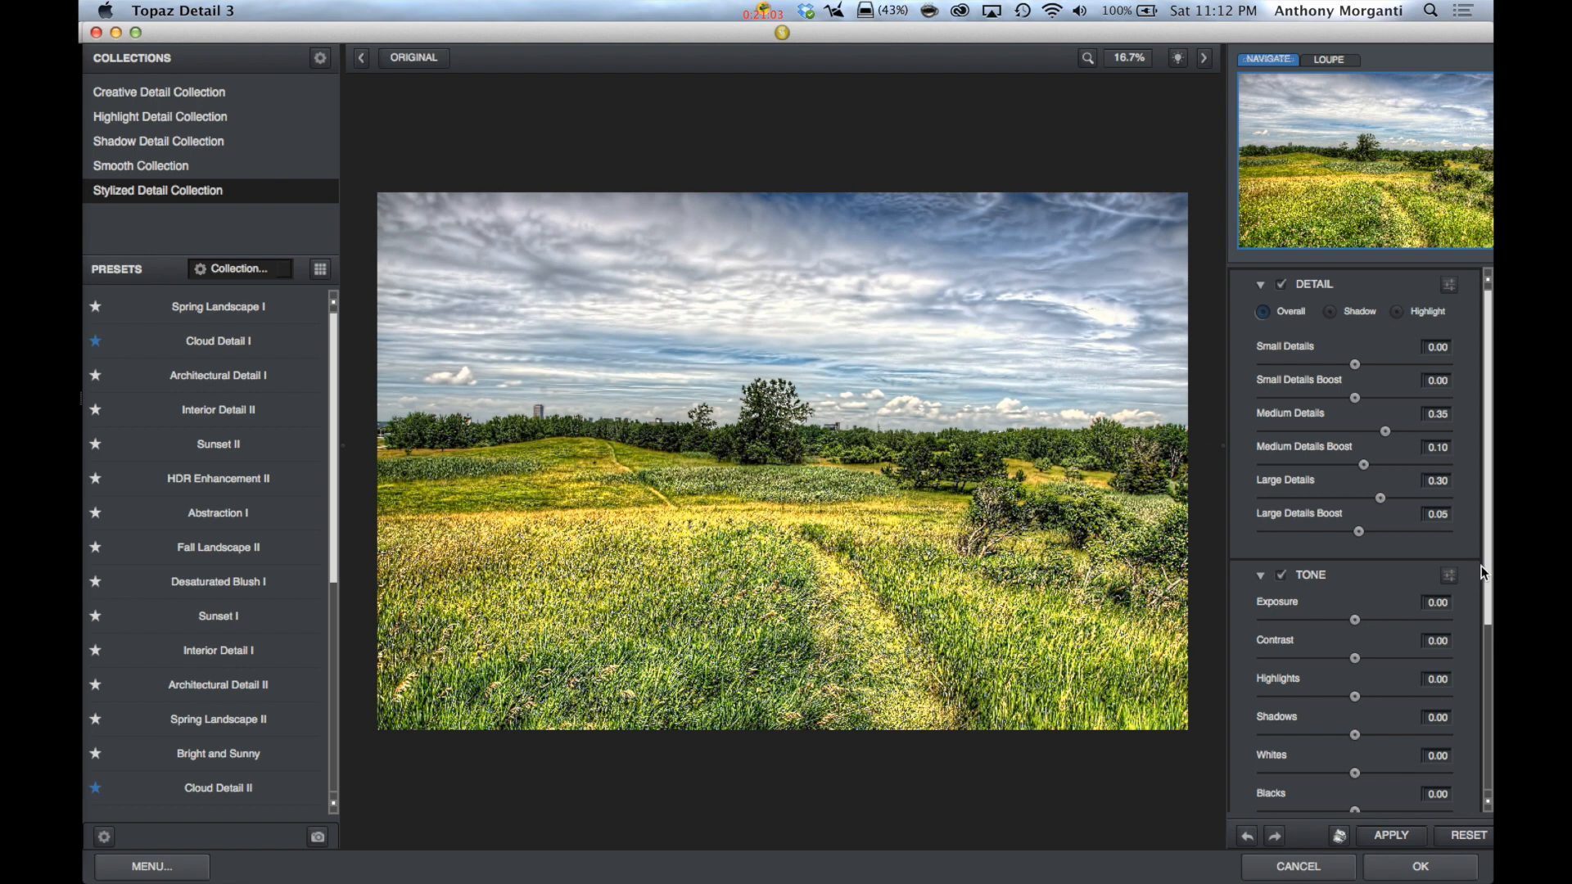
- Expand the Effect Mask settings, try inverting the mask, and reset it to fully white
drag(1488, 573, 1490, 757)
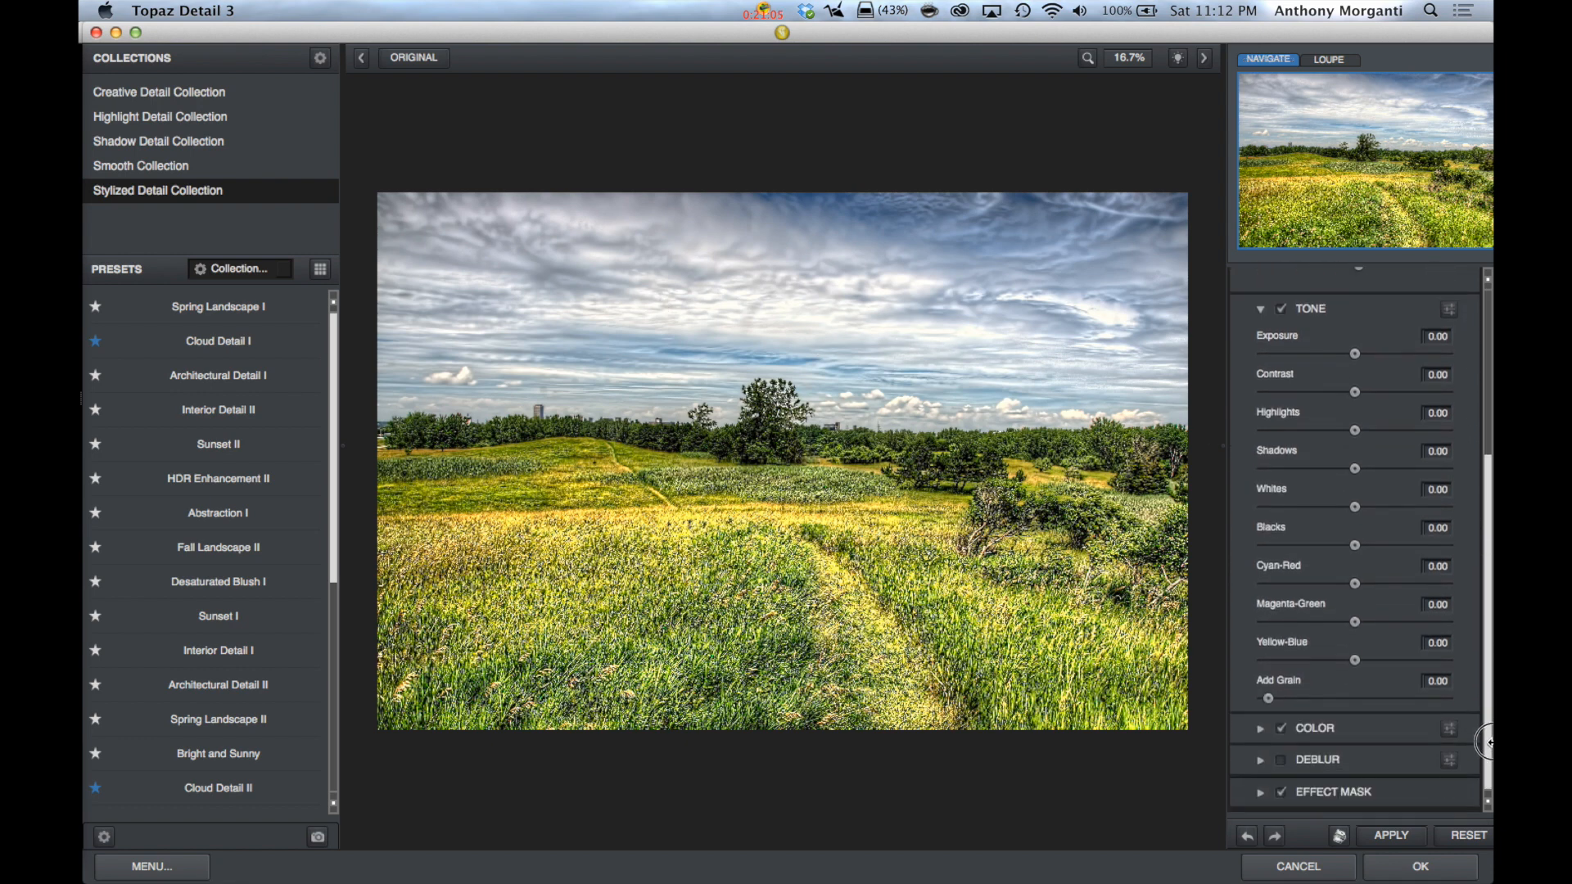
click(1262, 791)
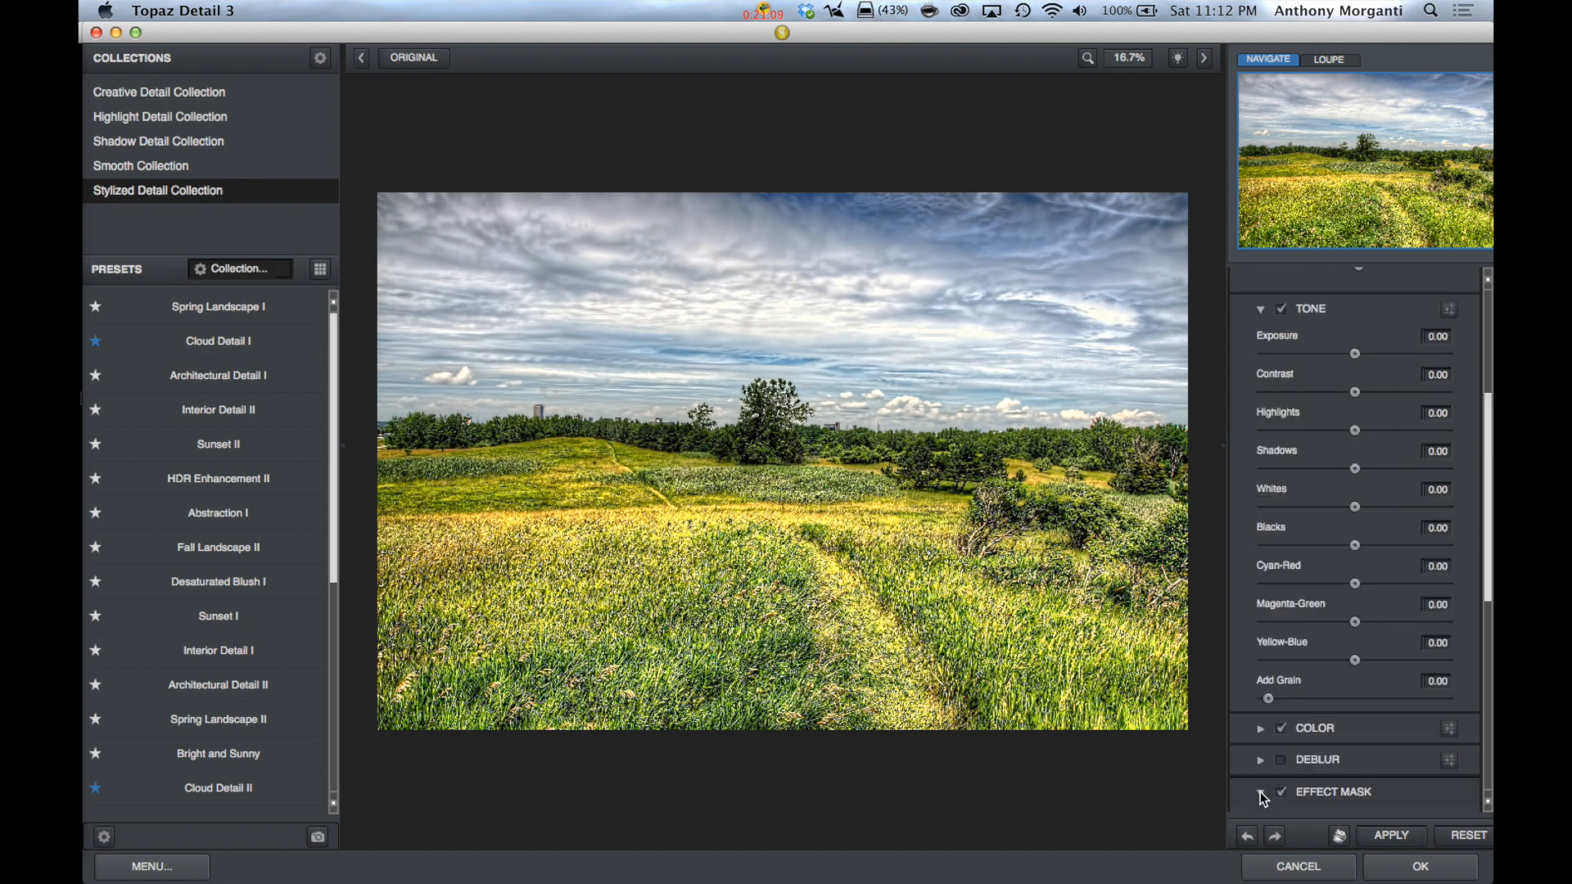
scroll(1349, 749, down, 1)
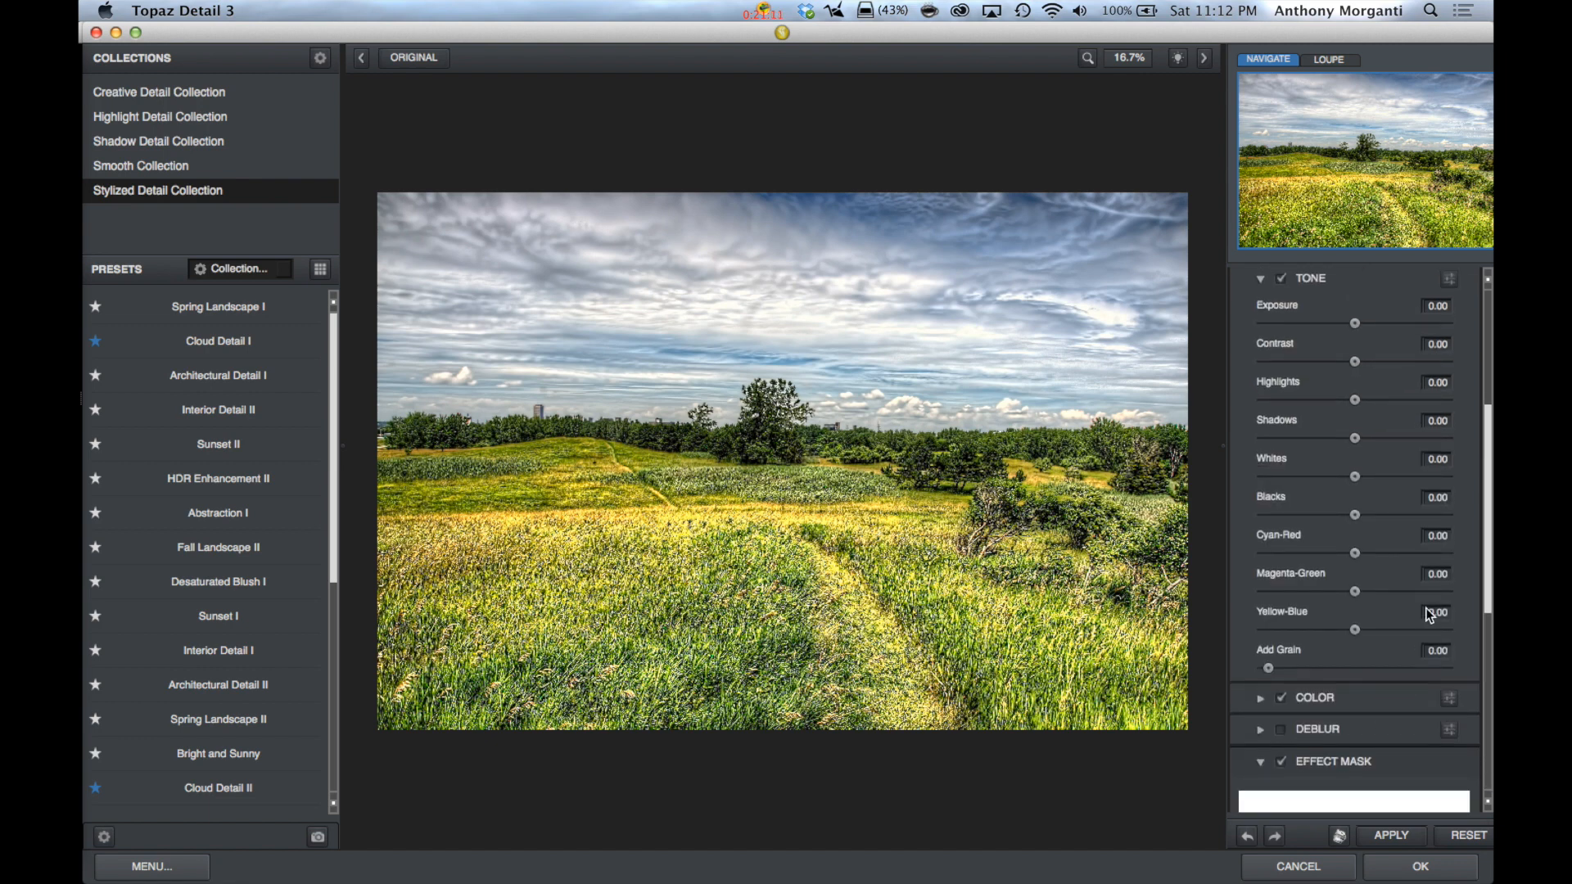
scroll(1426, 614, down, 8)
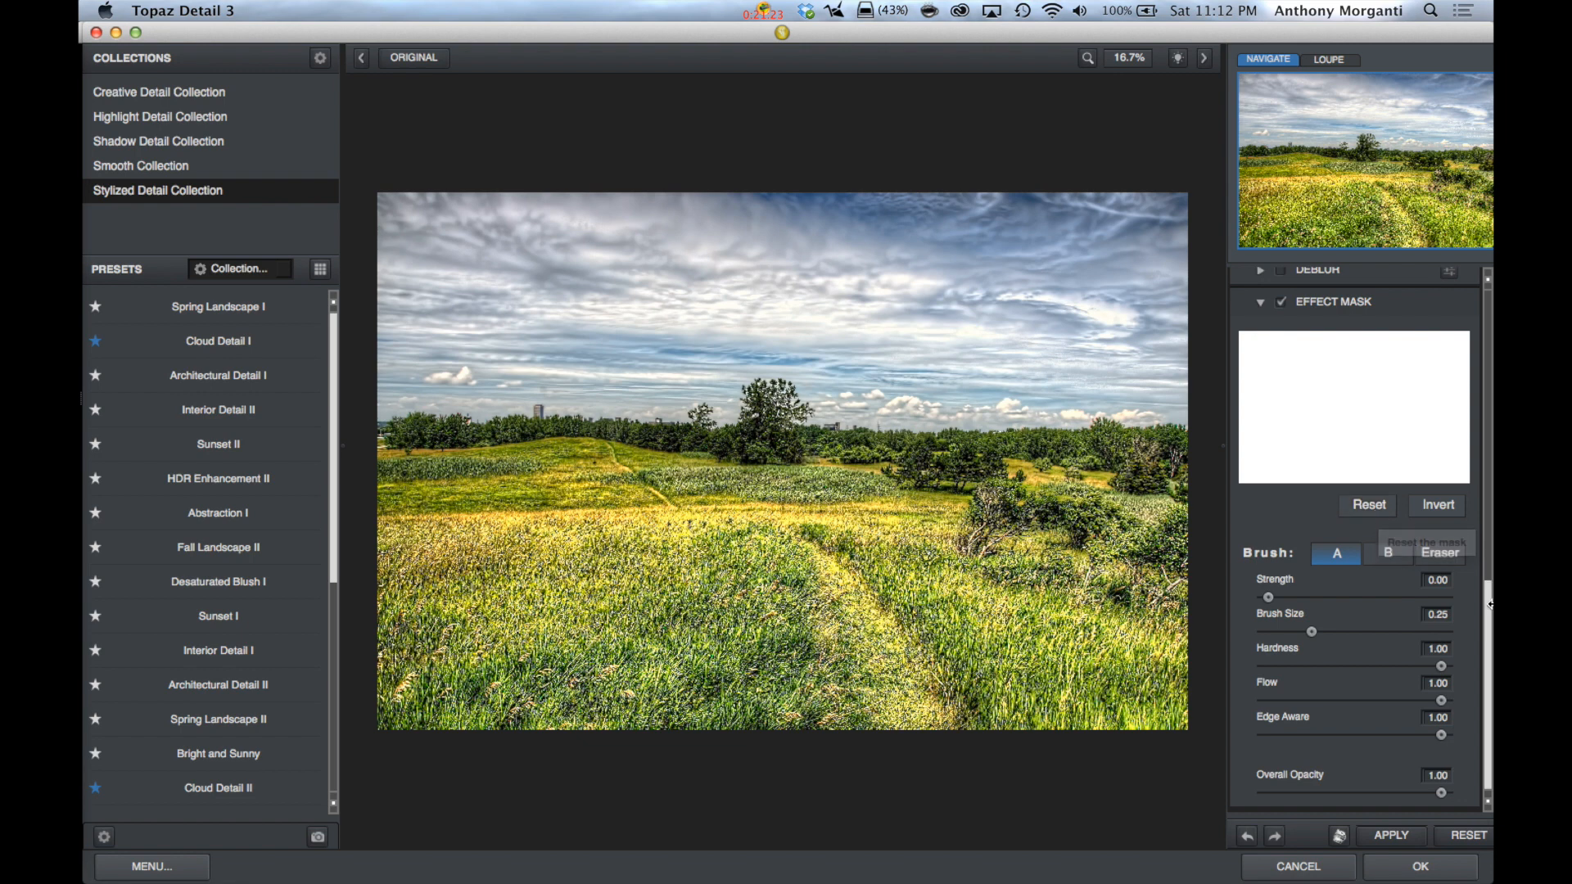
click(1433, 512)
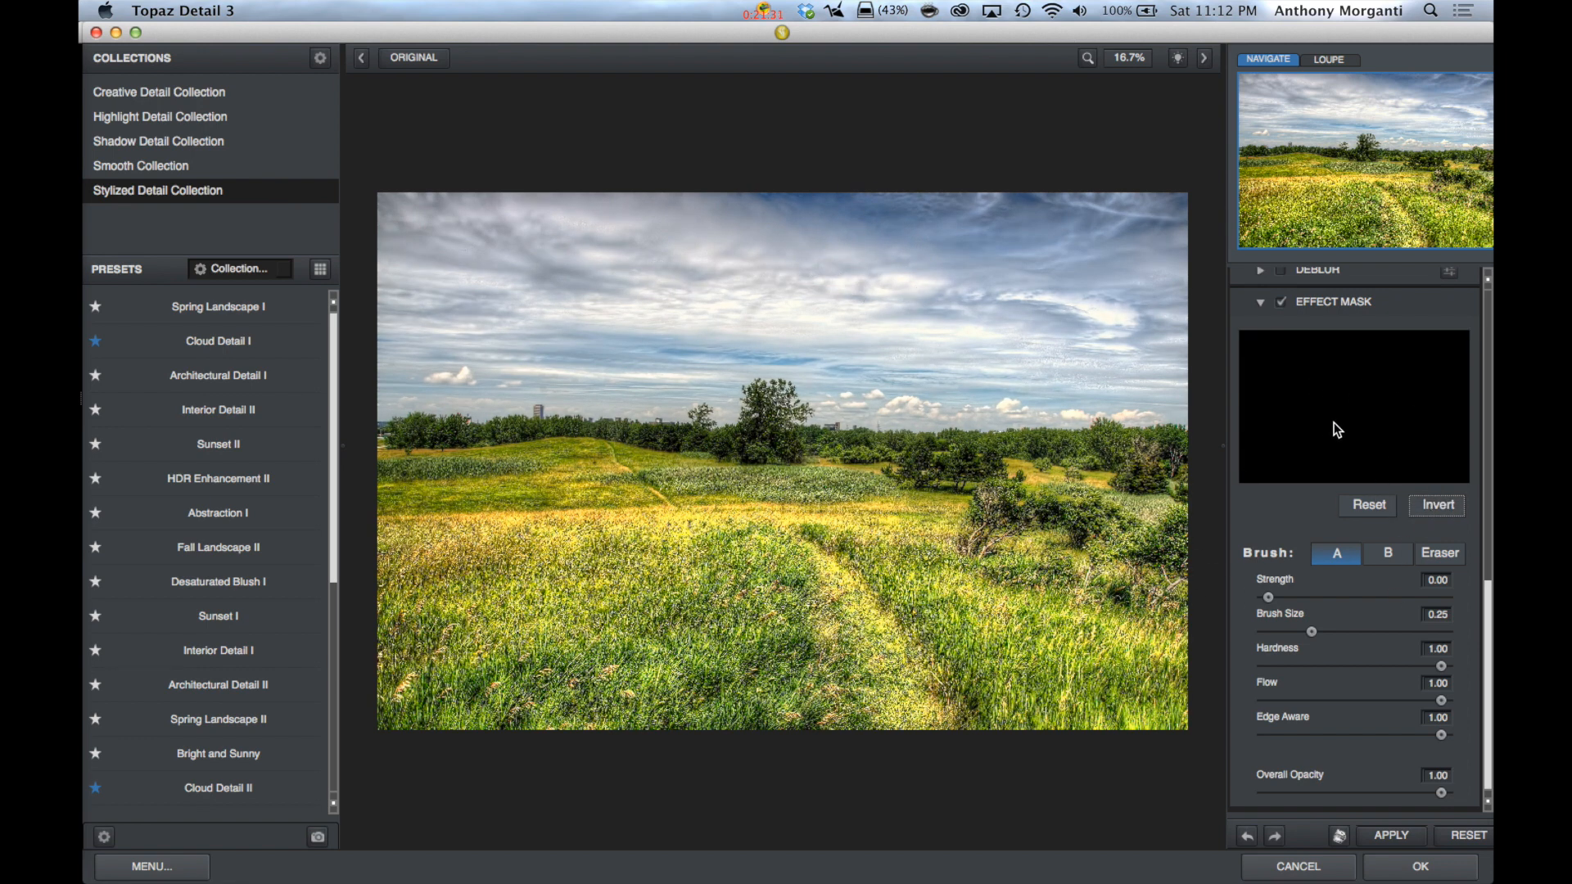
click(1375, 502)
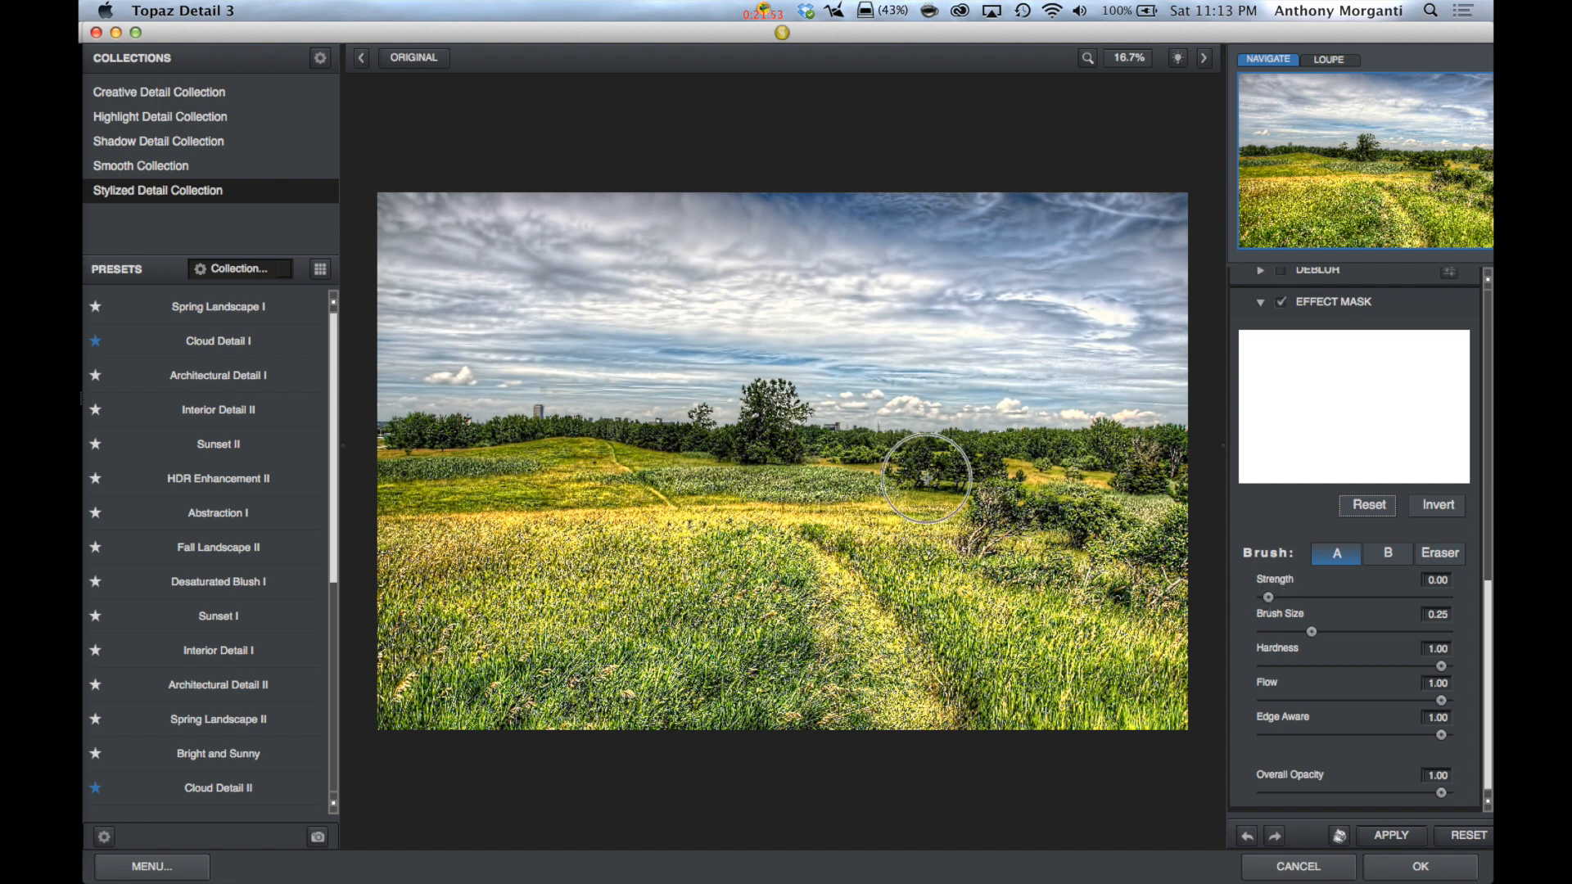
drag(929, 452, 910, 467)
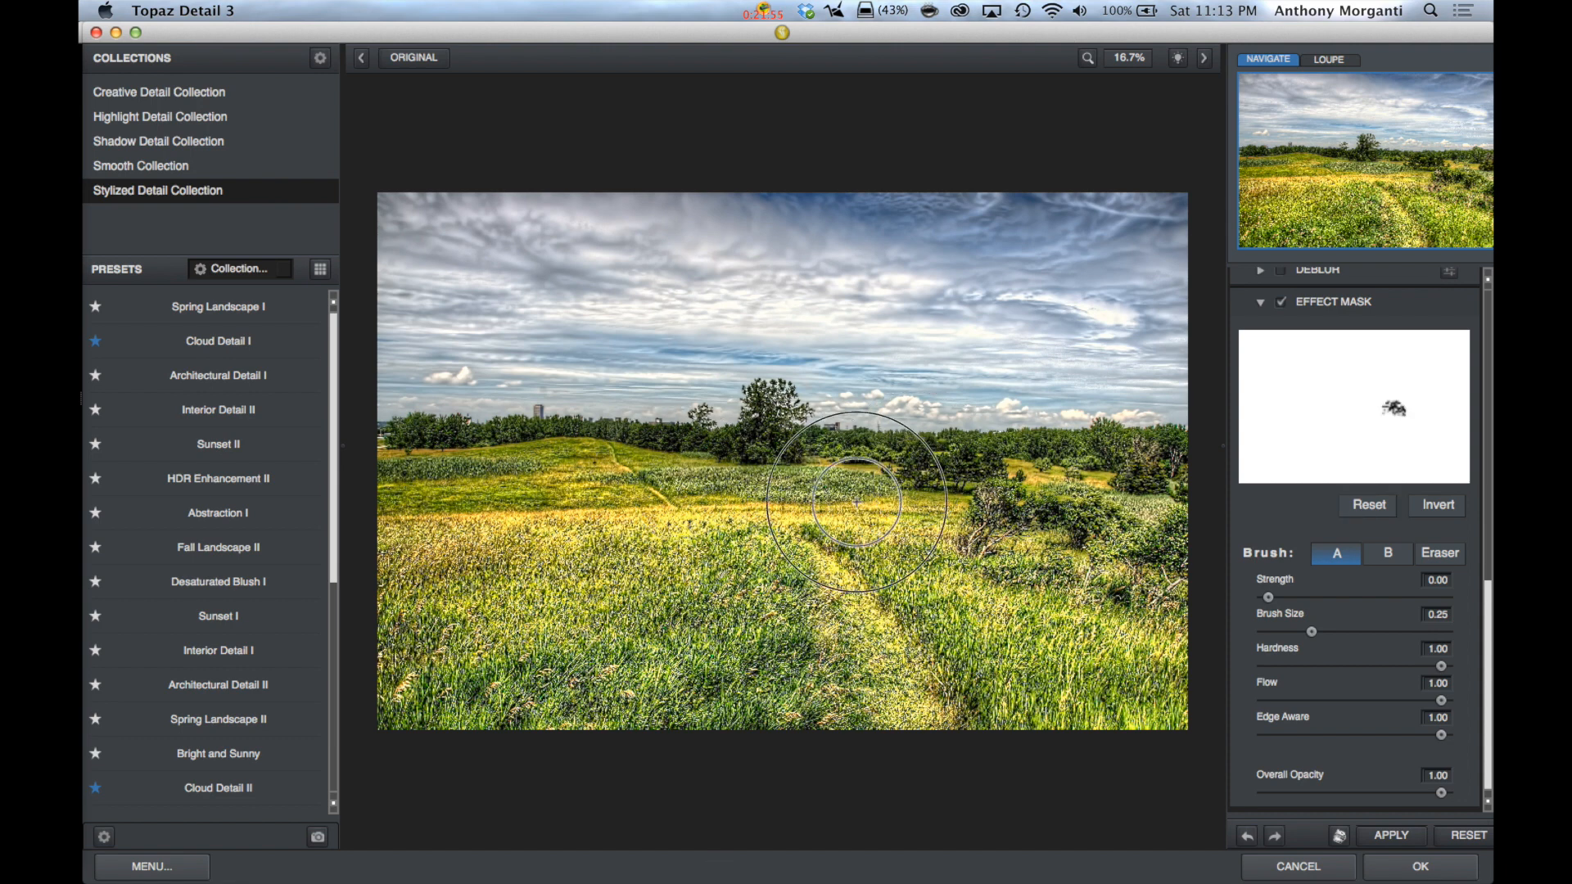
mouse_move(892, 555)
mouse_down()
mouse_move(783, 574)
mouse_move(817, 634)
mouse_move(640, 672)
mouse_move(676, 661)
mouse_move(656, 570)
mouse_move(554, 552)
mouse_move(619, 498)
mouse_move(515, 513)
mouse_move(611, 484)
mouse_move(435, 504)
mouse_move(613, 468)
mouse_move(541, 509)
mouse_move(539, 595)
mouse_move(584, 658)
mouse_move(864, 691)
mouse_move(1128, 644)
mouse_move(1056, 669)
mouse_move(1132, 643)
mouse_move(1086, 547)
mouse_move(993, 502)
mouse_move(1113, 478)
mouse_move(979, 486)
mouse_move(982, 438)
mouse_up()
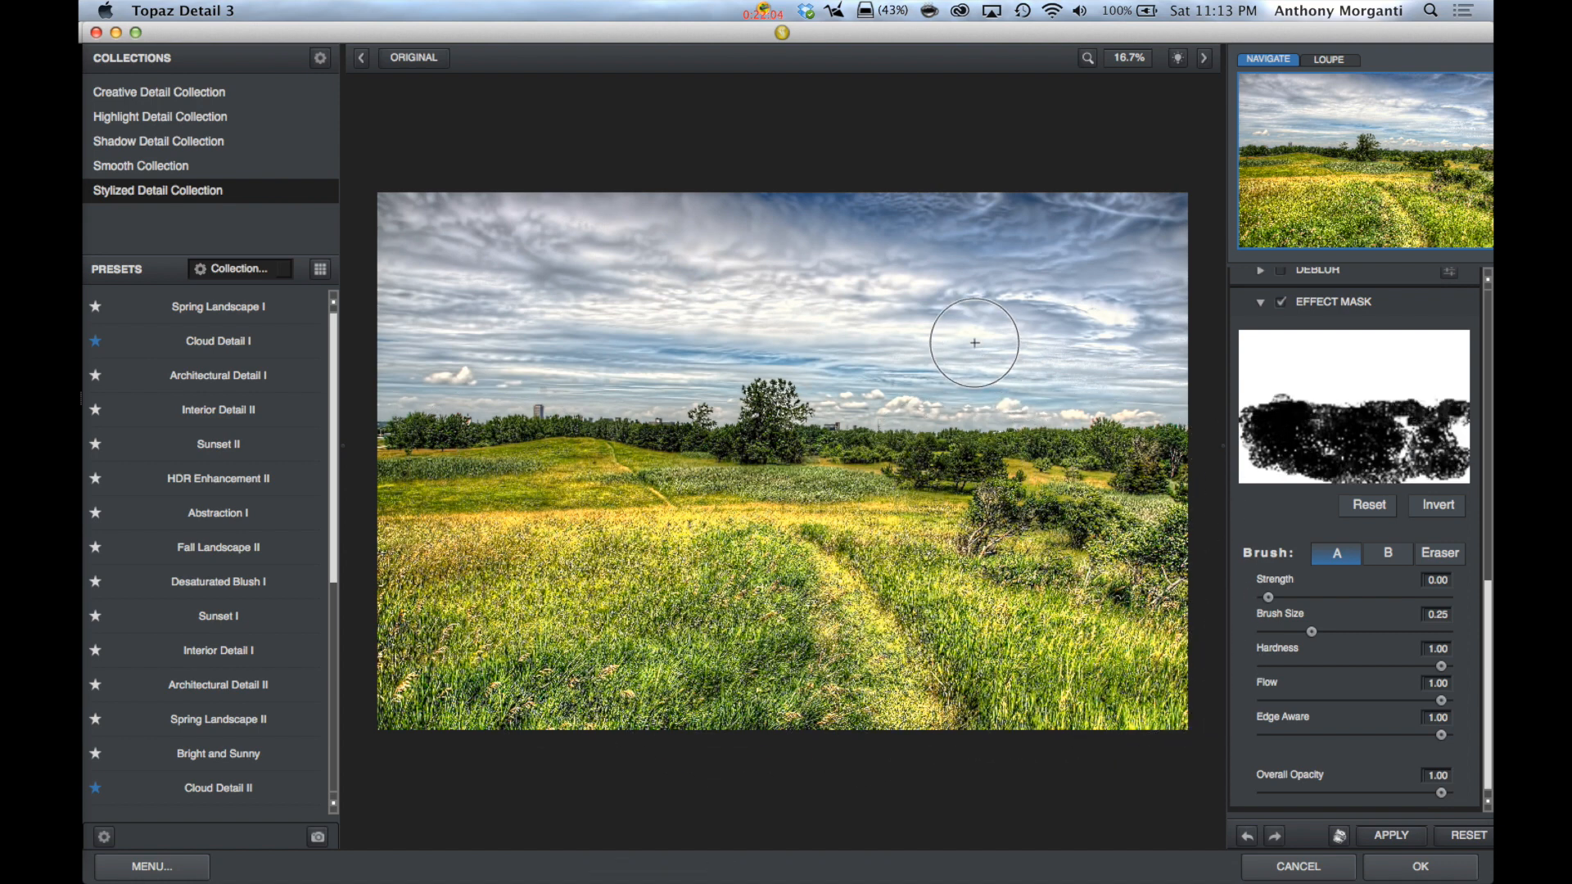
click(1363, 504)
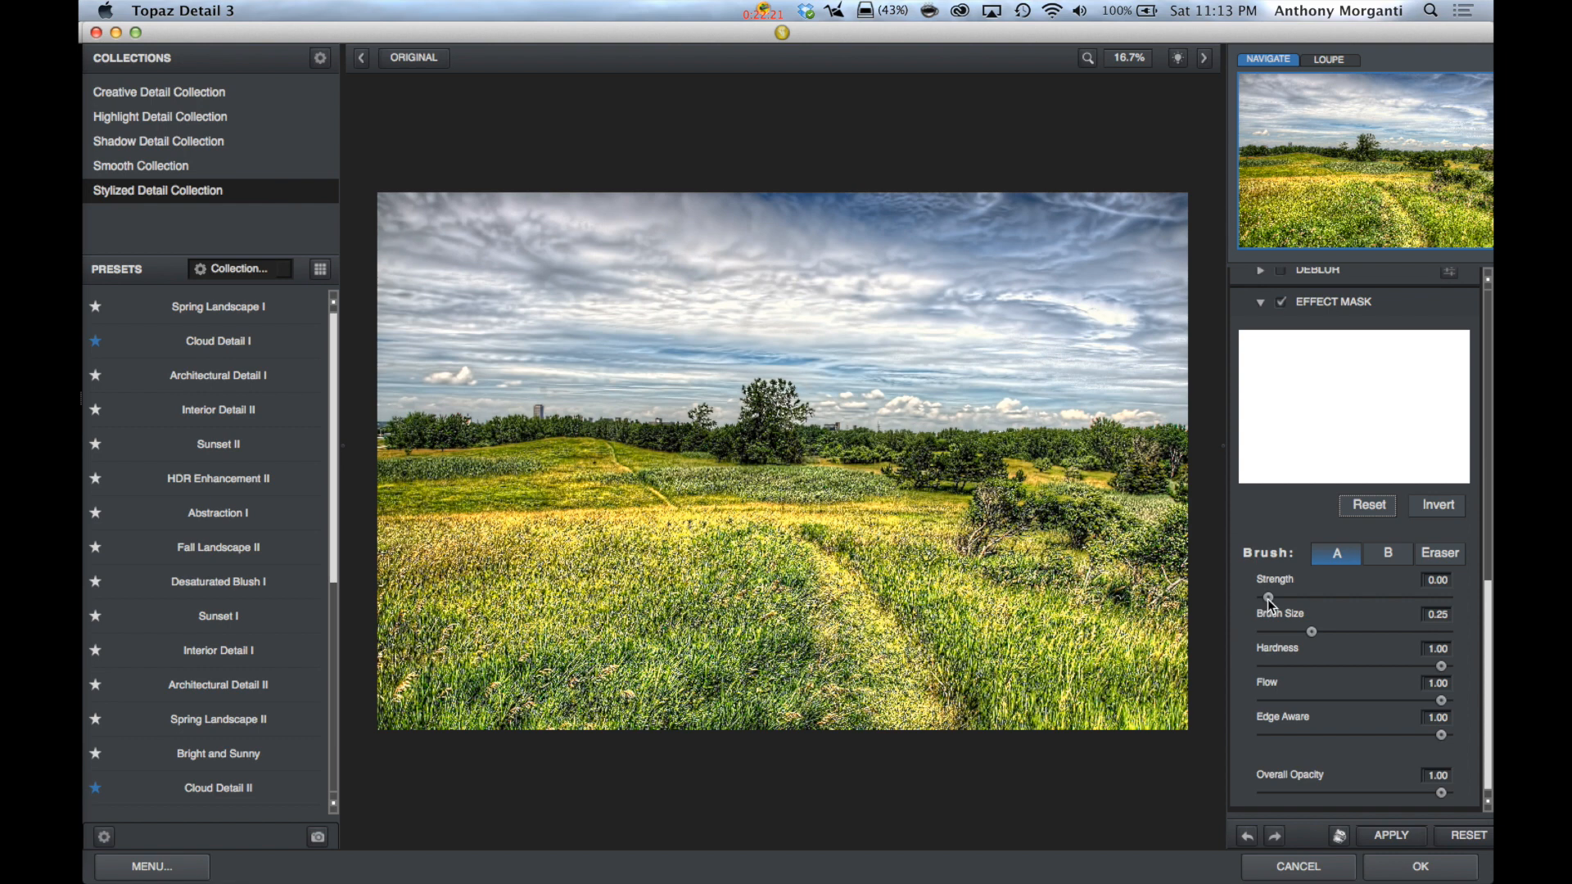
- Set the Effect Mask brush strength to 0.40 and paint over the tree line and the near-left grass
drag(1267, 598, 1317, 602)
drag(1328, 597, 1334, 599)
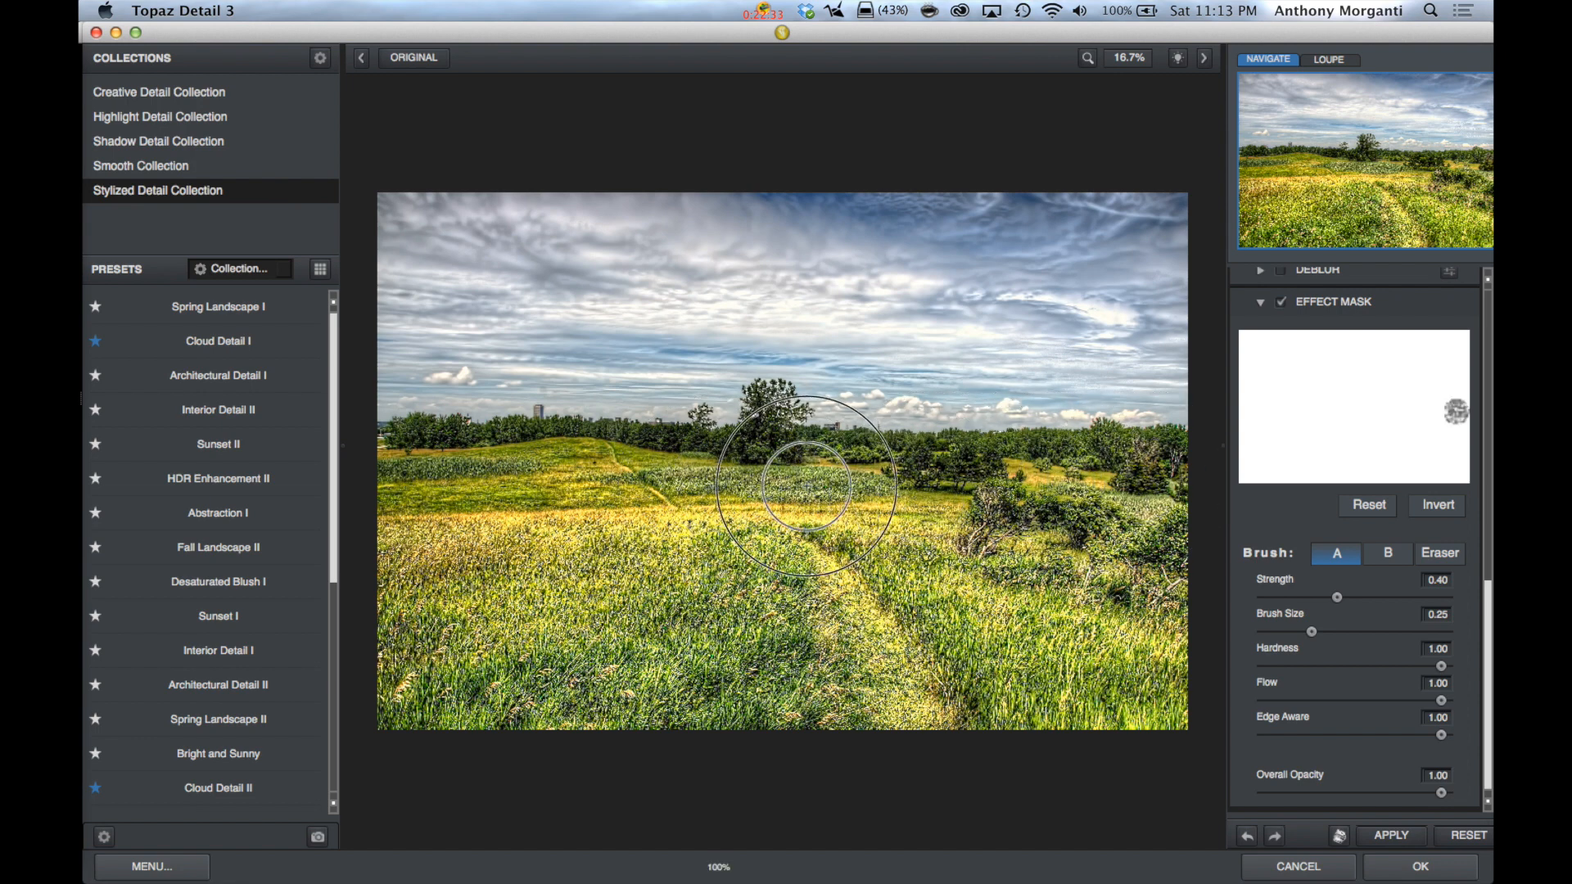
mouse_move(523, 472)
mouse_down()
mouse_move(393, 456)
mouse_move(403, 492)
mouse_move(368, 544)
mouse_move(462, 626)
mouse_move(614, 719)
mouse_up()
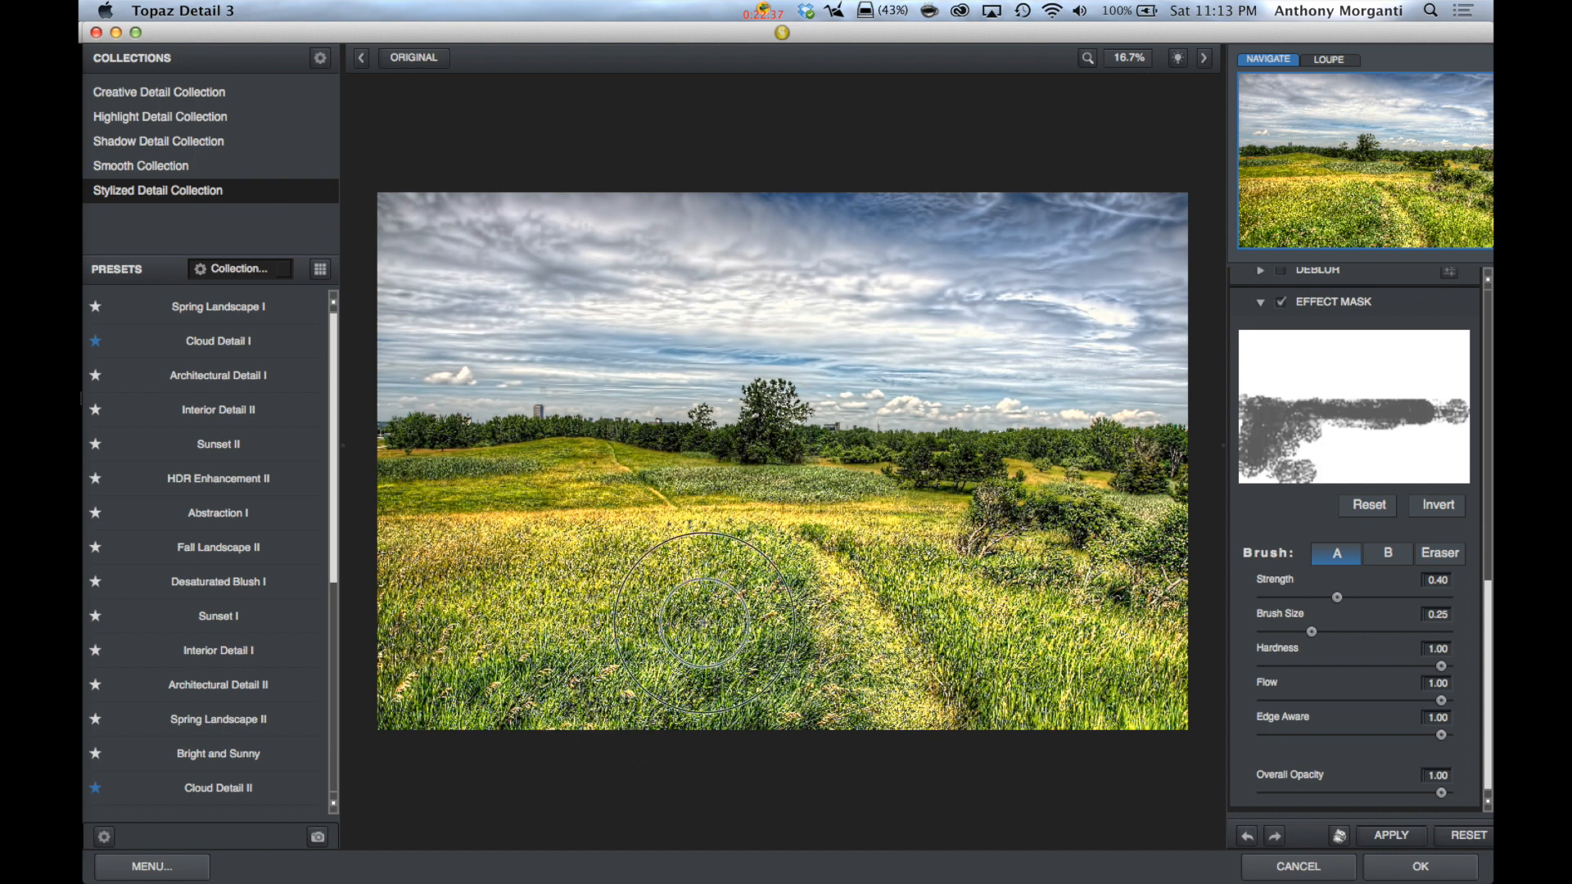
- Enlarge the mask brush to 0.49 and paint over the rest of the ground to reduce the cloud effect there
click(1310, 632)
drag(1310, 632, 1353, 632)
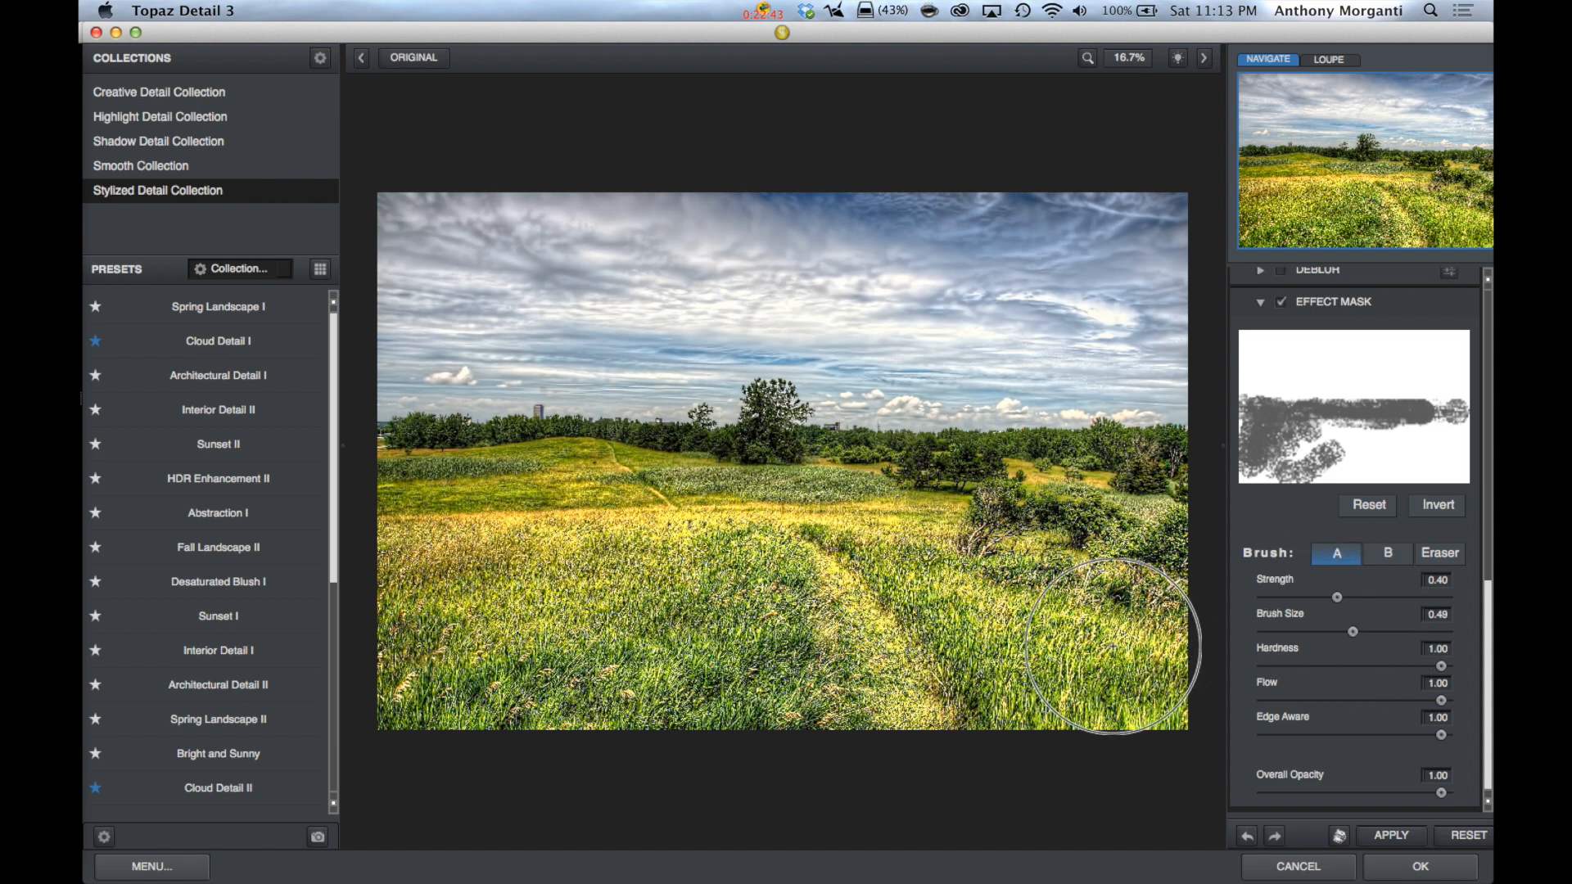
mouse_move(1127, 660)
mouse_down()
mouse_move(580, 669)
mouse_move(943, 661)
mouse_move(586, 650)
mouse_move(875, 644)
mouse_move(547, 635)
mouse_move(505, 610)
mouse_move(406, 615)
mouse_move(413, 683)
mouse_move(416, 614)
mouse_up()
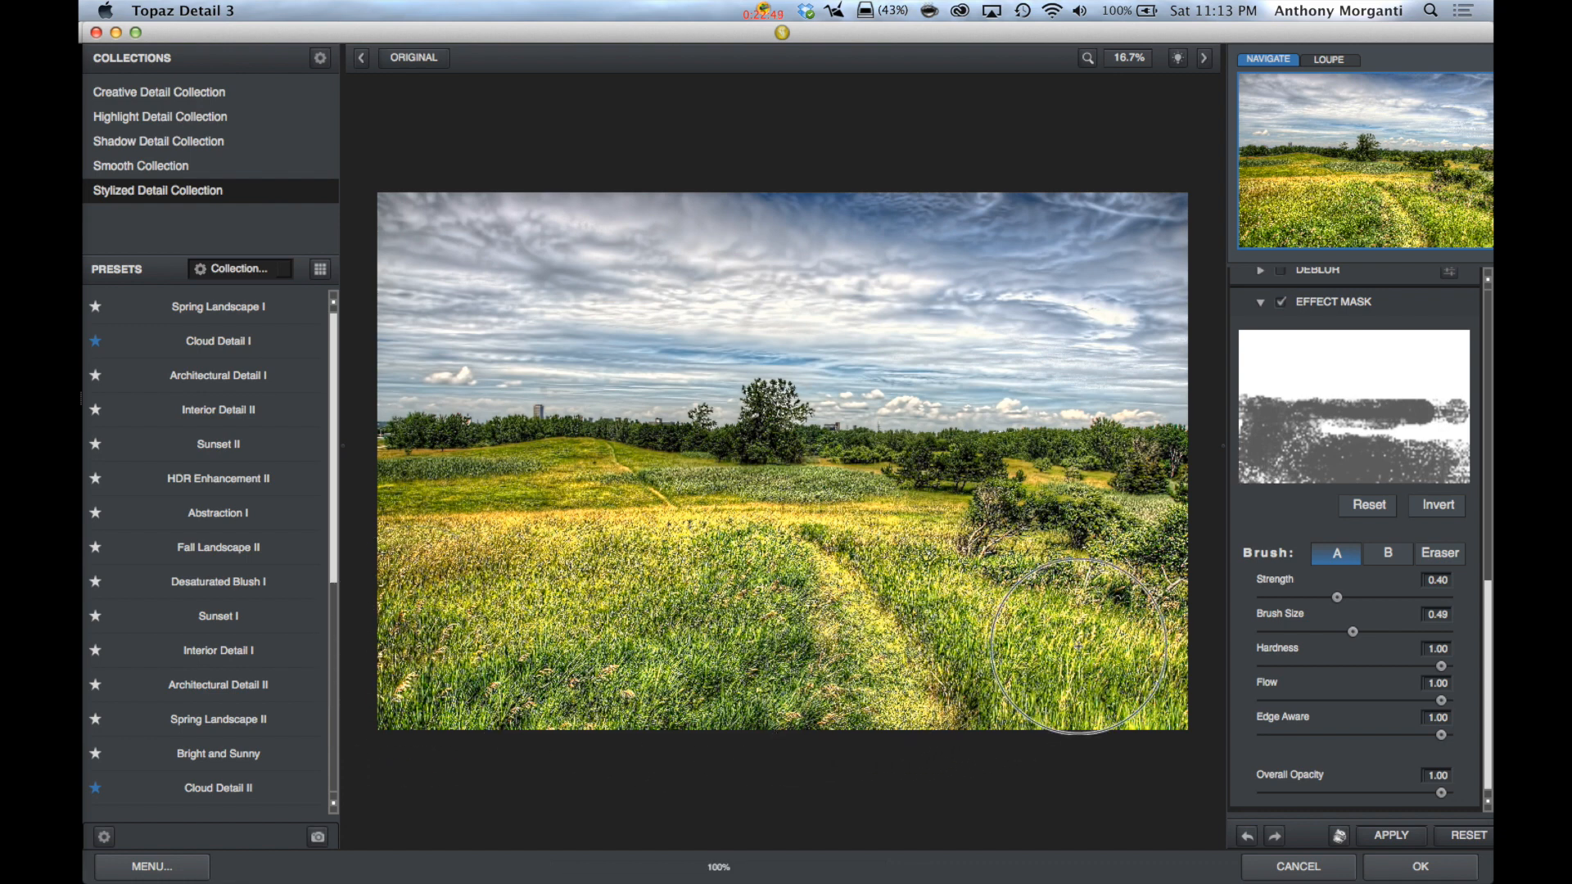
mouse_move(1134, 528)
mouse_down()
mouse_move(1128, 557)
mouse_move(1056, 532)
mouse_move(785, 548)
mouse_move(687, 499)
mouse_move(859, 544)
mouse_up()
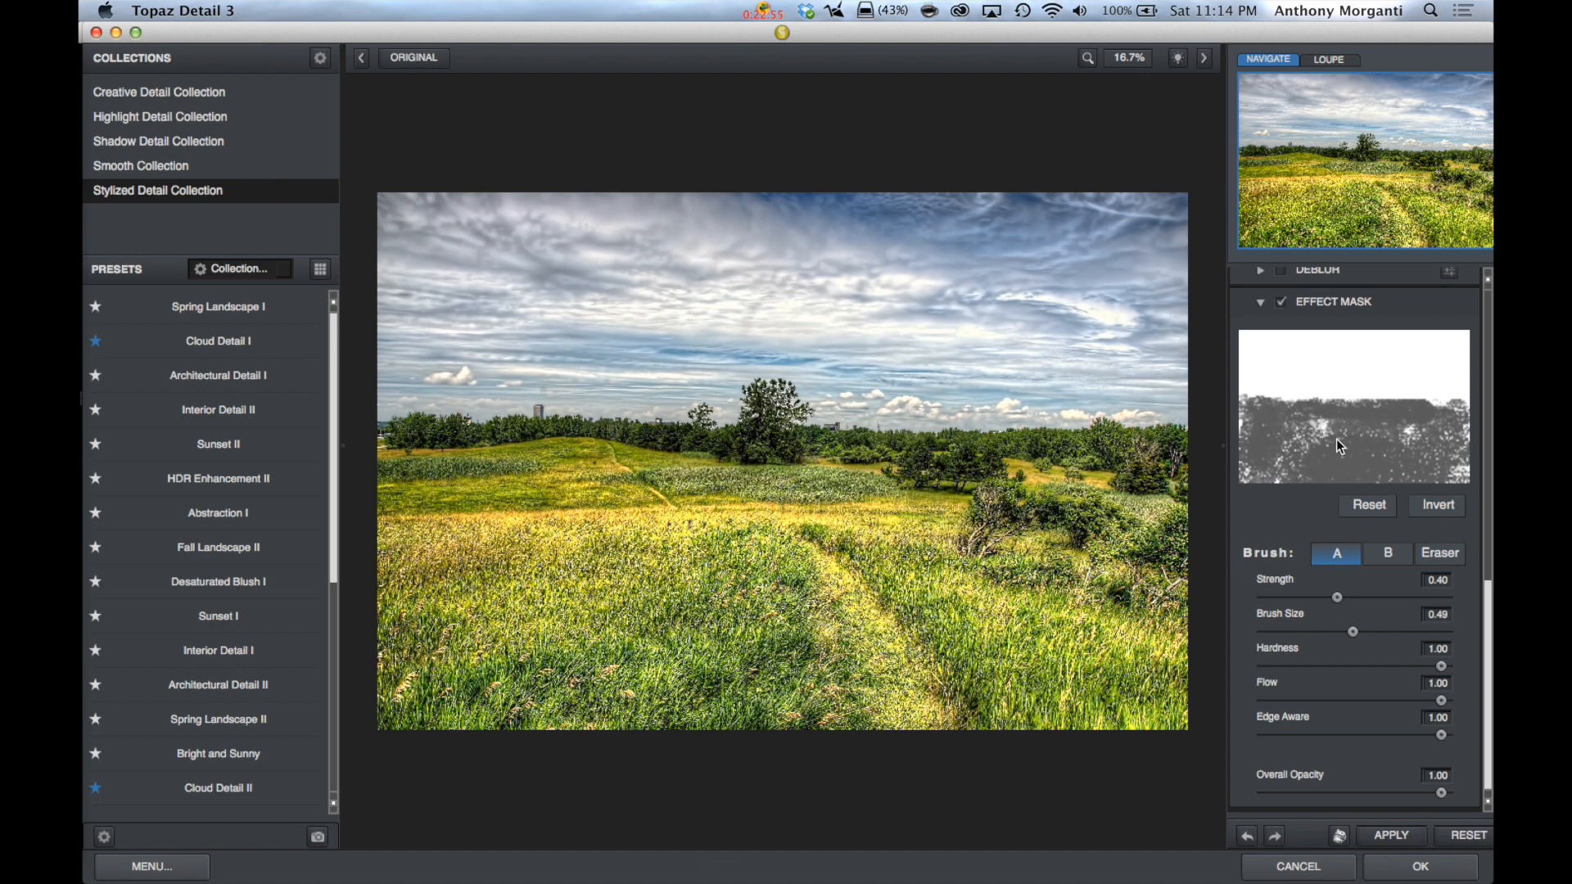
mouse_move(732, 533)
mouse_down()
mouse_move(1010, 536)
mouse_move(385, 526)
mouse_move(379, 544)
mouse_move(368, 526)
mouse_move(497, 653)
mouse_up()
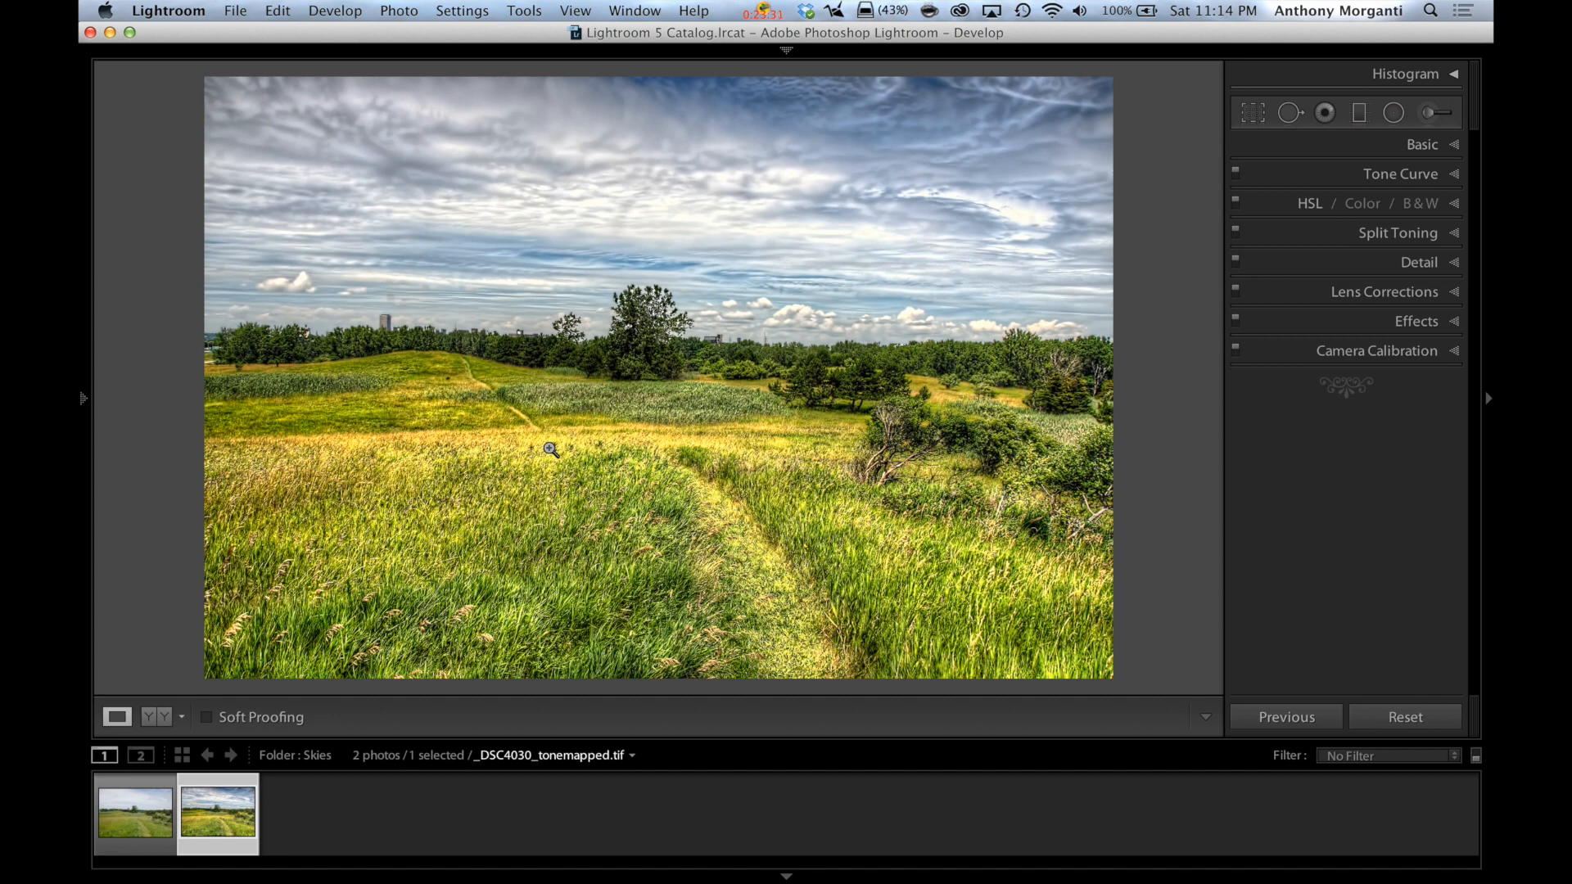
- Compare the original NEF with _DSC4030_tonemapped.tif in Lightroom, then set the tonemapped photo's Highlights to -80 and Shadows to +31
click(142, 843)
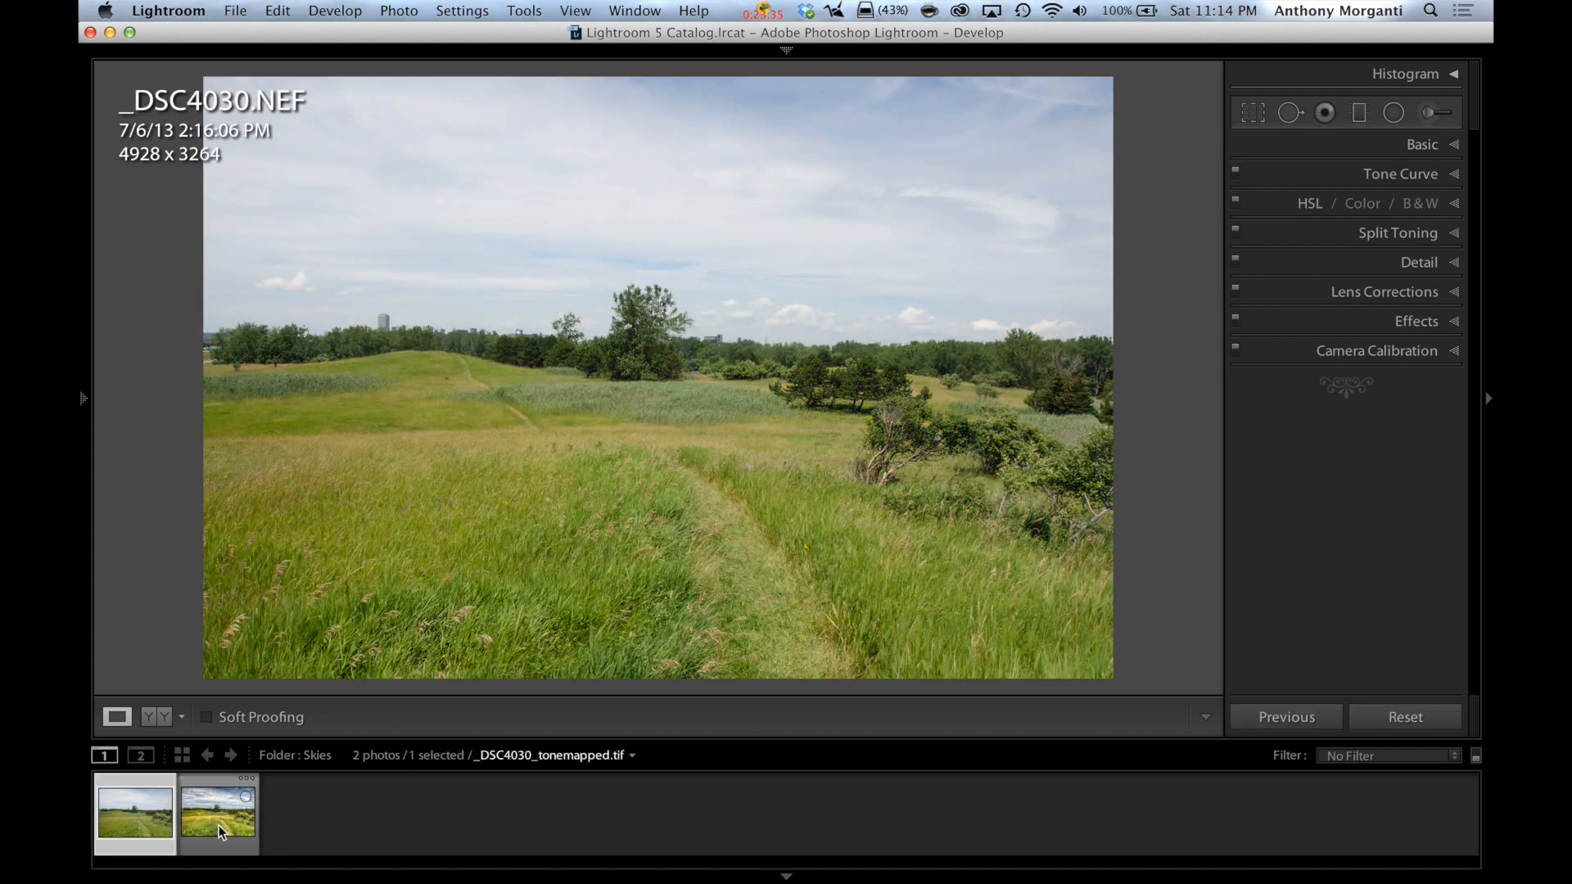
click(218, 825)
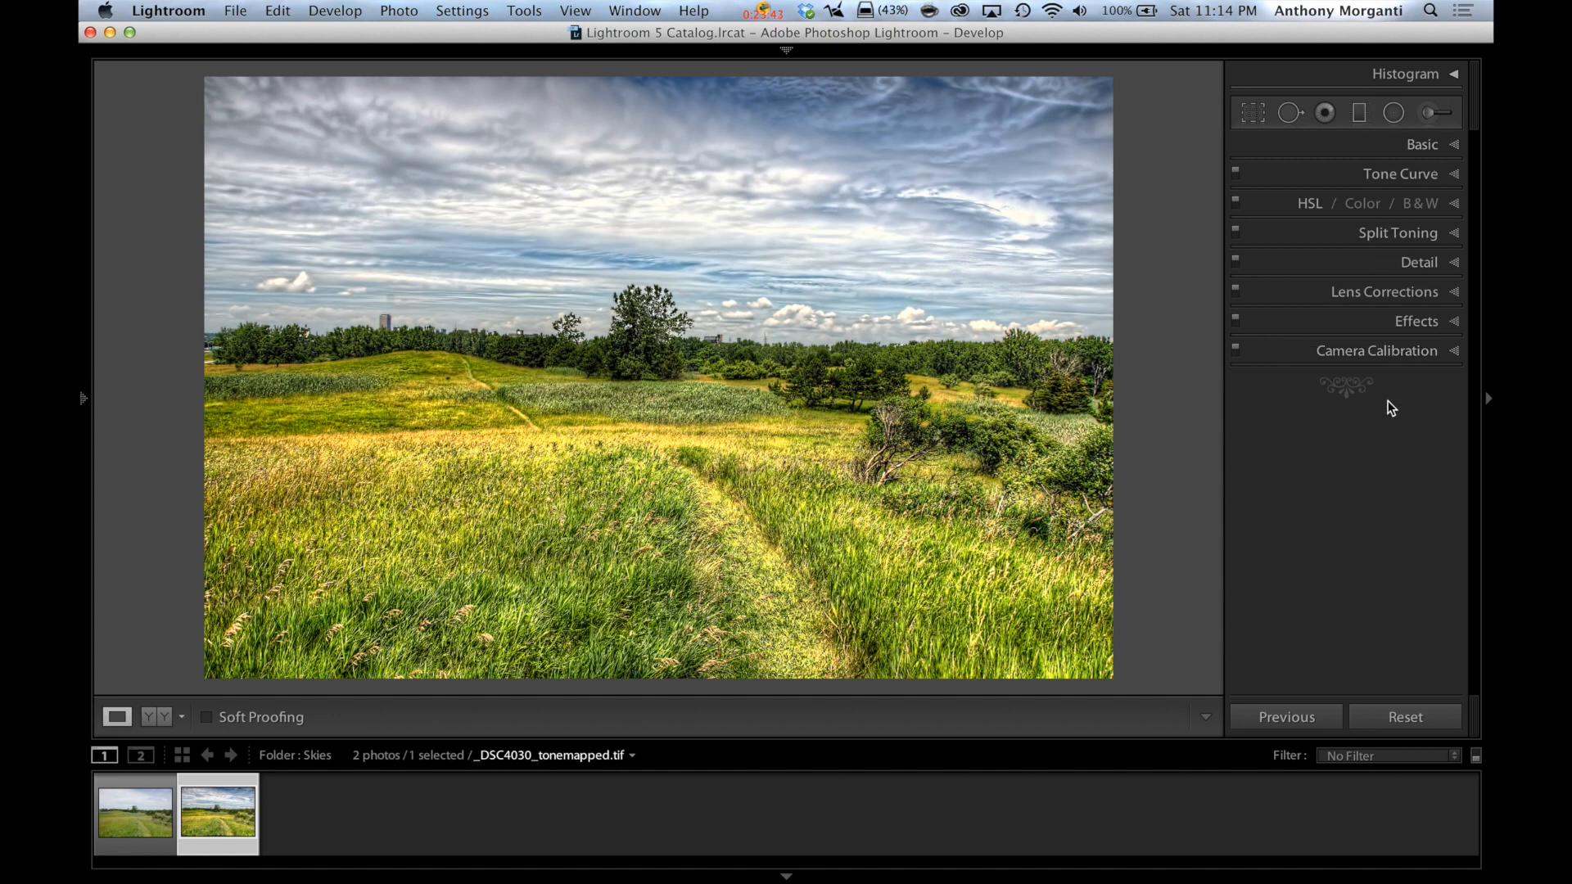
click(1453, 144)
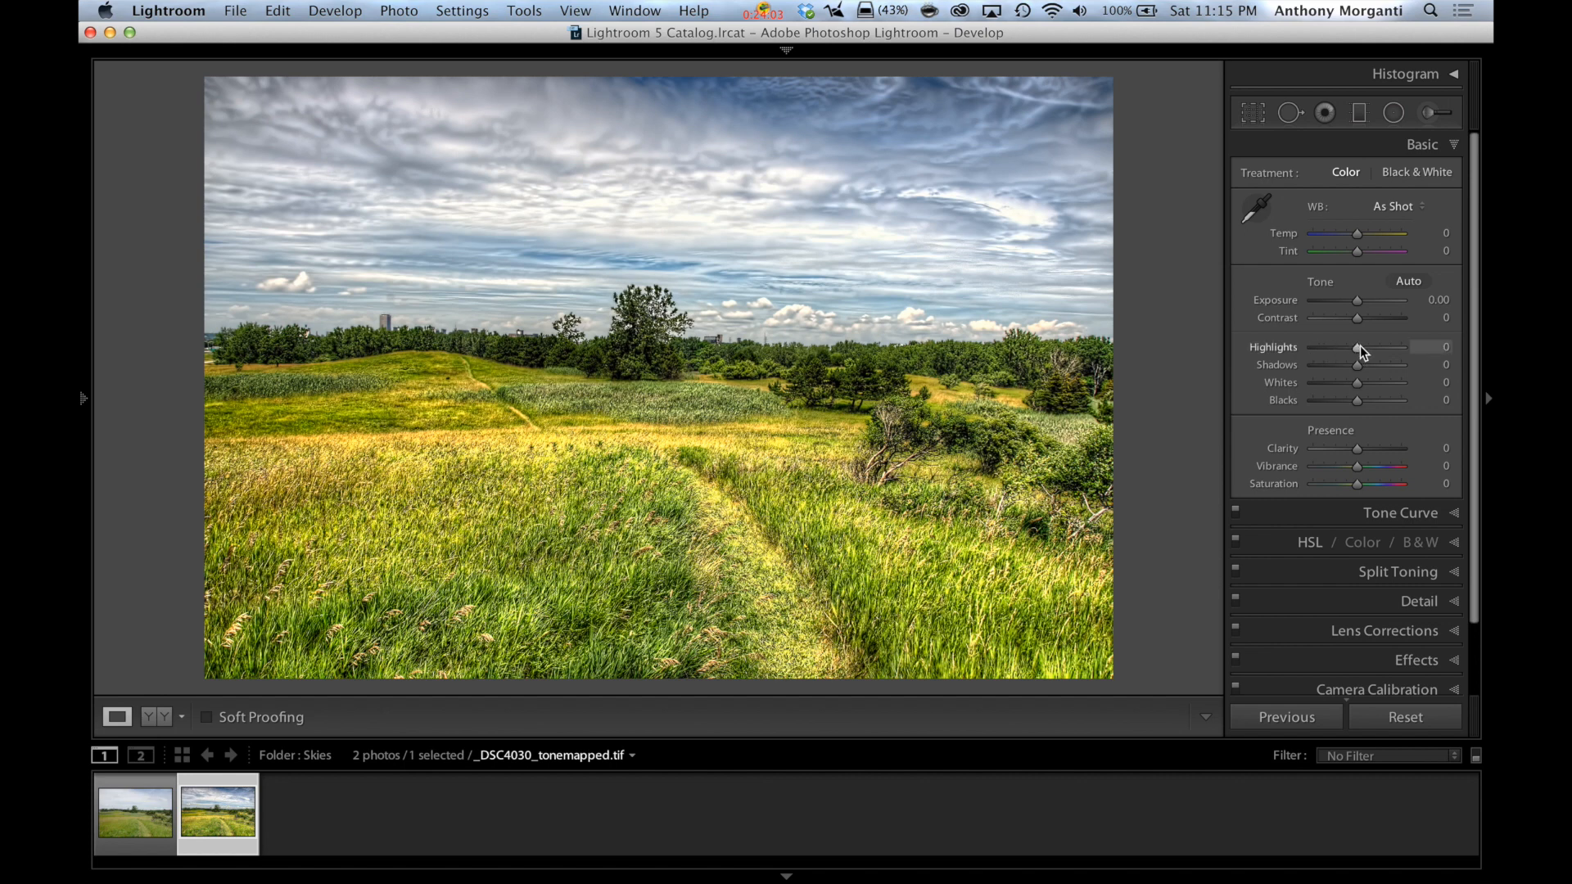
drag(1358, 347, 1321, 347)
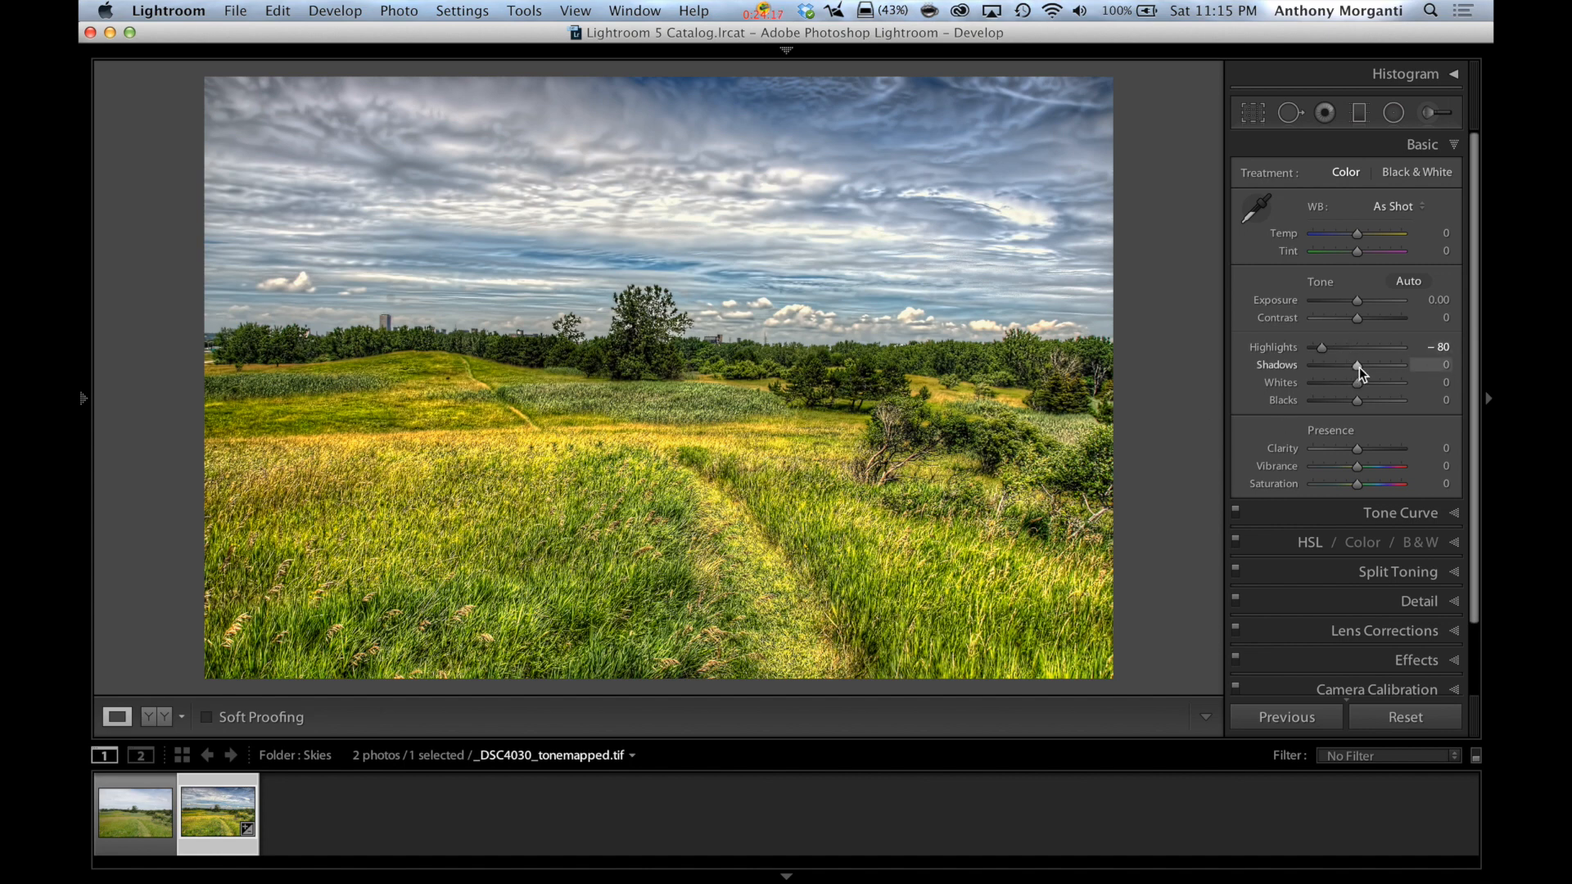
drag(1359, 366, 1372, 370)
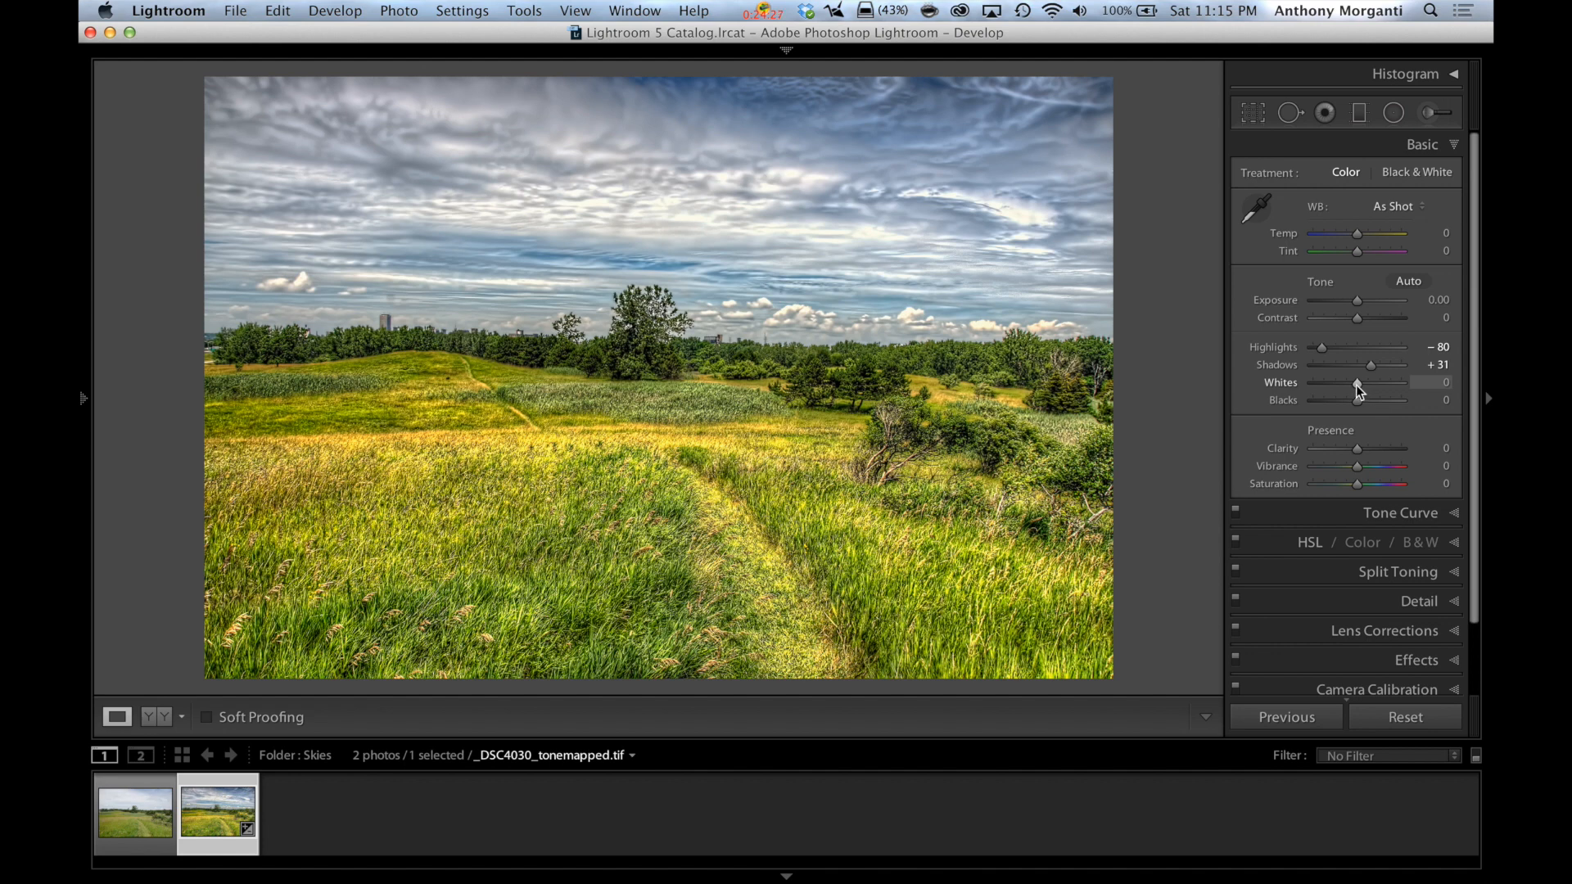
- Set Whites to +16 and Blacks to -26 using the clipping previews
key(alt)
drag(1358, 384, 1365, 389)
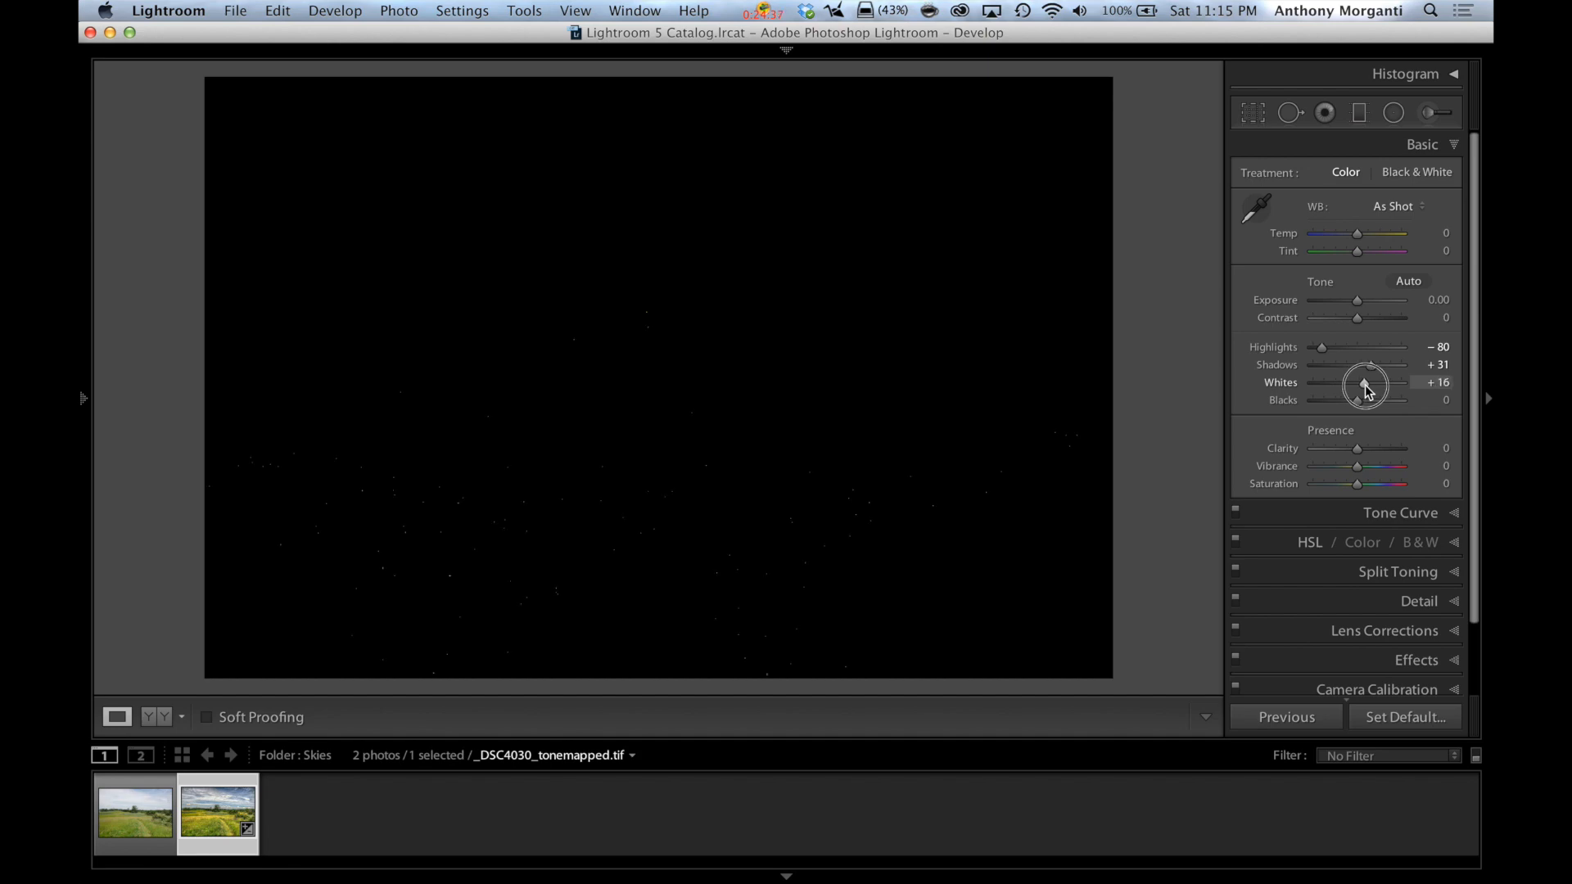
drag(1363, 385, 1364, 384)
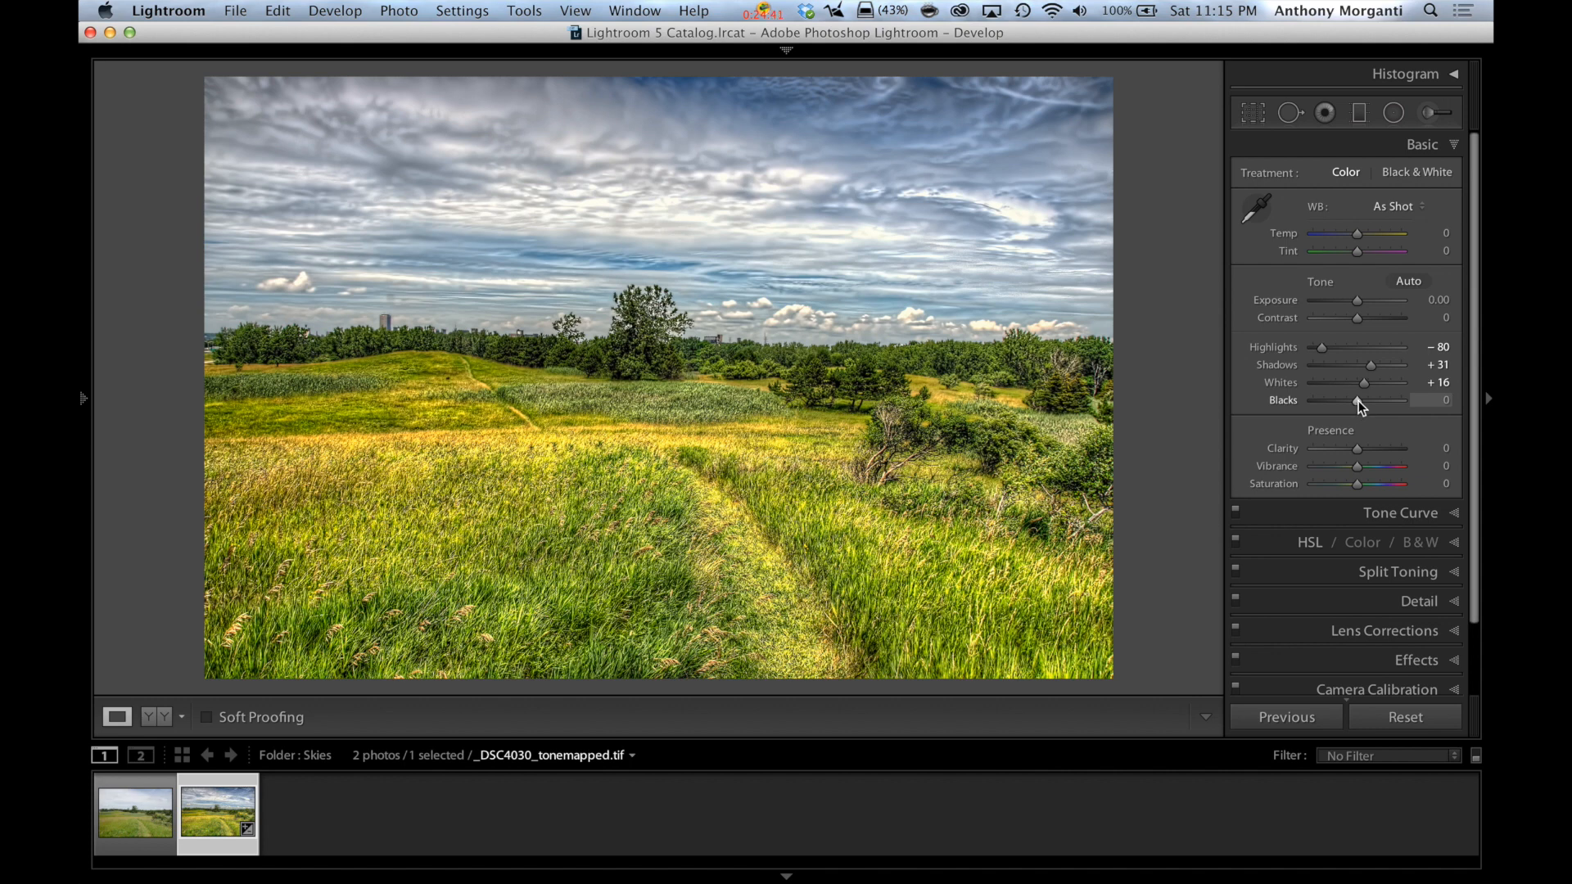
key(alt)
drag(1359, 403, 1347, 404)
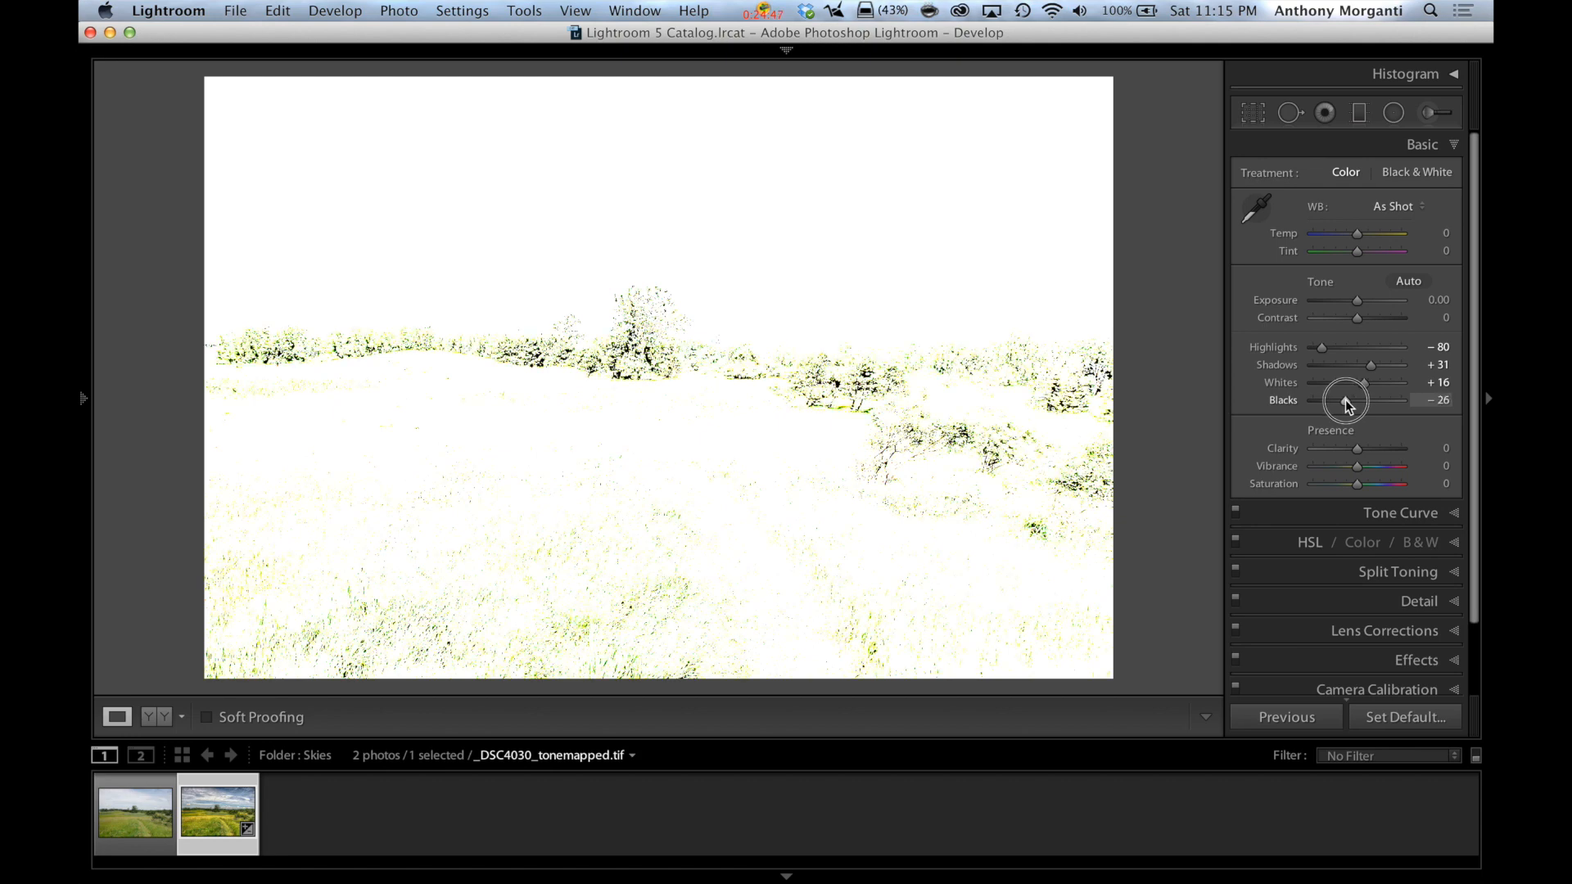
drag(1347, 402, 1347, 403)
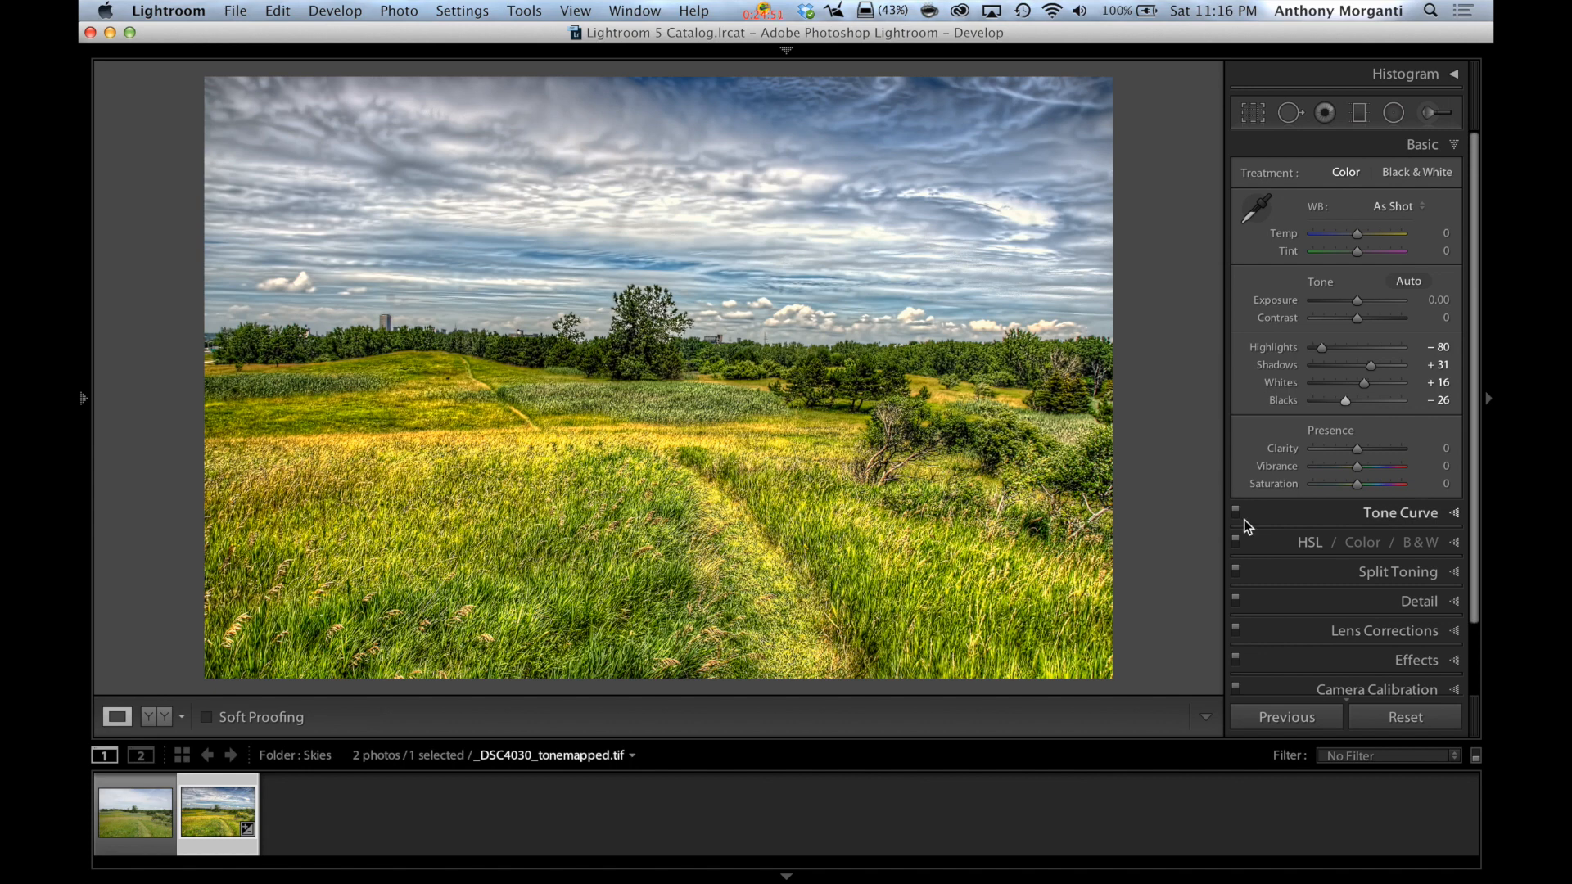
- Set Clarity to +15 and Contrast to +22, leaving the tone curve linear
drag(1356, 448, 1361, 449)
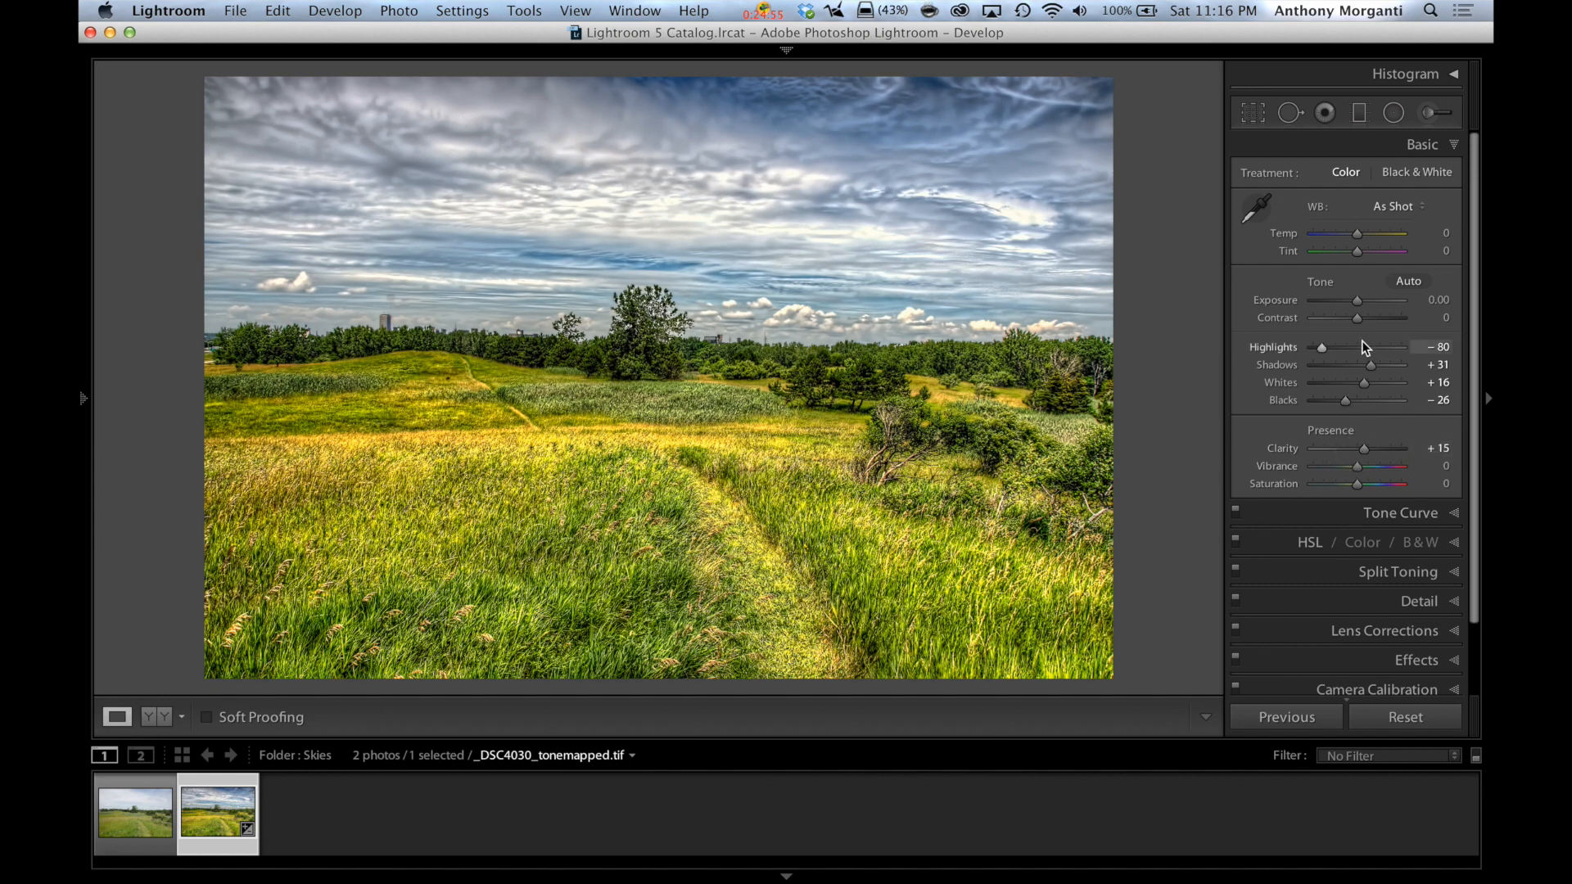
drag(1357, 317, 1367, 318)
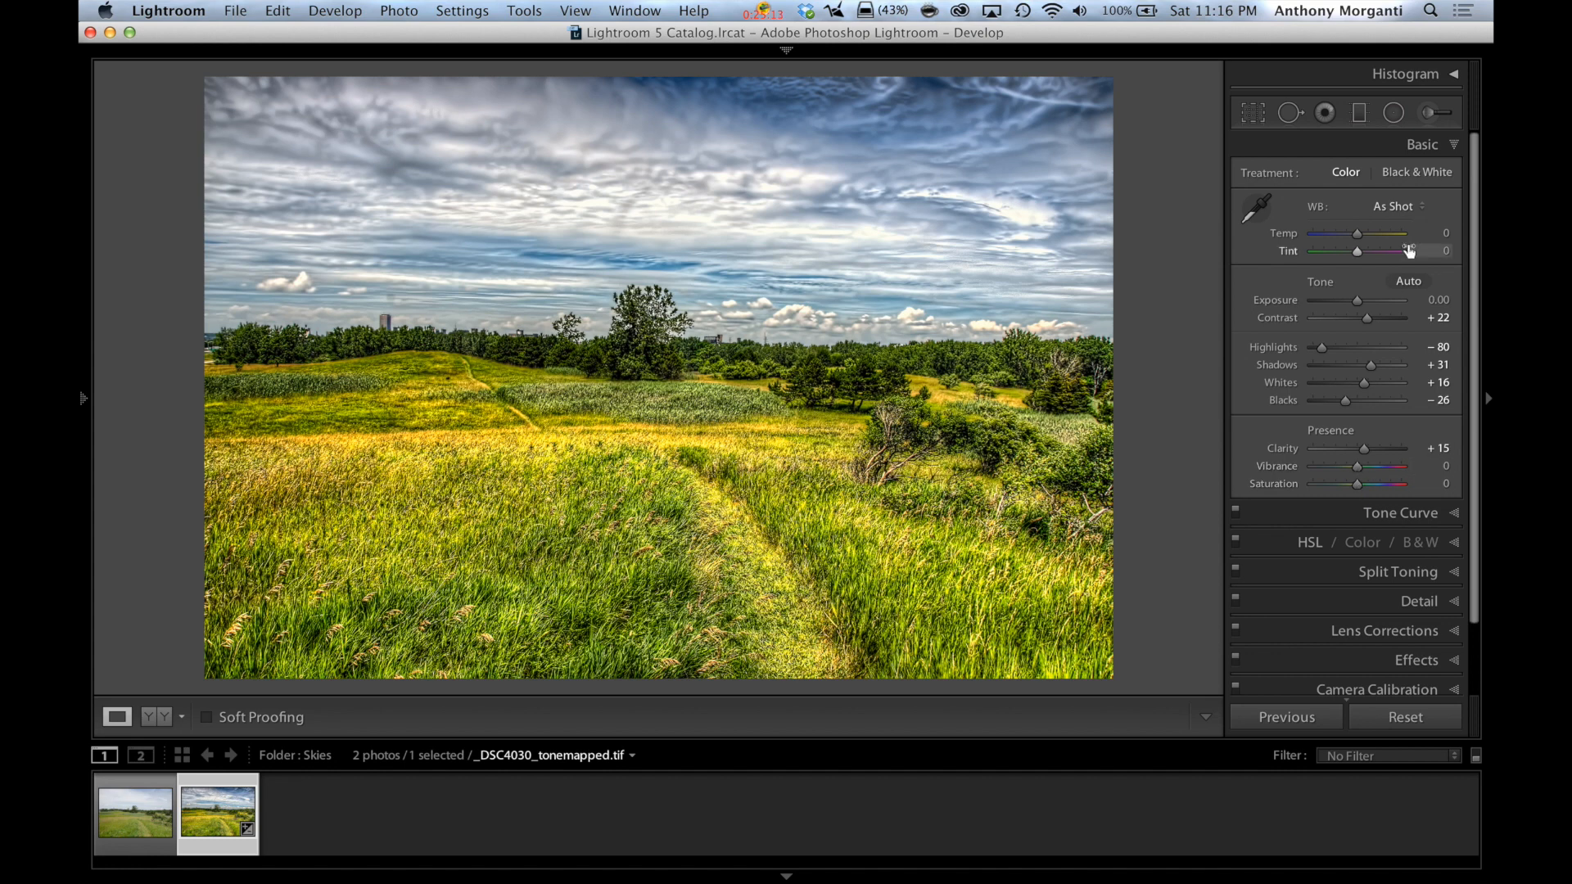
click(1454, 146)
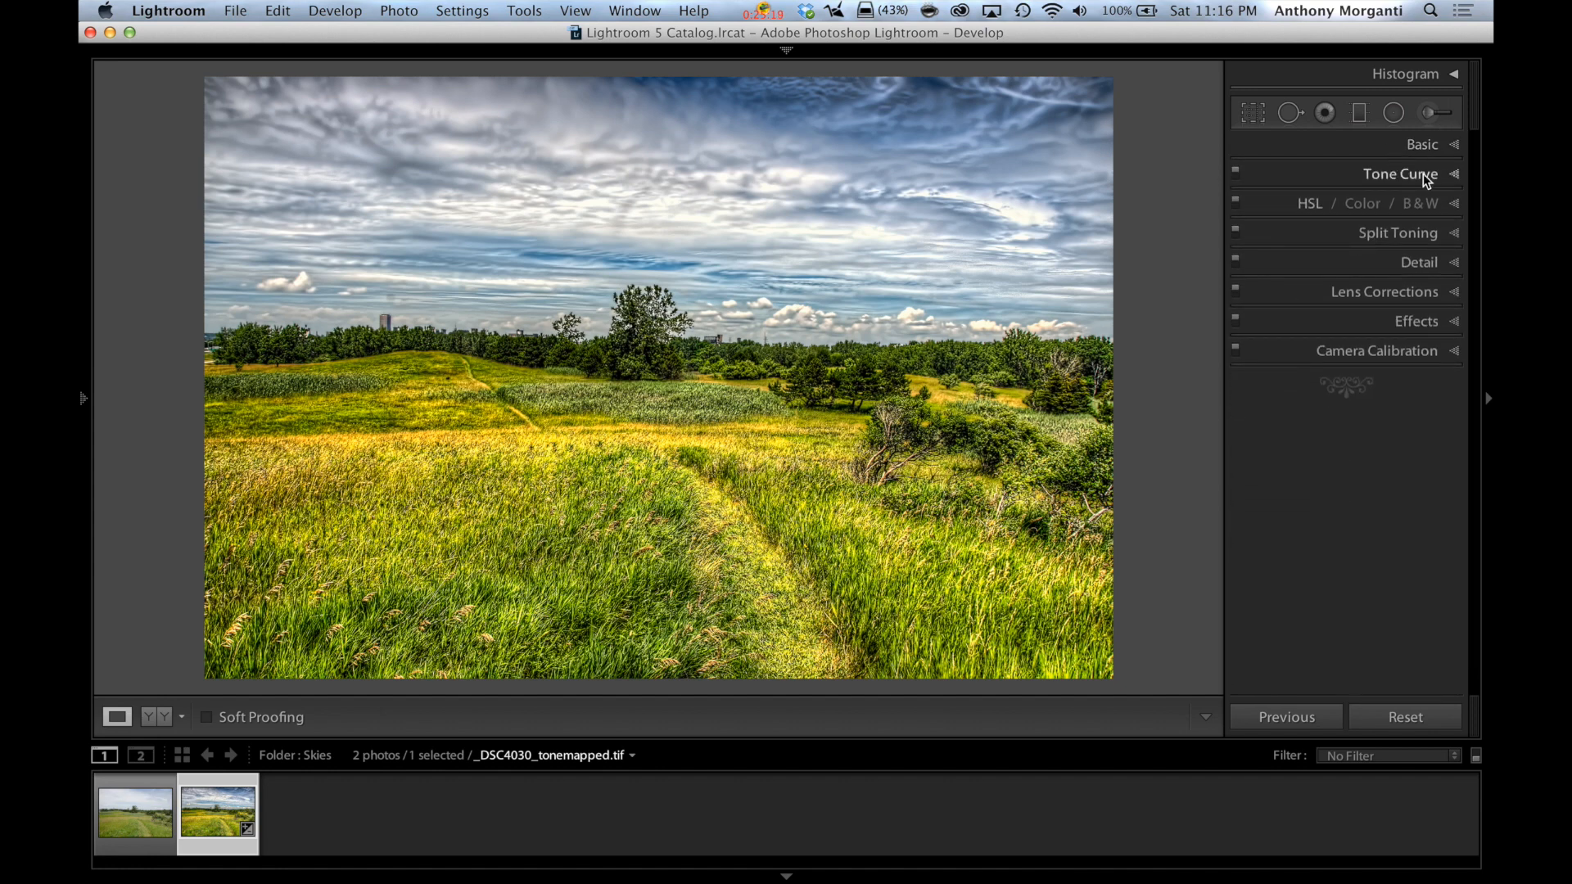
click(1457, 174)
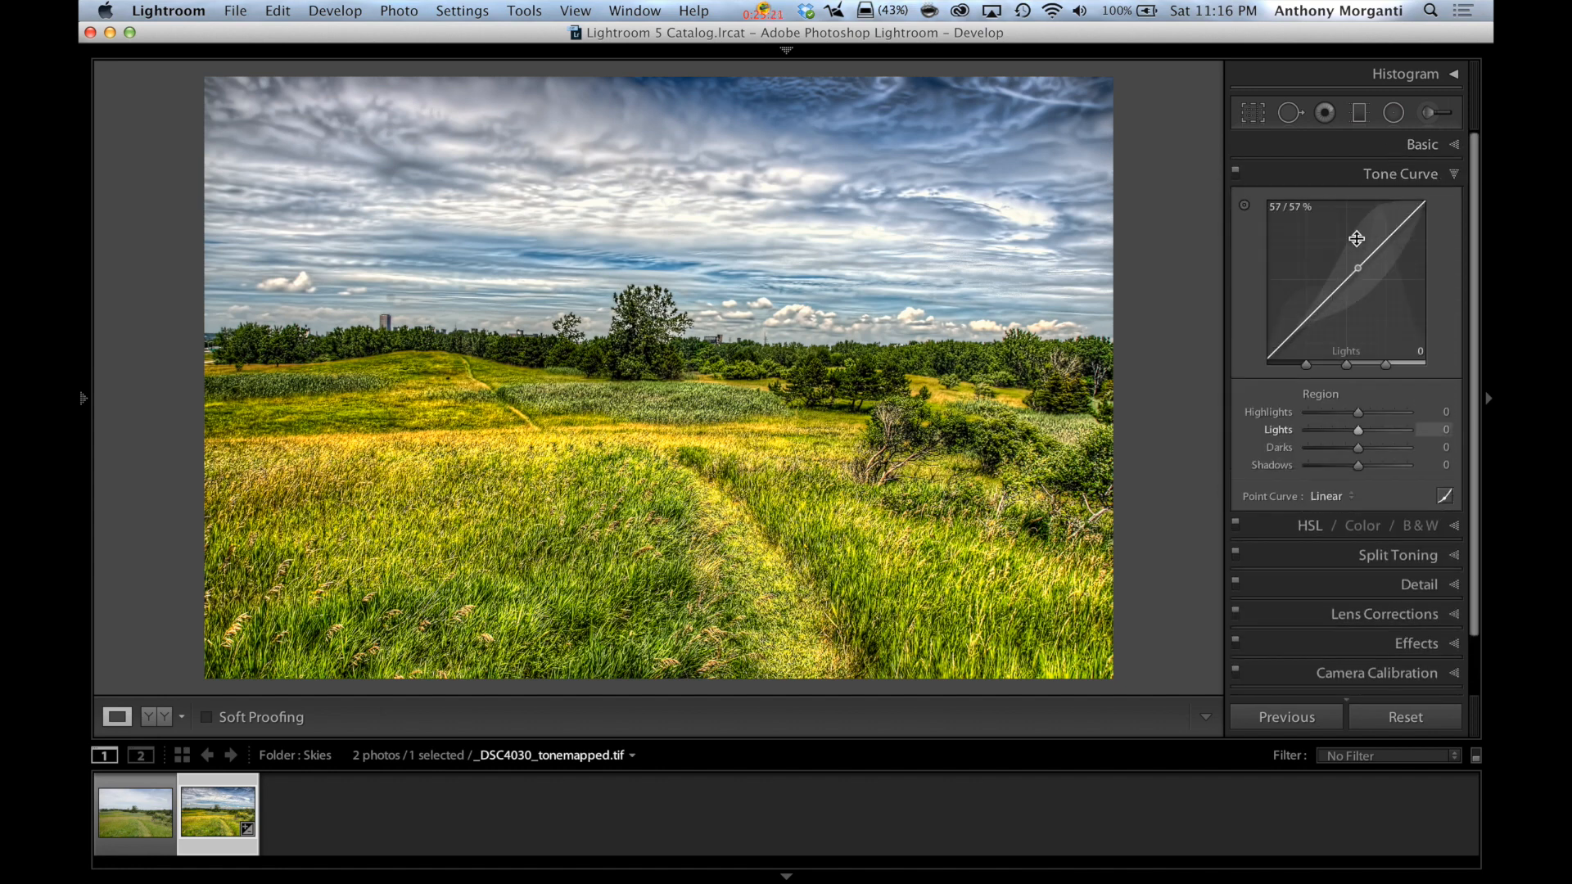
click(1454, 174)
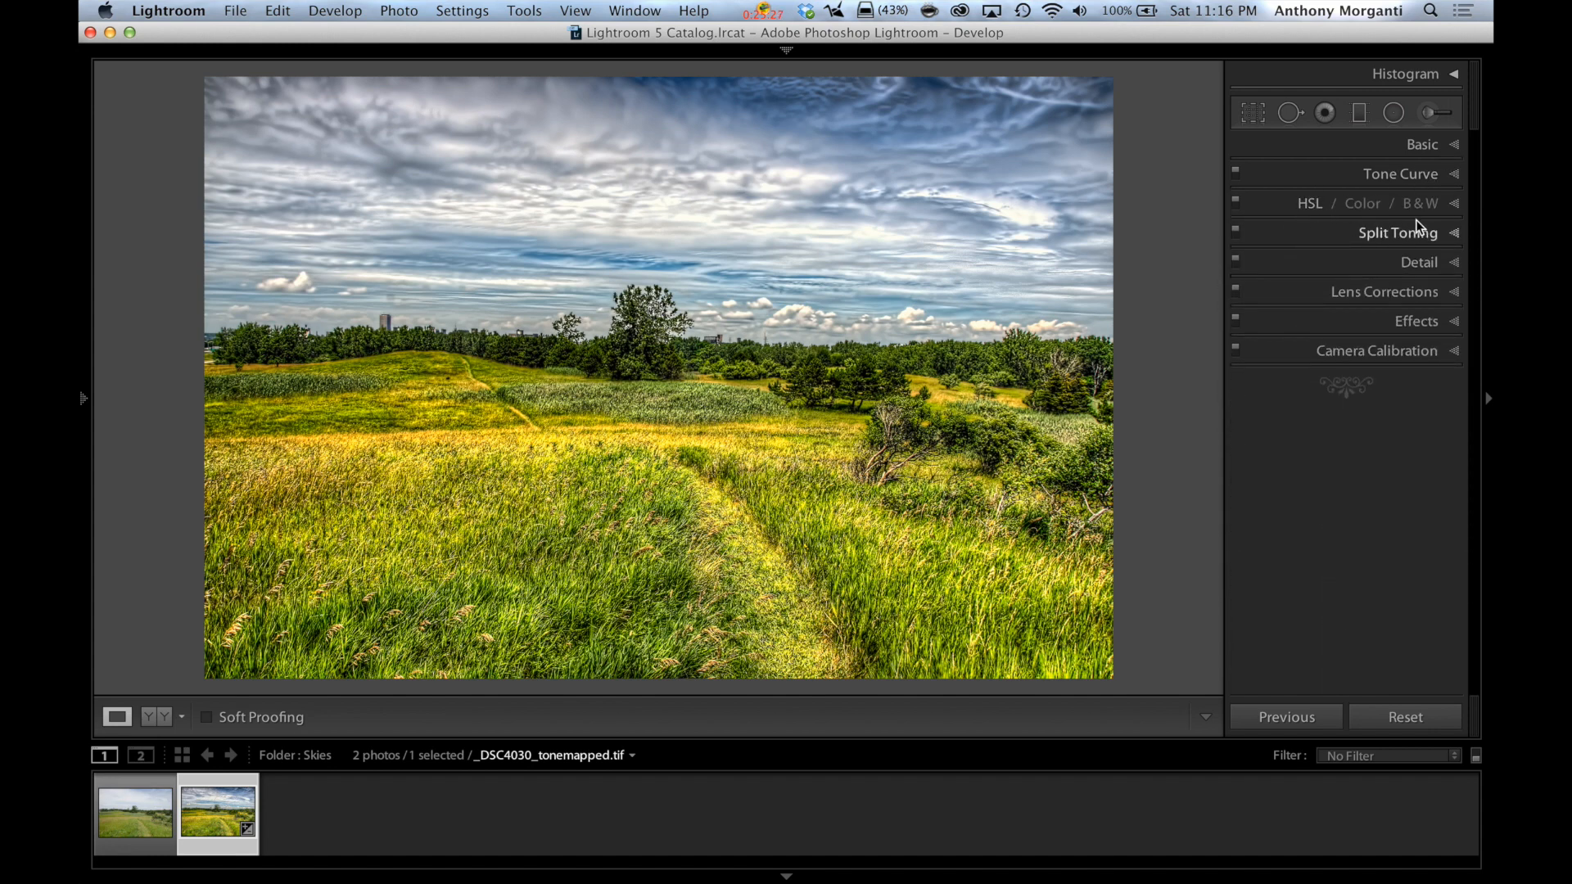
- Examine the clouds up close and try Luminance noise reduction at 83
click(1454, 263)
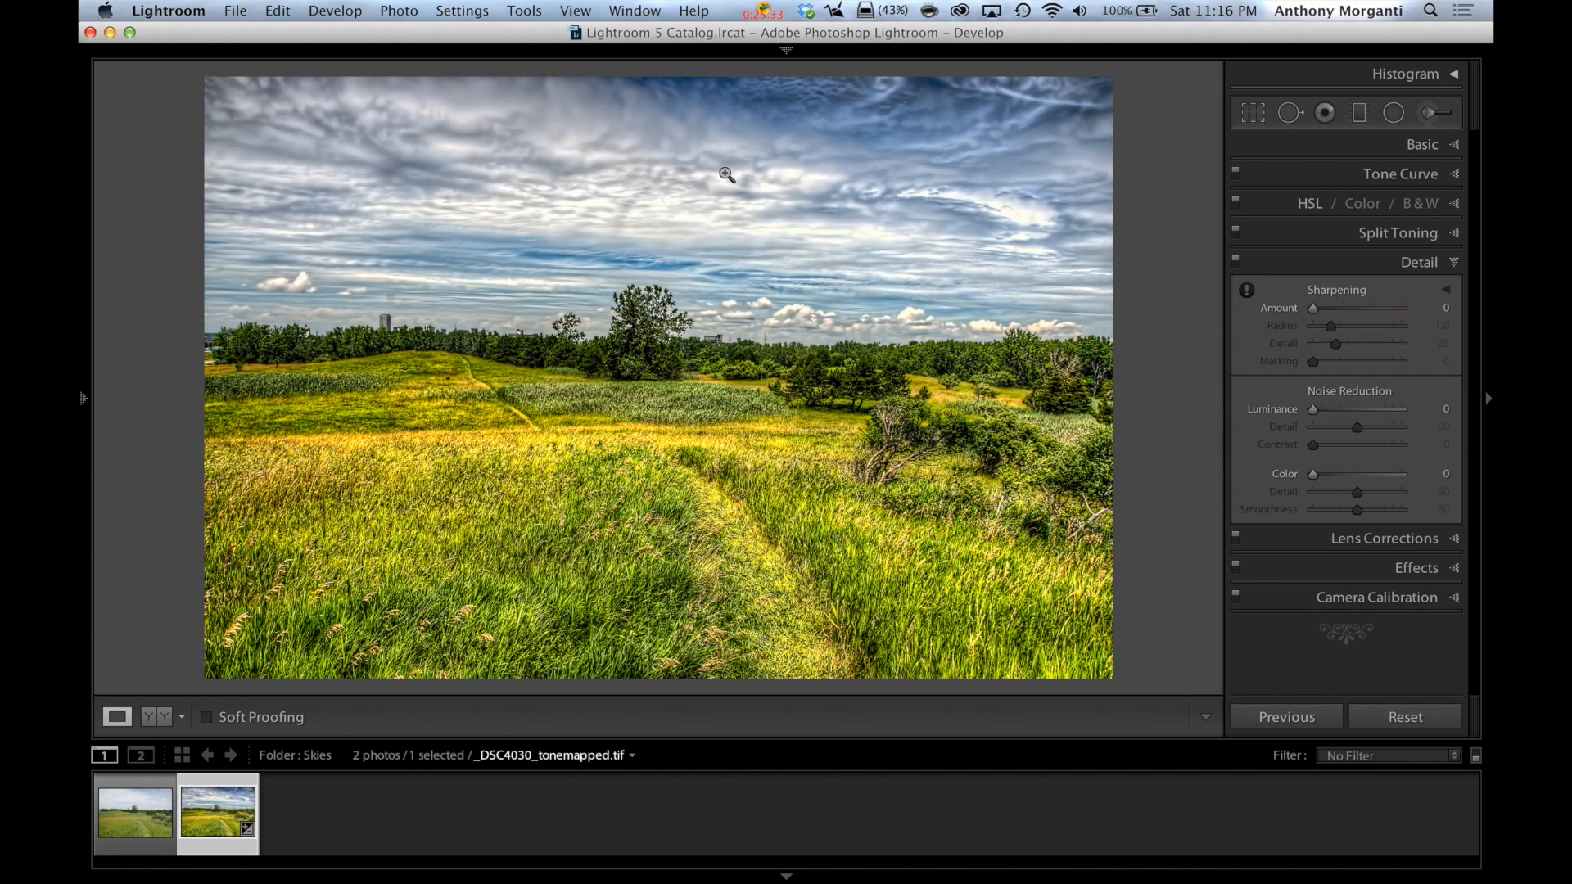
click(724, 184)
drag(735, 349, 893, 475)
drag(741, 293, 892, 316)
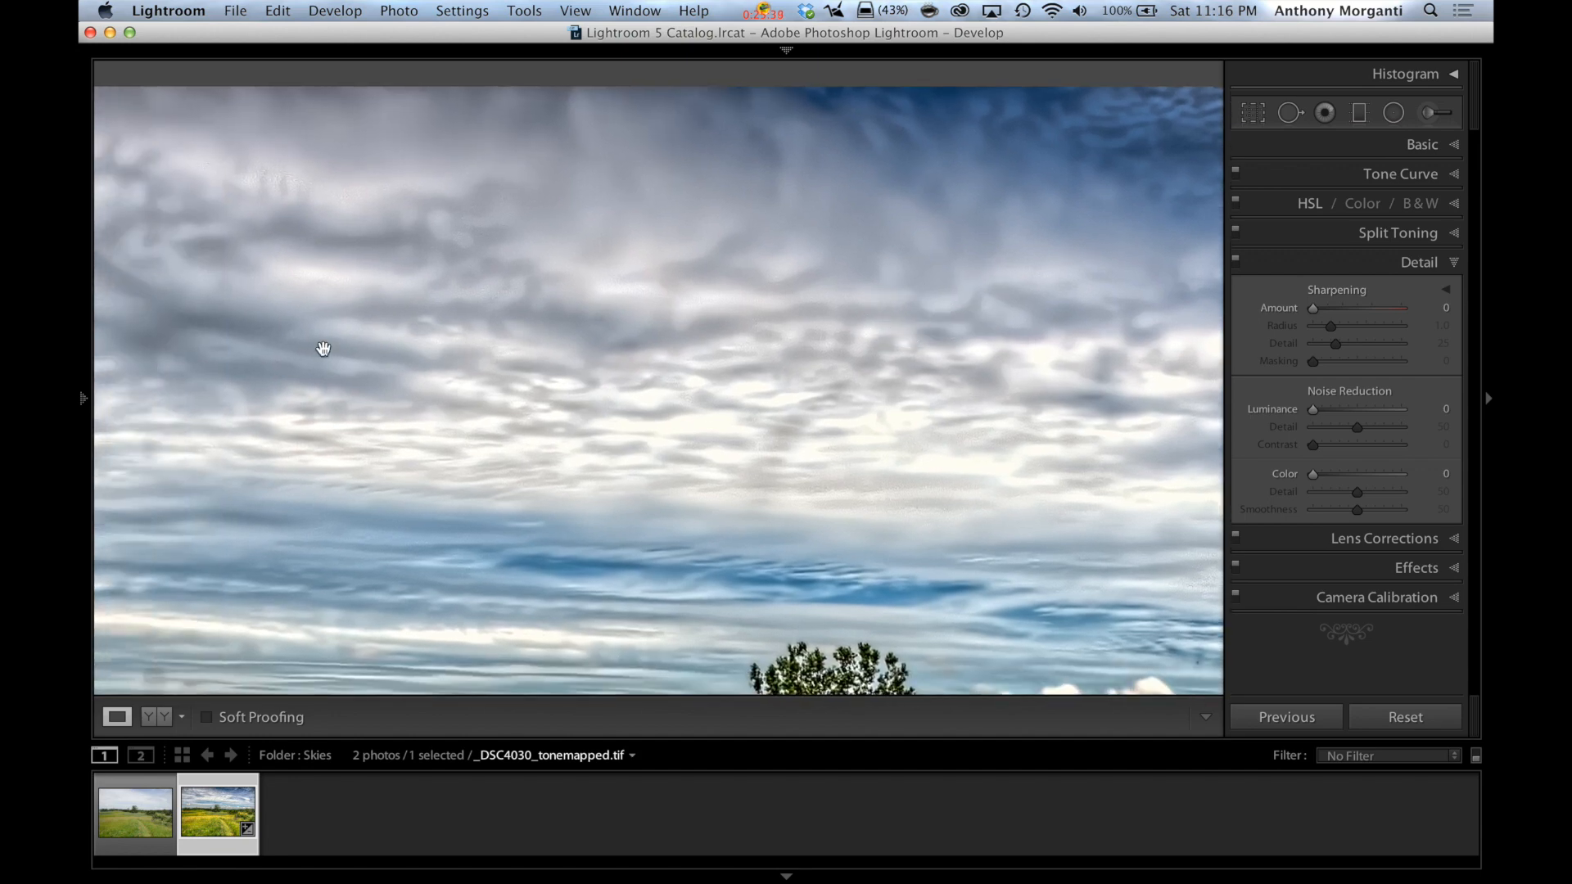
drag(474, 435, 908, 396)
drag(415, 333, 537, 351)
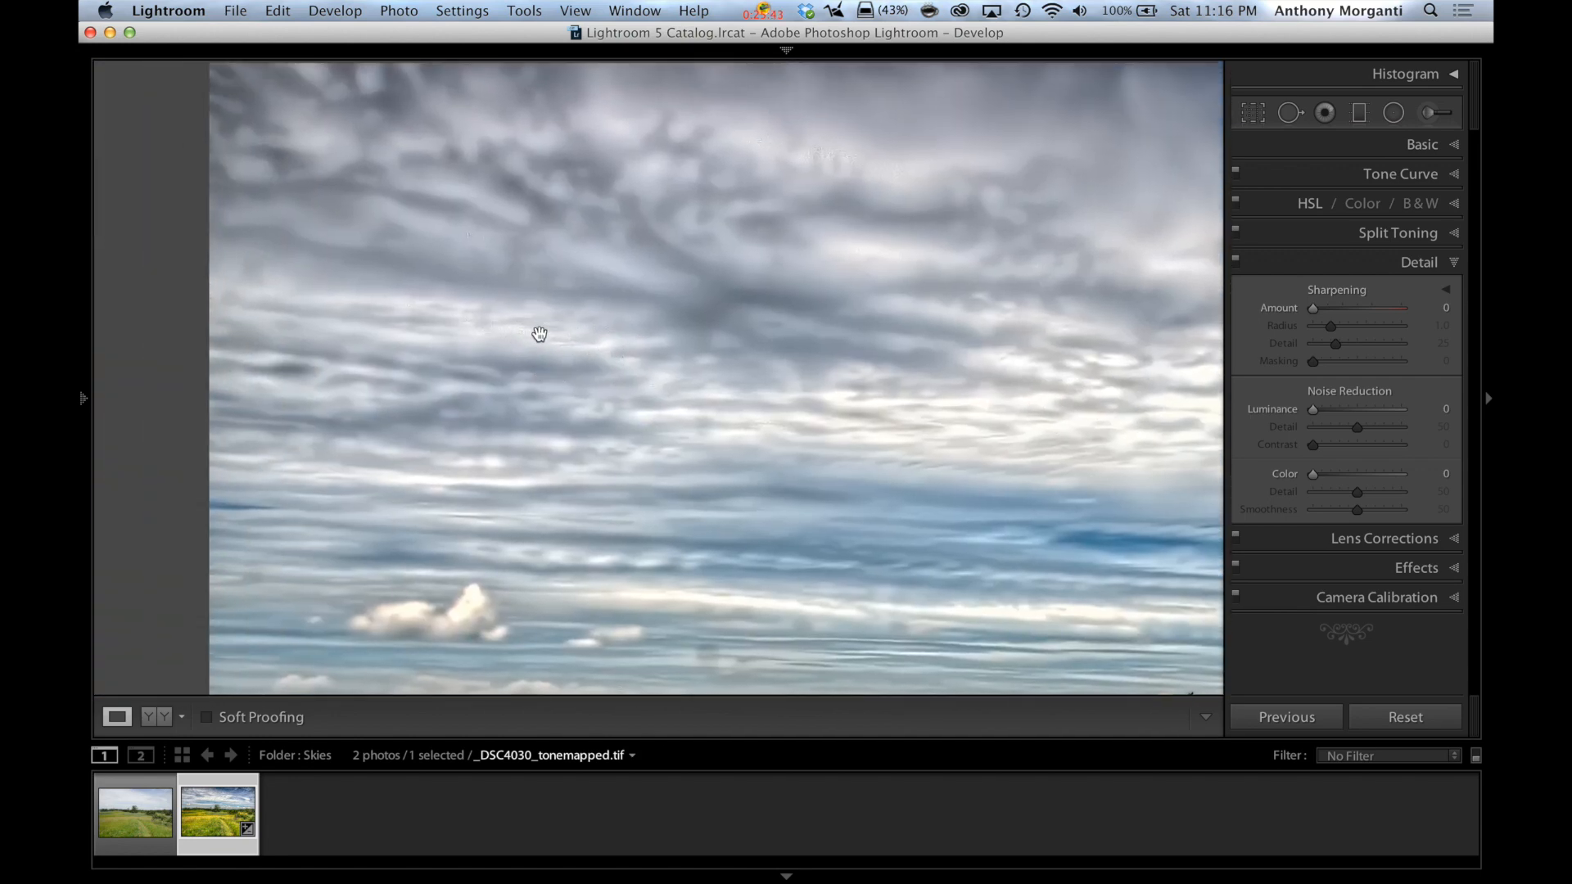
click(1315, 414)
drag(1314, 415, 1347, 416)
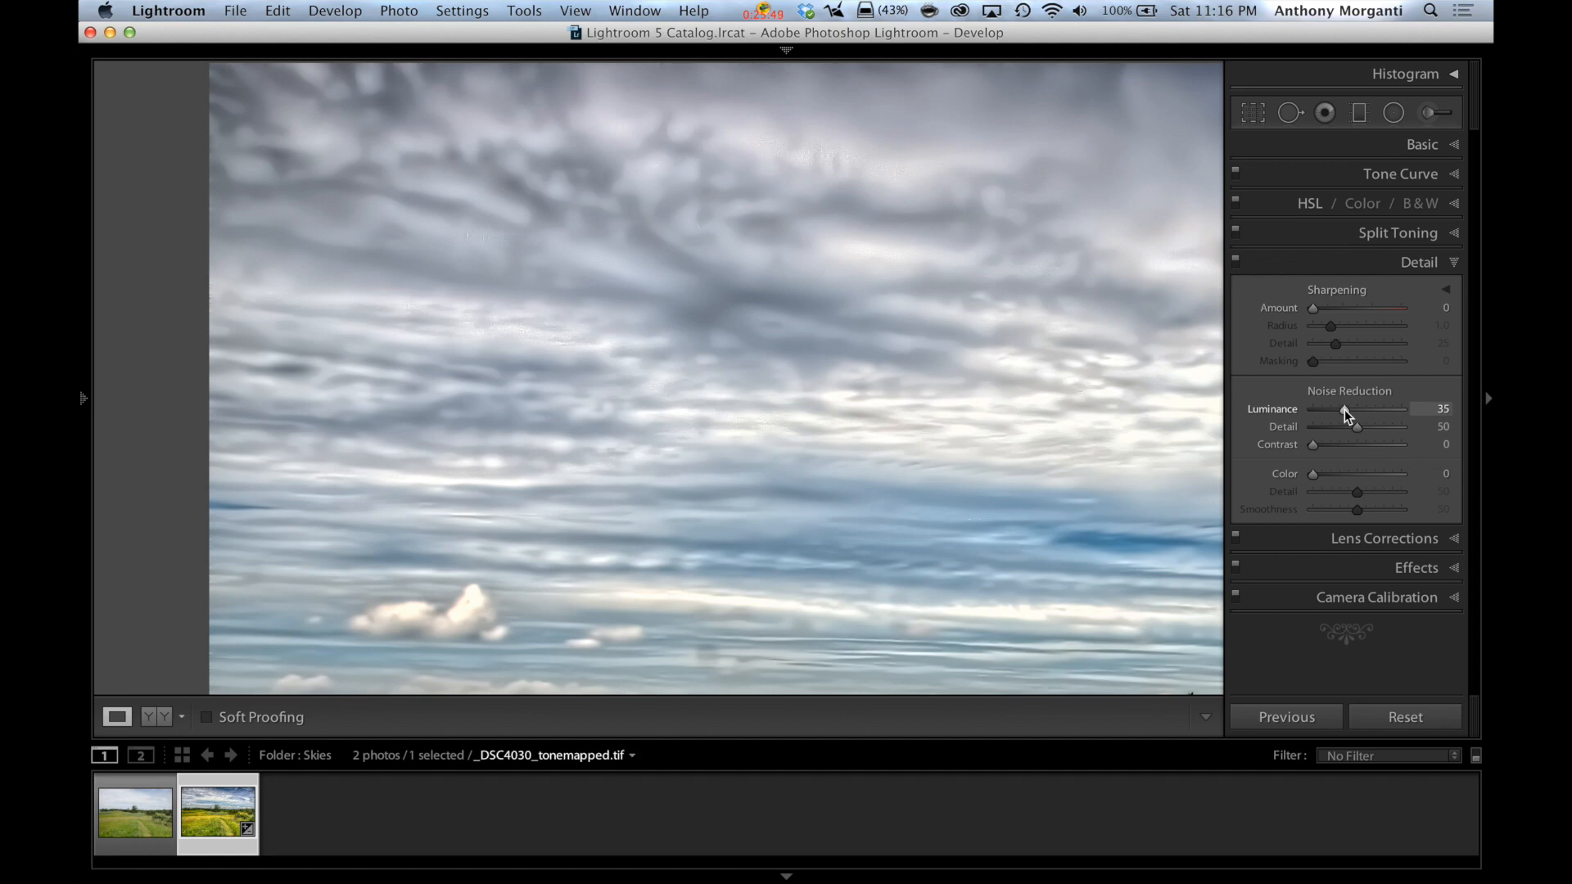
drag(1344, 409, 1368, 414)
drag(1370, 415, 1386, 415)
click(857, 392)
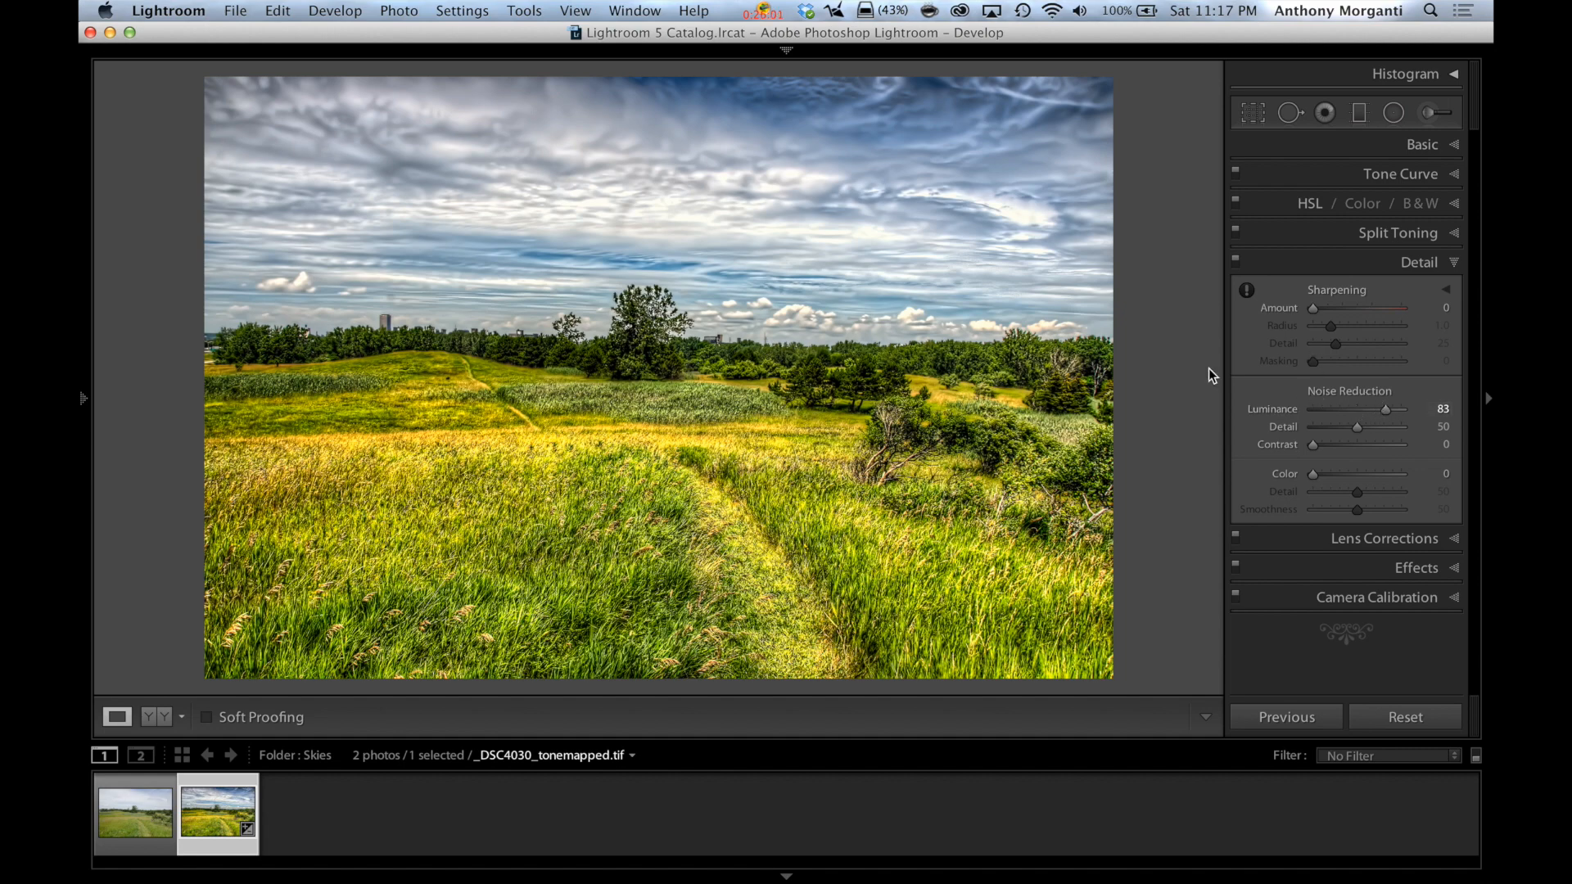
- Set Color noise reduction to 18 while viewing the clouds up close, and try raising the luminance noise reduction Contrast
click(375, 168)
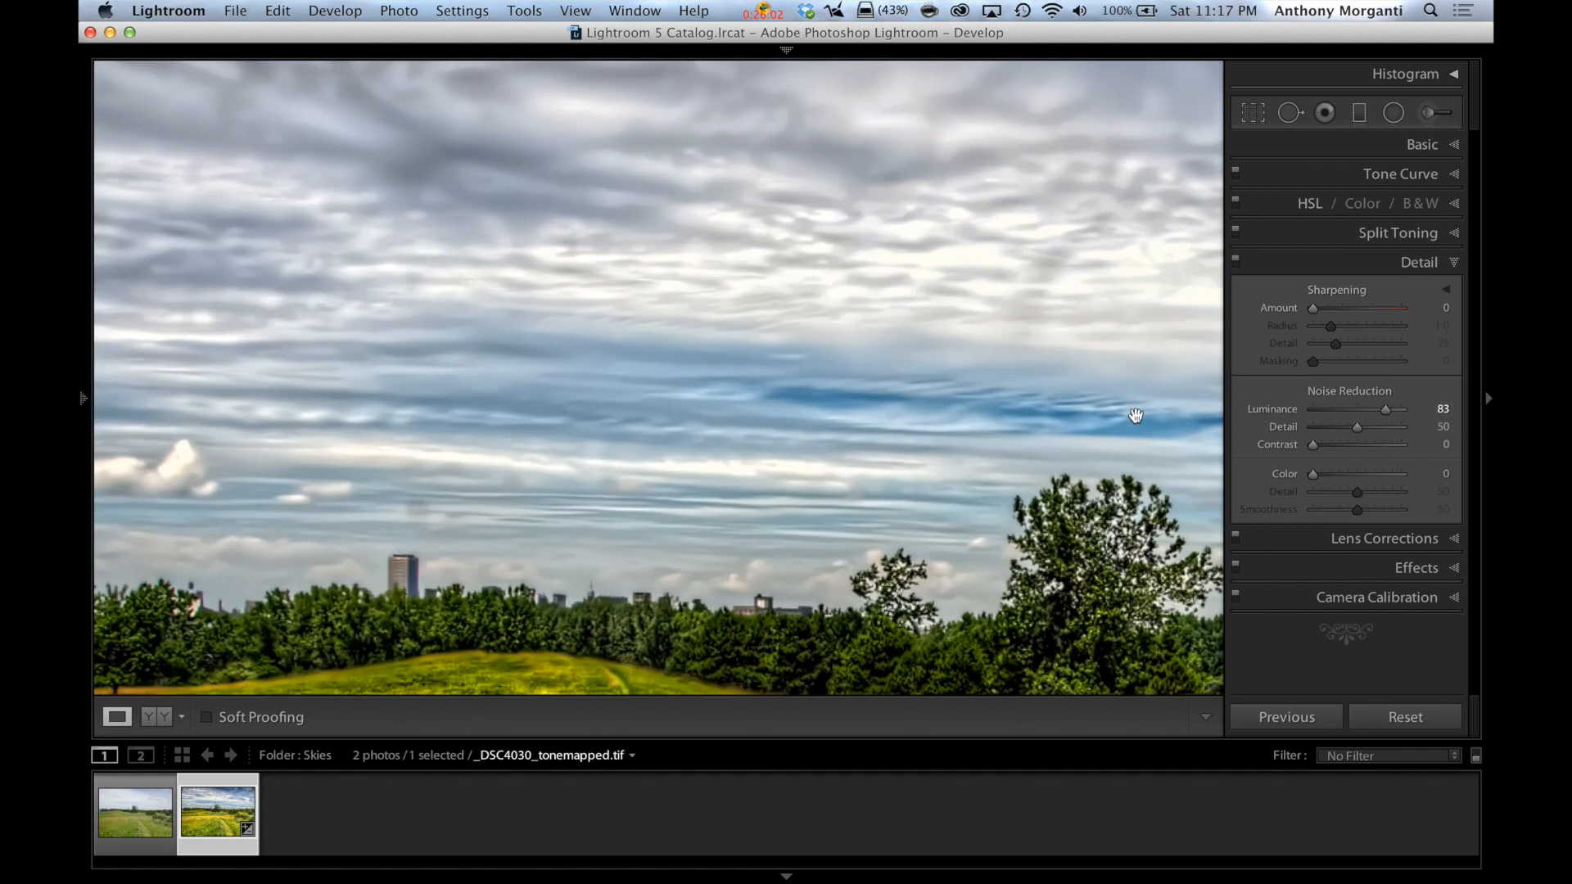
click(491, 298)
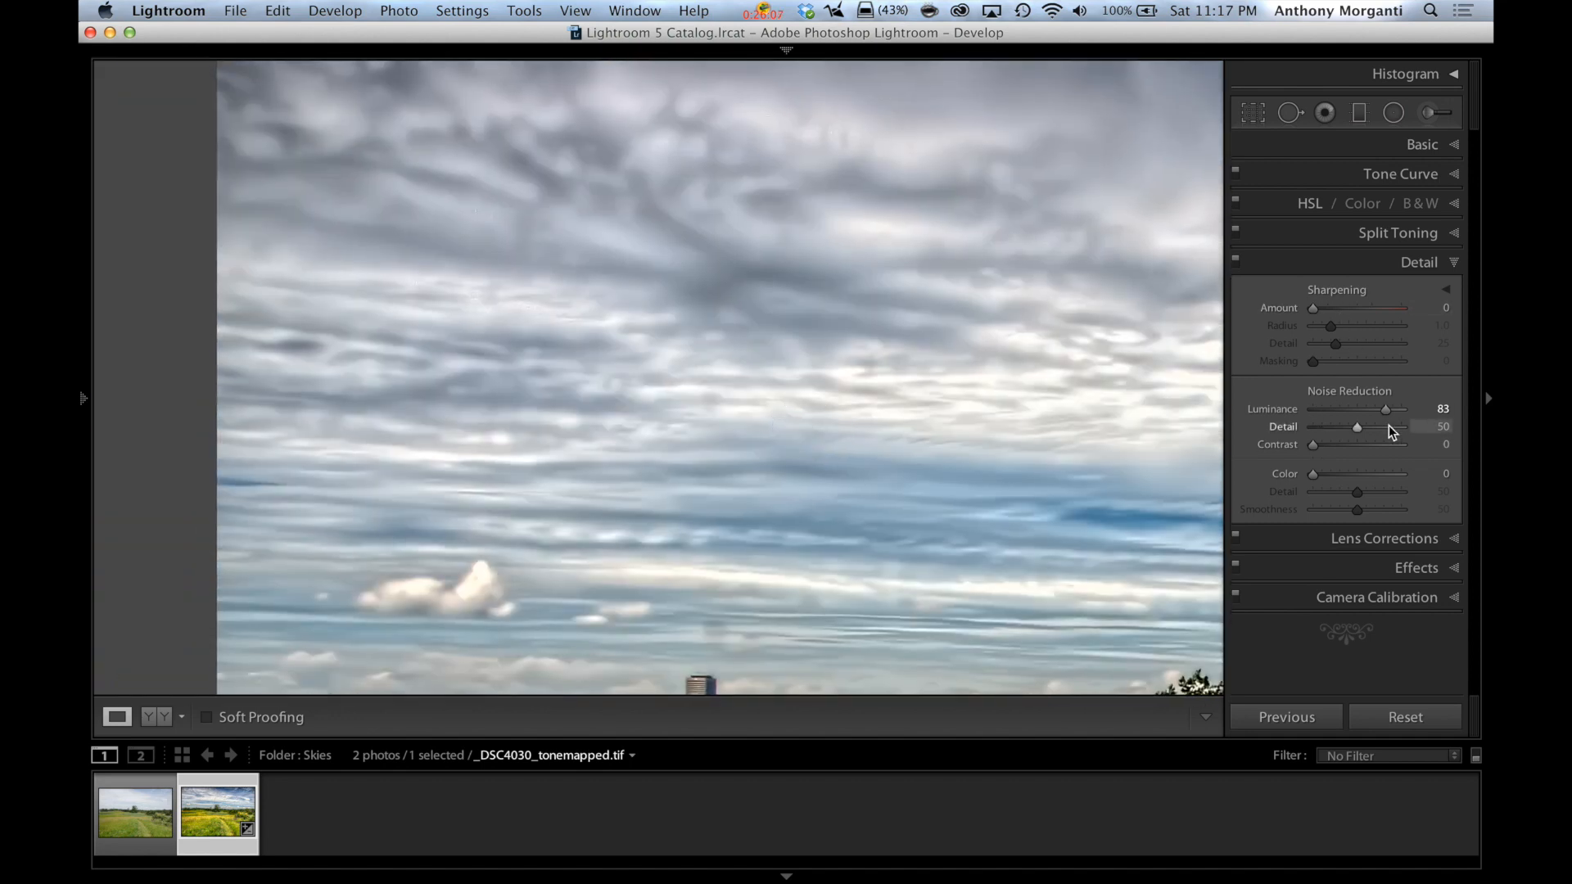
click(1312, 475)
drag(1312, 475, 1357, 476)
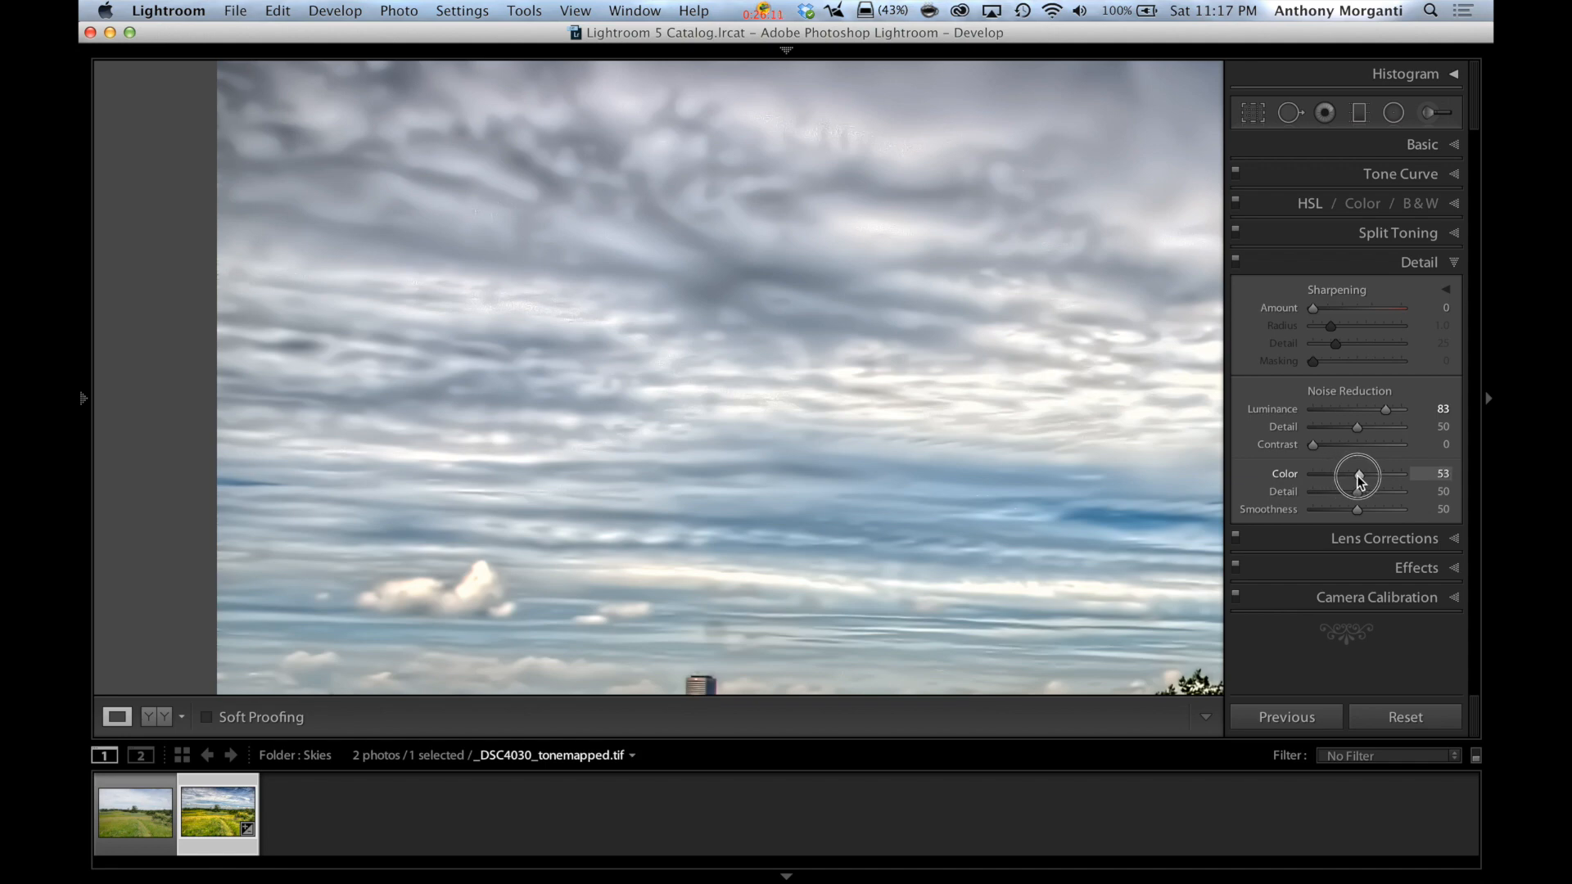
mouse_move(1357, 475)
mouse_down()
mouse_move(1327, 474)
mouse_move(1327, 445)
mouse_move(1360, 449)
mouse_up()
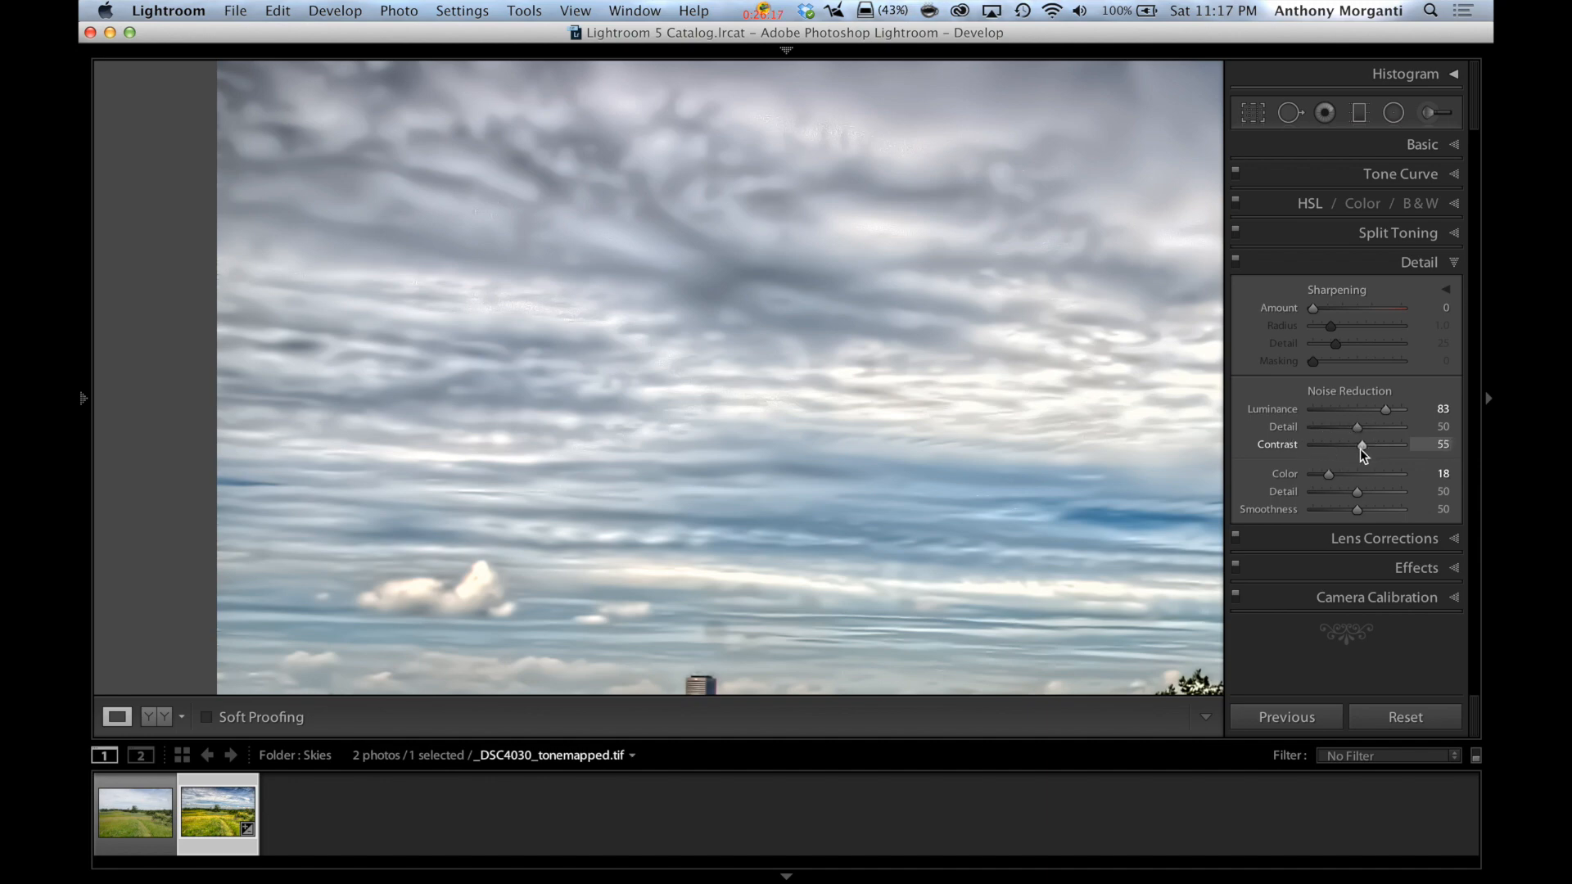
drag(1387, 449, 1291, 446)
click(603, 301)
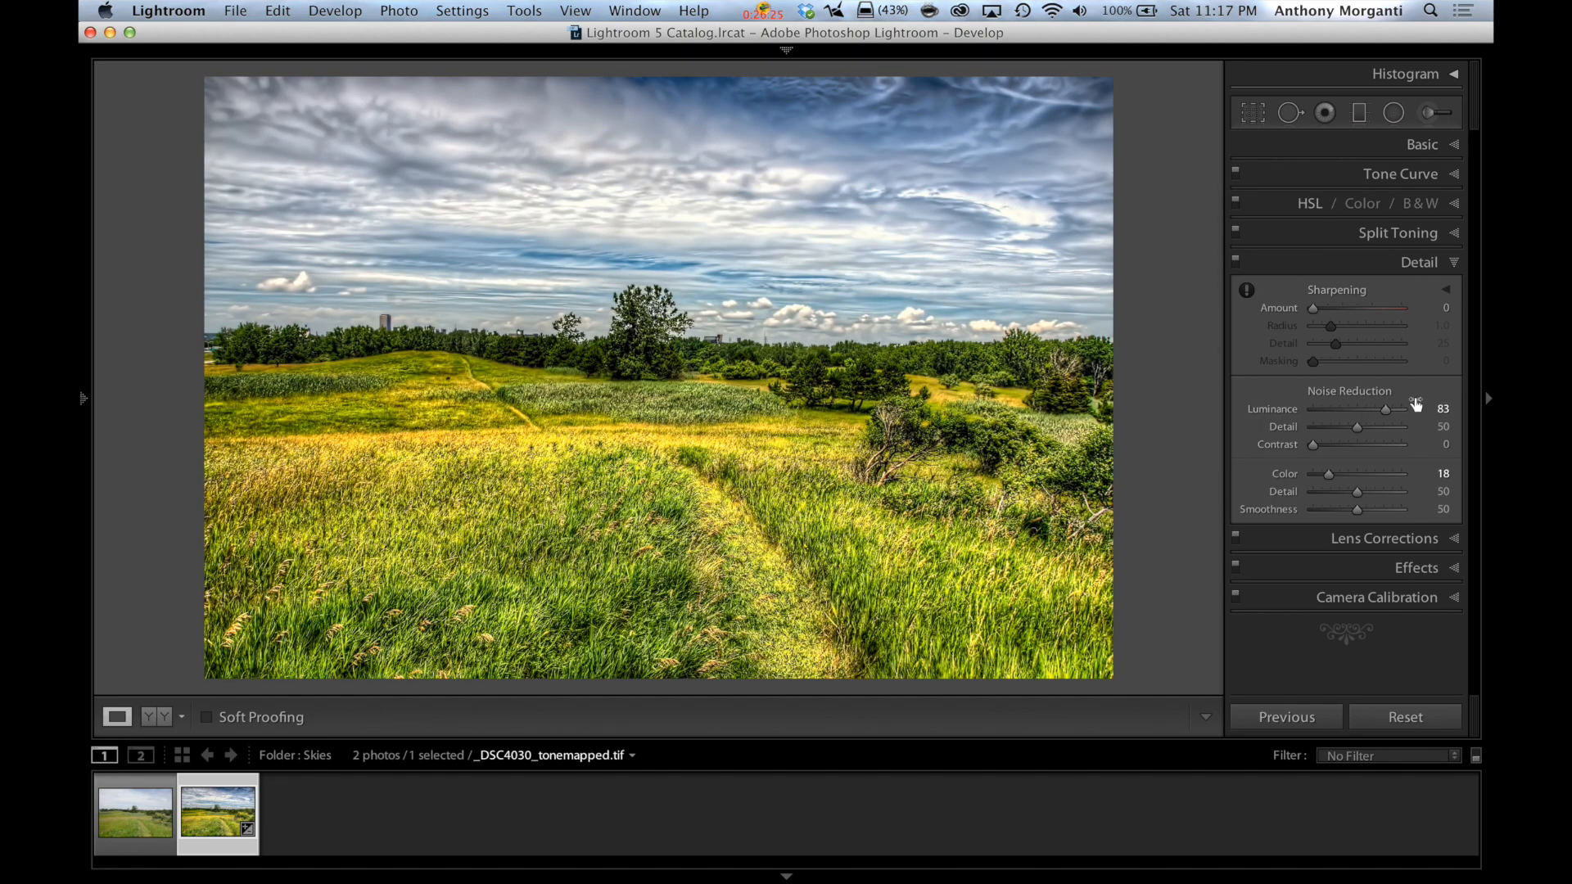
- Remove the Luminance noise reduction and inspect the clouds up close before returning to the full photo view
drag(1389, 411, 1295, 419)
click(1455, 264)
click(375, 172)
drag(457, 245, 513, 386)
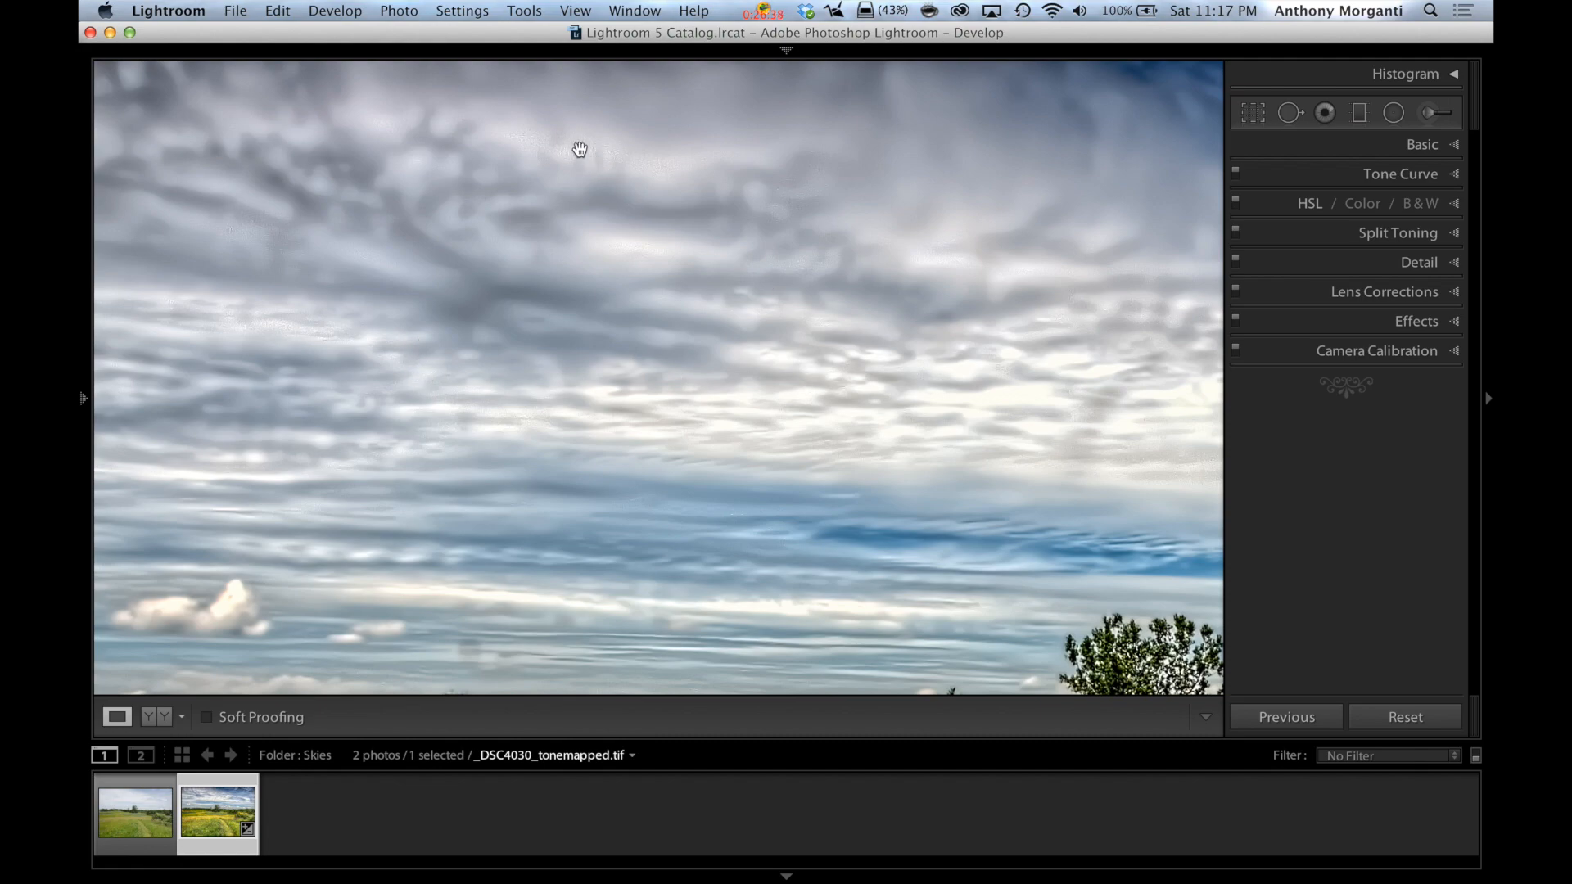
click(938, 423)
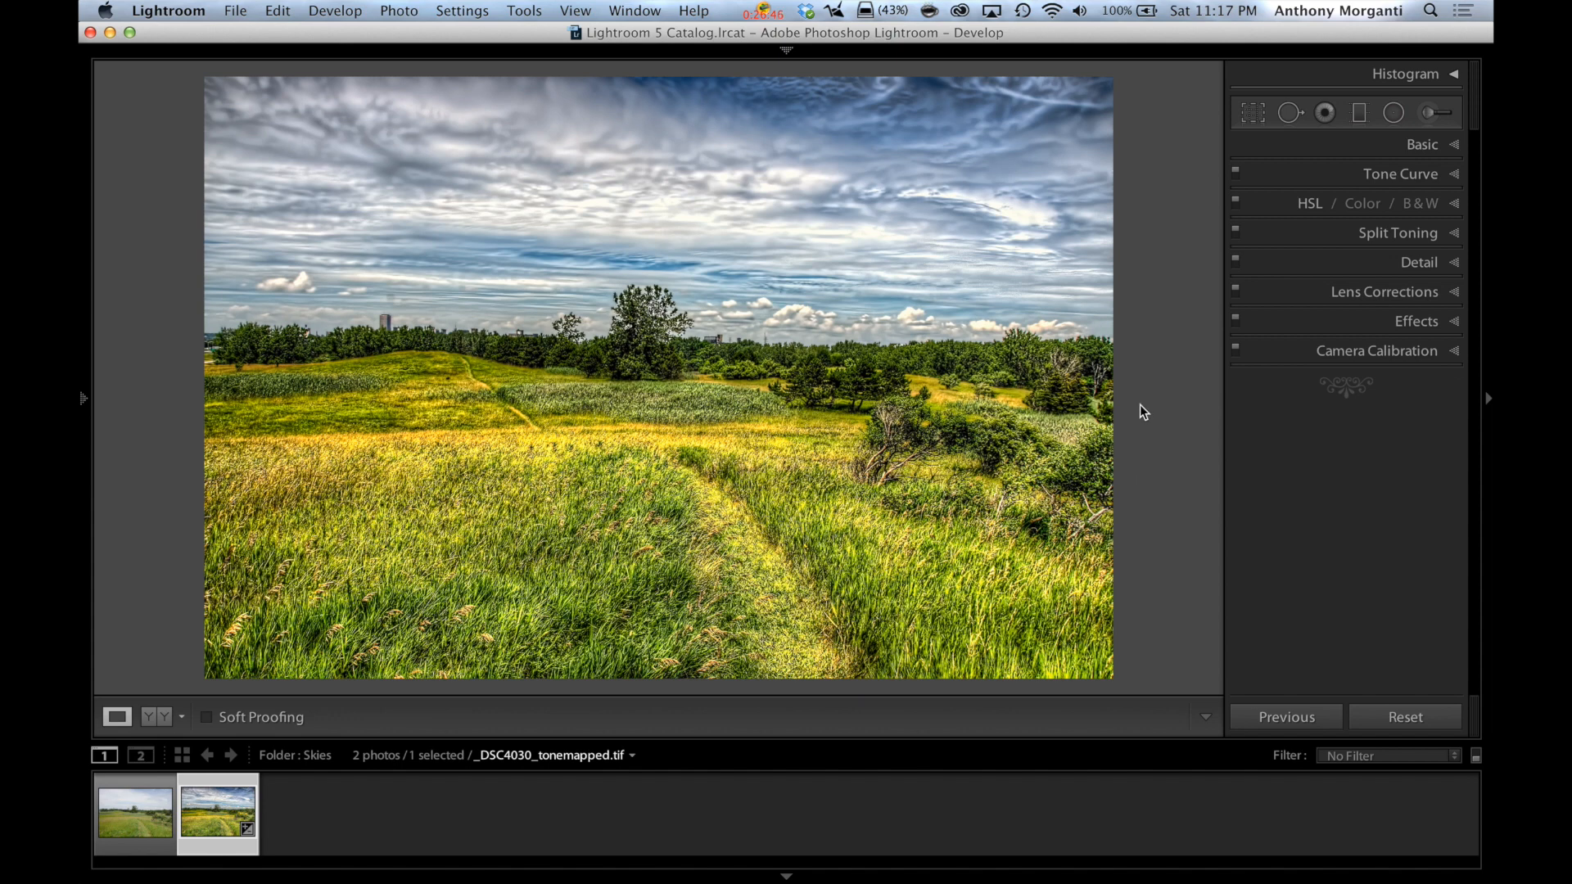
- Enable lens profile corrections and choose Nikon as the lens make
click(1433, 296)
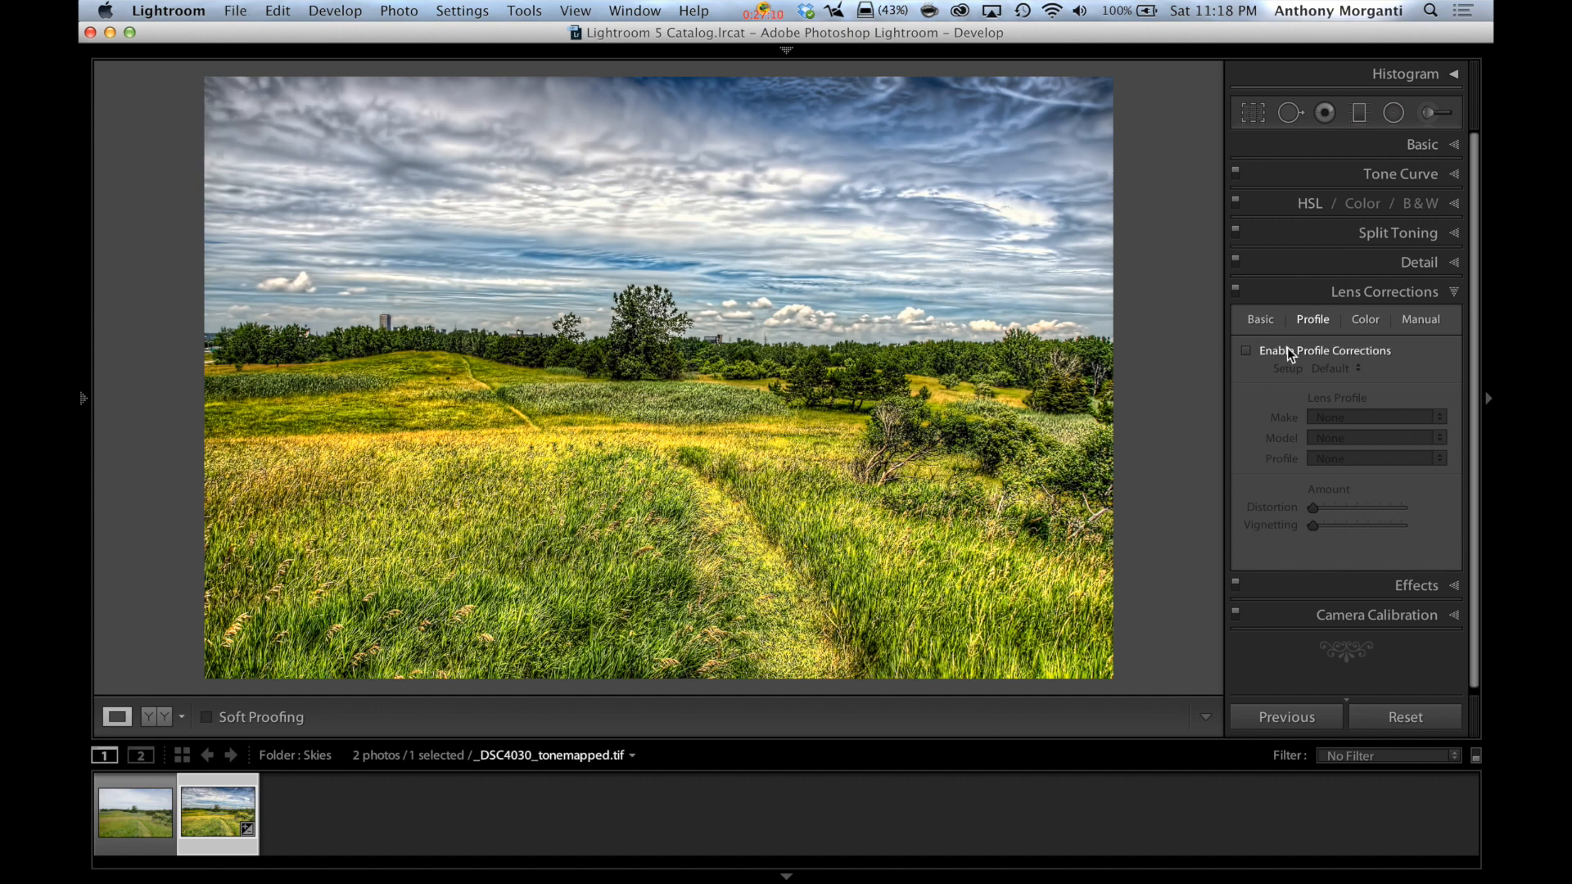
click(1242, 351)
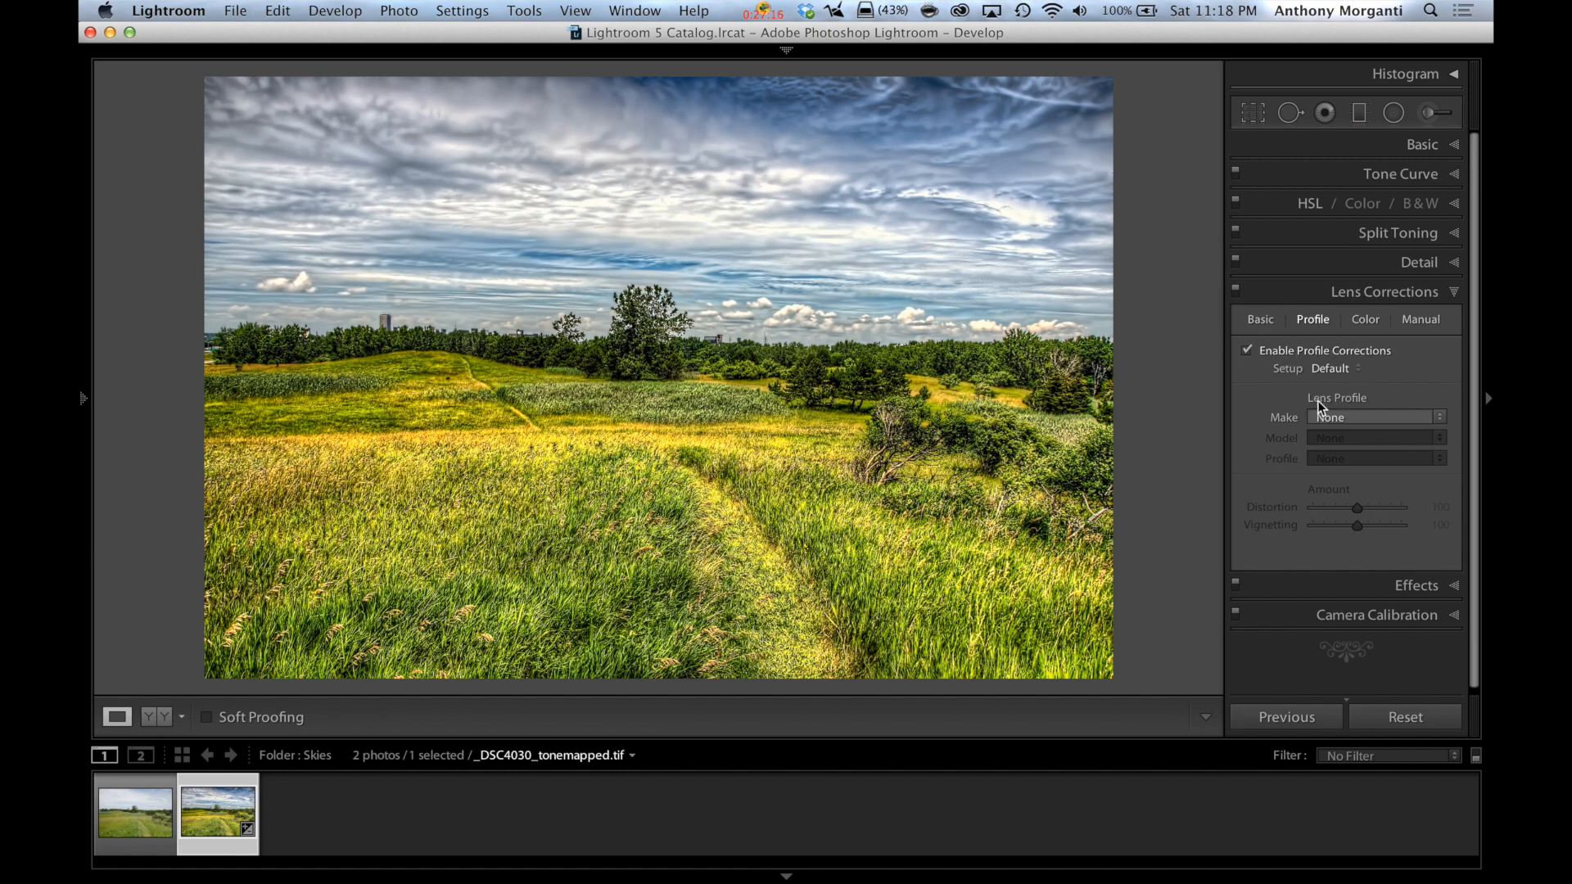
click(1439, 415)
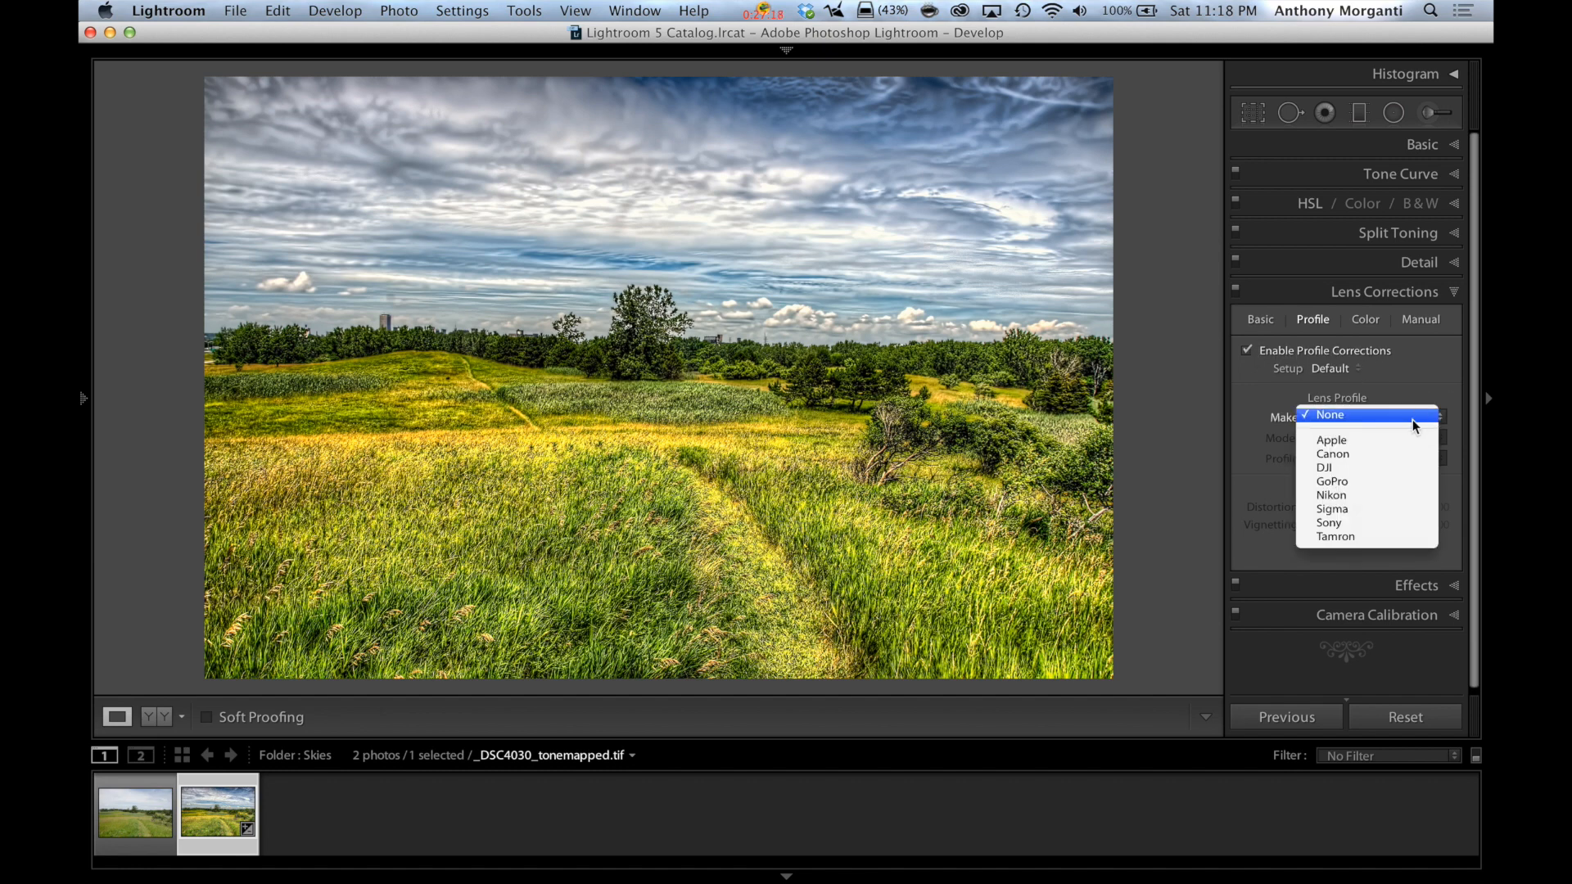
click(1340, 495)
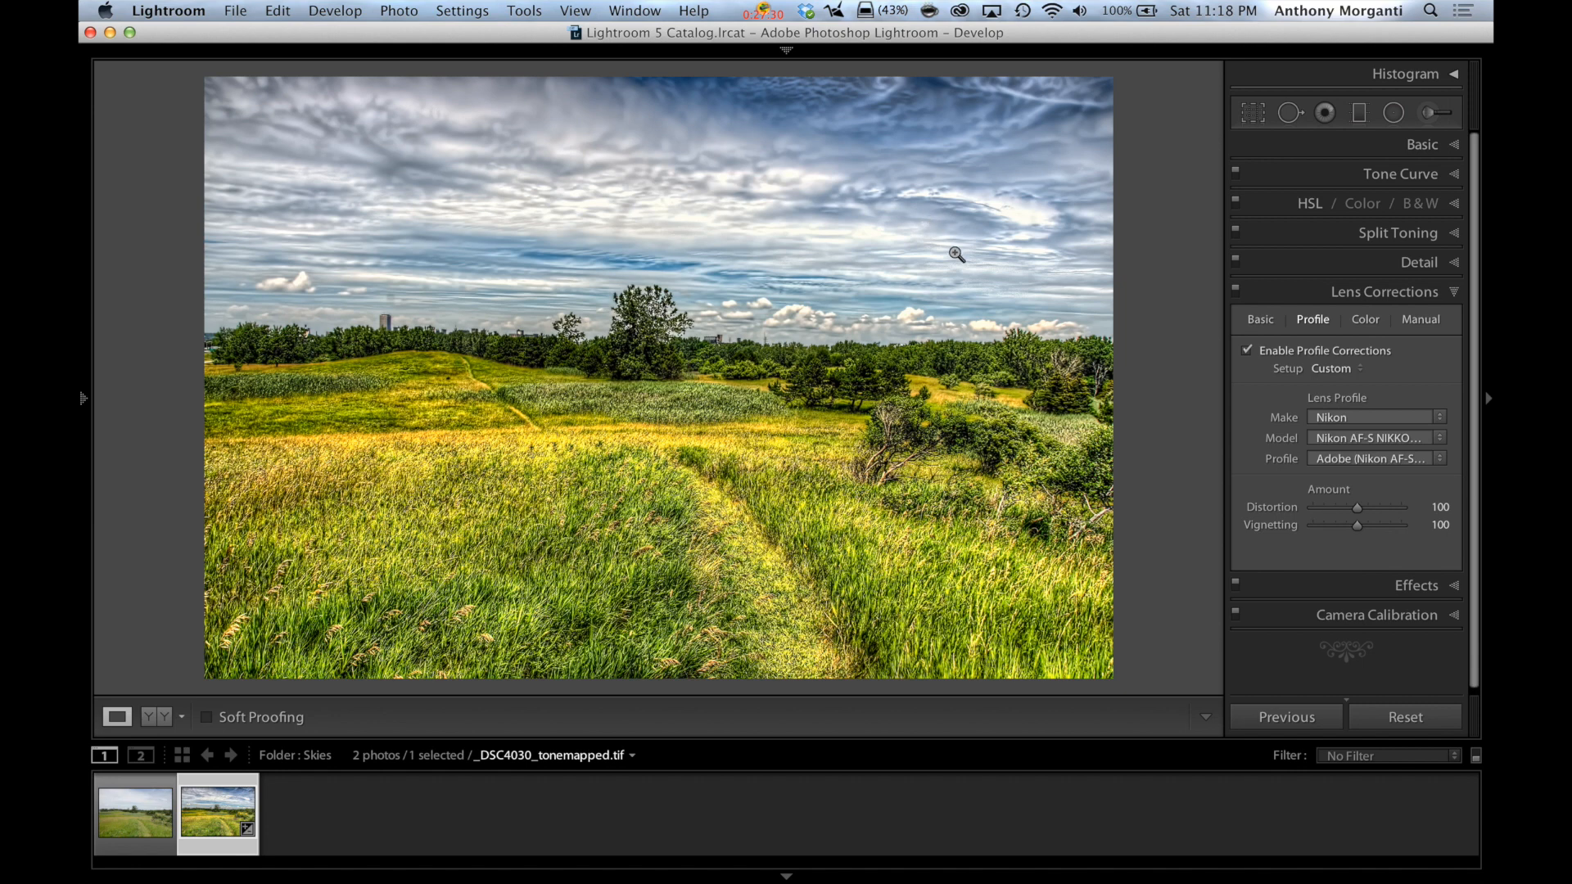
click(1453, 298)
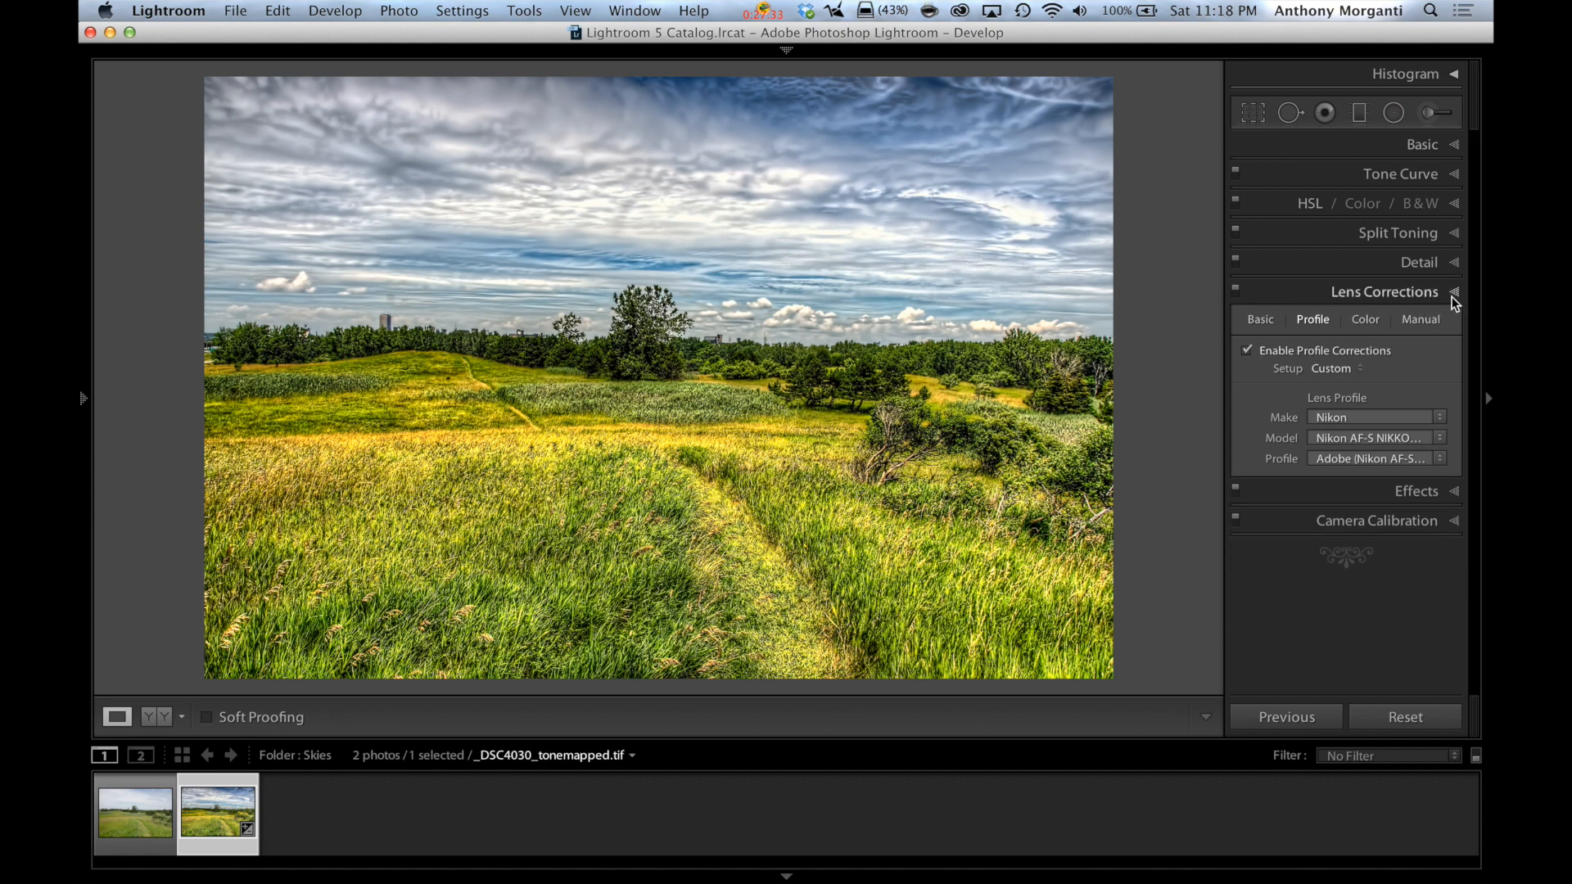
- Add a Highlight Priority post-crop vignette with an Amount of -24
click(1440, 145)
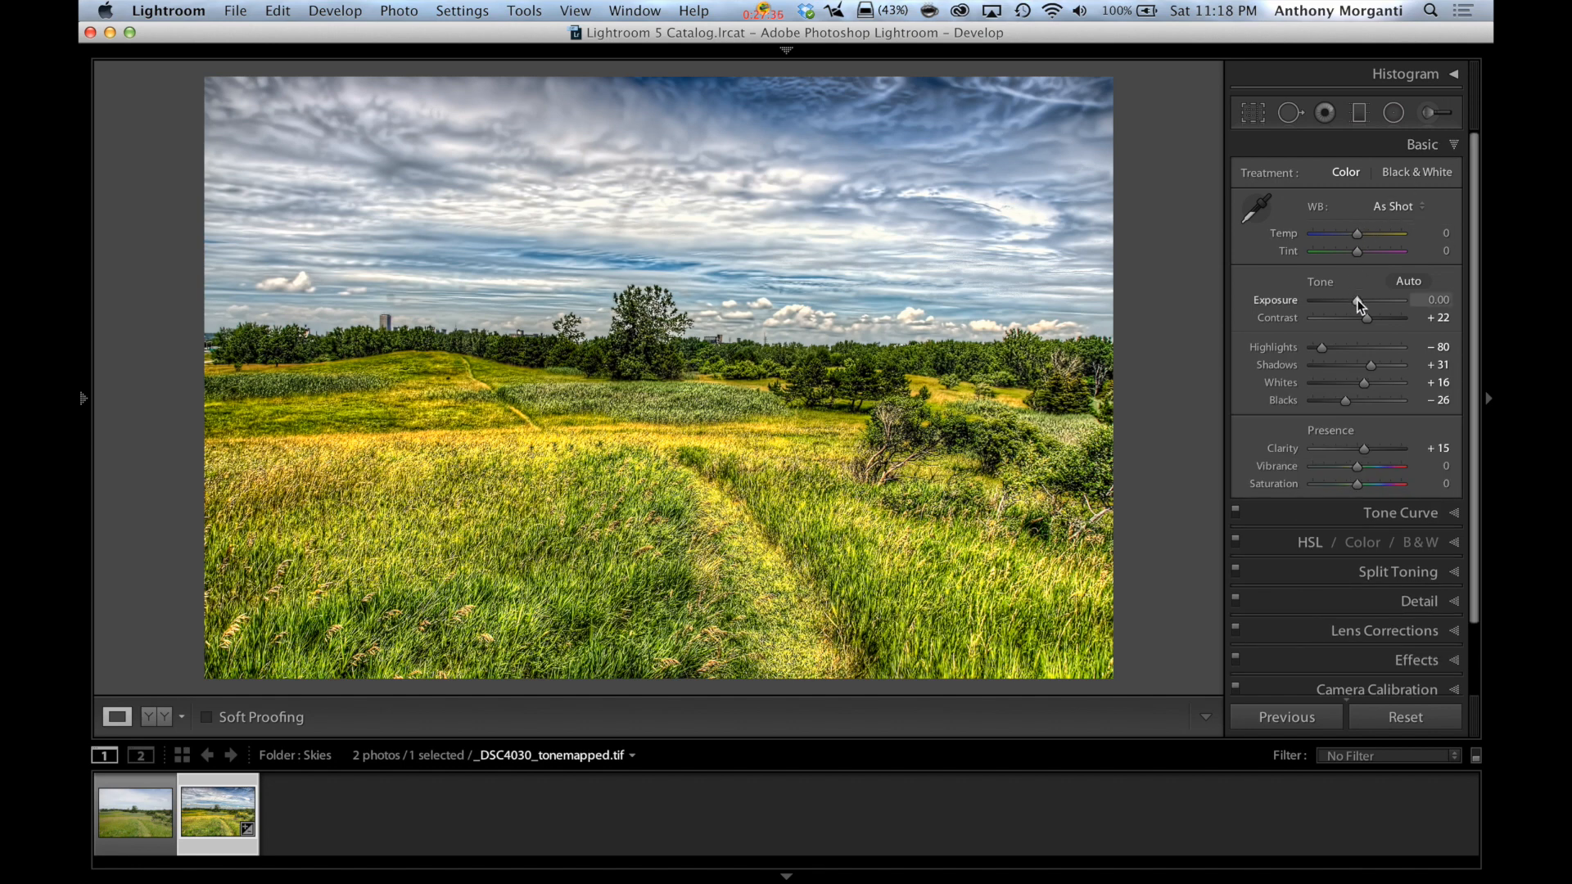
click(1438, 145)
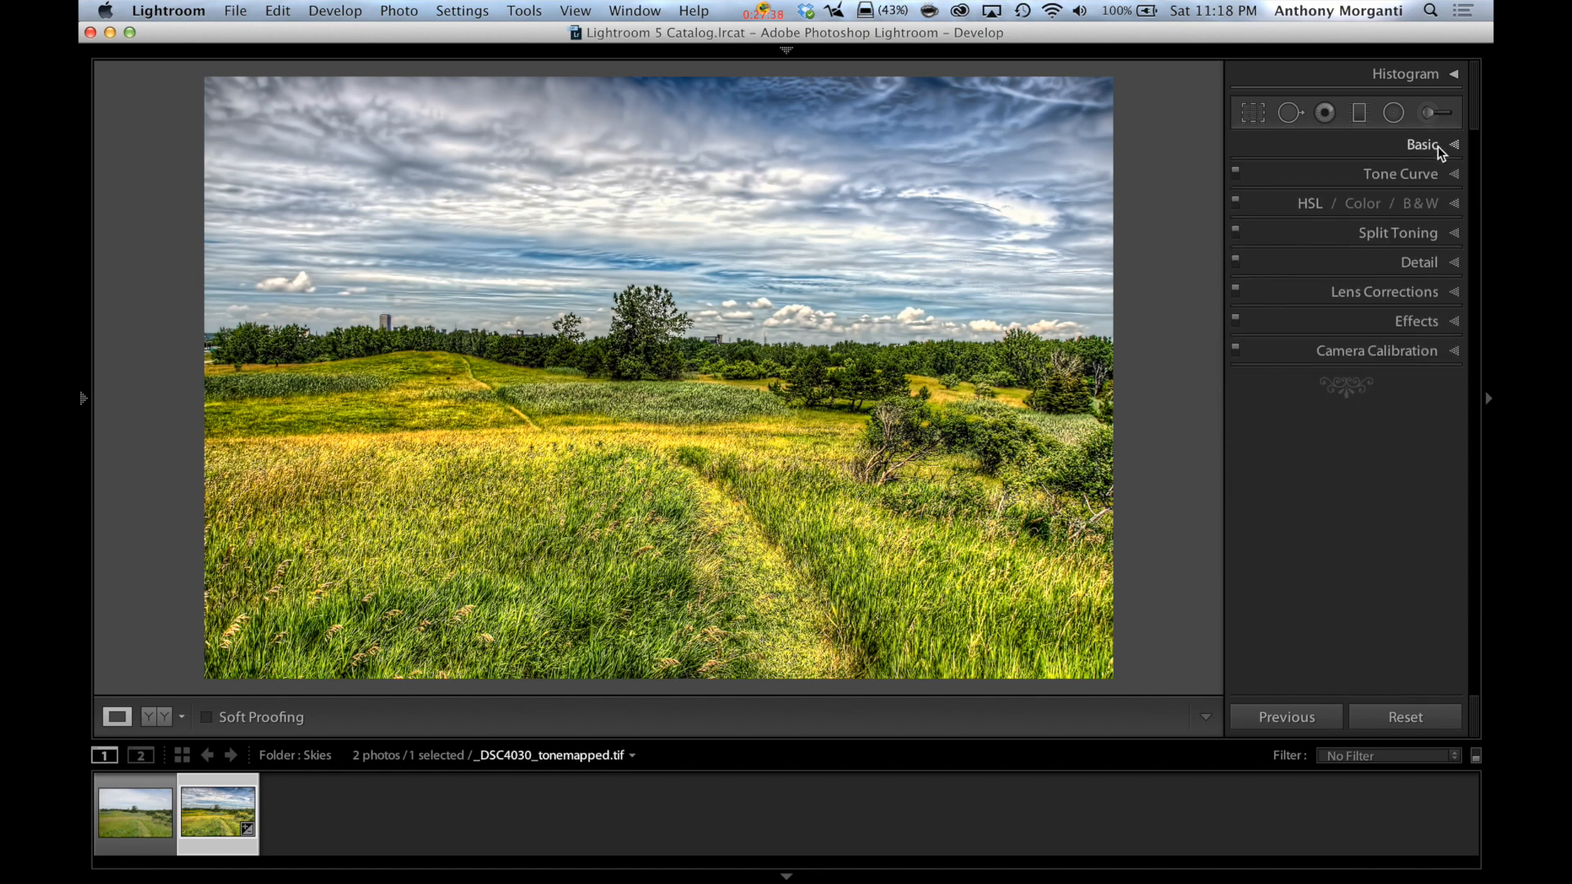
click(1414, 321)
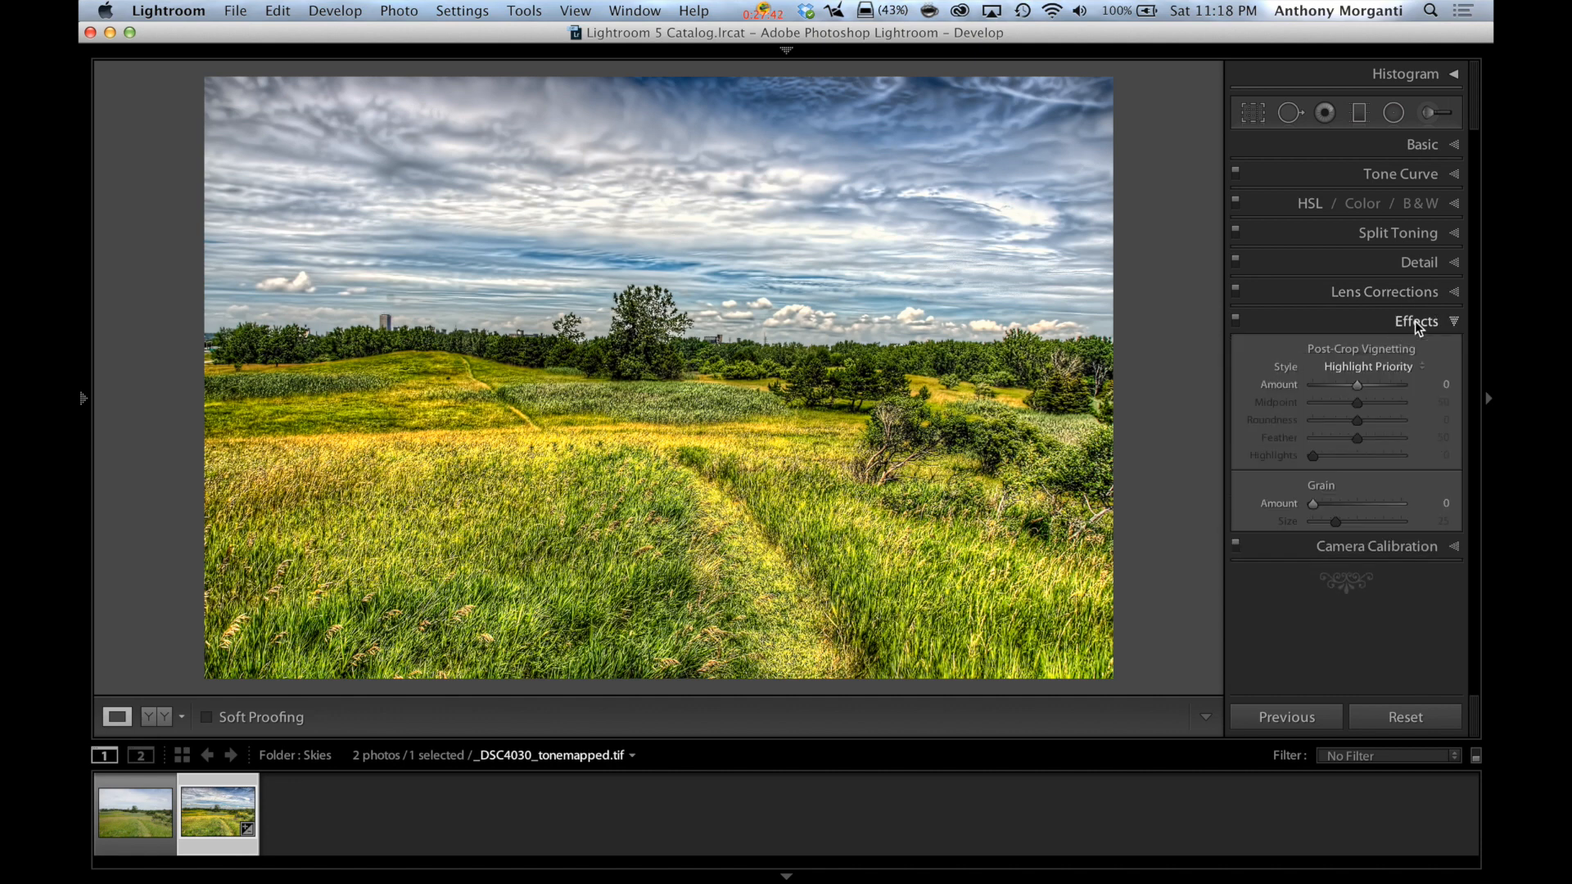
drag(1358, 386, 1347, 391)
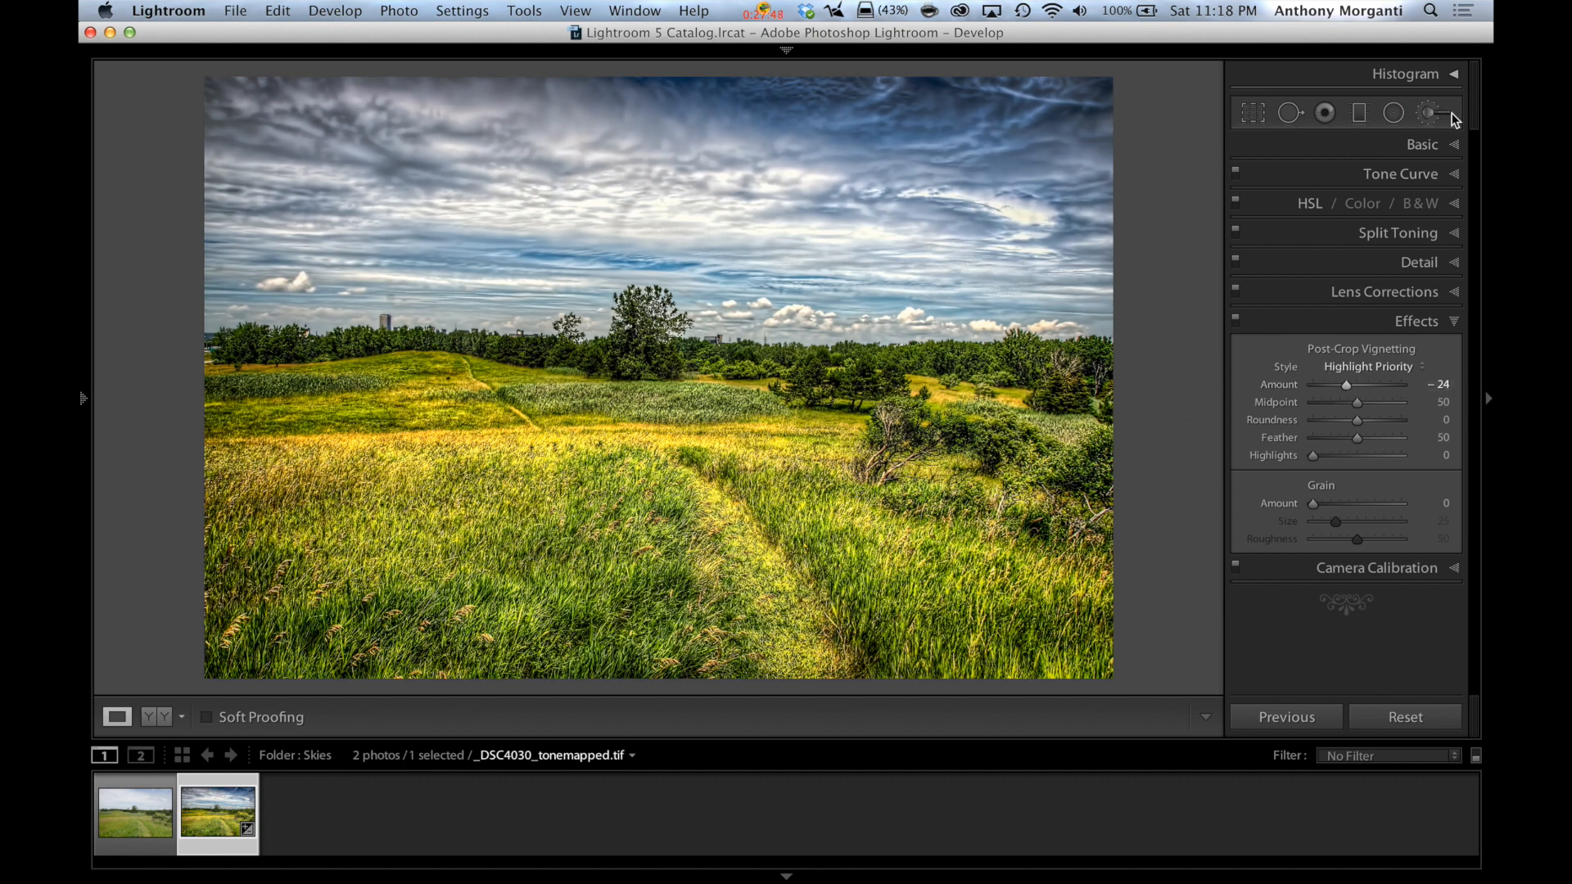
click(1437, 323)
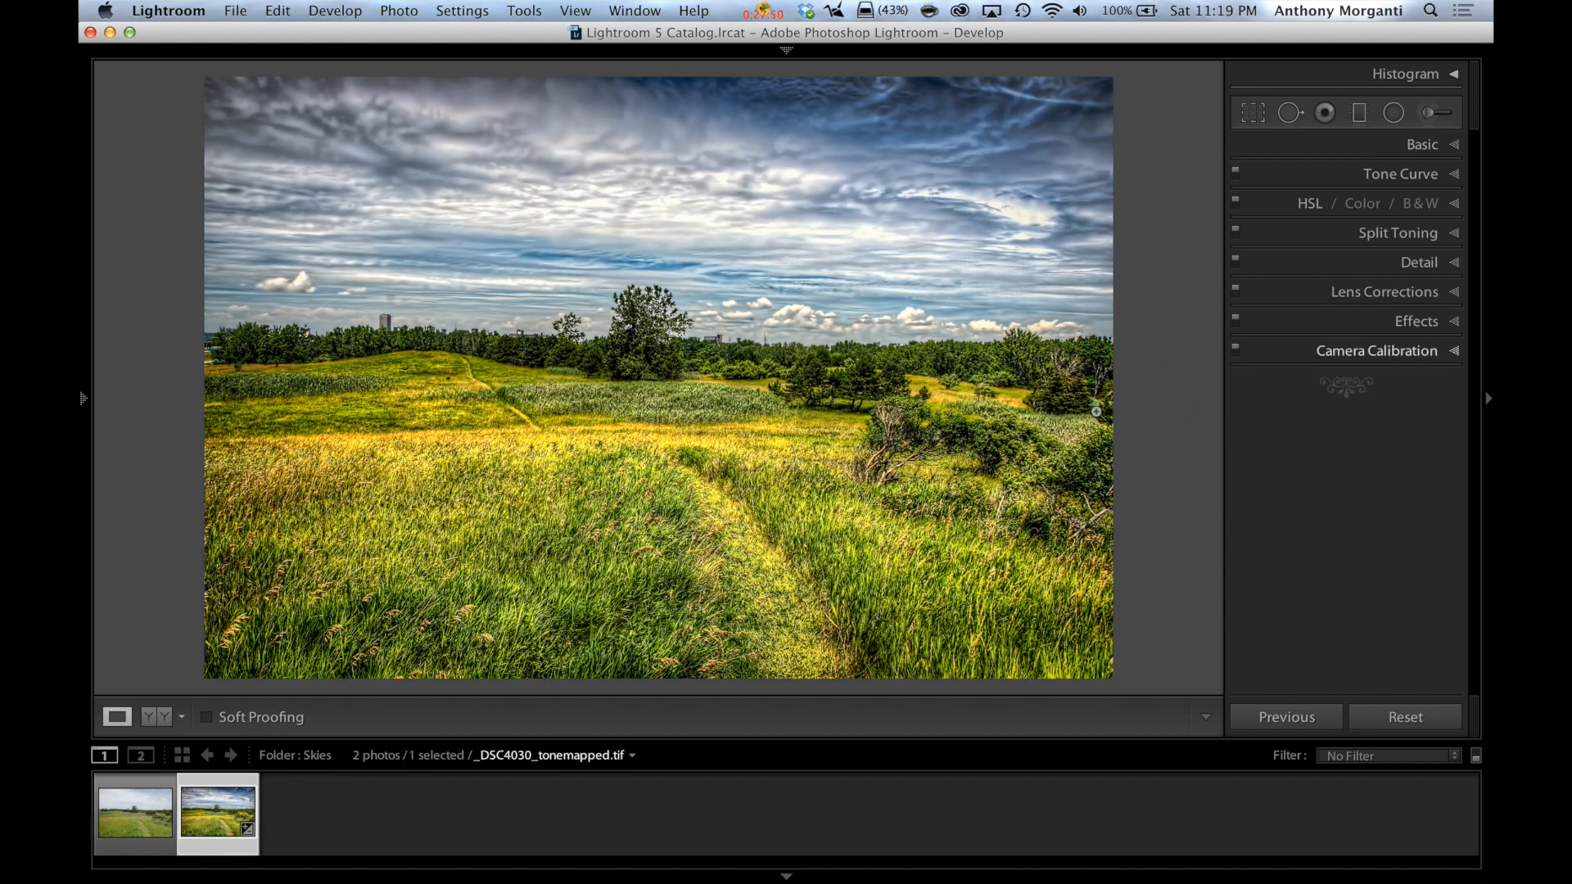